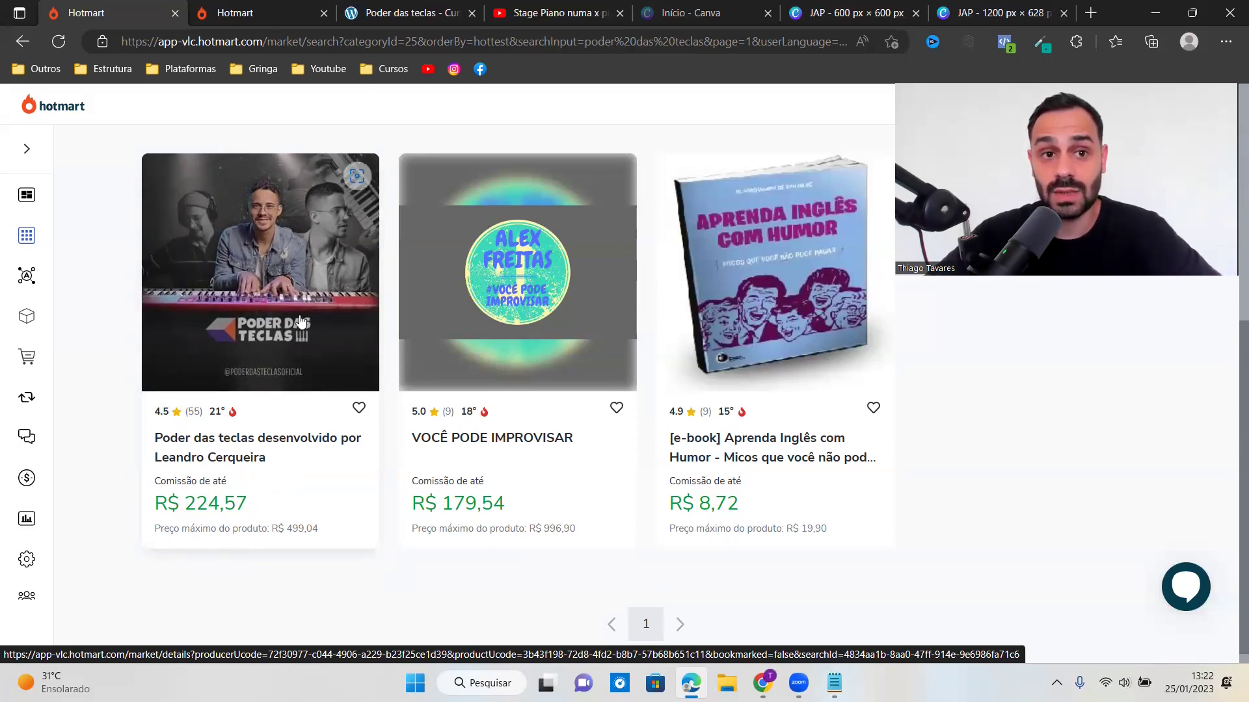
# Step: Review the affiliate hotlinks for the Poder das Teclas course on Hotmart, covering its offer pages, checkouts and free sign-up link
pyautogui.click(279, 13)
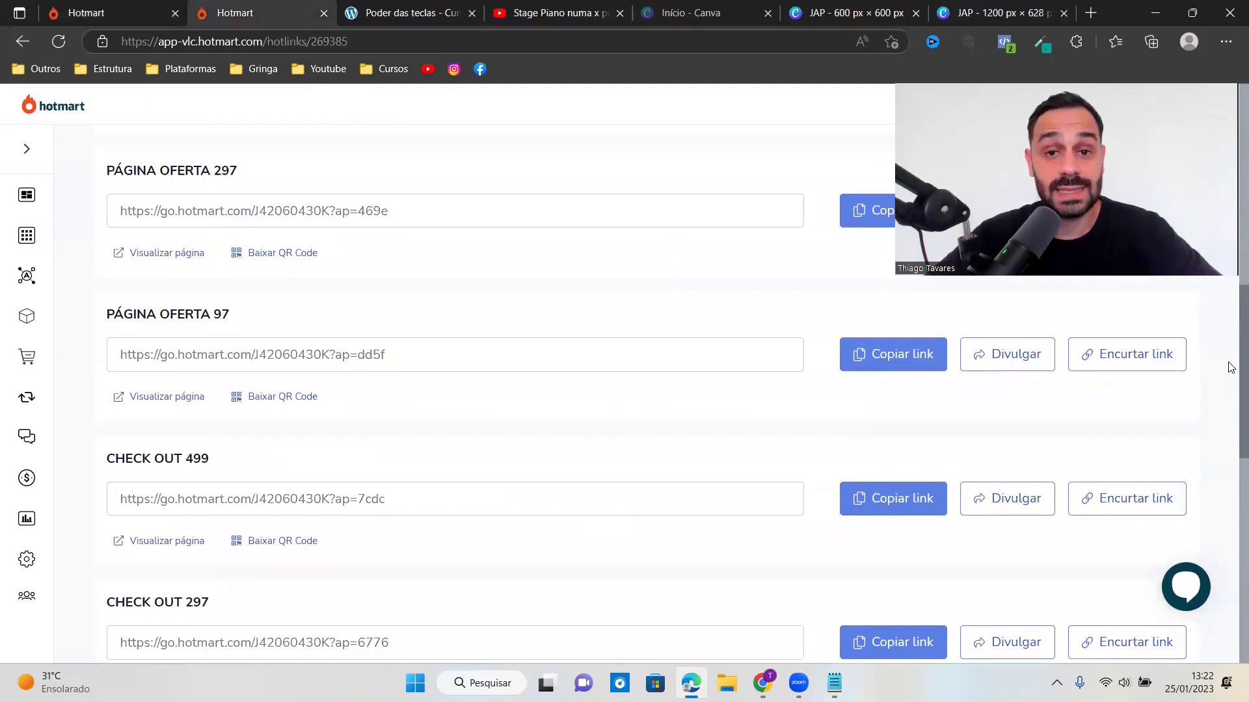
pyautogui.scroll(-4, 1231, 368)
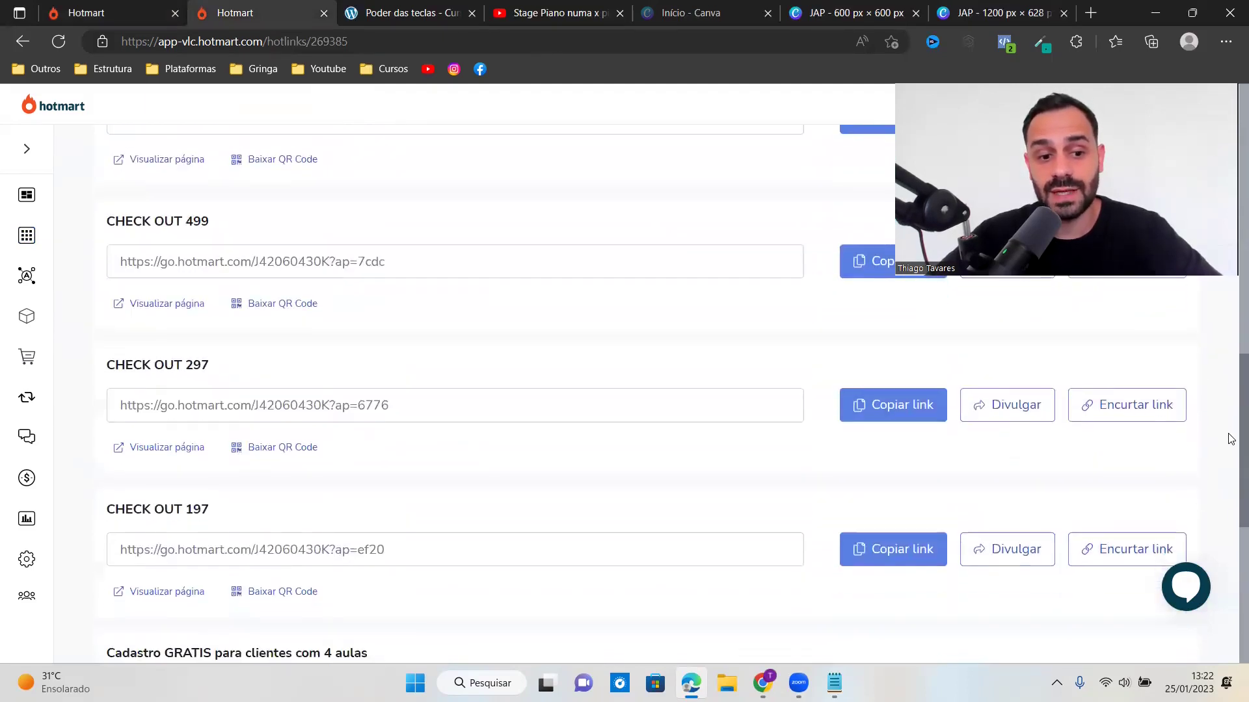
pyautogui.scroll(-6, 1231, 439)
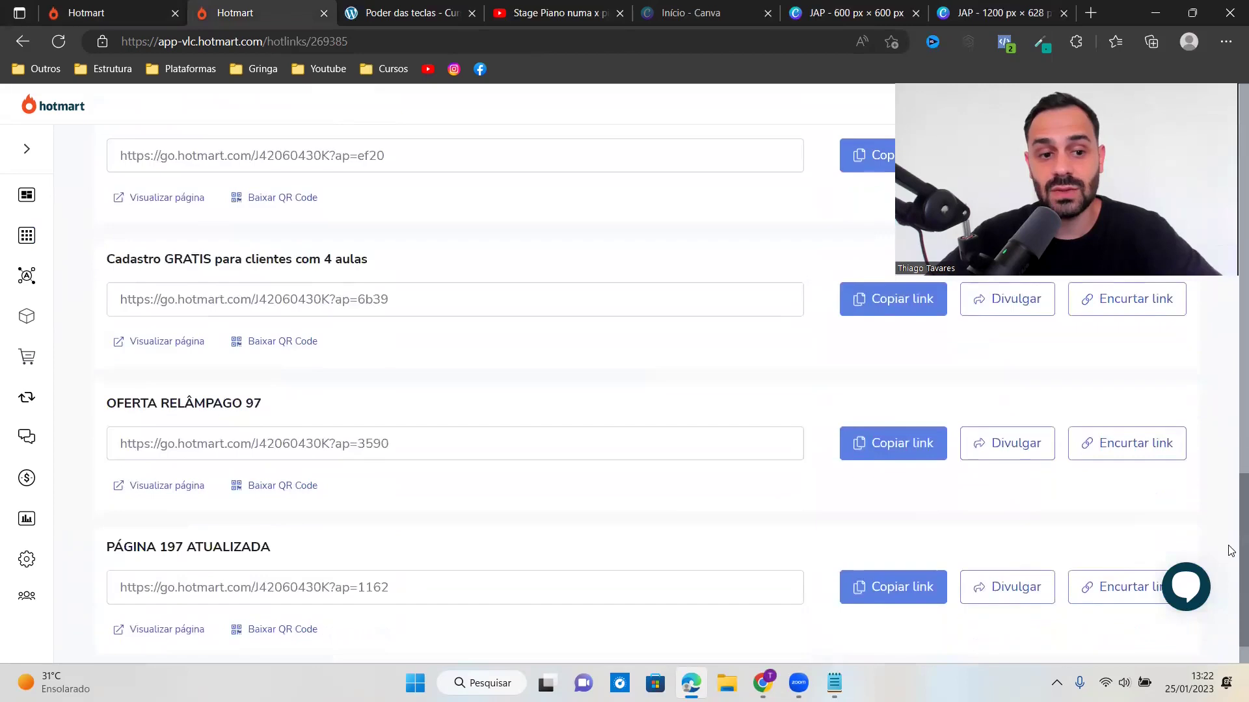
pyautogui.scroll(2, 1231, 534)
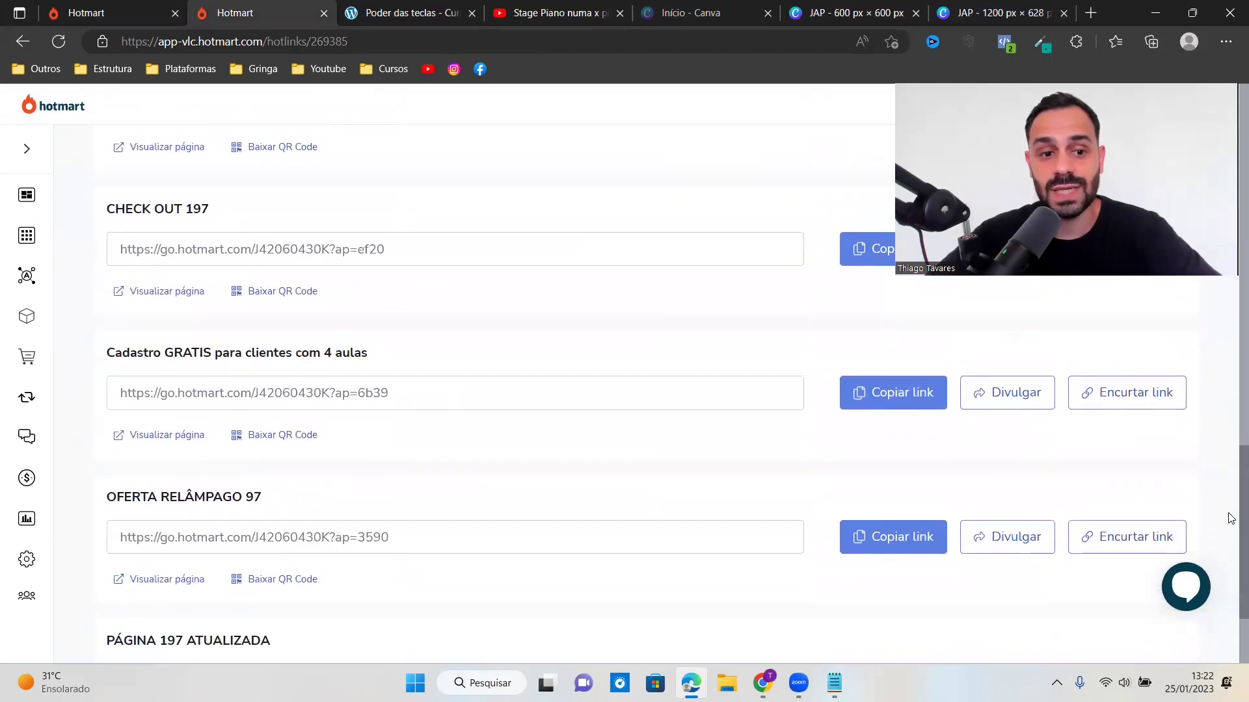
pyautogui.scroll(-2, 1231, 530)
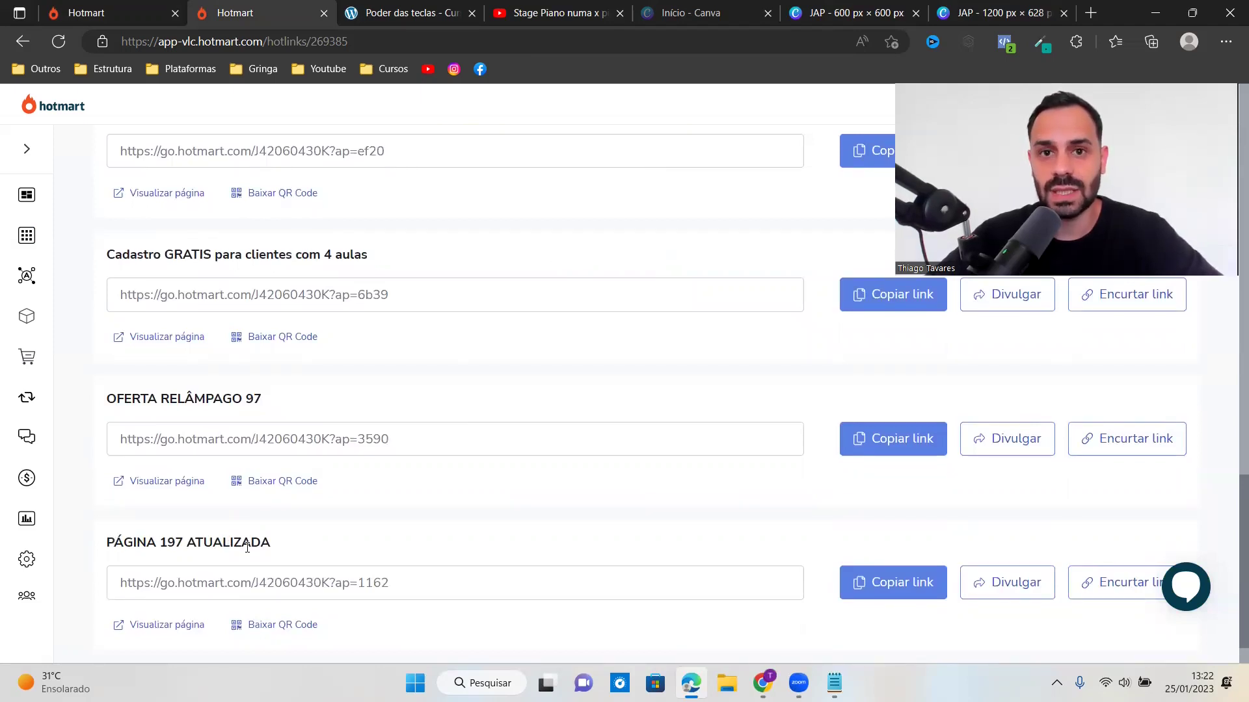
pyautogui.scroll(8, 409, 390)
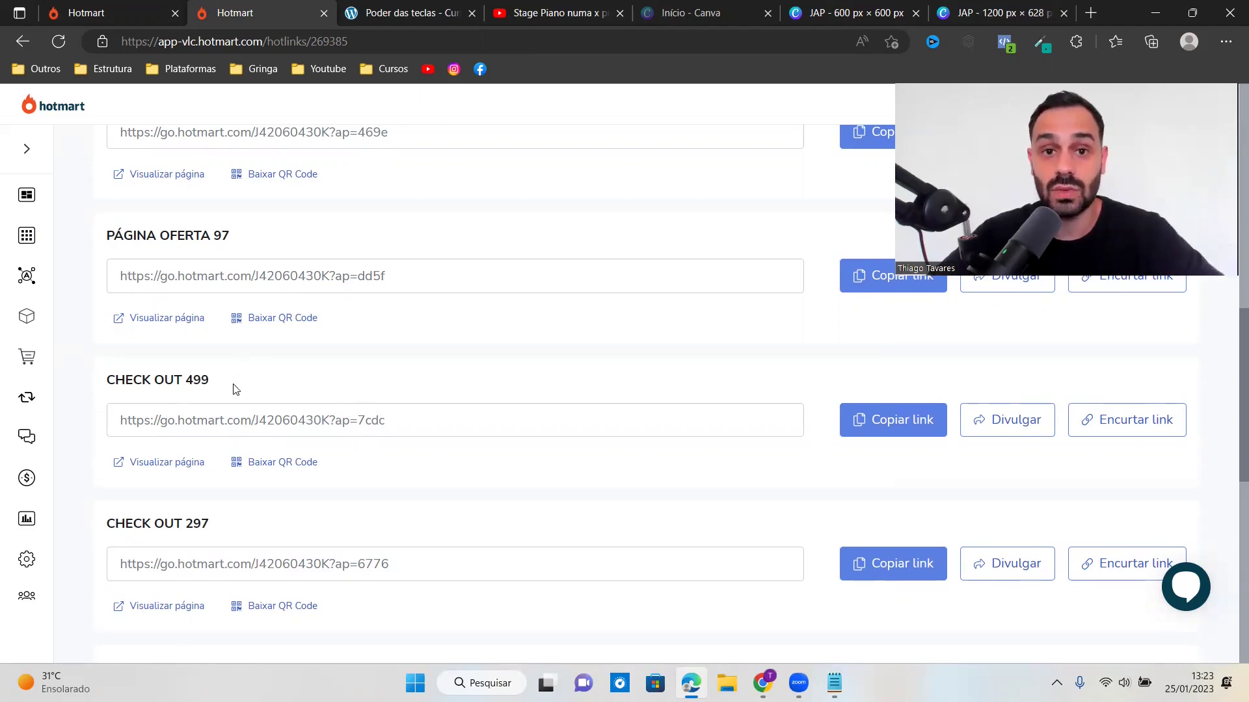
pyautogui.scroll(2, 227, 515)
pyautogui.scroll(-4, 221, 585)
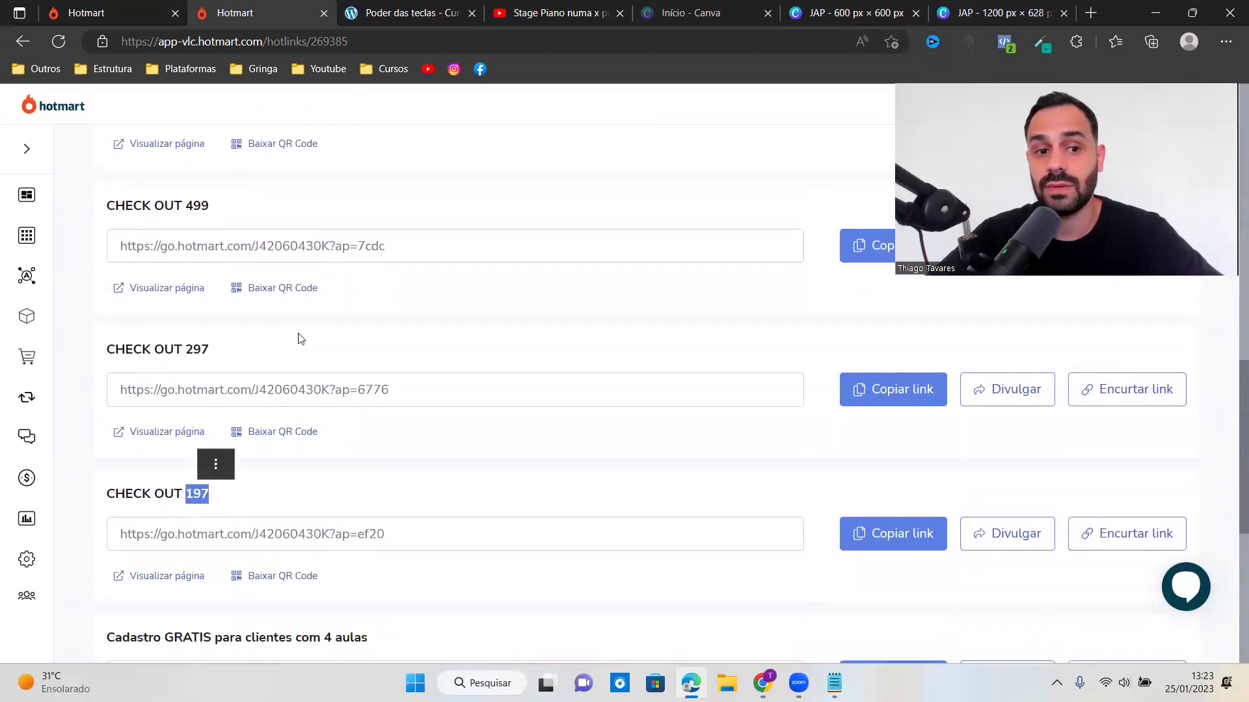
# Step: Compare the prices in the checkout hotlink titles, highlighting 197 and 499, and look over the remaining links
pyautogui.doubleClick(212, 495)
pyautogui.scroll(1, 211, 495)
pyautogui.moveTo(215, 294)
pyautogui.mouseDown()
pyautogui.moveTo(182, 293)
pyautogui.moveTo(193, 293)
pyautogui.mouseUp()
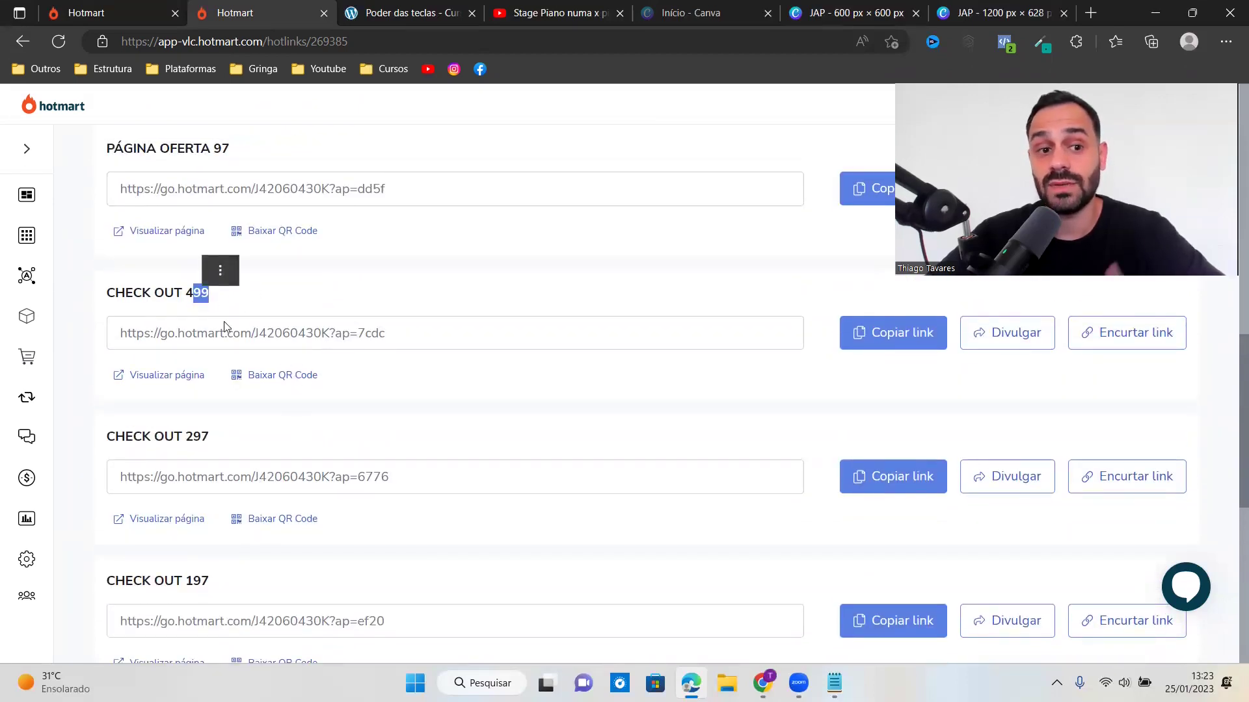
pyautogui.click(212, 292)
pyautogui.moveTo(221, 298); pyautogui.dragTo(184, 294)
pyautogui.scroll(-5, 882, 495)
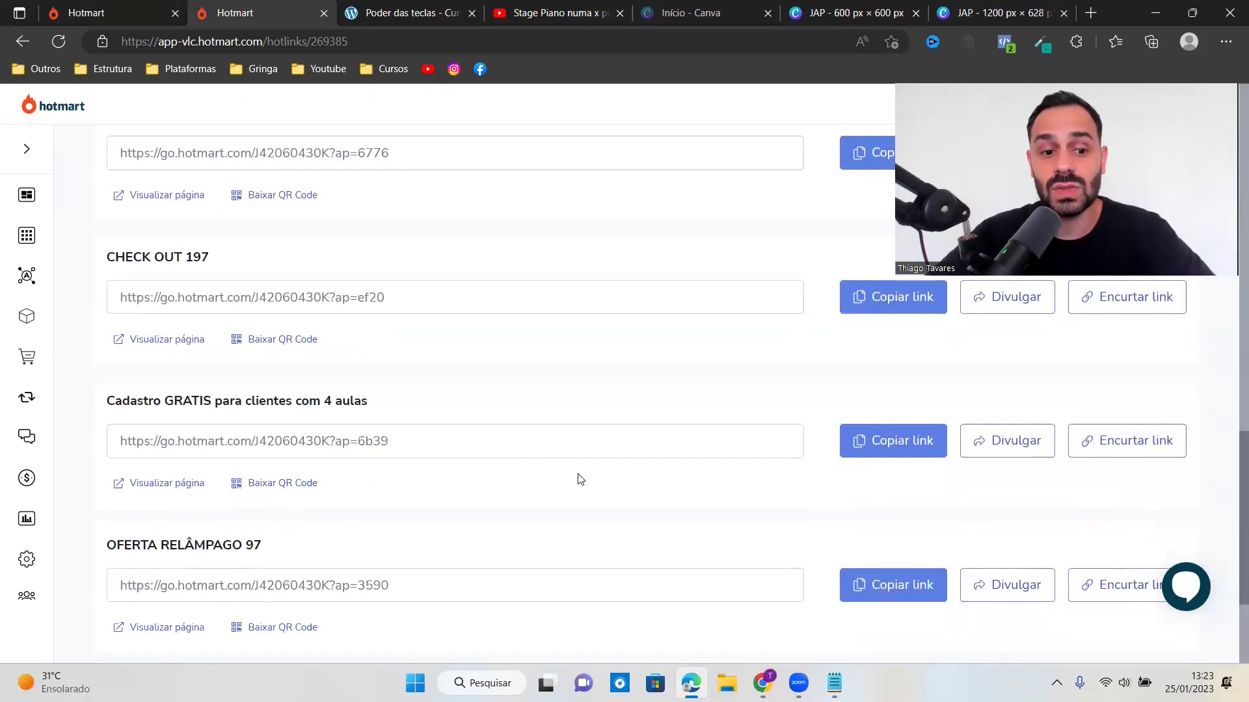
pyautogui.scroll(1, 265, 551)
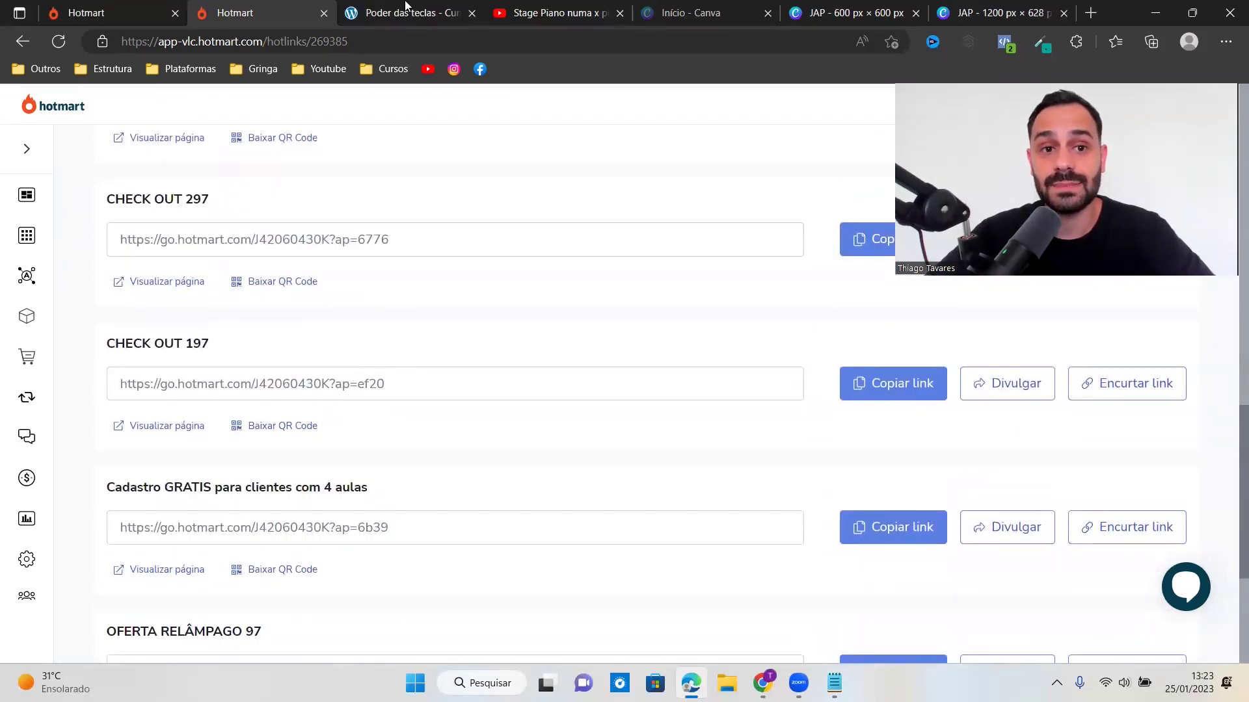
# Step: Look through the Poder das Teclas sales page to its pricing section and highlight the price offered today
pyautogui.click(405, 8)
pyautogui.scroll(-15, 1228, 417)
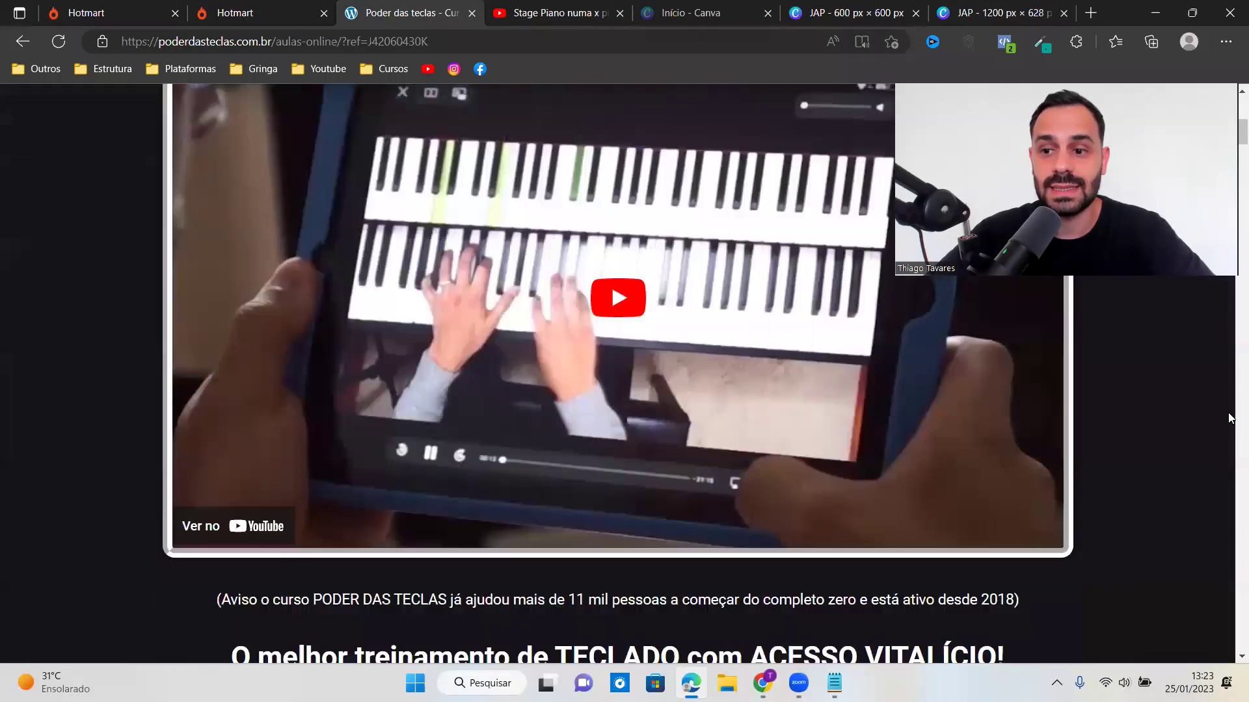
pyautogui.scroll(-20, 1230, 344)
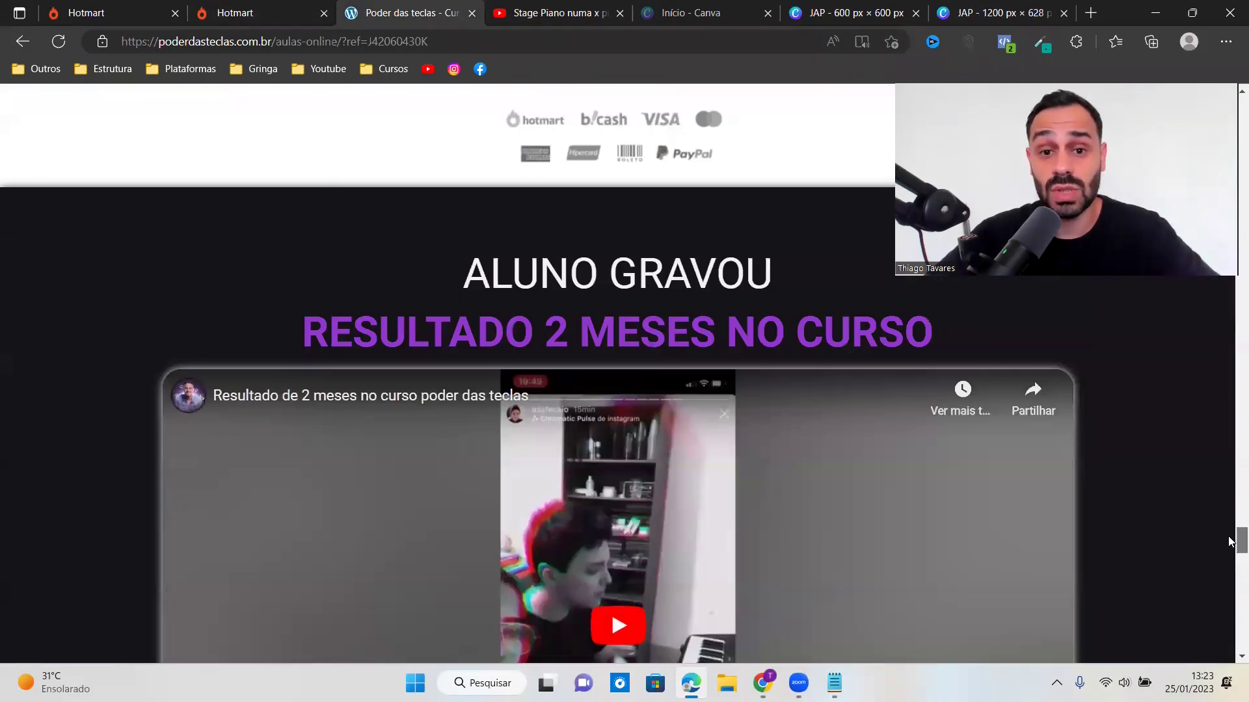
pyautogui.moveTo(1231, 542); pyautogui.dragTo(1230, 398)
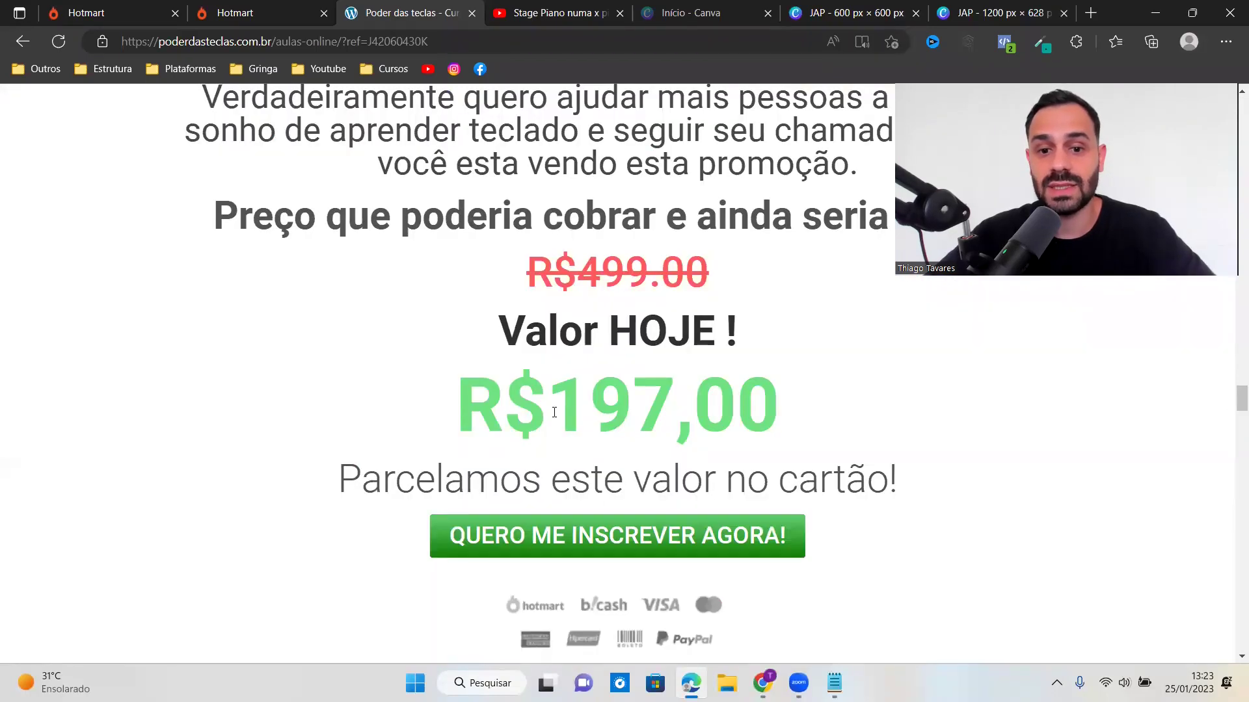
pyautogui.moveTo(573, 403); pyautogui.dragTo(781, 407)
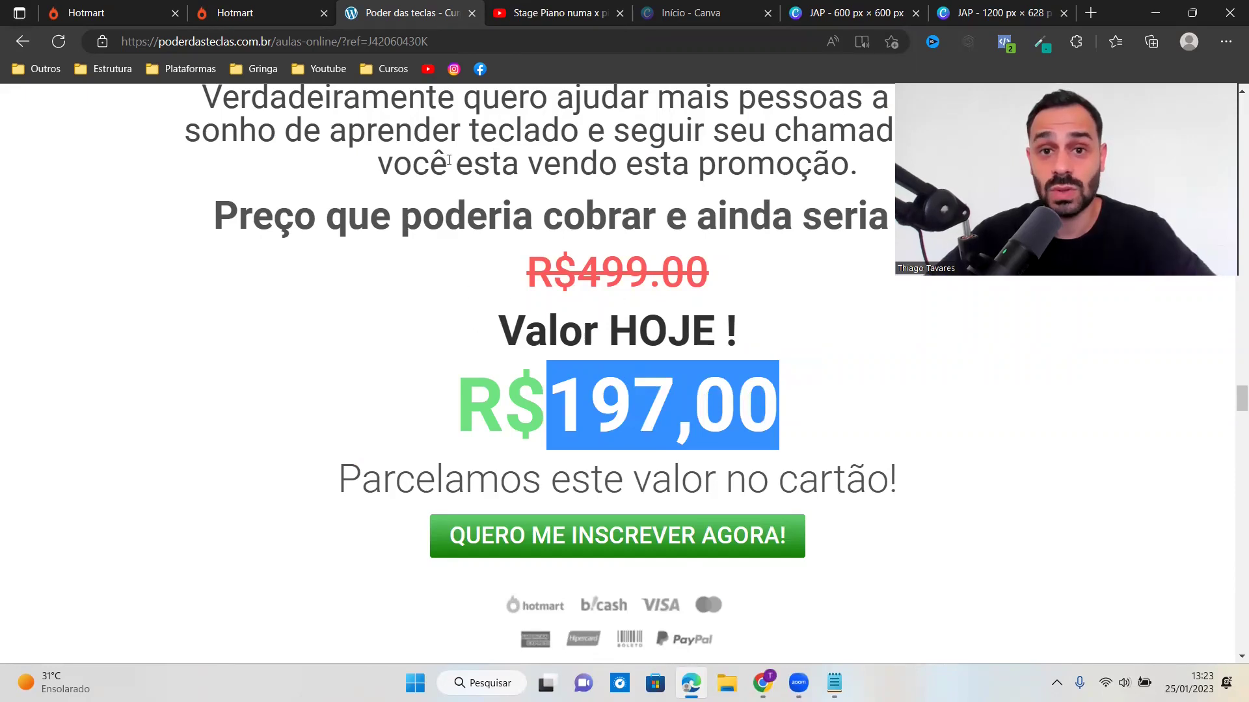
# Step: Look over the recent uploads on the course producer's YouTube channel and highlight the subscriber count
pyautogui.hotkey('ctrl', 'Tab')
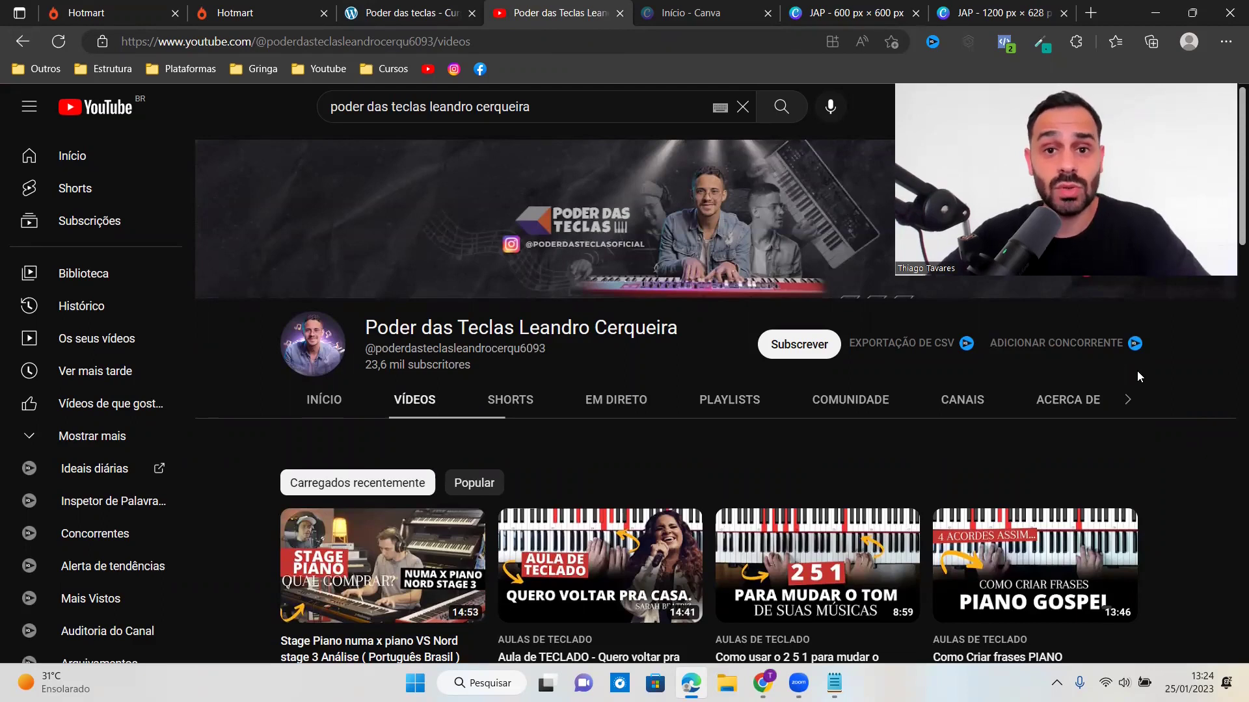
pyautogui.scroll(-1, 366, 398)
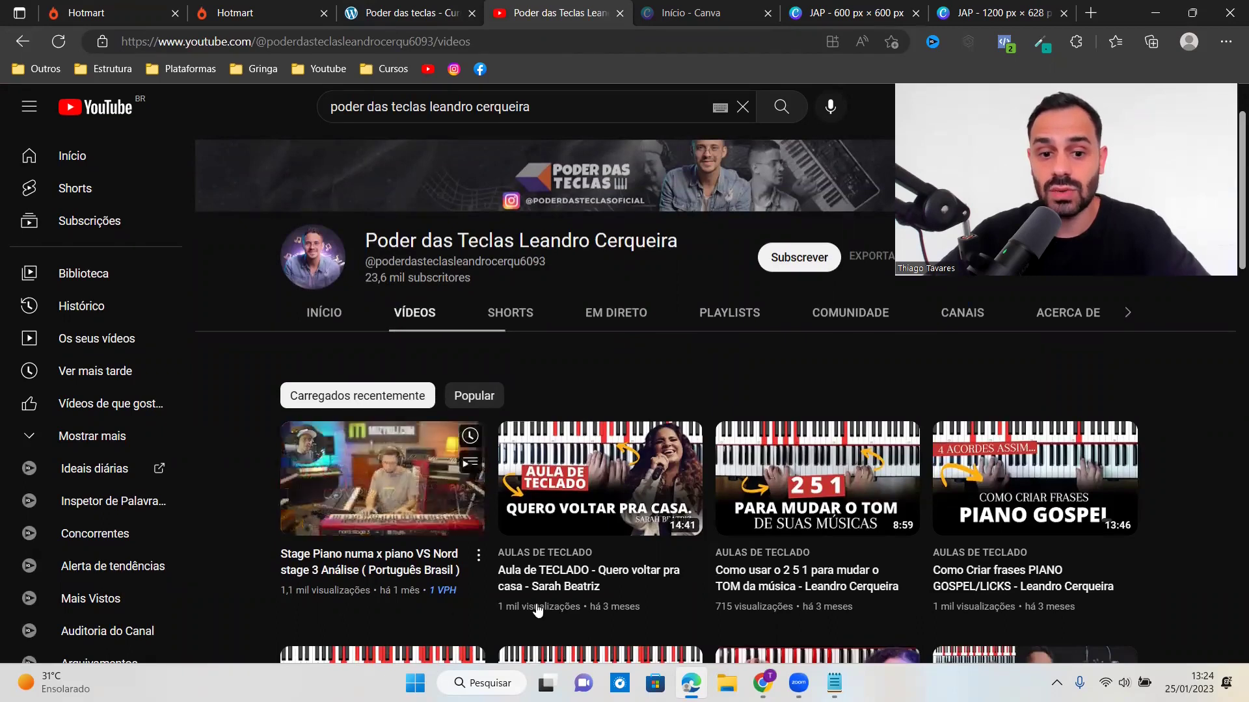
pyautogui.scroll(-4, 220, 375)
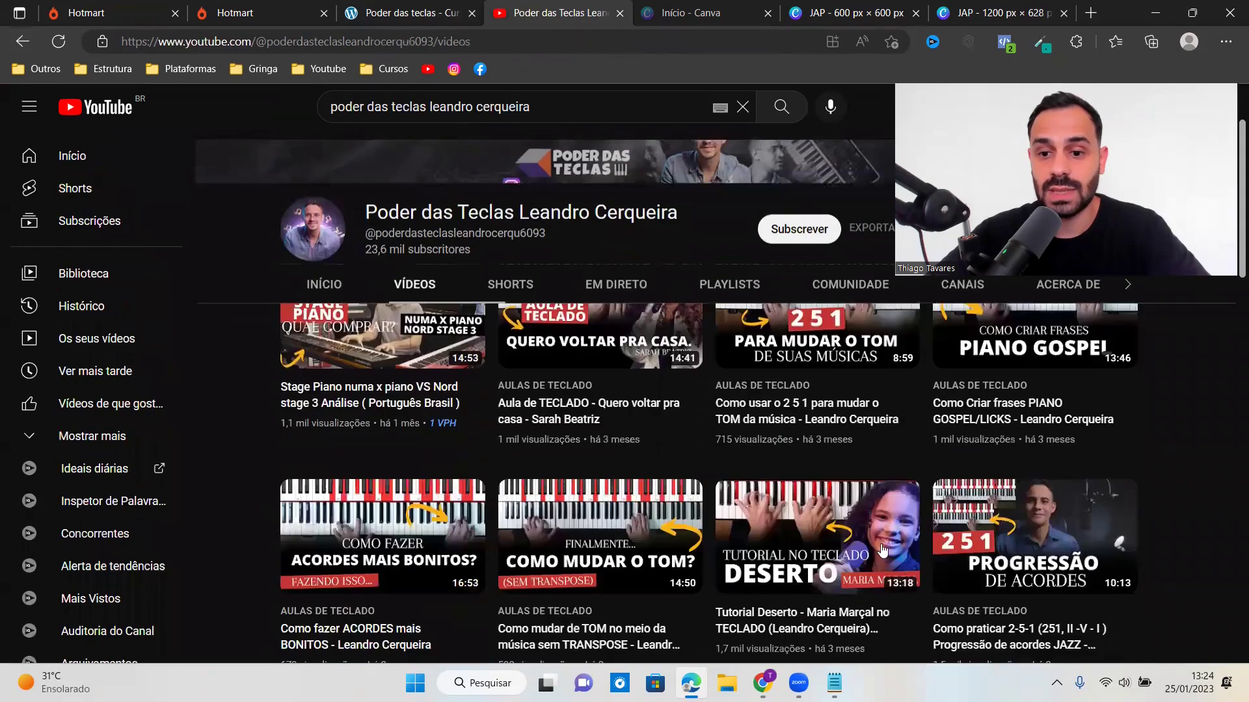
pyautogui.scroll(-1, 220, 376)
pyautogui.scroll(5, 487, 419)
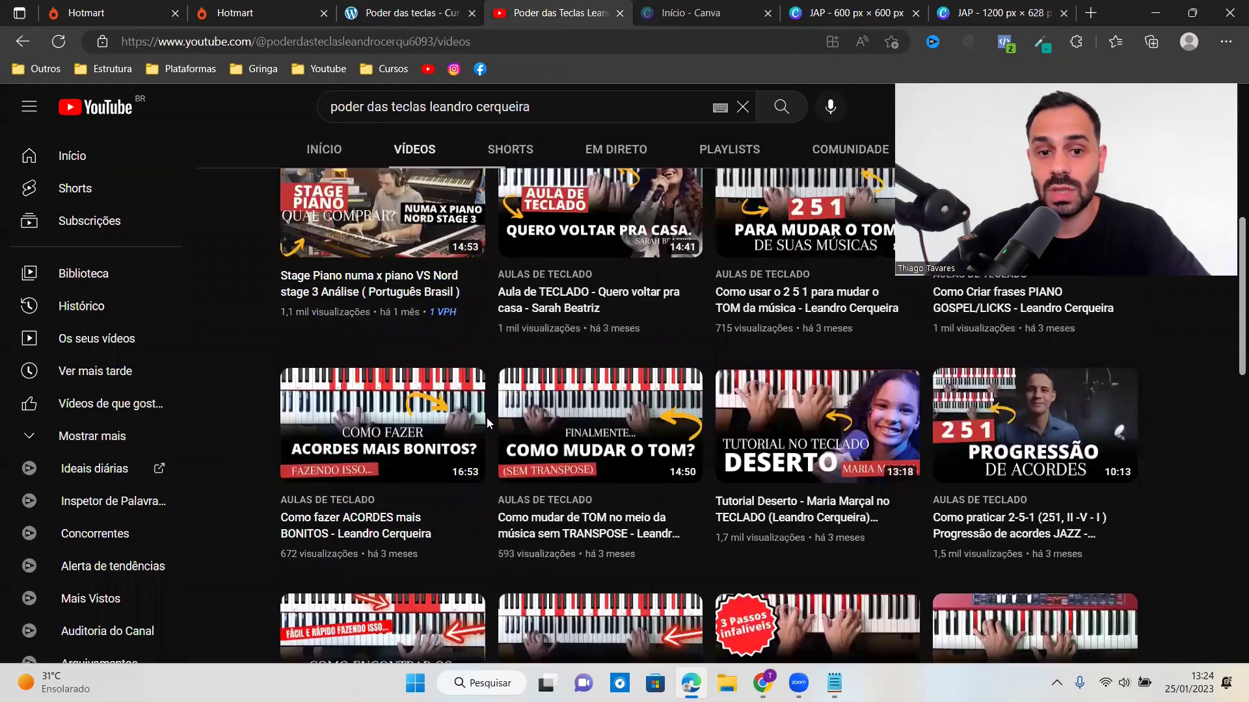
pyautogui.scroll(1, 368, 280)
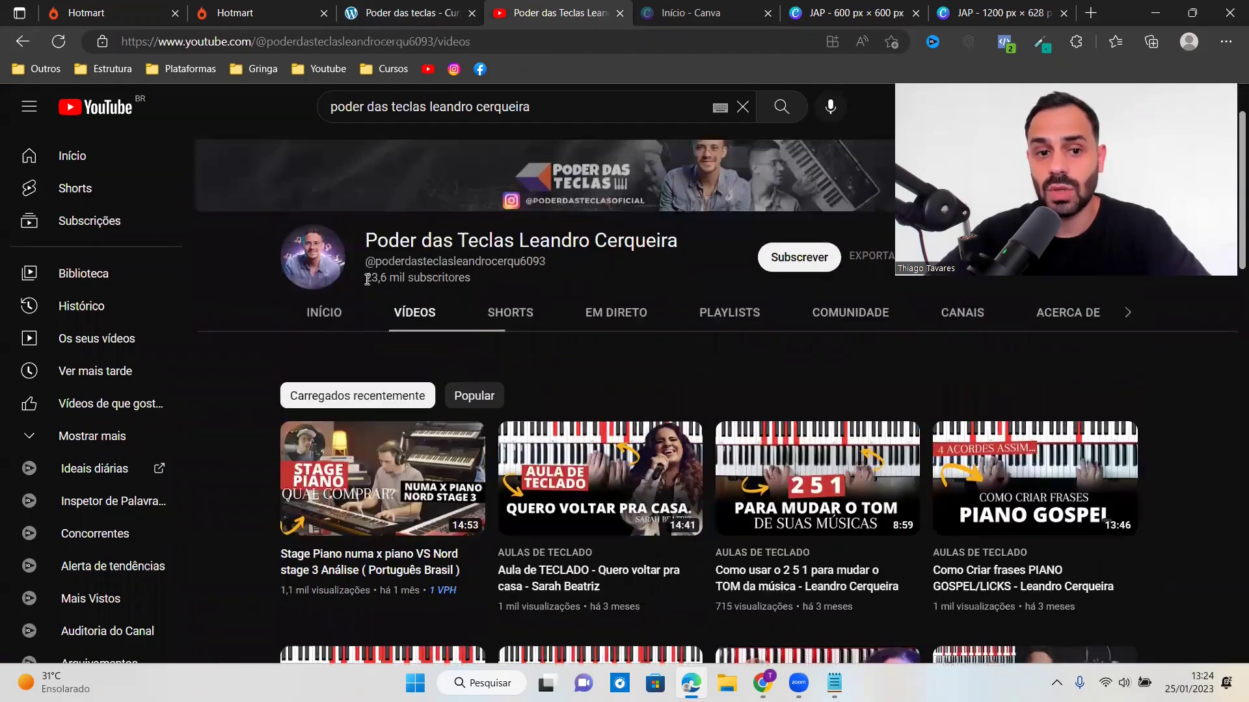
pyautogui.moveTo(368, 278); pyautogui.dragTo(385, 281)
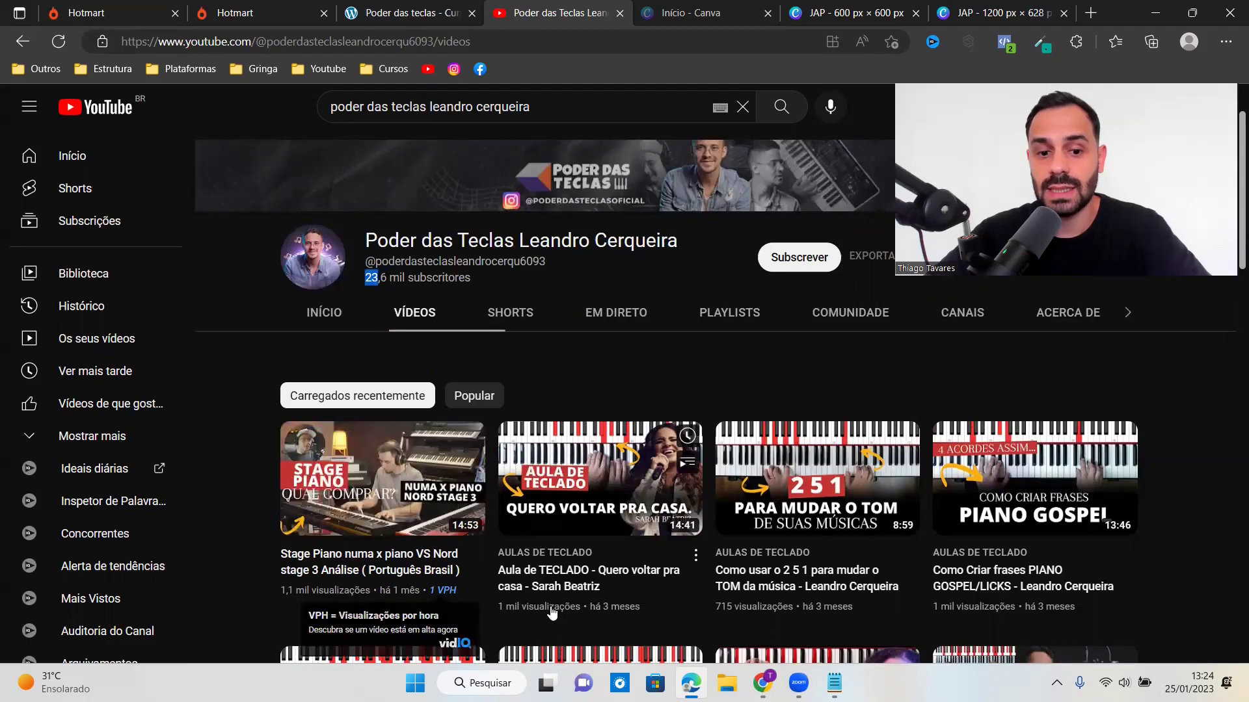
# Step: Compare the view counts and upload dates of the channel's recent videos
pyautogui.scroll(-1, 1170, 496)
pyautogui.scroll(-2, 1176, 496)
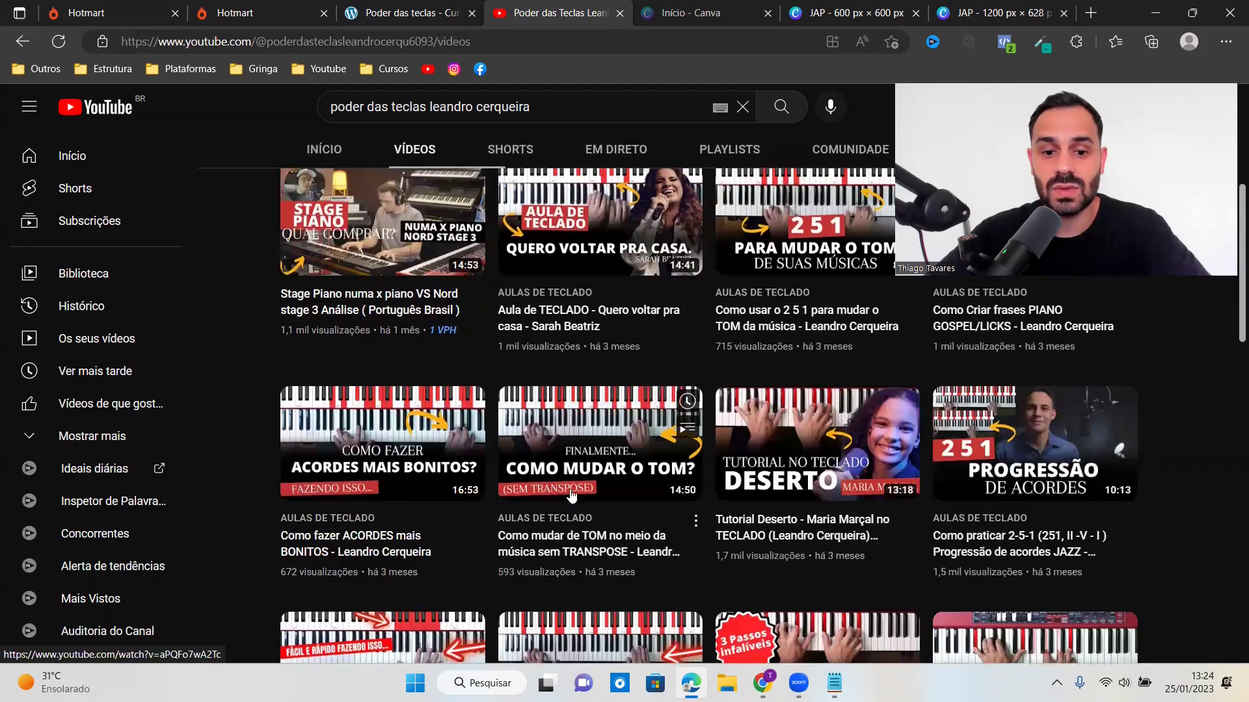
pyautogui.scroll(-3, 549, 481)
pyautogui.scroll(-2, 599, 468)
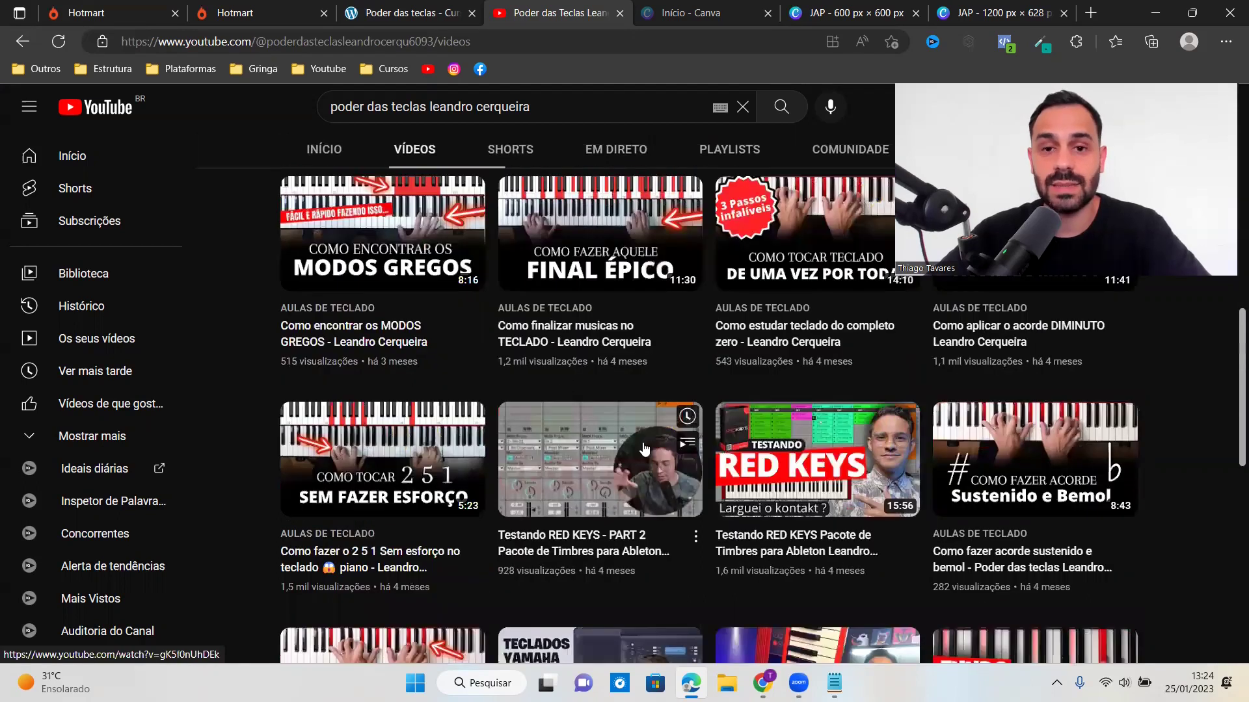
pyautogui.scroll(6, 443, 273)
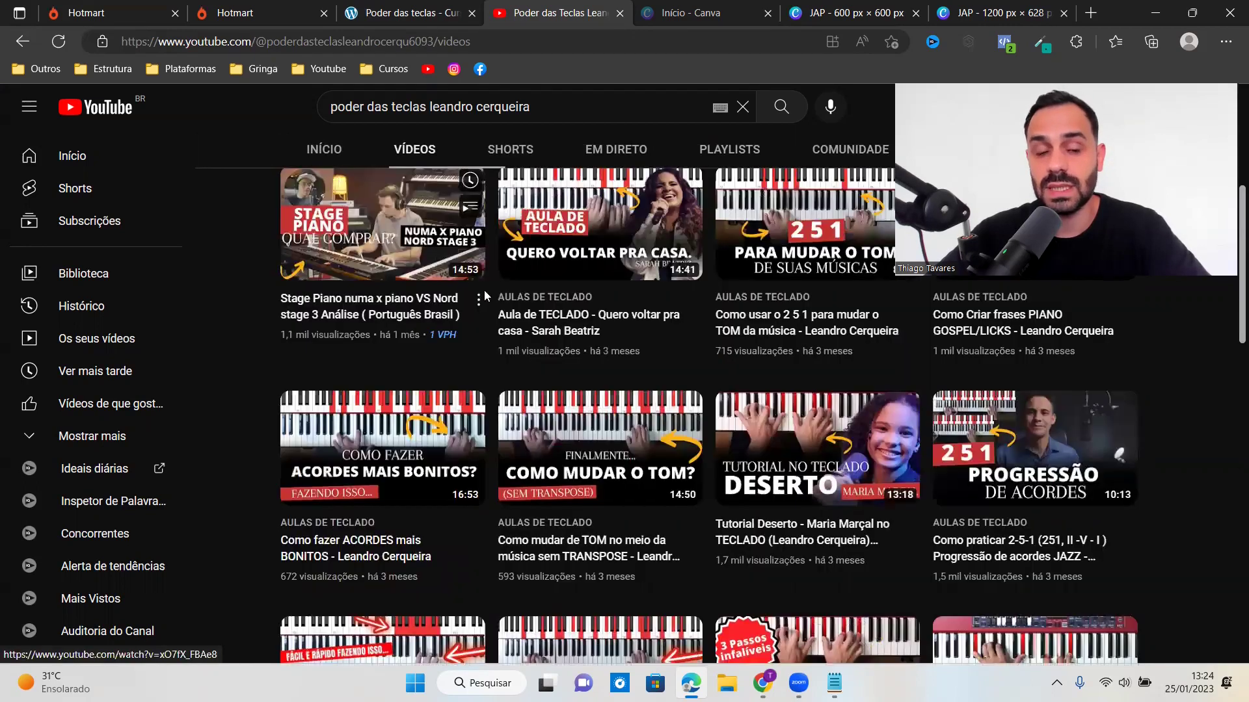
pyautogui.scroll(4, 461, 272)
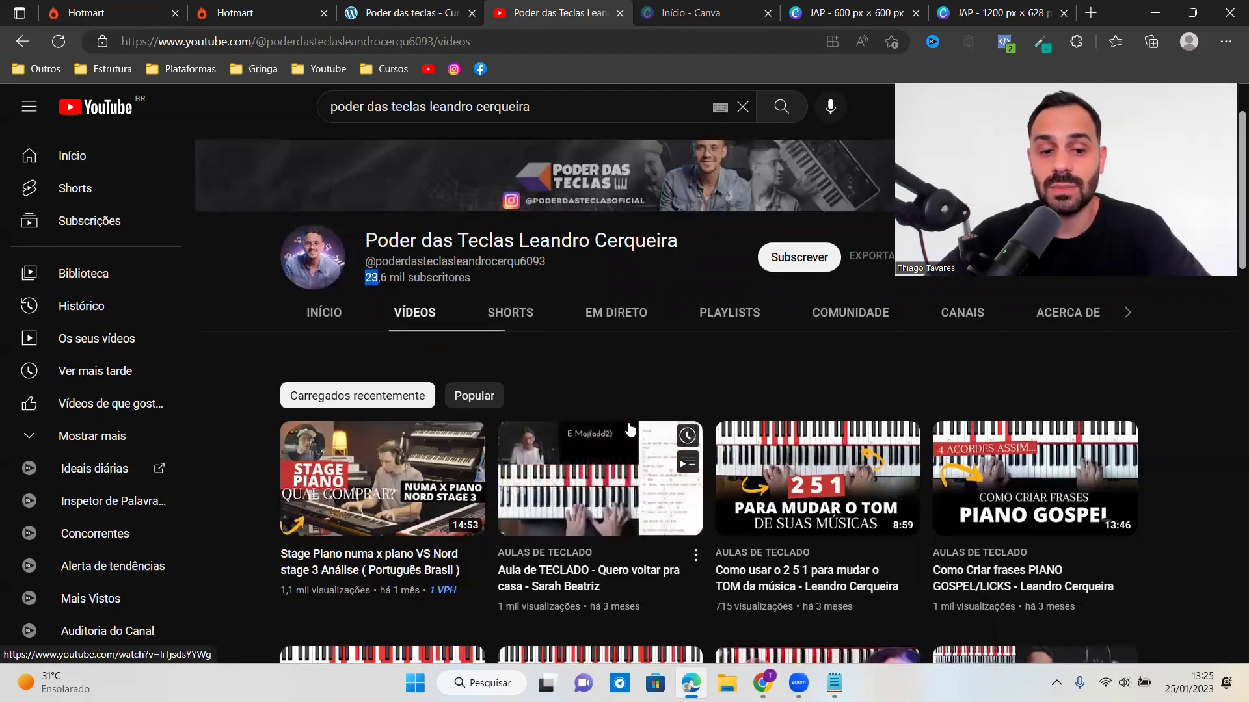
# Step: Examine the channel's banner and video thumbnails, from the newest uploads down to the Neo Soul backing tracks
pyautogui.scroll(-2, 601, 422)
pyautogui.scroll(-4, 598, 421)
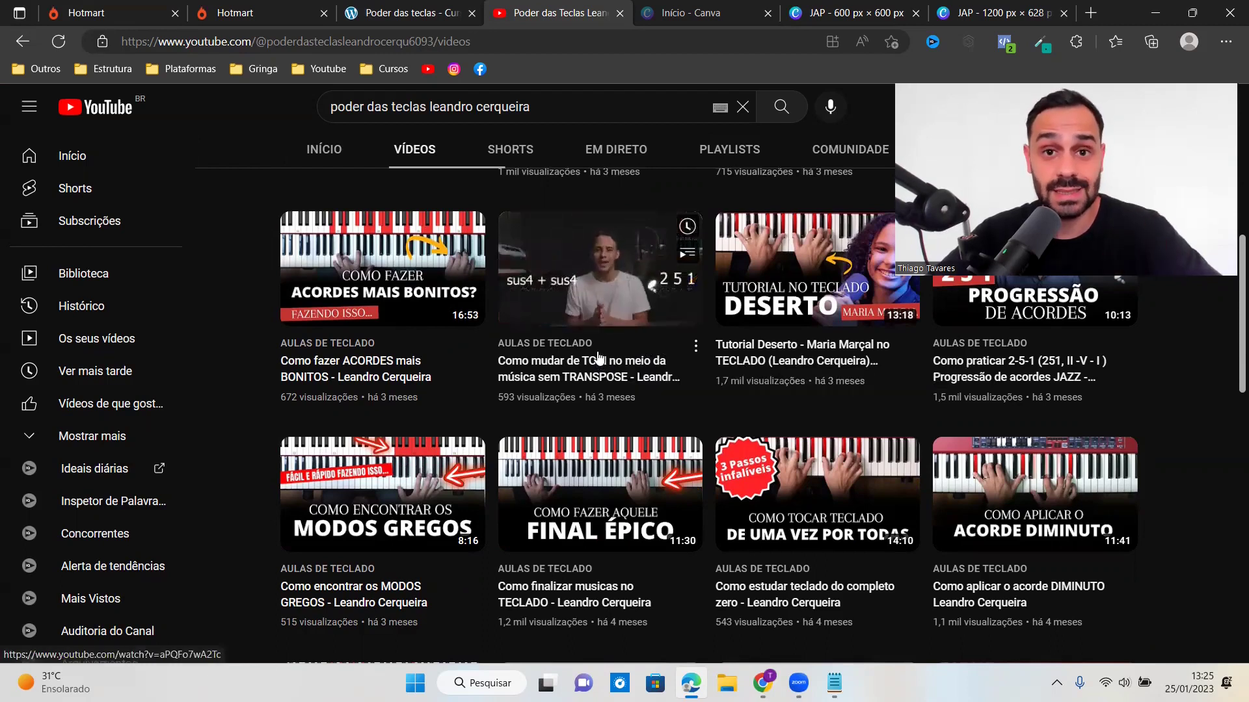
pyautogui.scroll(3, 599, 362)
pyautogui.scroll(5, 606, 507)
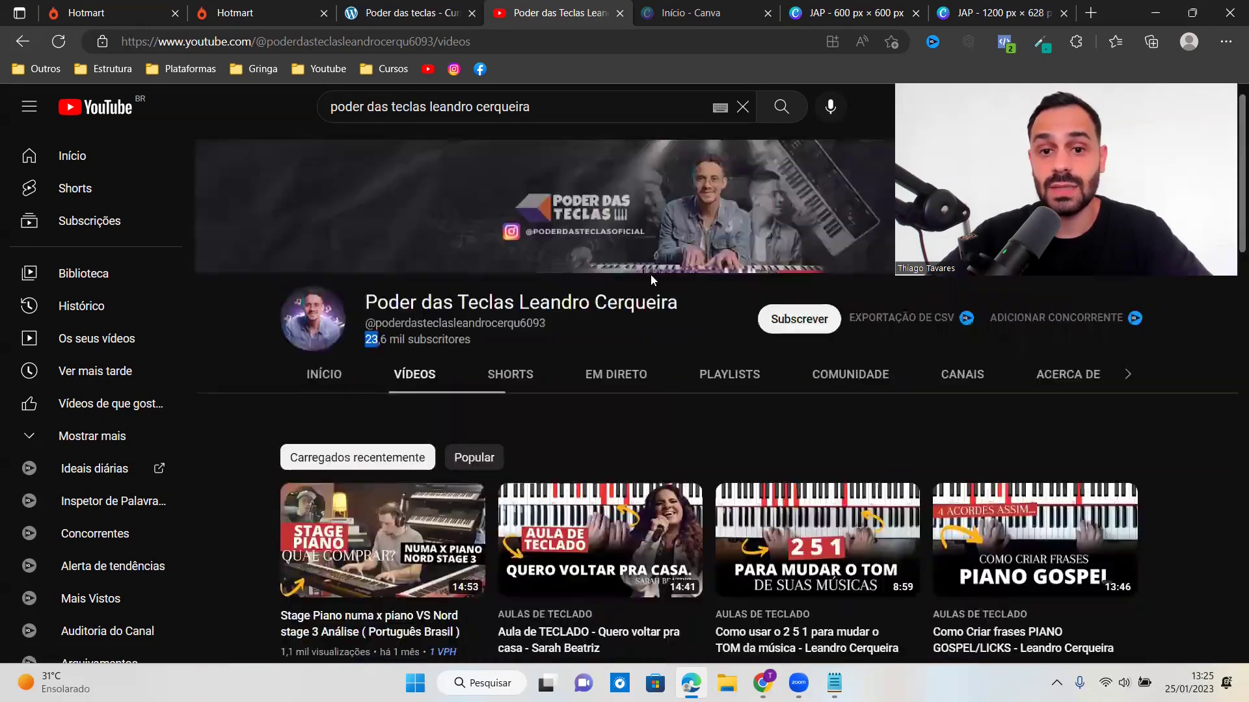
pyautogui.scroll(-2, 701, 437)
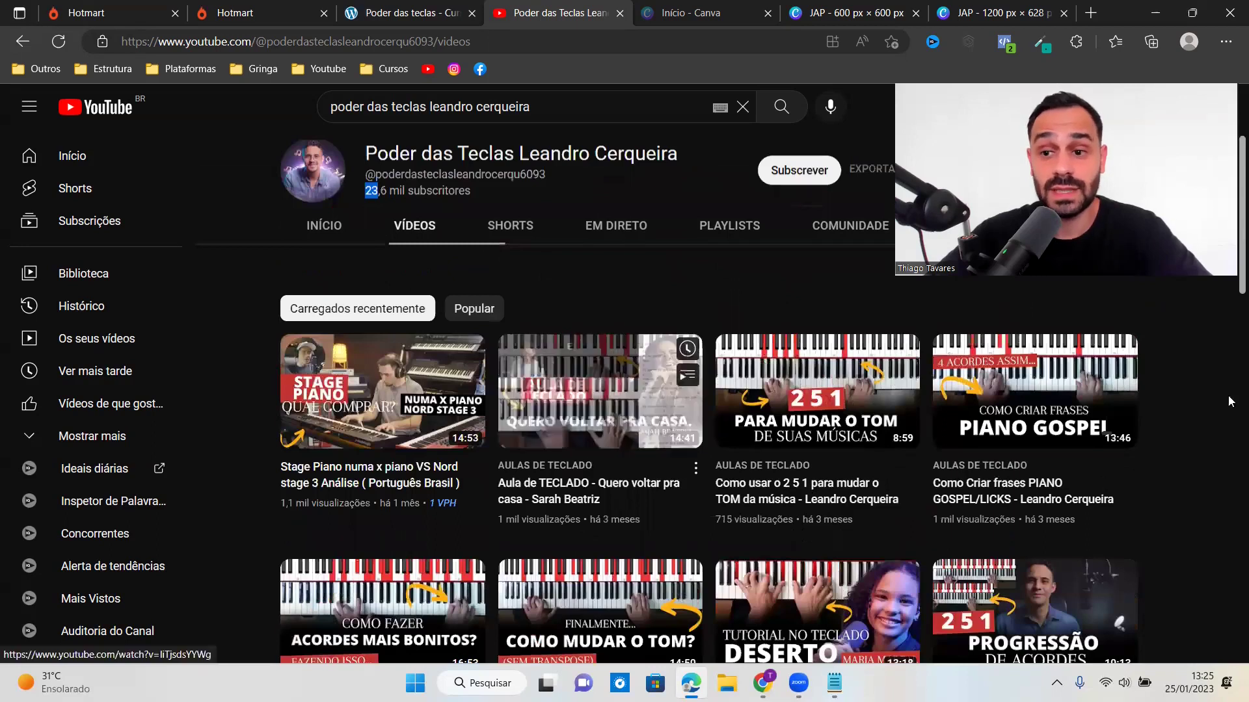
pyautogui.moveTo(687, 404)
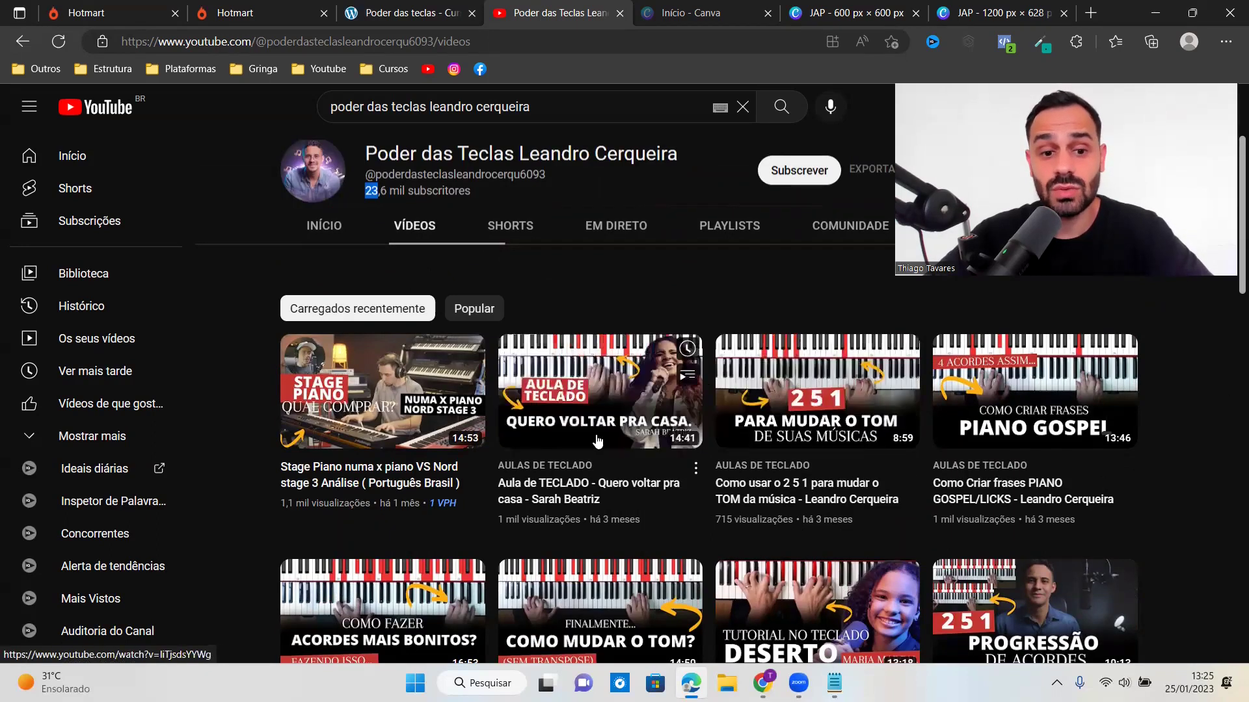
pyautogui.scroll(-8, 676, 436)
pyautogui.scroll(-11, 662, 467)
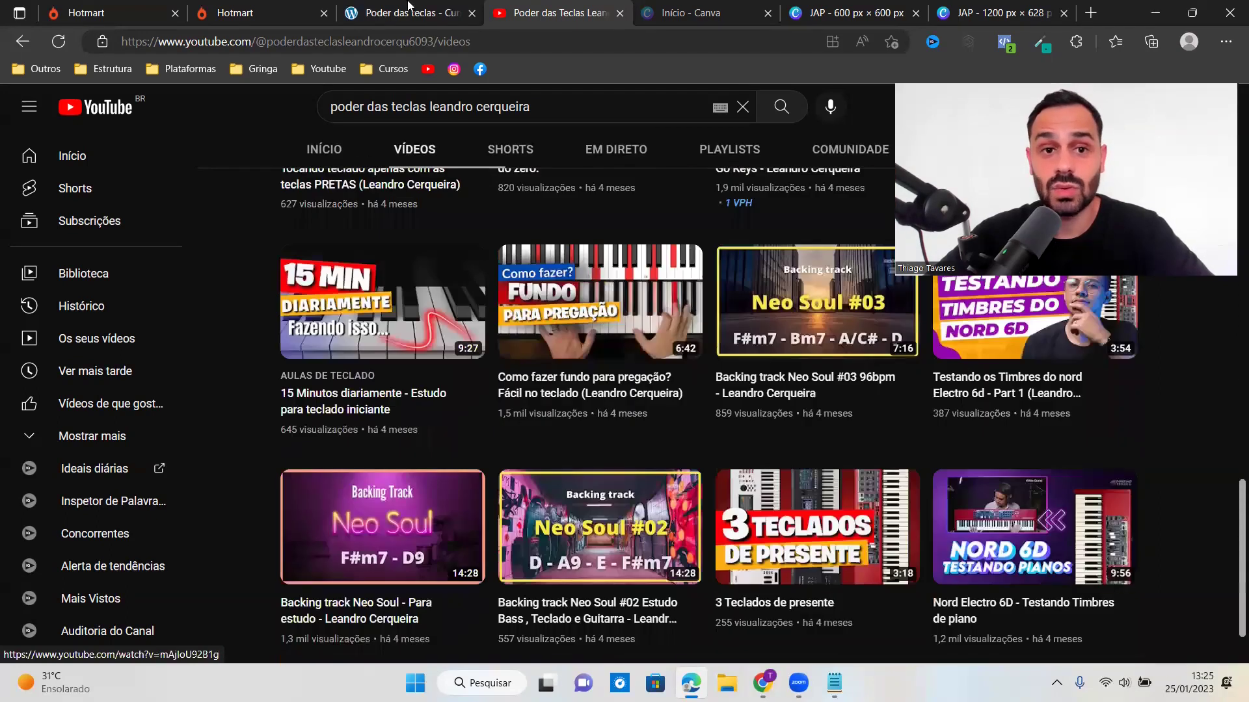
# Step: Compare the header and headline of the course sales page with the video topics and thumbnails on the YouTube channel
pyautogui.click(410, 7)
pyautogui.scroll(20, 808, 437)
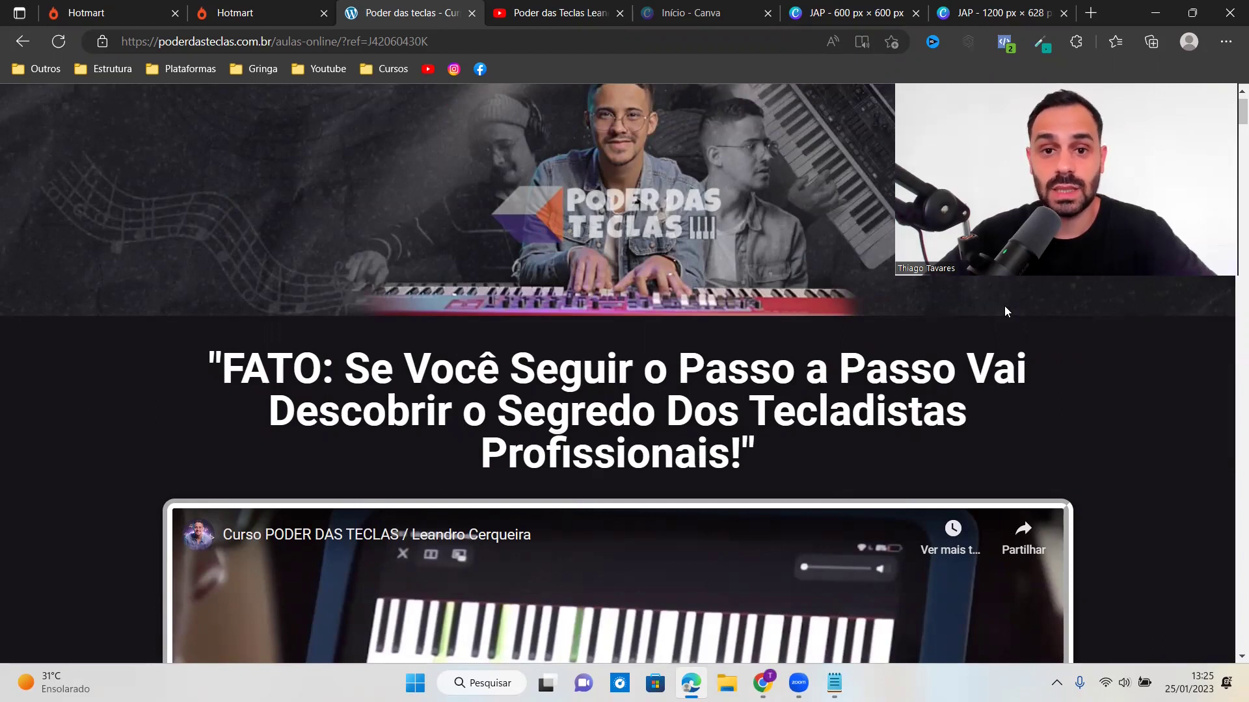
pyautogui.hotkey('ctrl', 'Tab')
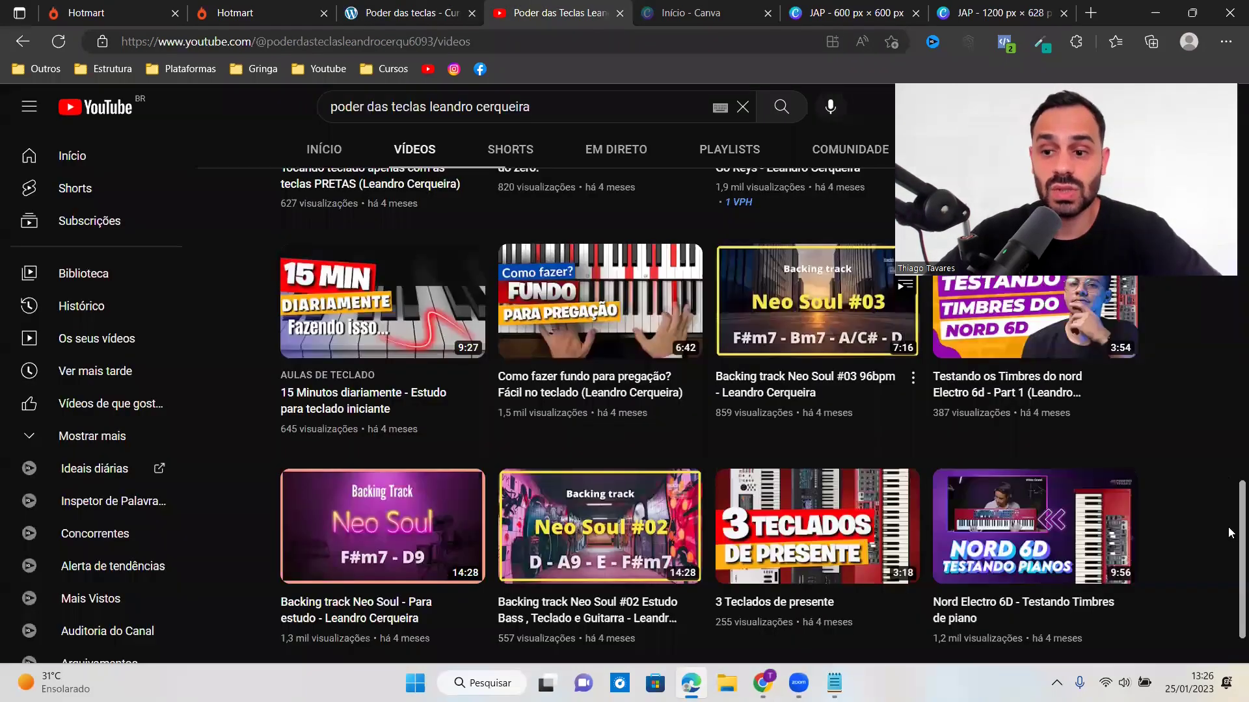
pyautogui.scroll(15, 1229, 473)
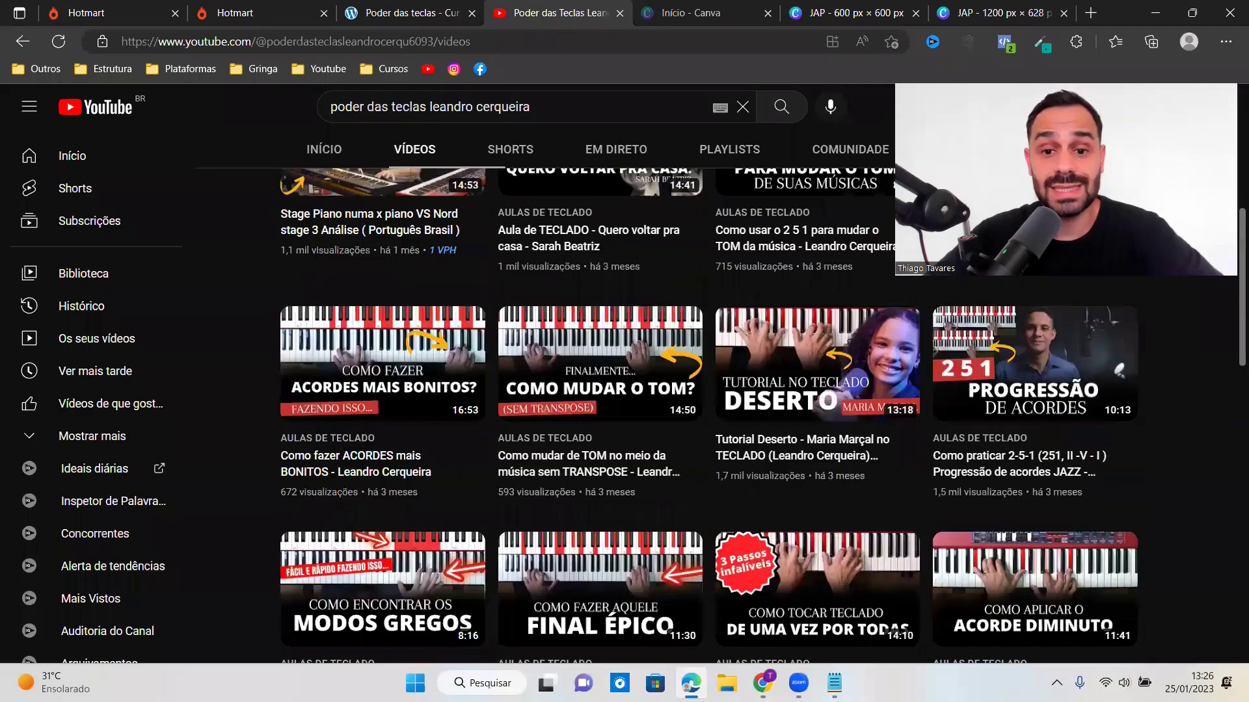
pyautogui.scroll(3, 1229, 339)
pyautogui.scroll(-7, 1228, 367)
pyautogui.scroll(-5, 1228, 421)
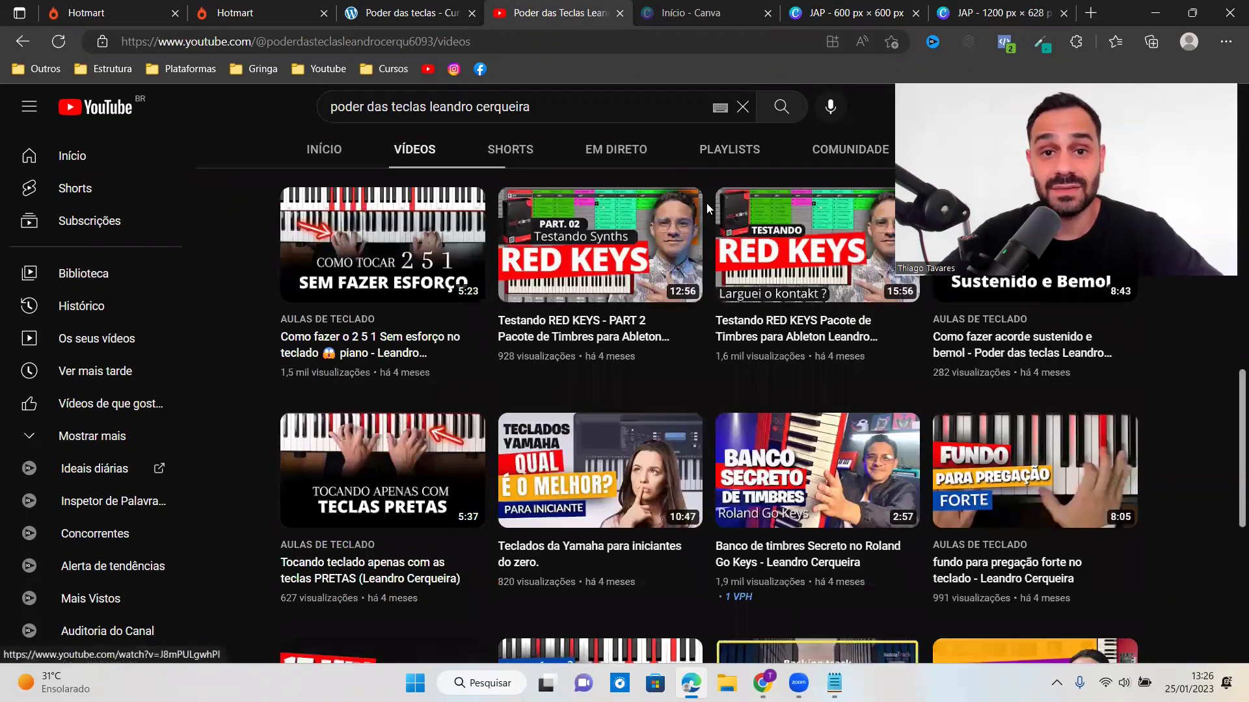
pyautogui.moveTo(668, 229)
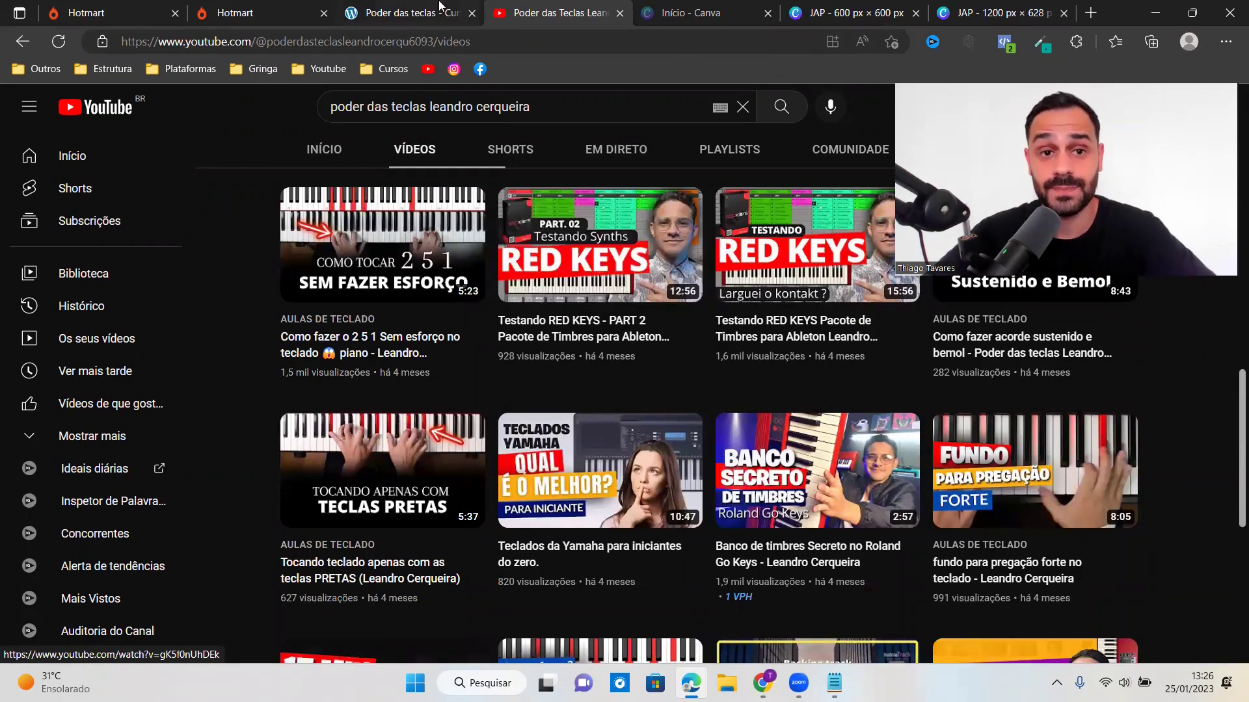
pyautogui.hotkey('ctrl', 'shift', 'Tab')
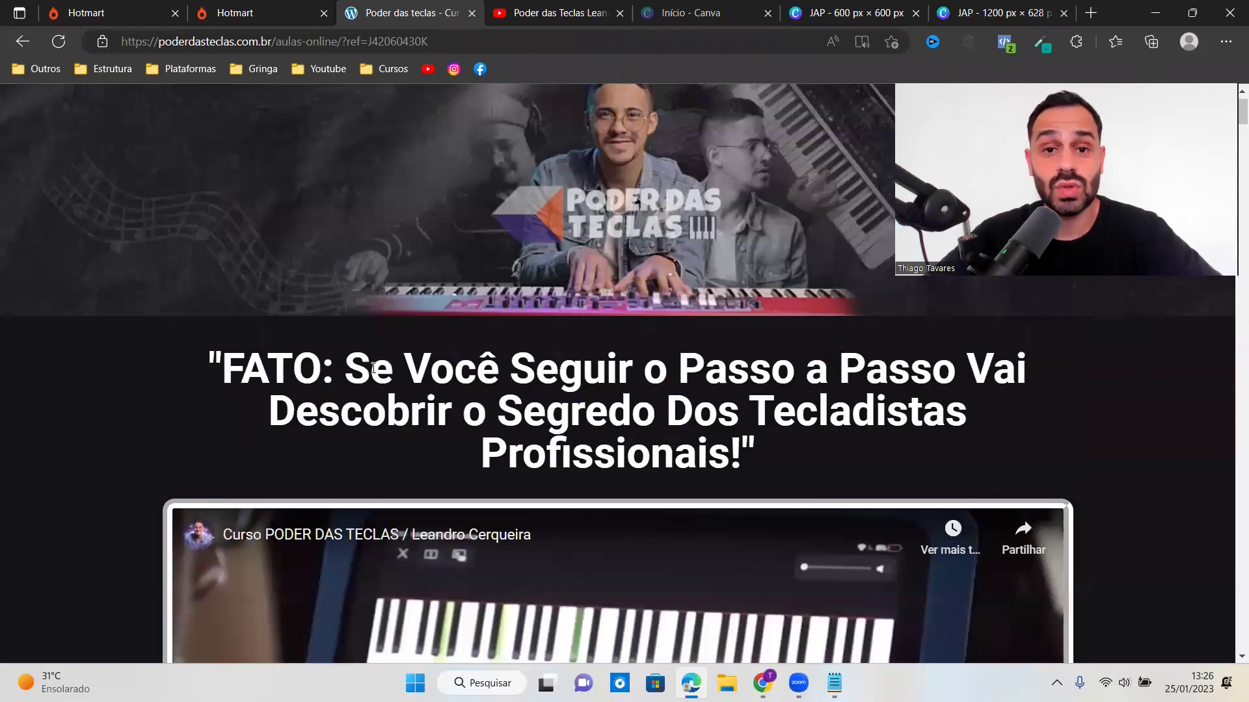
# Step: Review the YouTube channel's older and newest video thumbnails, from the six-month-old uploads back up to the latest lessons
pyautogui.click(556, 12)
pyautogui.scroll(-20, 1228, 419)
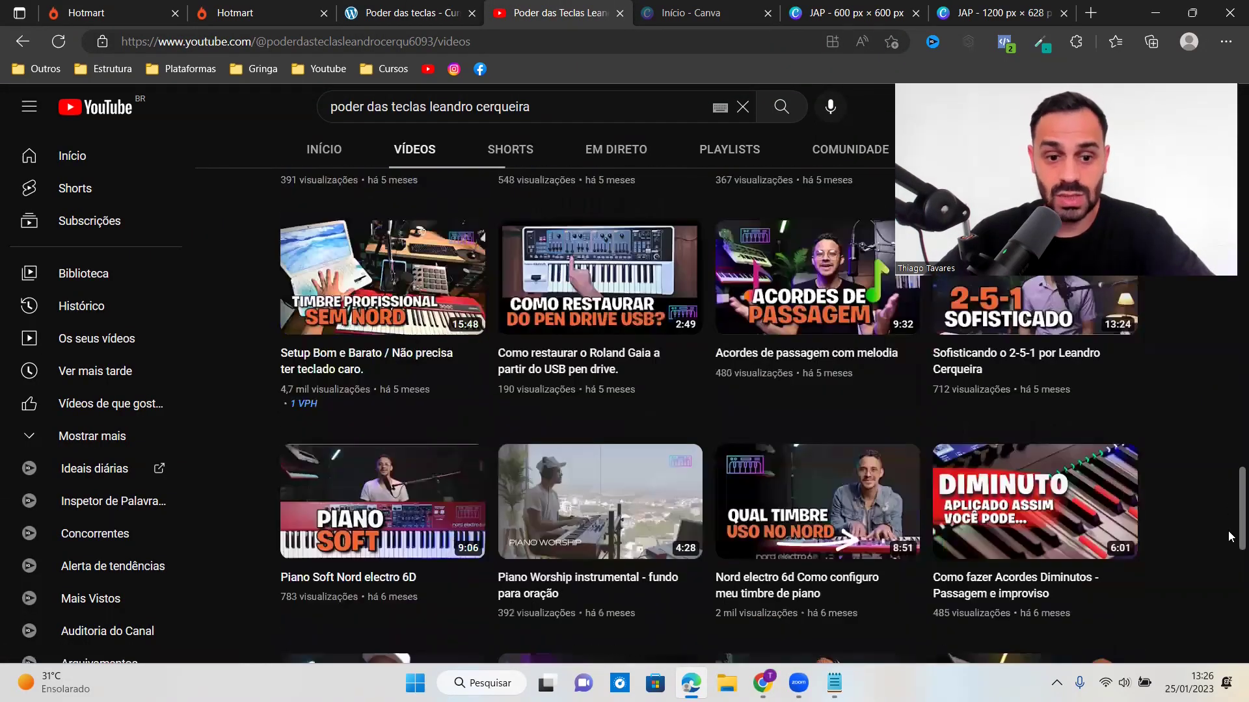
pyautogui.scroll(-4, 1227, 530)
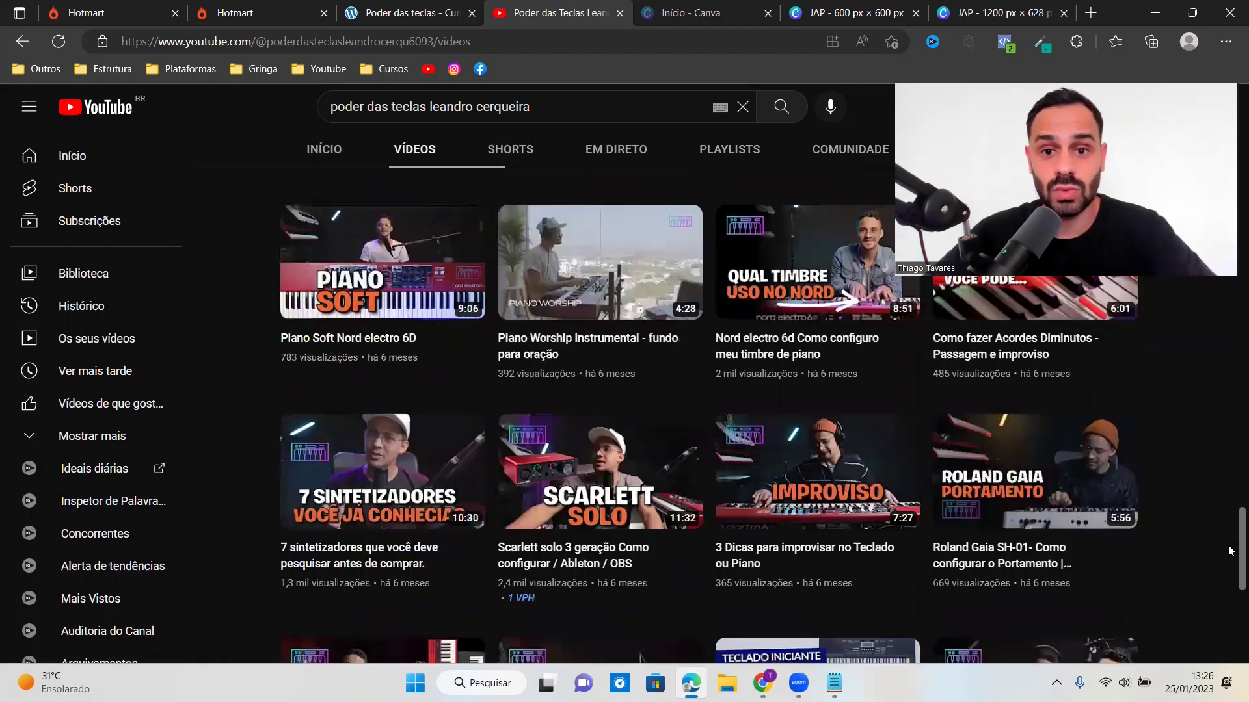
pyautogui.scroll(20, 1103, 410)
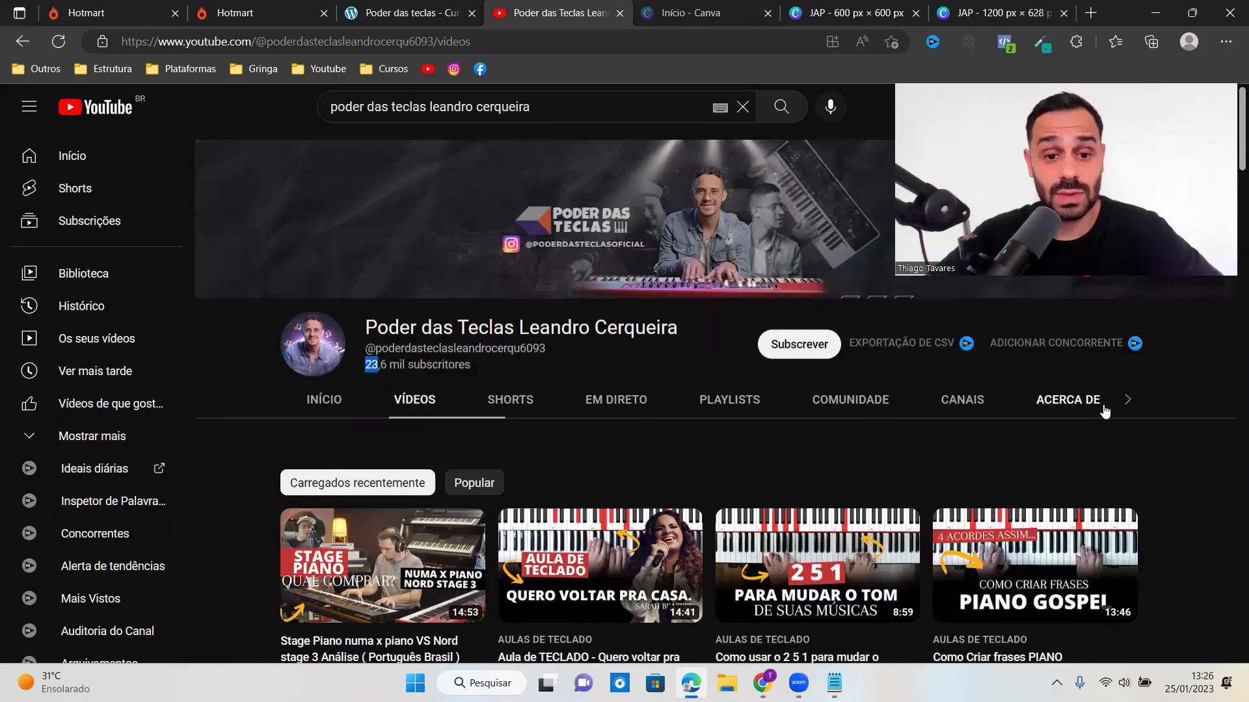
pyautogui.scroll(-2, 664, 513)
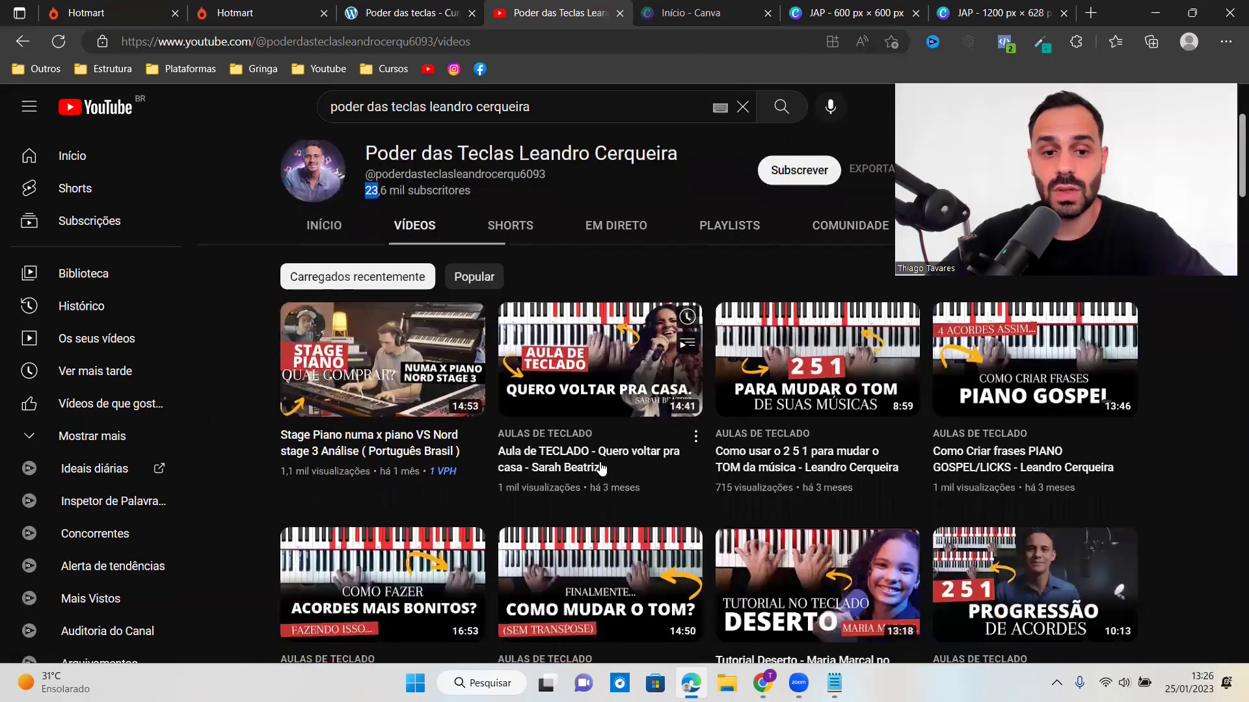
pyautogui.moveTo(575, 377)
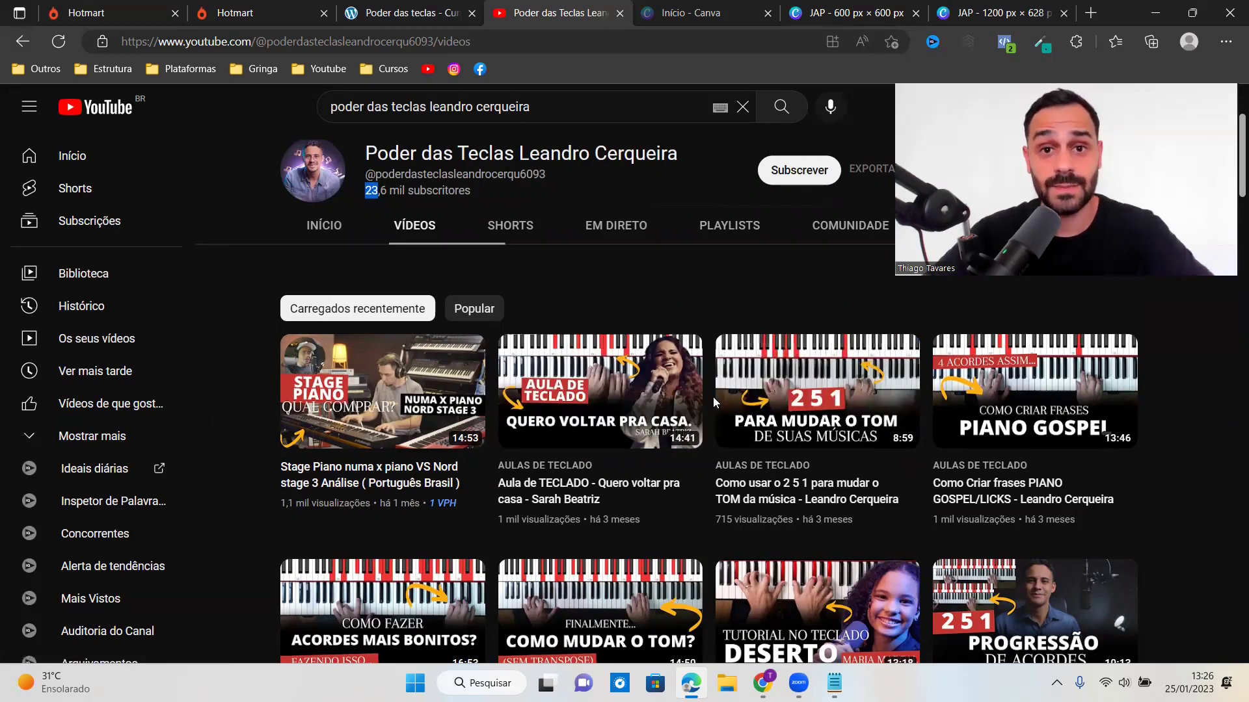
# Step: Switch to Google Ads and start a new conversion action in the conversions settings, tracking actions on a website
pyautogui.hotkey('alt', 'Tab')
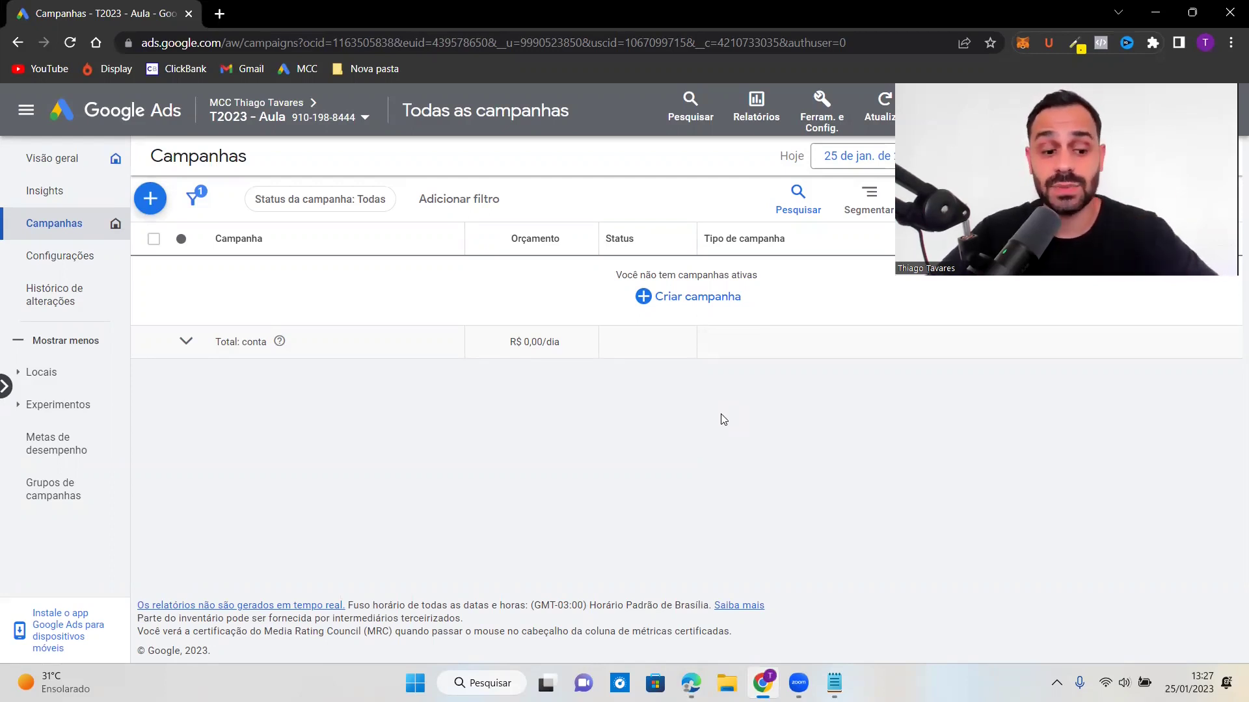
pyautogui.click(821, 109)
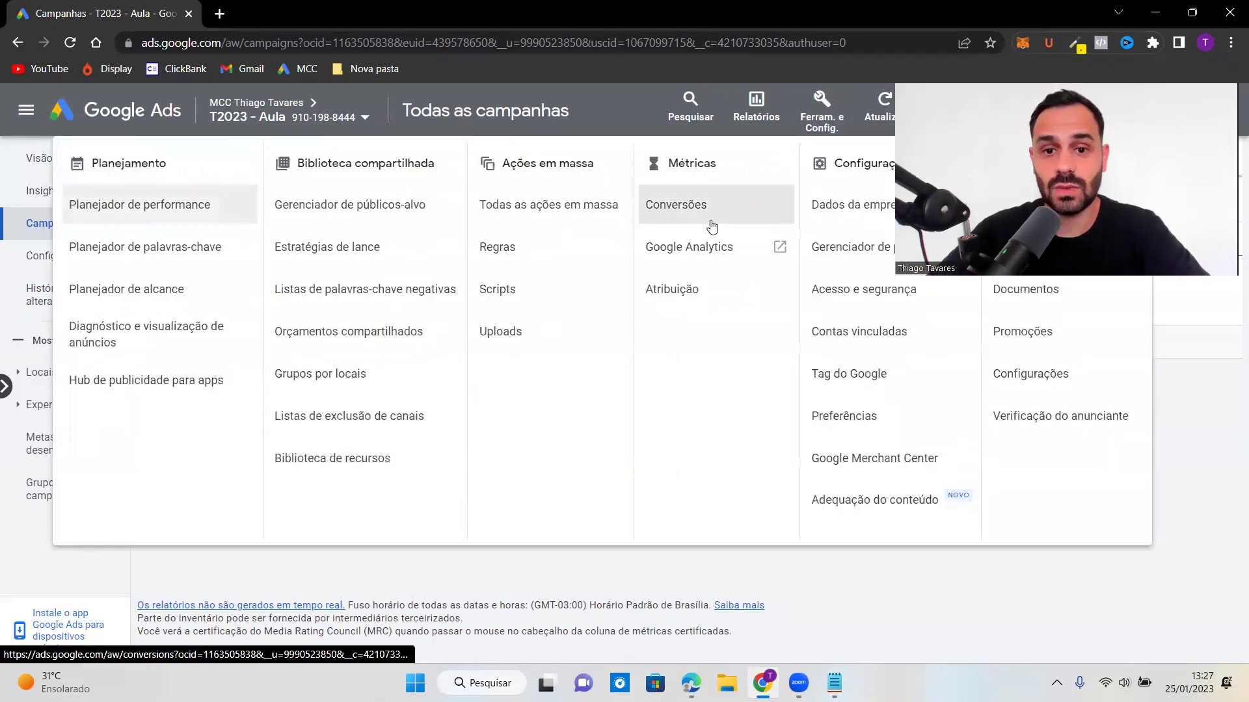
pyautogui.click(675, 208)
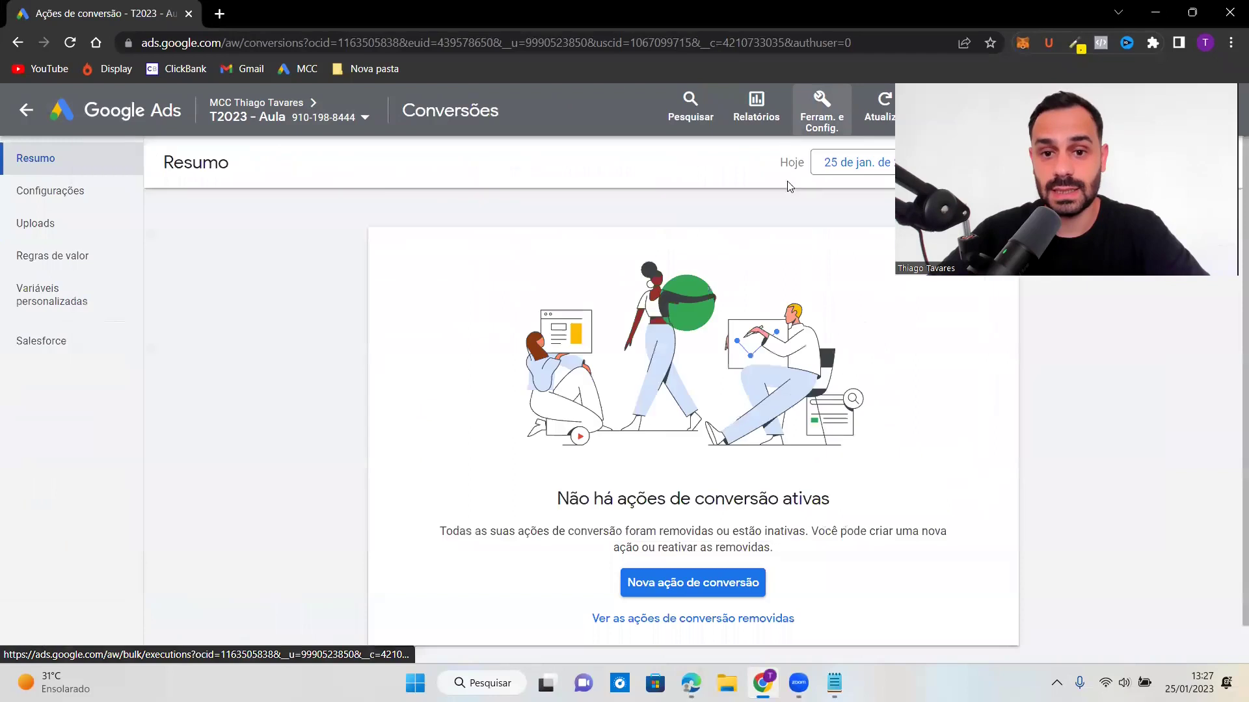
pyautogui.click(677, 583)
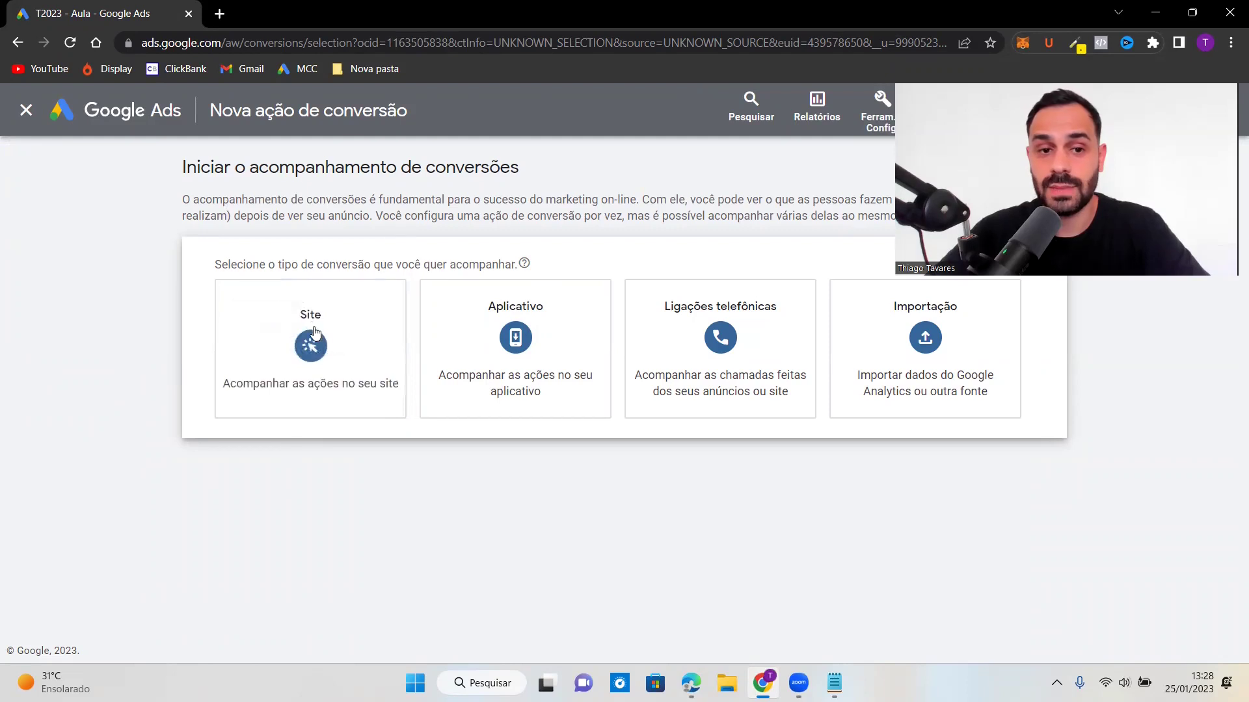
pyautogui.click(314, 332)
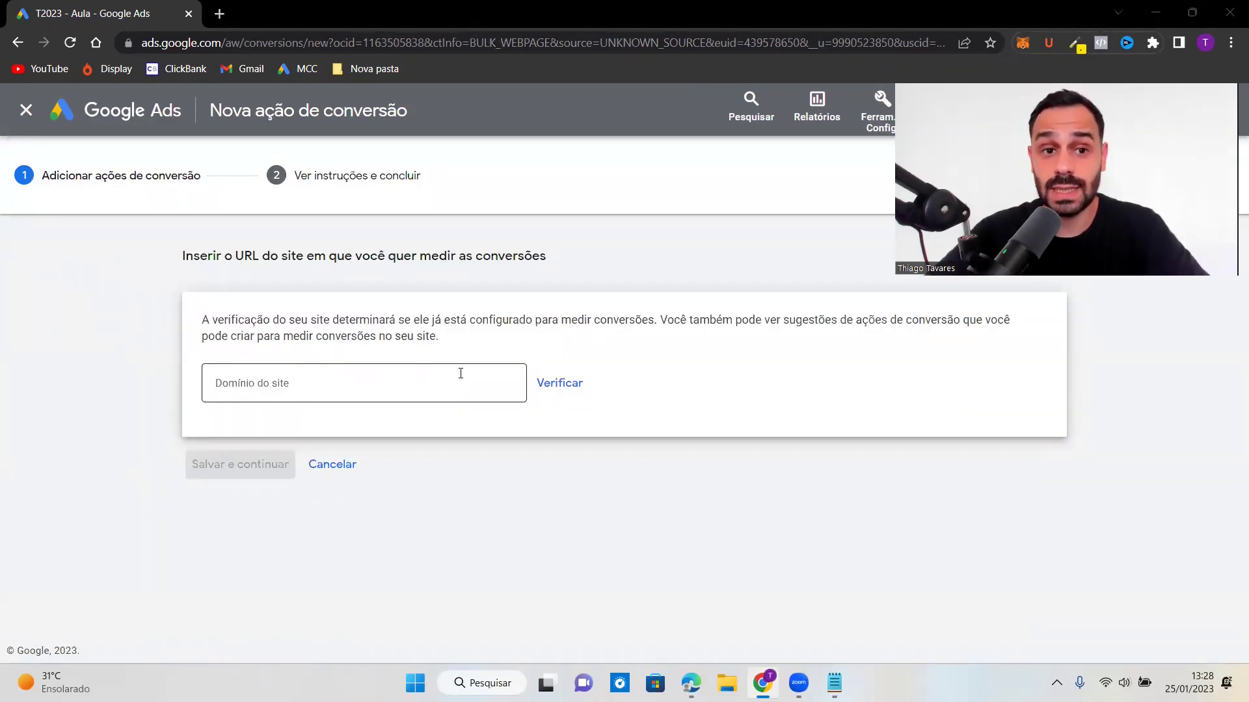
# Step: Switch to Hotmart, copy the PÁGINA 197 ATUALIZADA hotlink and bring up the course sales page
pyautogui.hotkey('alt', 'Tab')
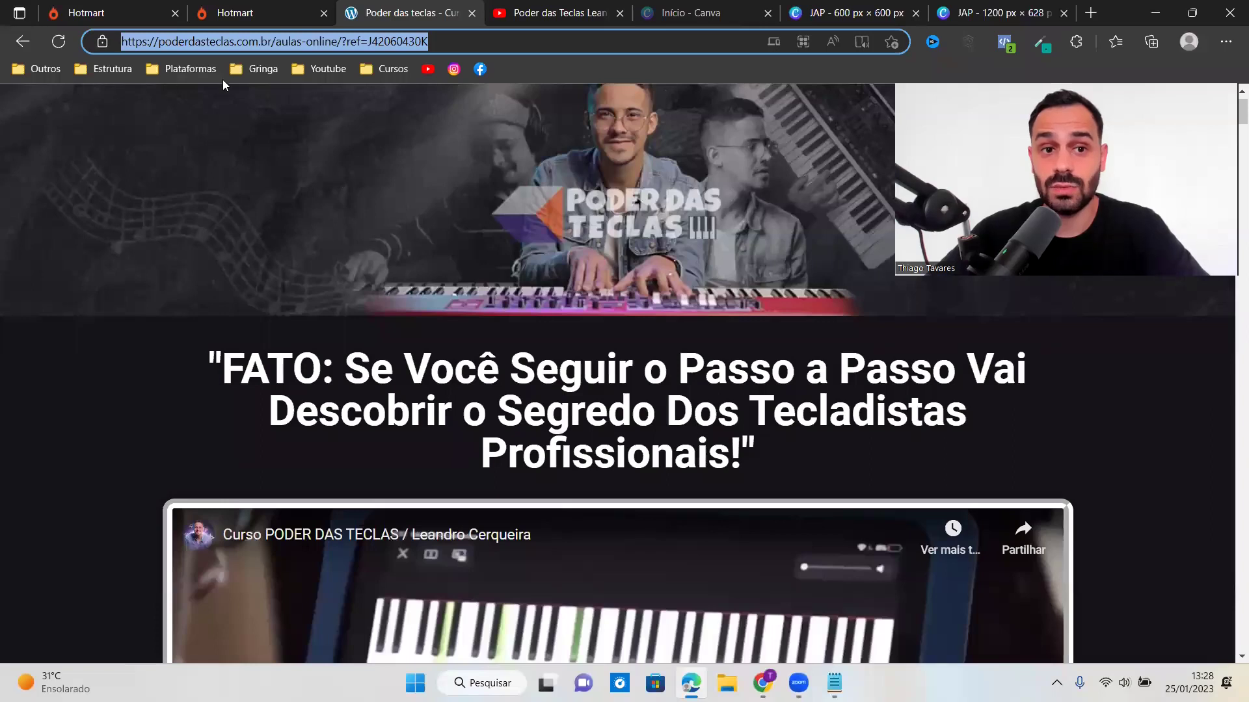
pyautogui.click(279, 11)
pyautogui.scroll(-5, 354, 460)
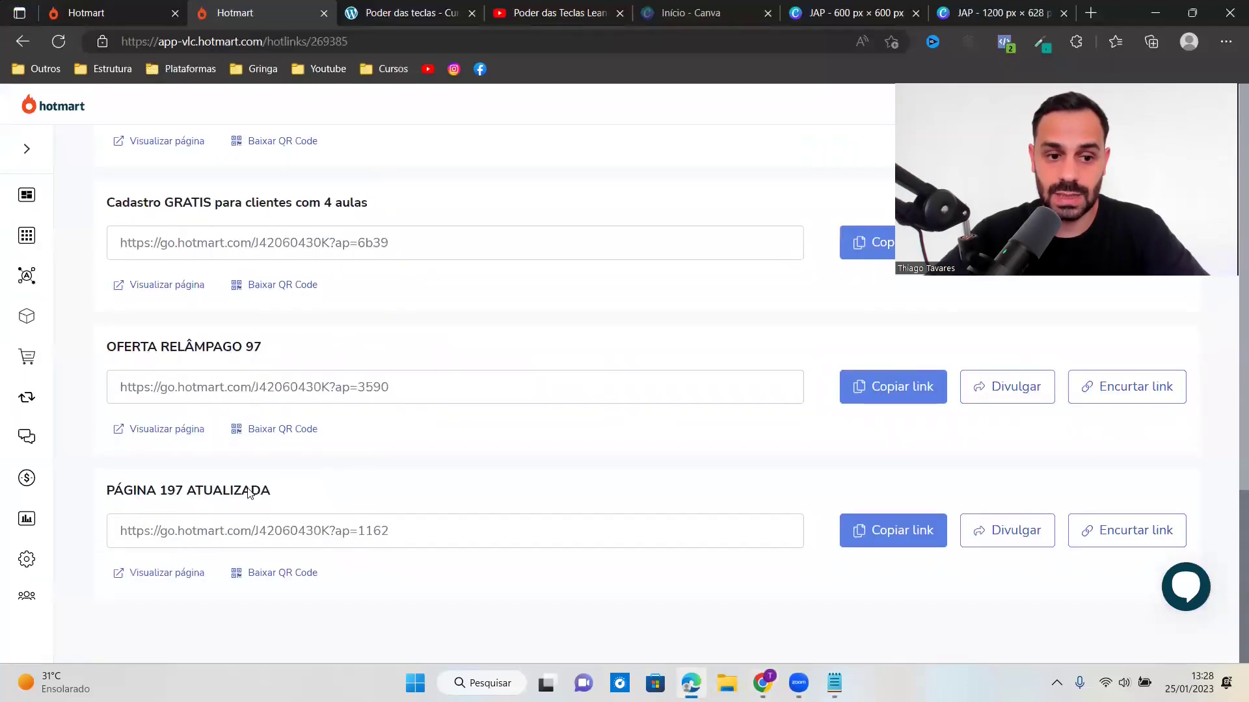
pyautogui.click(891, 536)
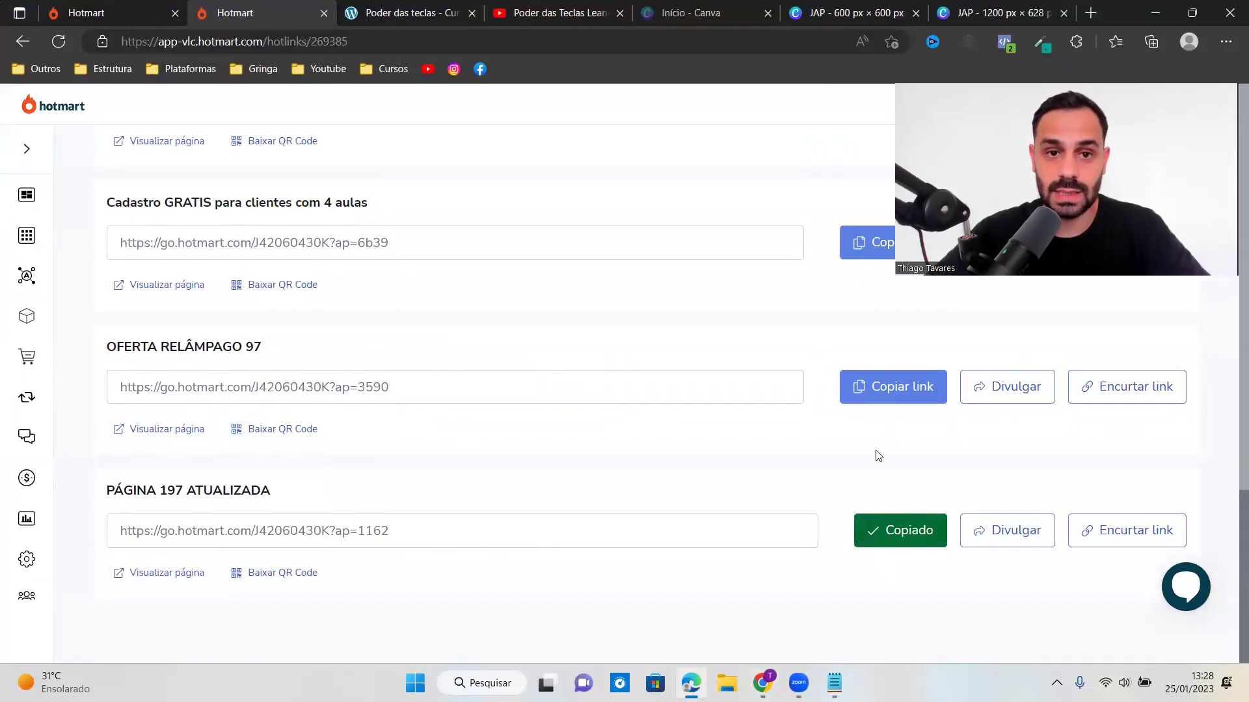
pyautogui.click(409, 15)
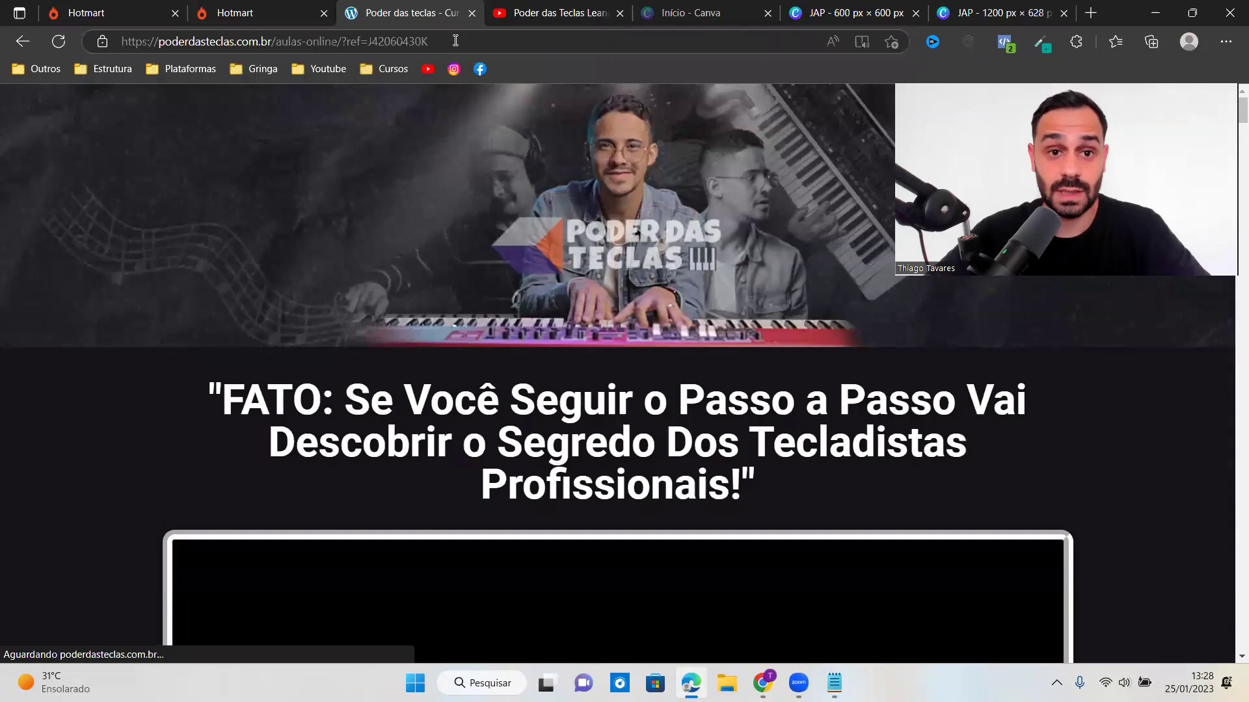
# Step: In Google Ads, set the site domain to the poderdasteclas.com.br/aulas-online sales page URL with its affiliate reference and verify it
pyautogui.hotkey('alt', 'Tab')
pyautogui.write('https://poderdasteclas.com.br/aulas-online/?ref=J42060430K')
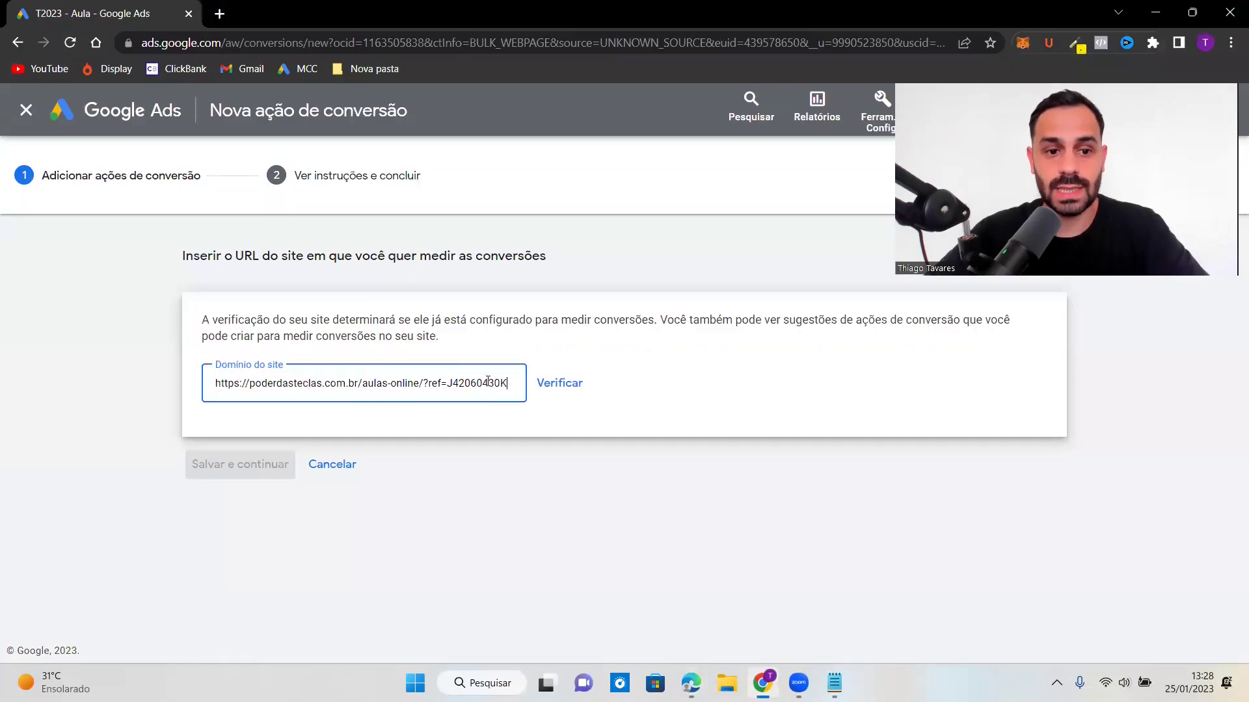
pyautogui.click(559, 390)
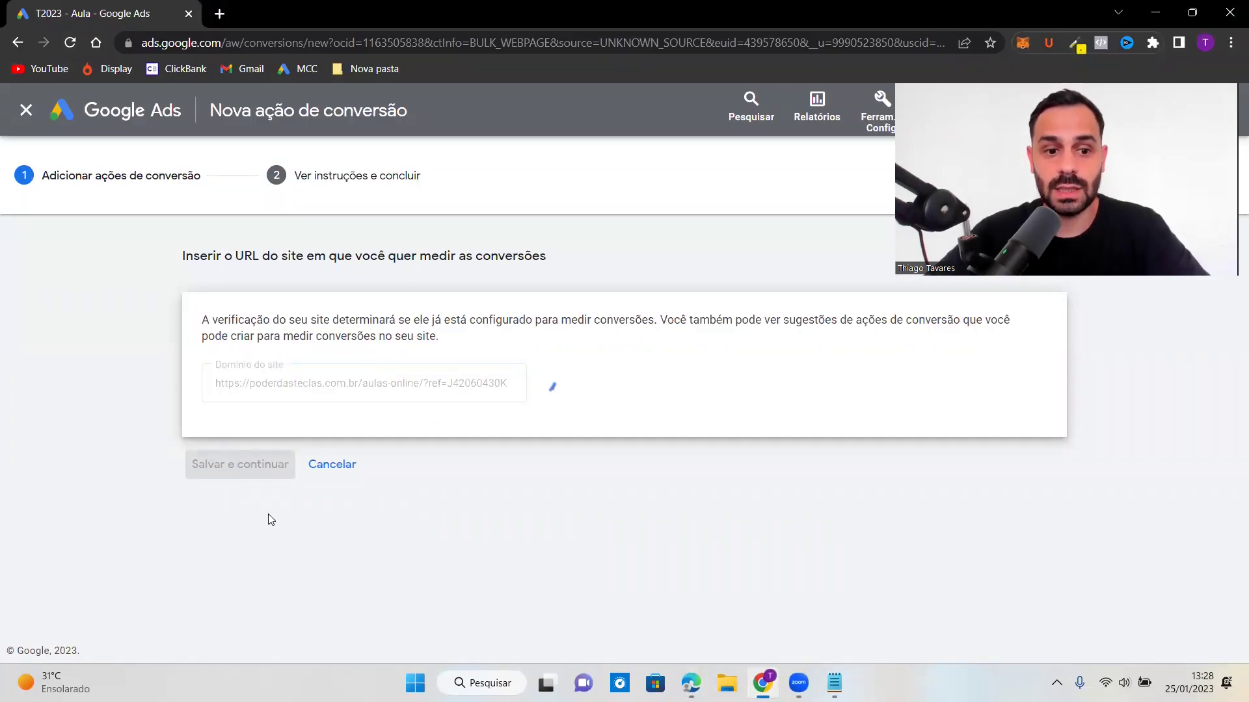
# Step: Add a manual conversion action with the goal category Compra and name it Poder das Teclas
pyautogui.scroll(-8, 531, 514)
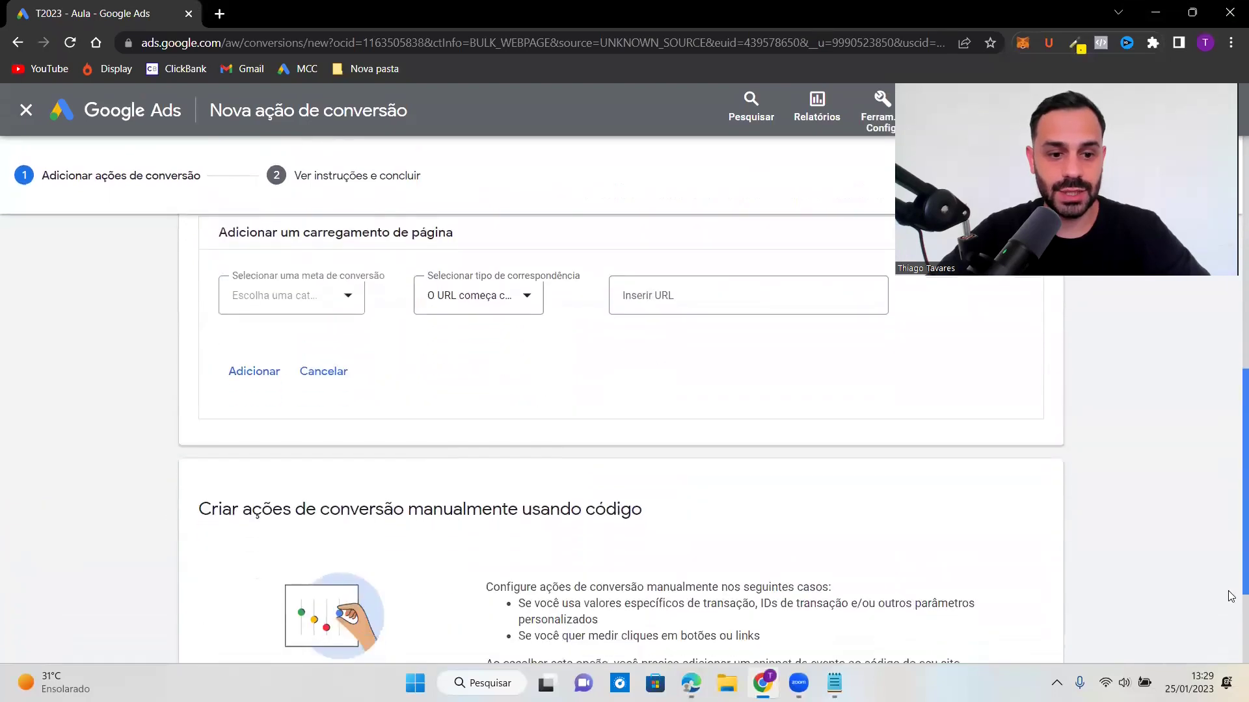
pyautogui.scroll(-3, 1231, 597)
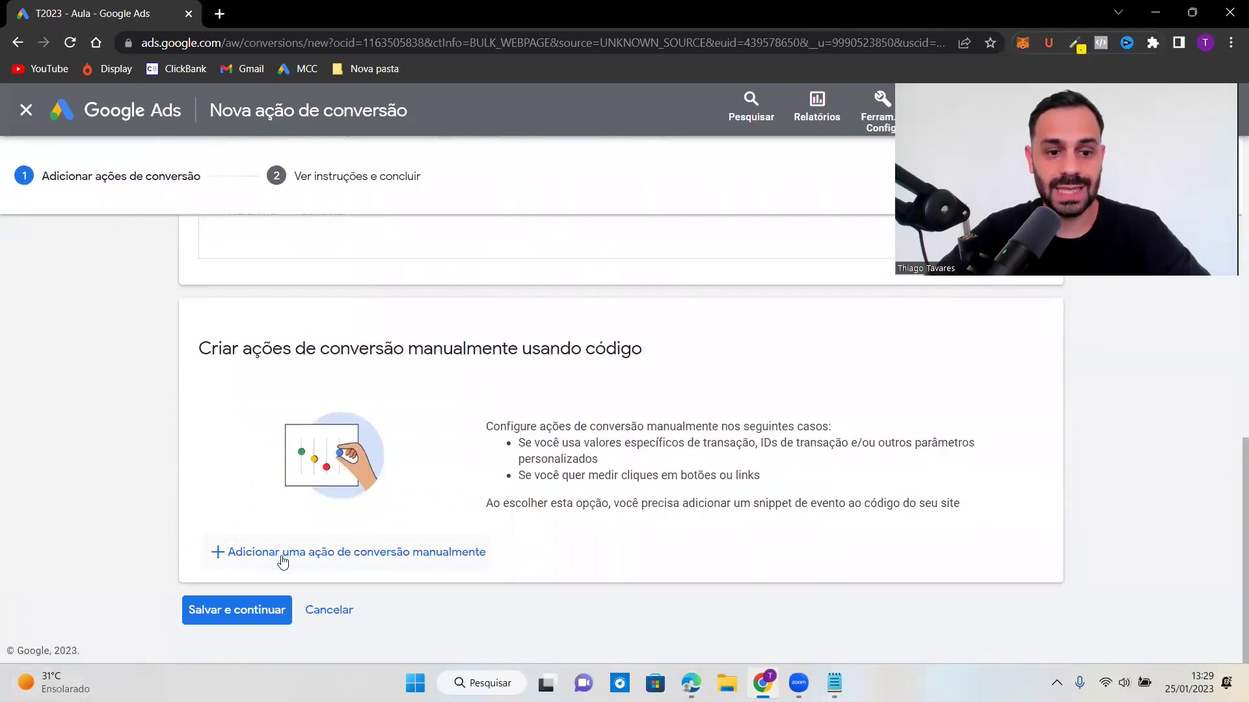
pyautogui.click(385, 558)
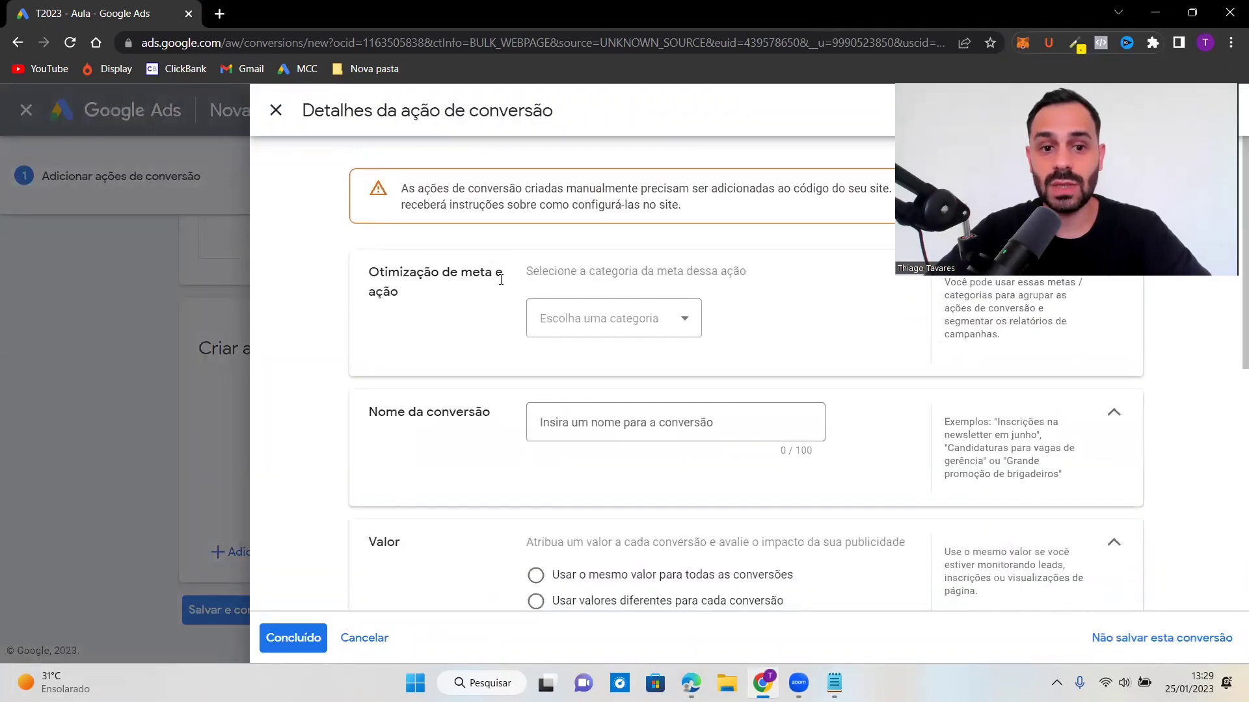
pyautogui.click(585, 318)
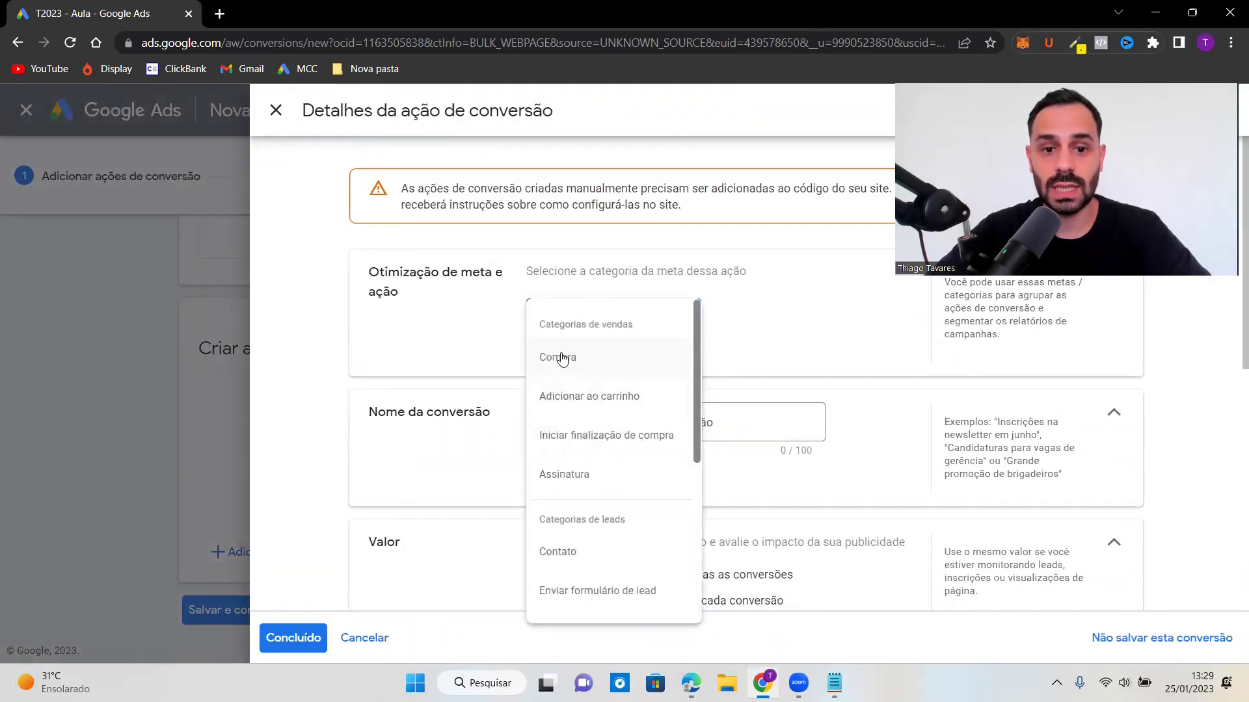
pyautogui.click(559, 358)
pyautogui.click(597, 484)
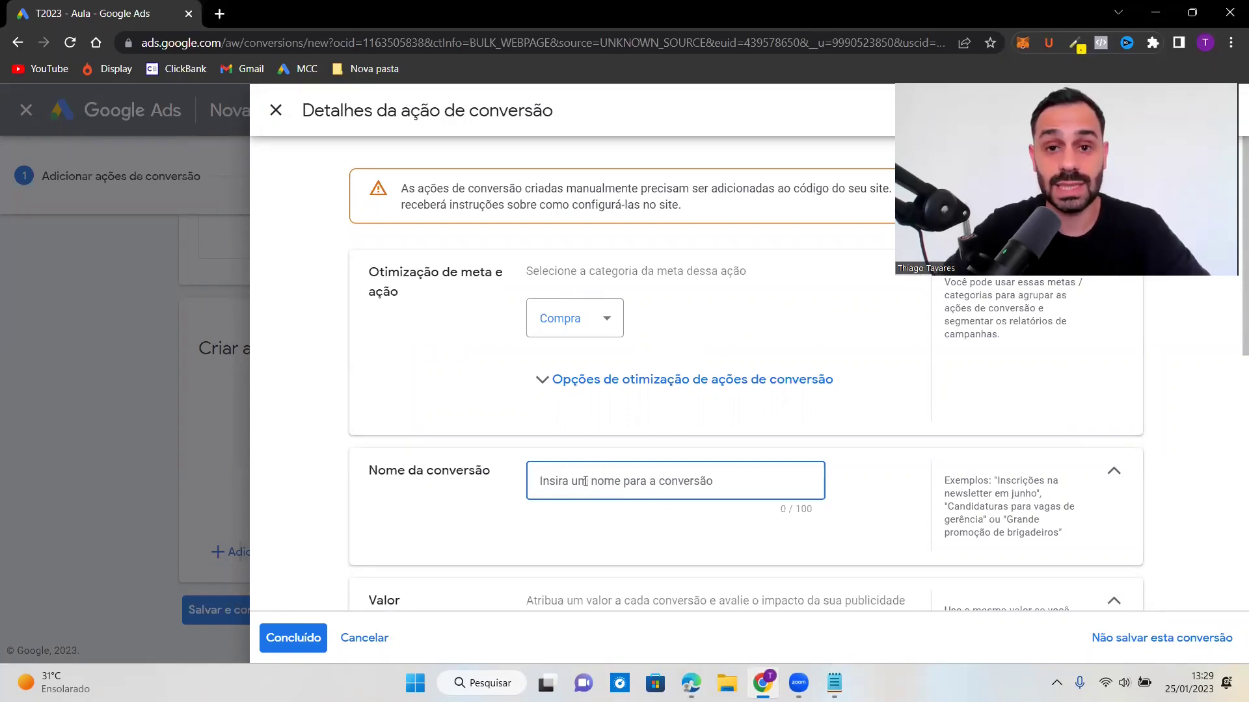
pyautogui.write('Poder das Teclas')
# Step: Use different values for each conversion, with a default value of 0 in Brazilian reais
pyautogui.scroll(-2, 585, 481)
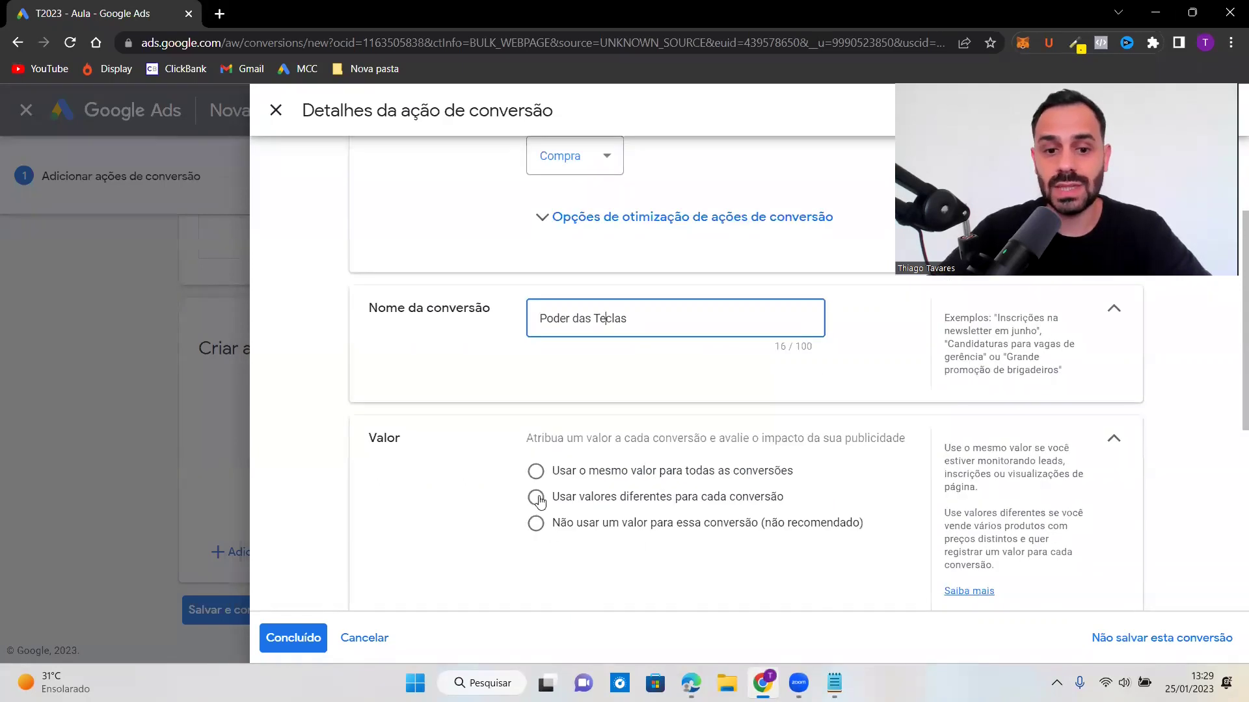
pyautogui.click(536, 497)
pyautogui.scroll(-1, 709, 523)
pyautogui.scroll(-2, 709, 523)
pyautogui.doubleClick(735, 435)
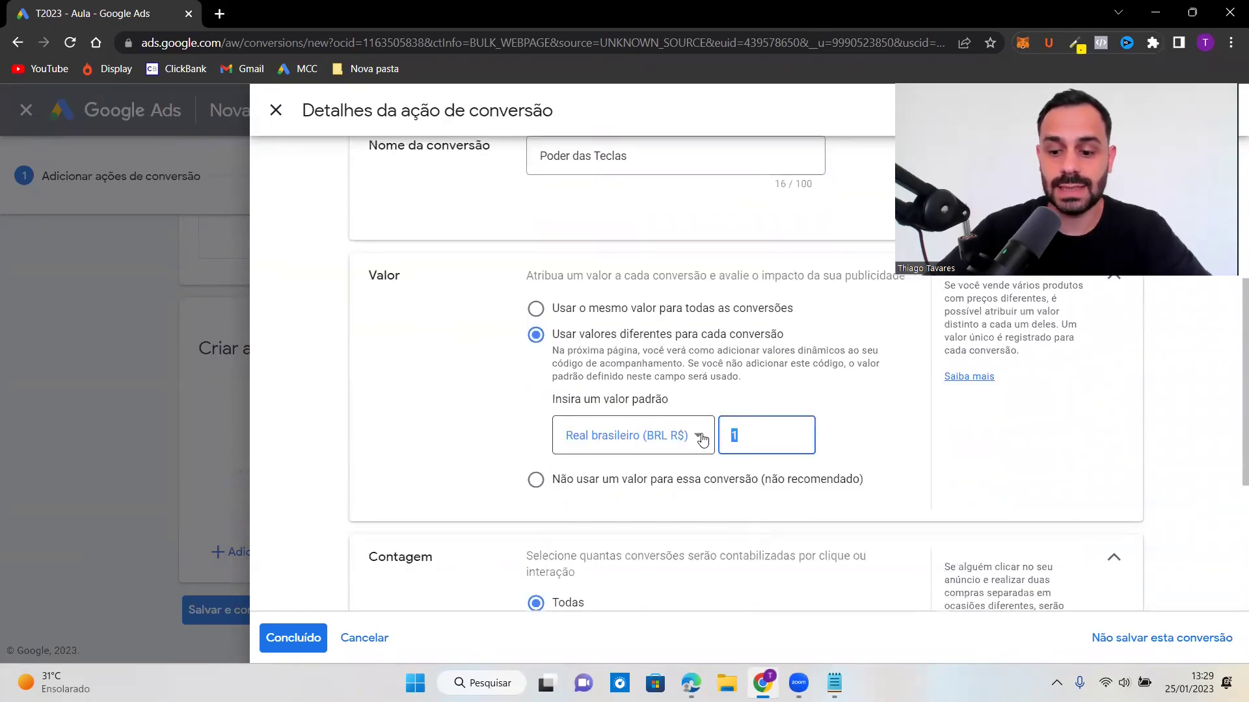
pyautogui.press('BackSpace')
pyautogui.write('0')
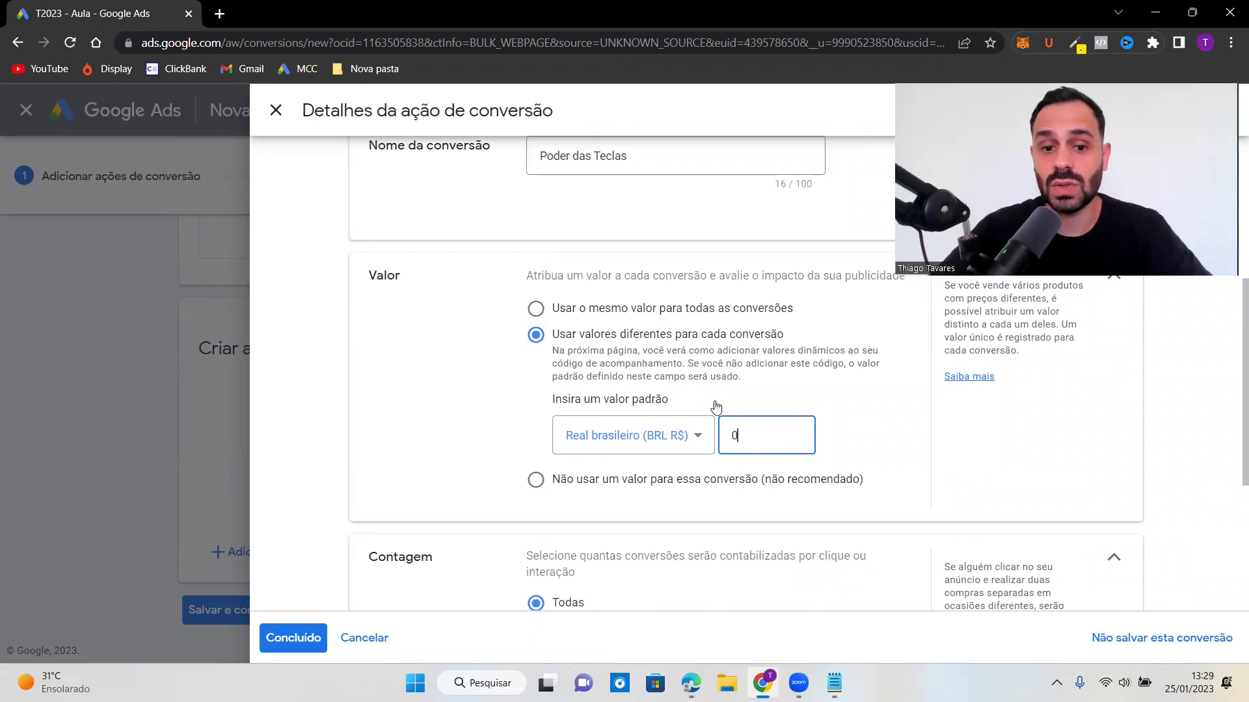
# Step: Set the conversion count to Uma, complete the conversion details, and save to continue to the tag instructions
pyautogui.scroll(-4, 716, 404)
pyautogui.click(536, 398)
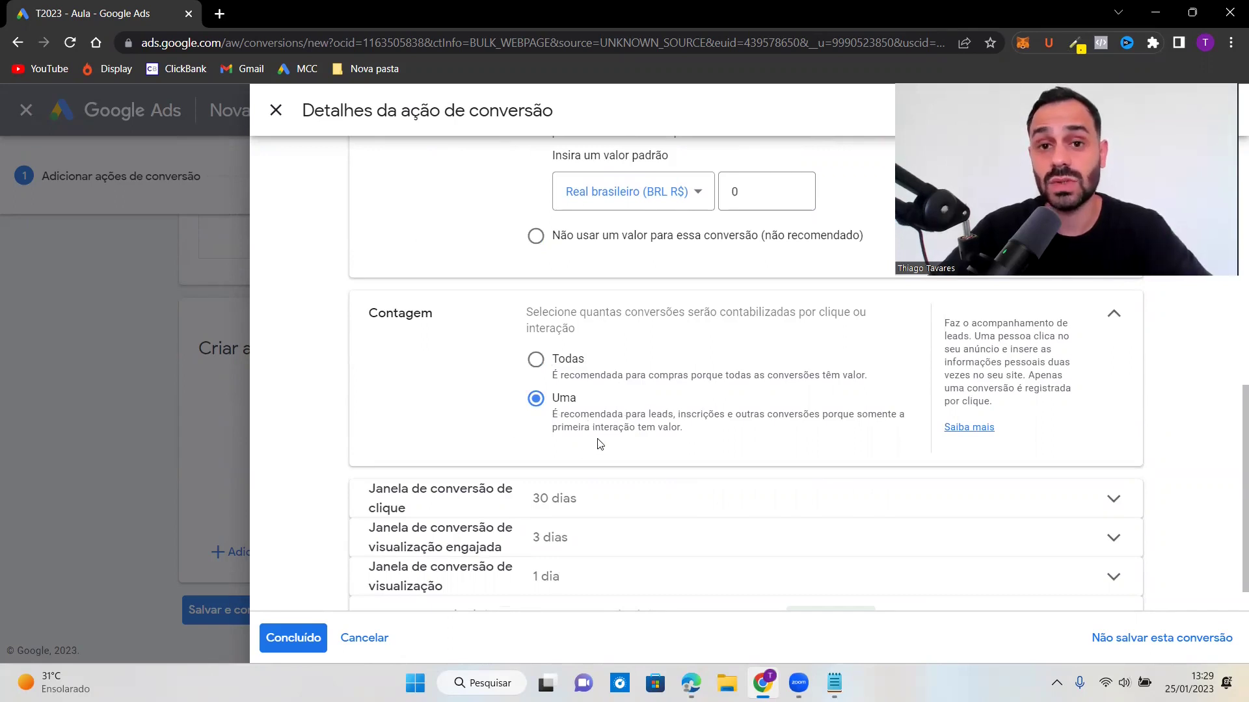
pyautogui.scroll(-1, 609, 433)
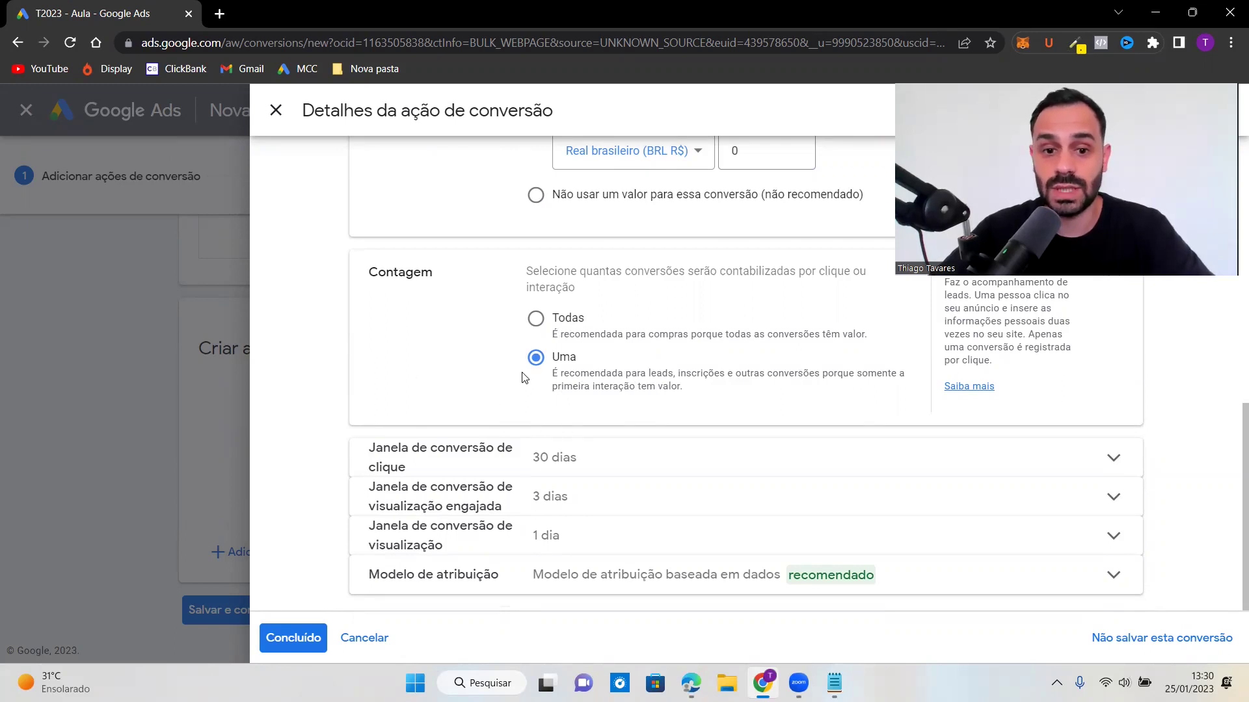
pyautogui.scroll(1, 345, 559)
pyautogui.click(317, 638)
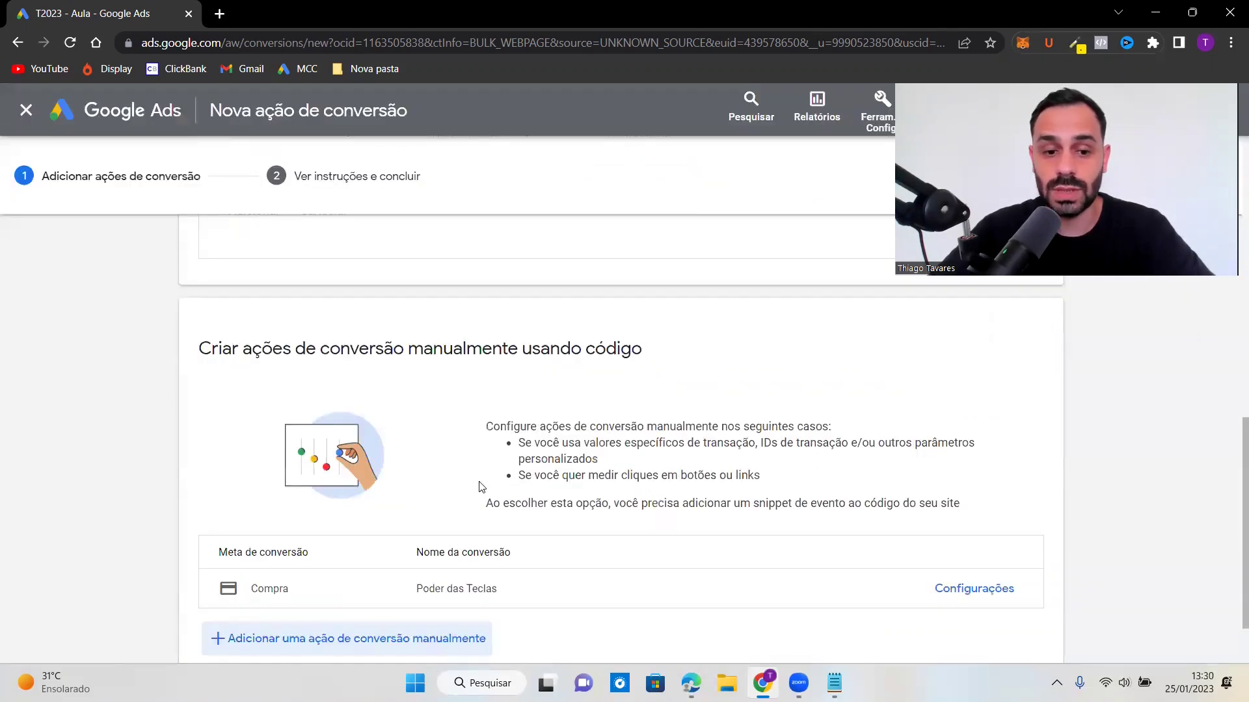
pyautogui.click(237, 612)
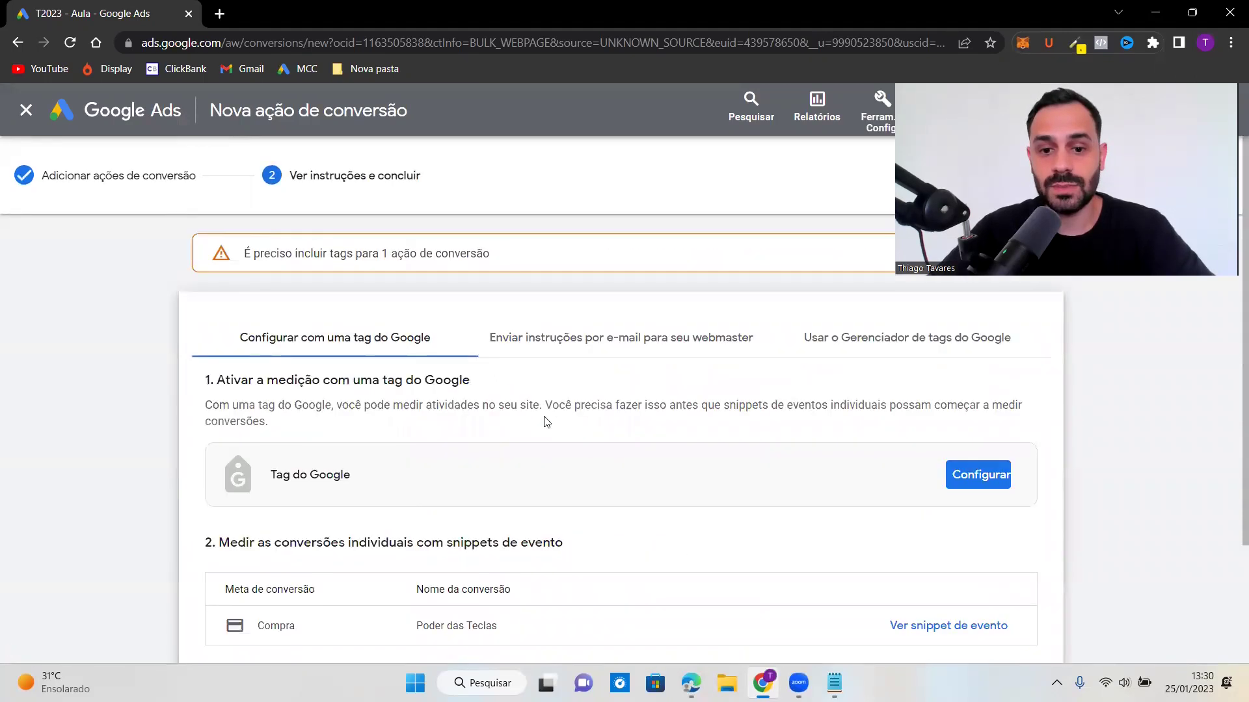
# Step: Open the event snippet of the Poder das Teclas conversion and copy its full code into the Notepad document
pyautogui.click(938, 480)
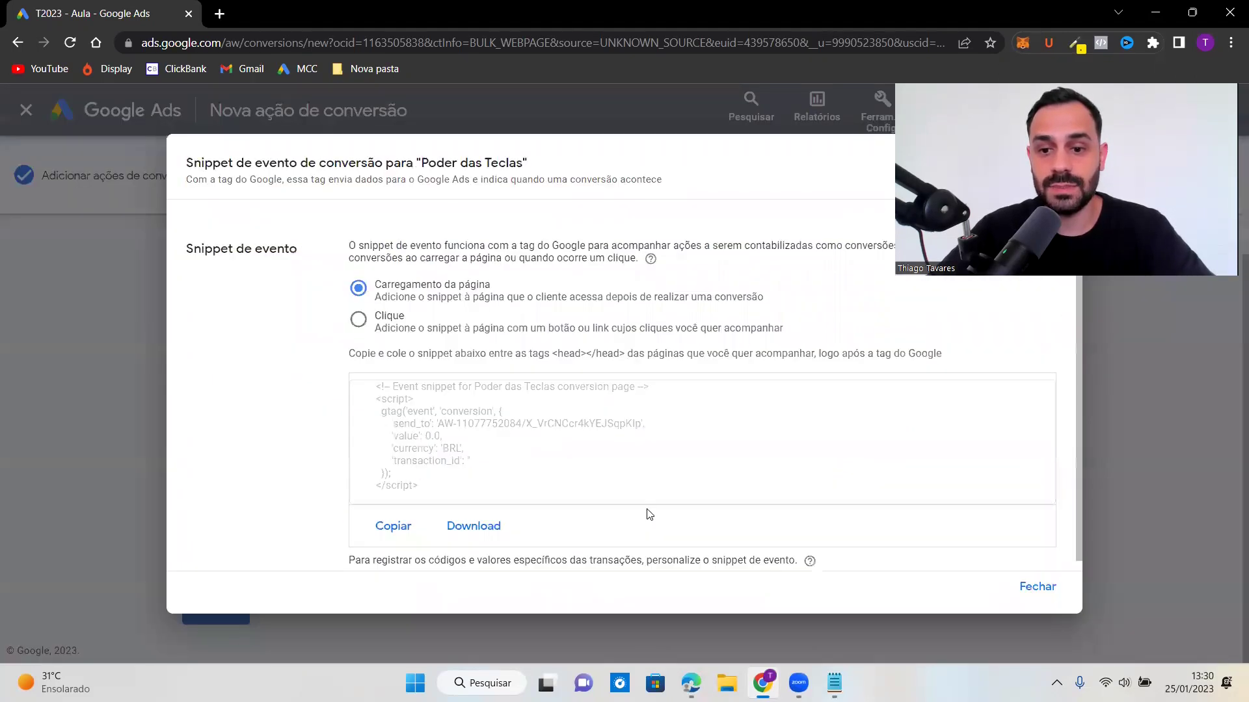
pyautogui.click(437, 487)
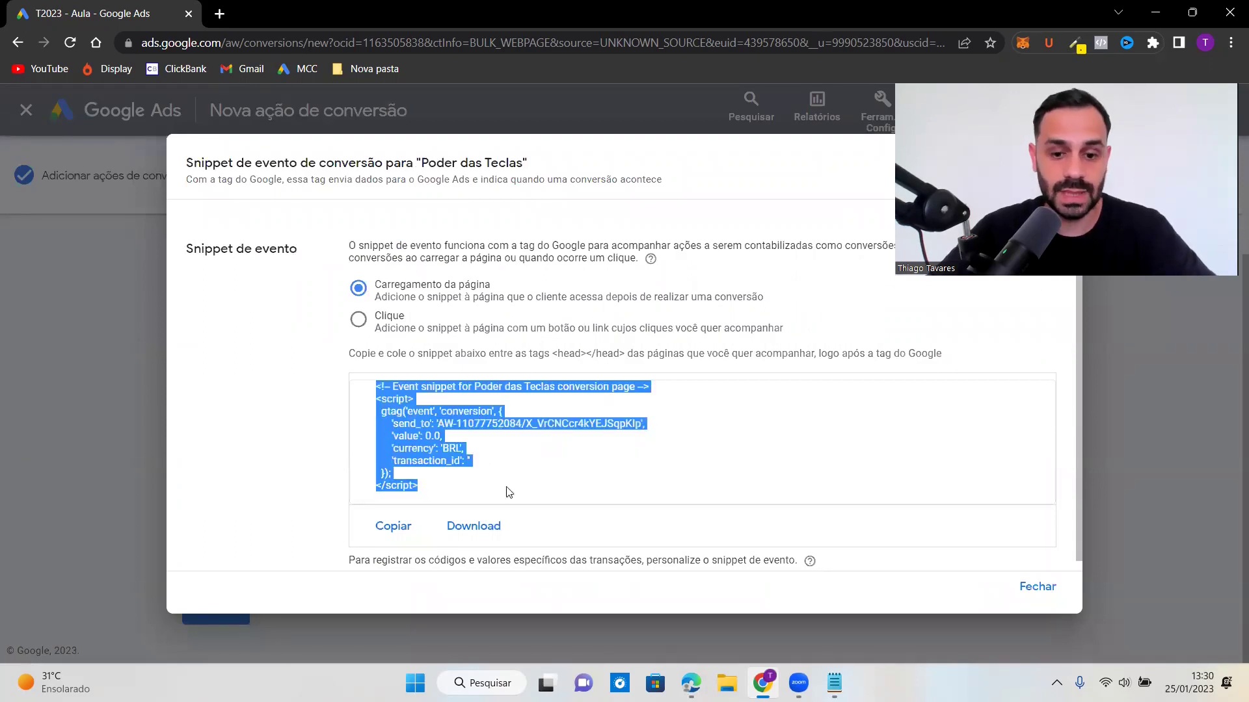
pyautogui.hotkey('ctrl', 'c')
pyautogui.hotkey('alt', 'Tab')
pyautogui.hotkey('ctrl', 'v')
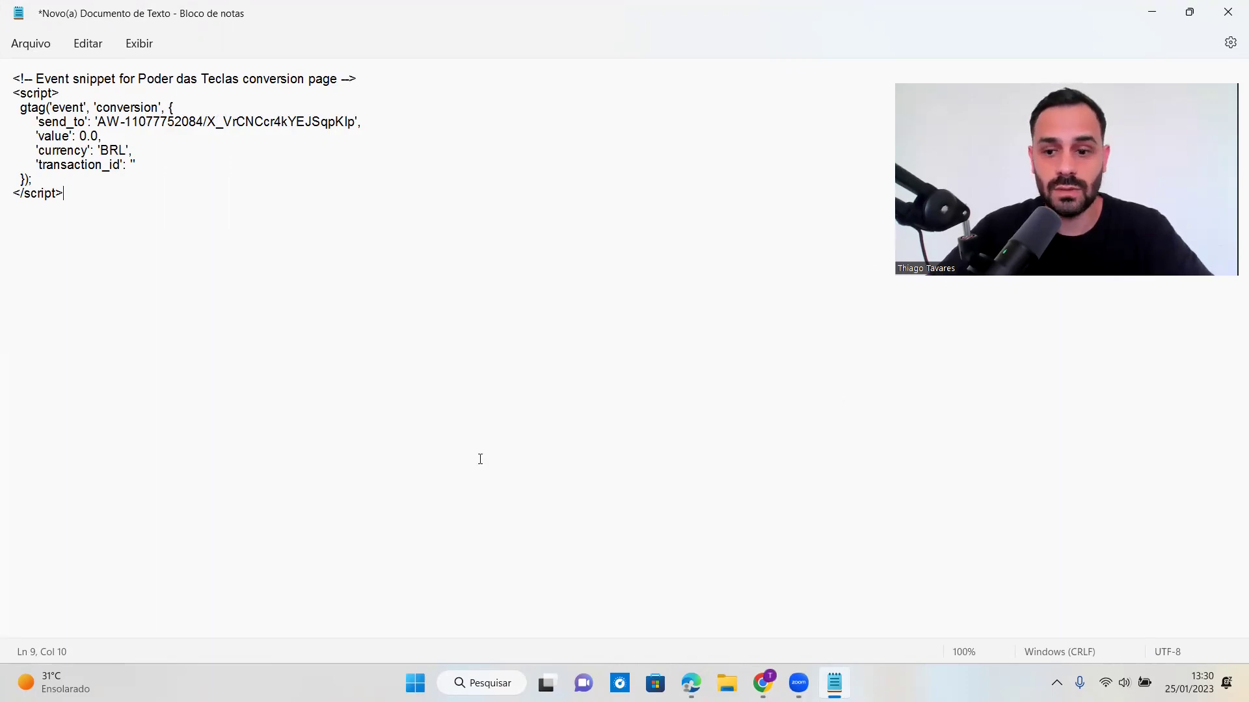
# Step: Return to Google Ads, close the event snippet and finish the conversion action setup
pyautogui.hotkey('alt', 'Tab')
pyautogui.click(1031, 593)
pyautogui.click(238, 613)
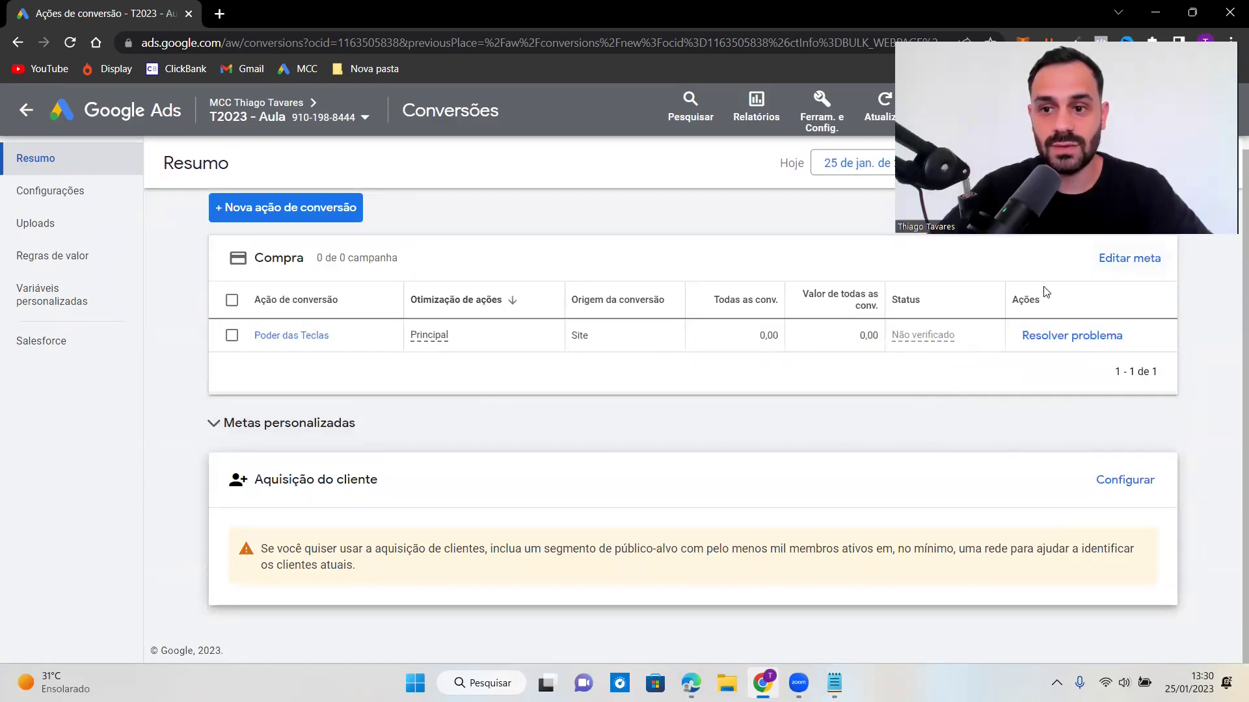
# Step: Check the account default setting of the Compra goal without saving changes, and expand the custom goals section
pyautogui.click(1125, 259)
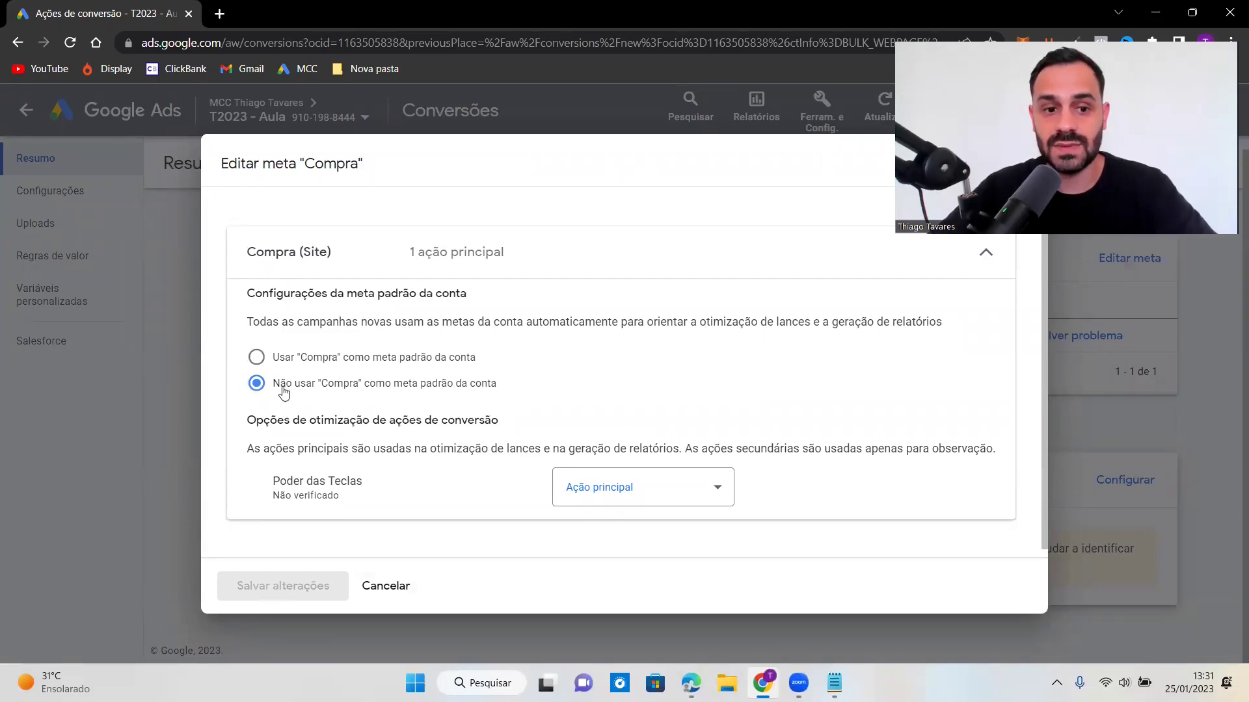
pyautogui.click(398, 588)
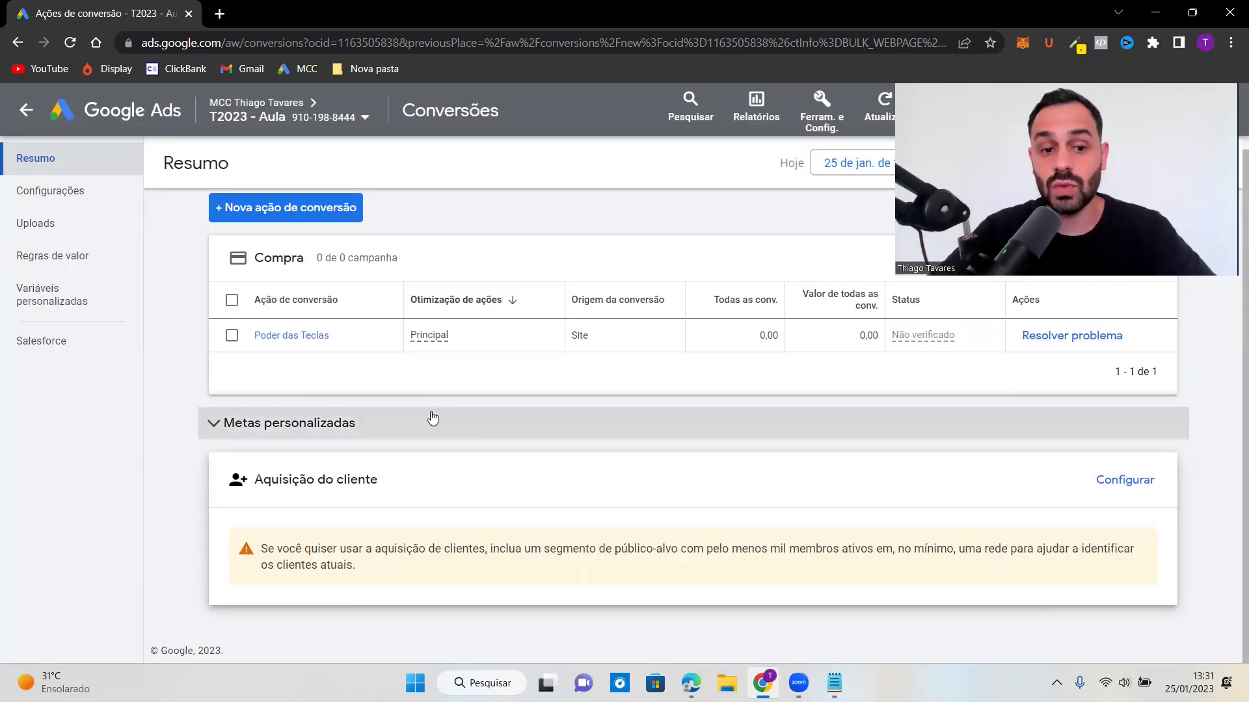
pyautogui.click(254, 426)
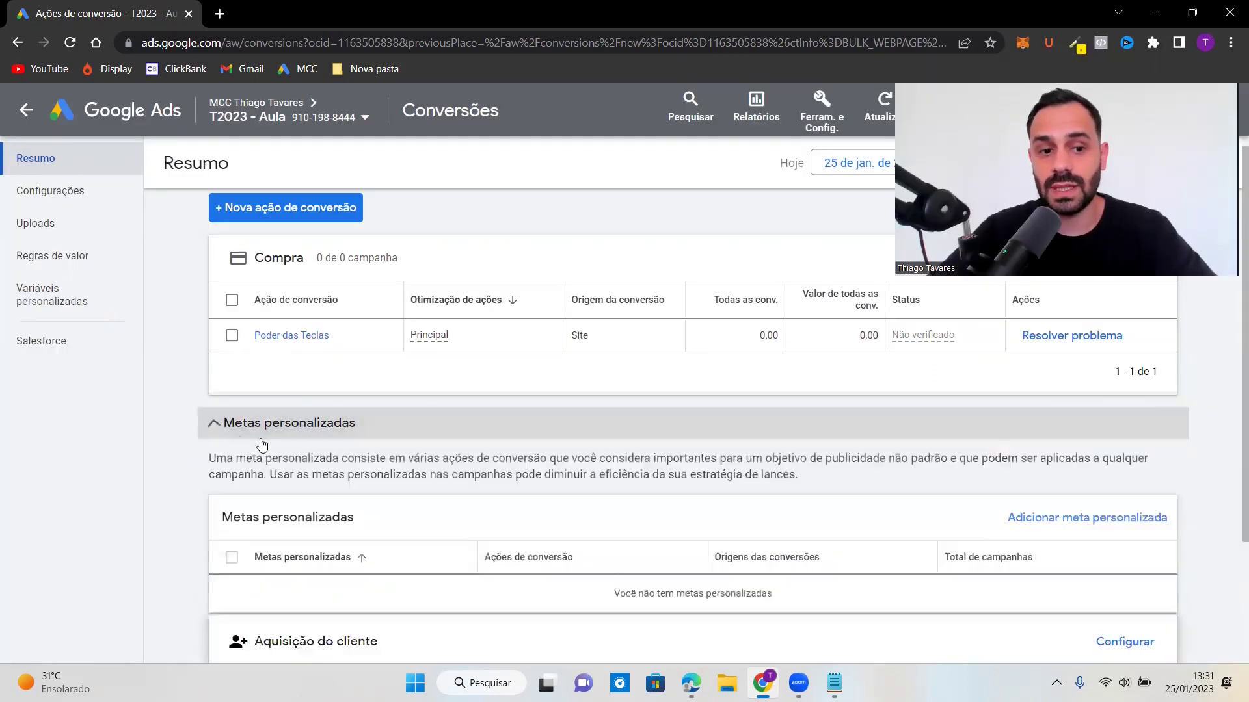
# Step: Create and save a custom goal named "Poder das Teclas - Meta" that includes the Poder das Teclas conversion action
pyautogui.scroll(-3, 796, 457)
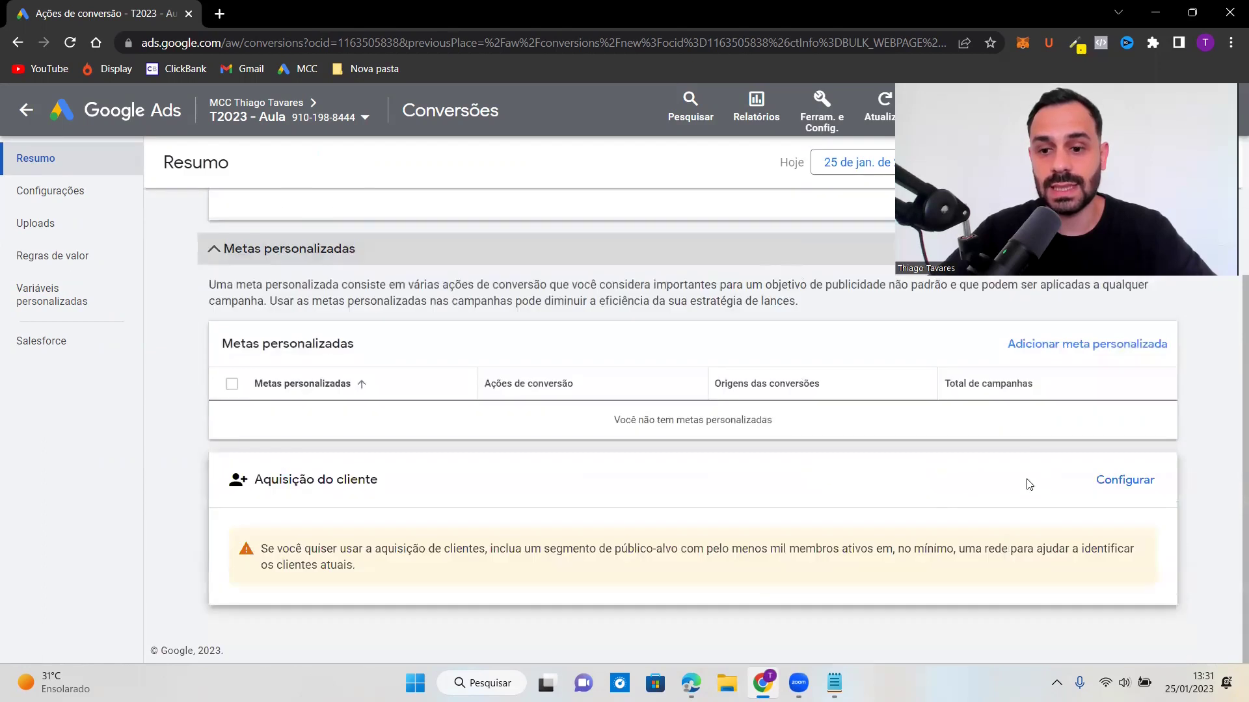
pyautogui.click(1074, 344)
pyautogui.write('T')
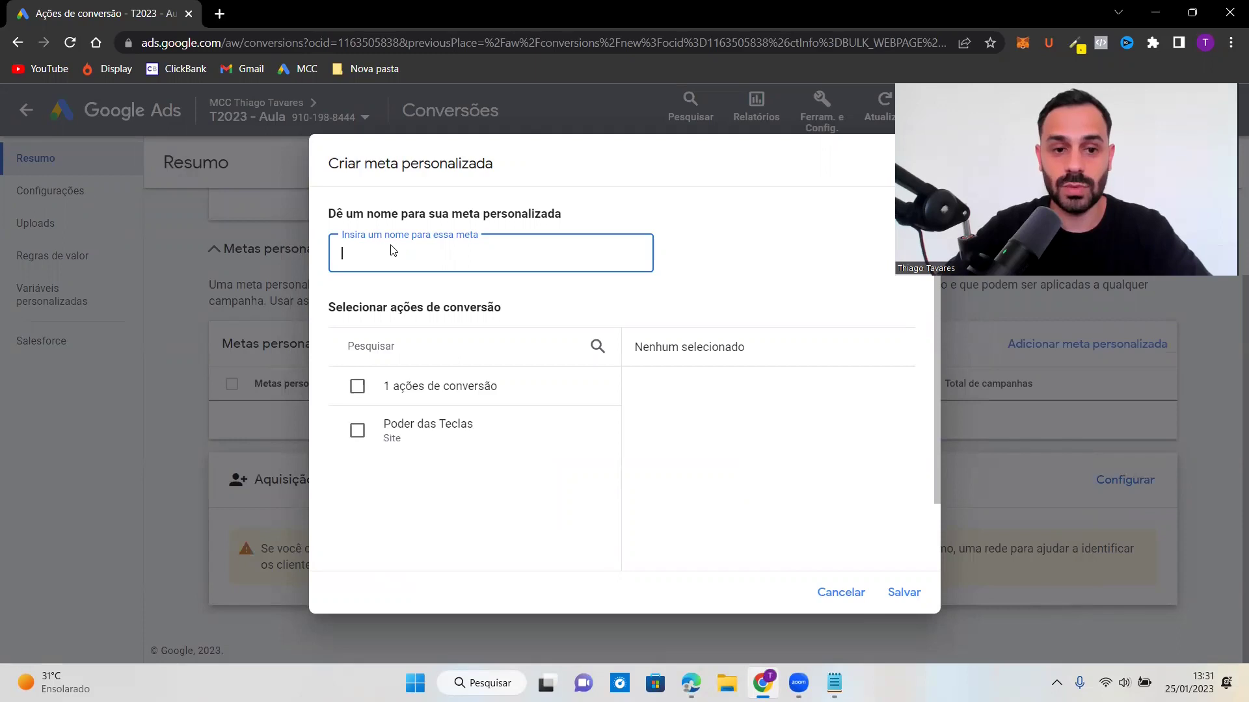
pyautogui.write('Poder das Teclas - meta')
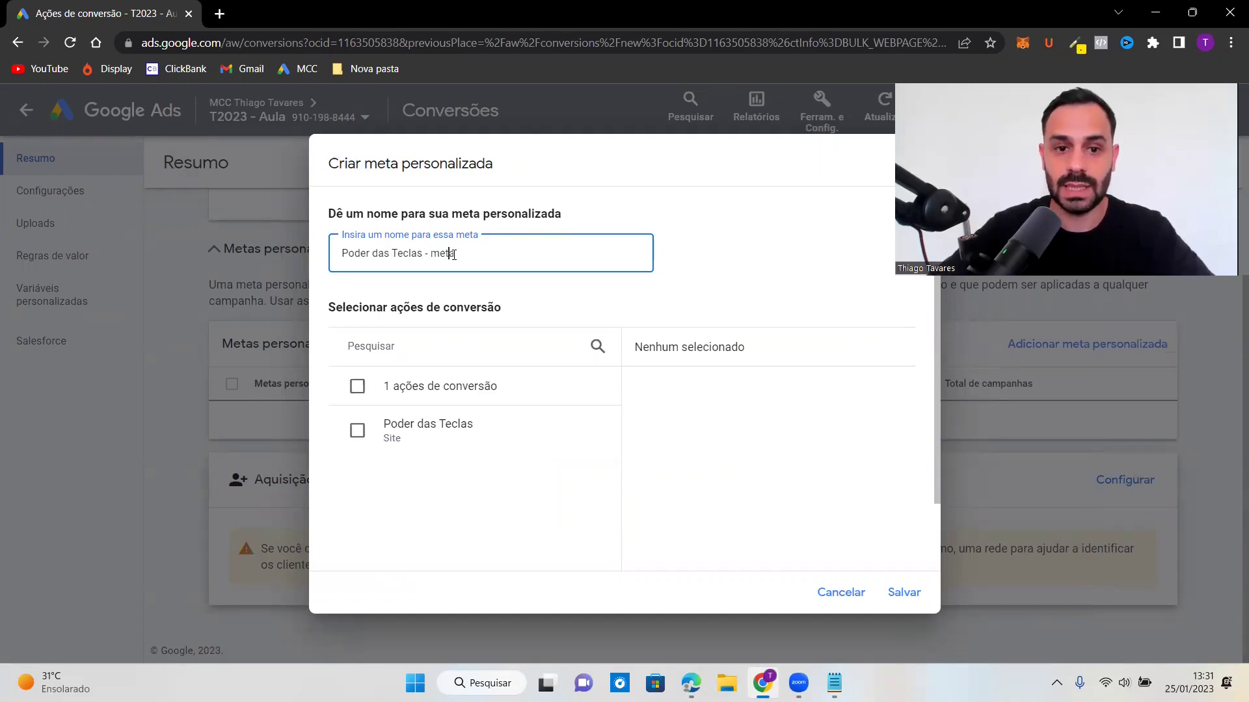
pyautogui.moveTo(454, 254); pyautogui.dragTo(309, 259)
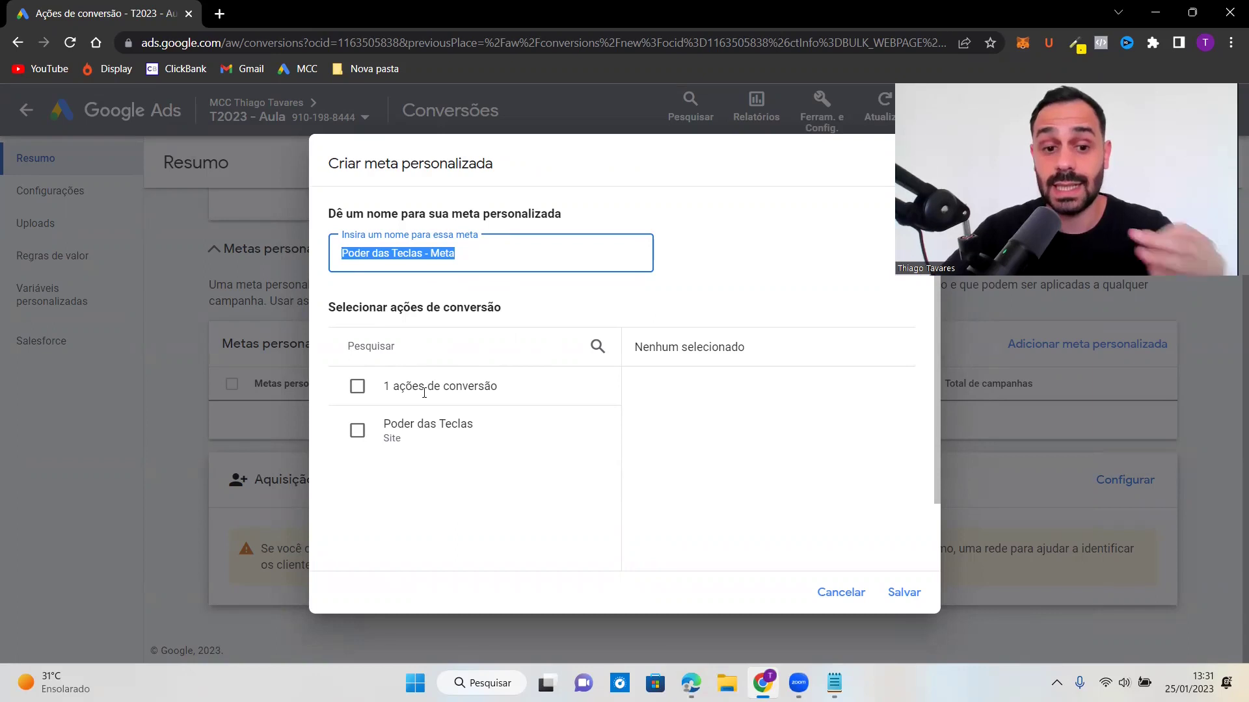
pyautogui.click(357, 431)
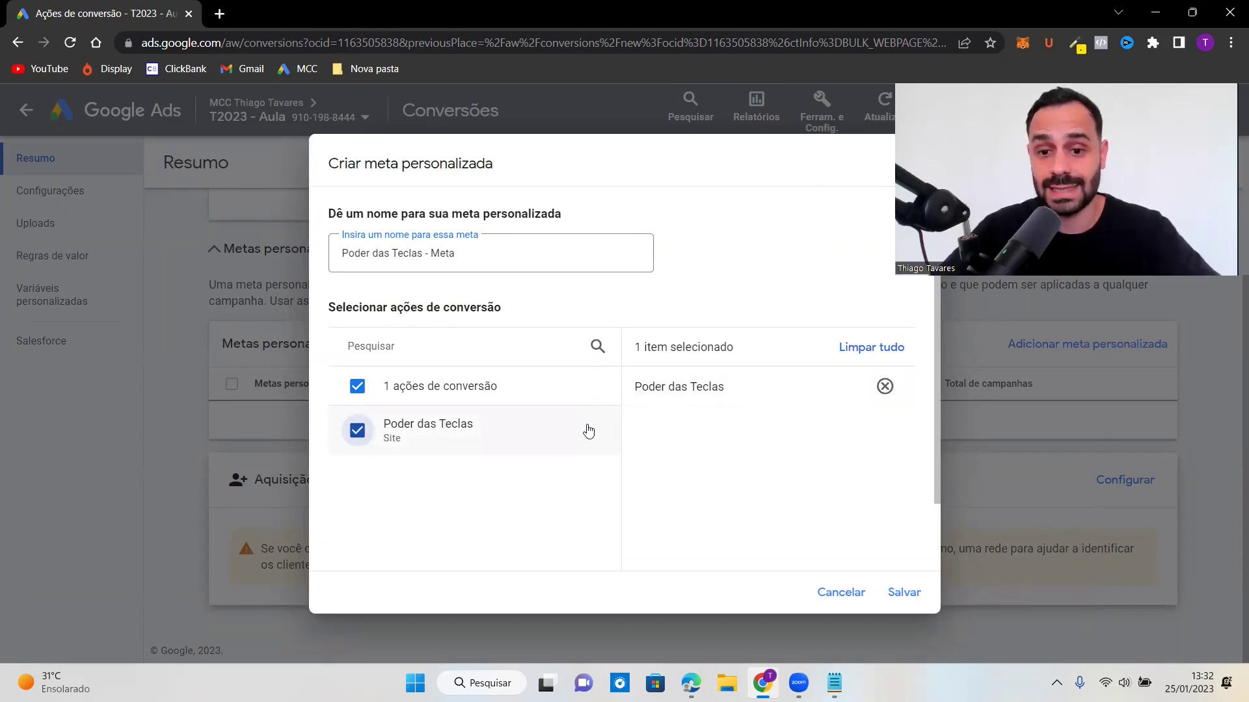
pyautogui.click(904, 592)
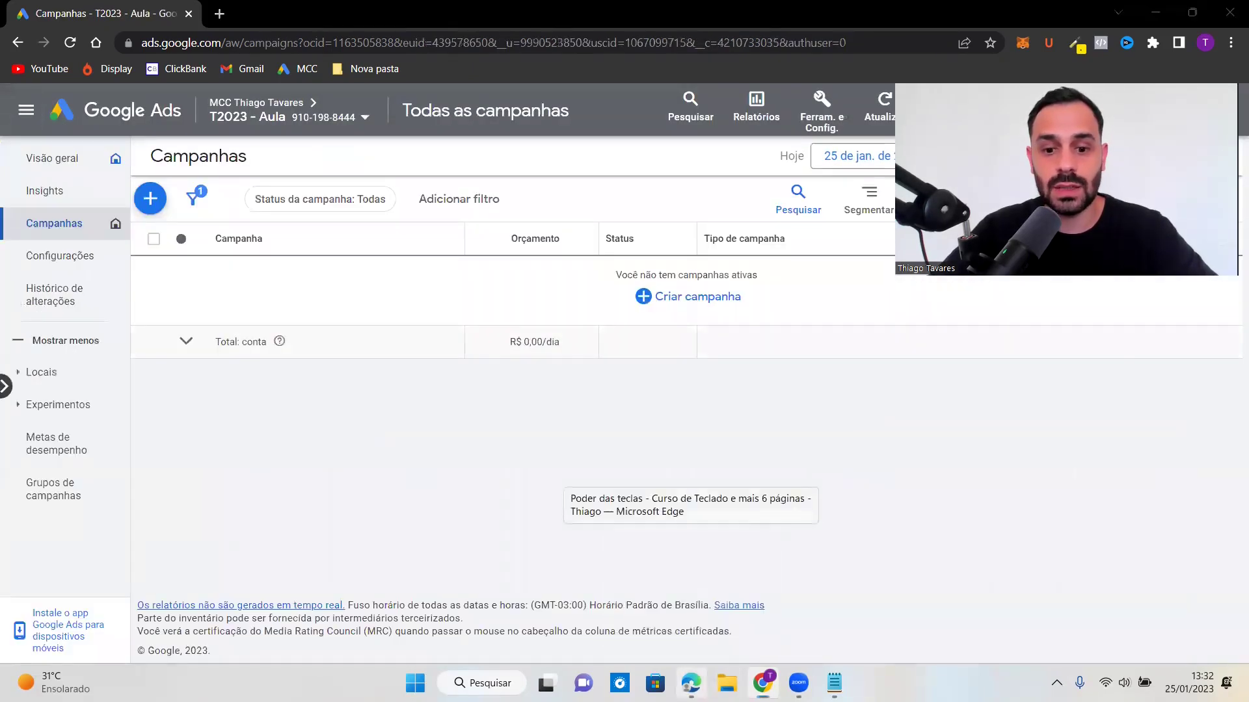
# Step: Switch to Hotmart in Microsoft Edge, search its tools for "pixel" and open Pixel de rastreamento
pyautogui.click(691, 683)
pyautogui.hotkey('ctrl', '1')
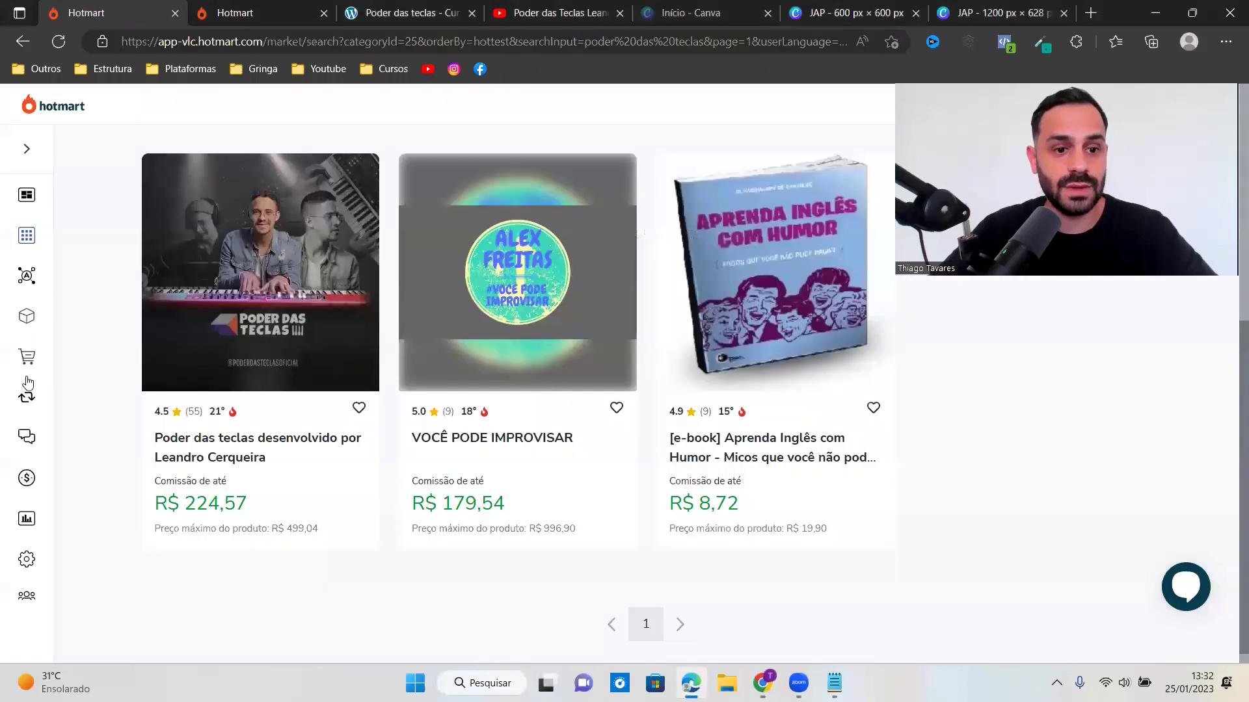
pyautogui.moveTo(28, 390)
pyautogui.scroll(-2, 82, 514)
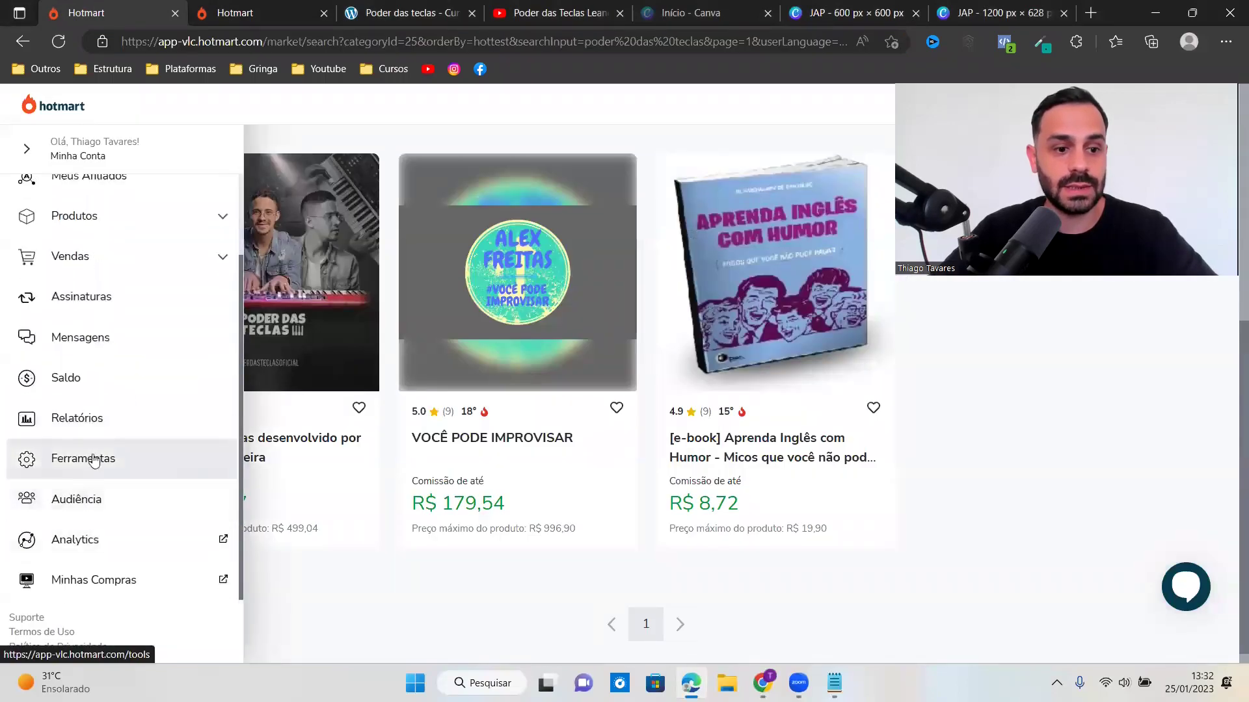
pyautogui.click(94, 460)
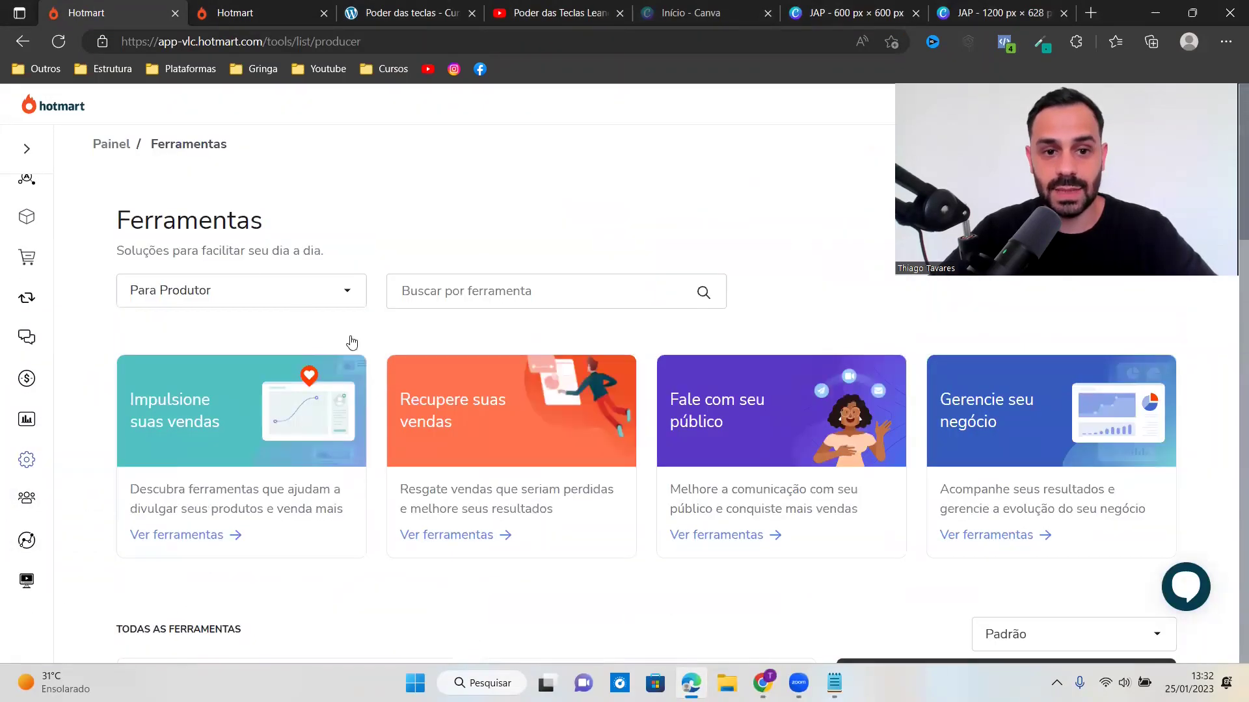
pyautogui.click(459, 292)
pyautogui.write('pixel')
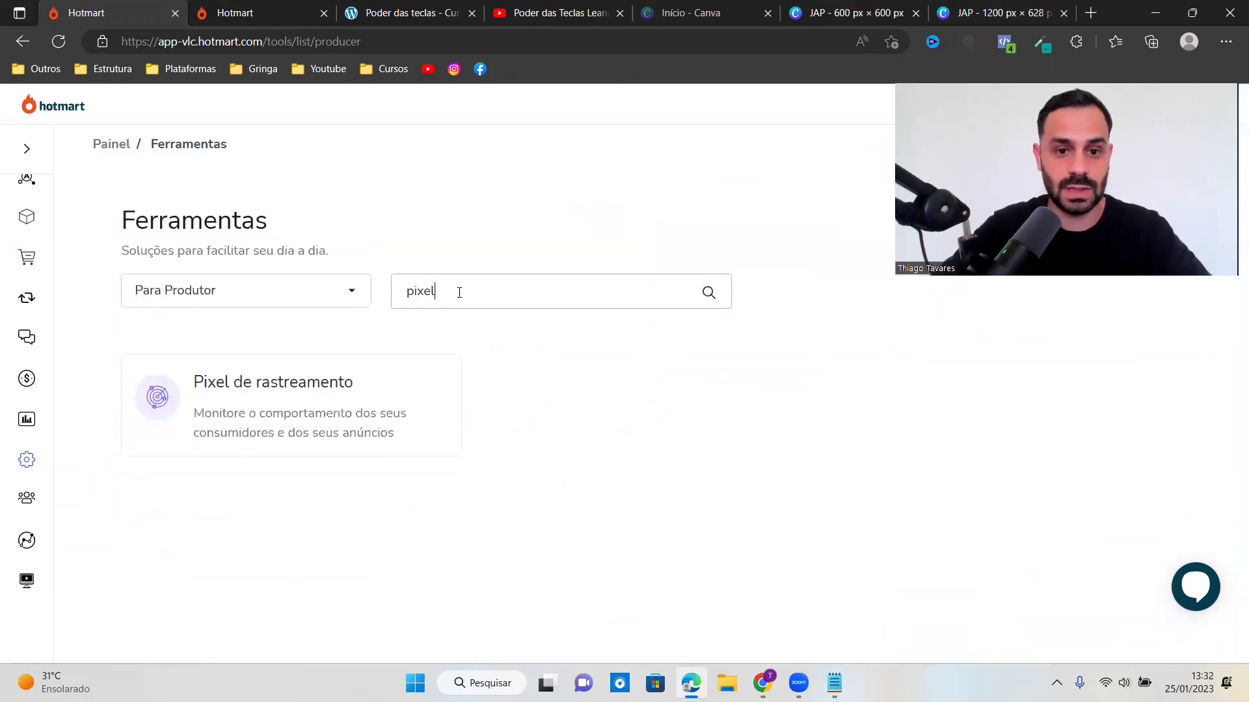
pyautogui.click(261, 381)
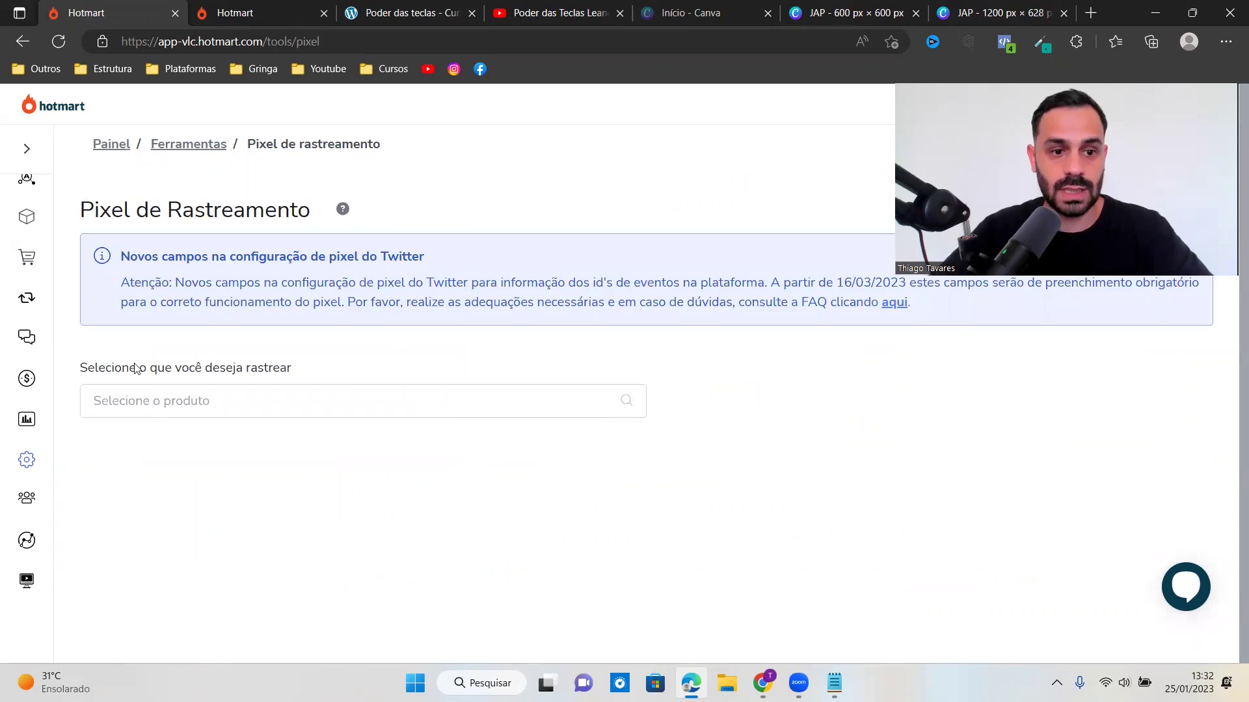
# Step: Select the Poder das teclas course as the product to track and open its Google Ads pixel configuration
pyautogui.click(233, 405)
pyautogui.hotkey('ctrl', 'v')
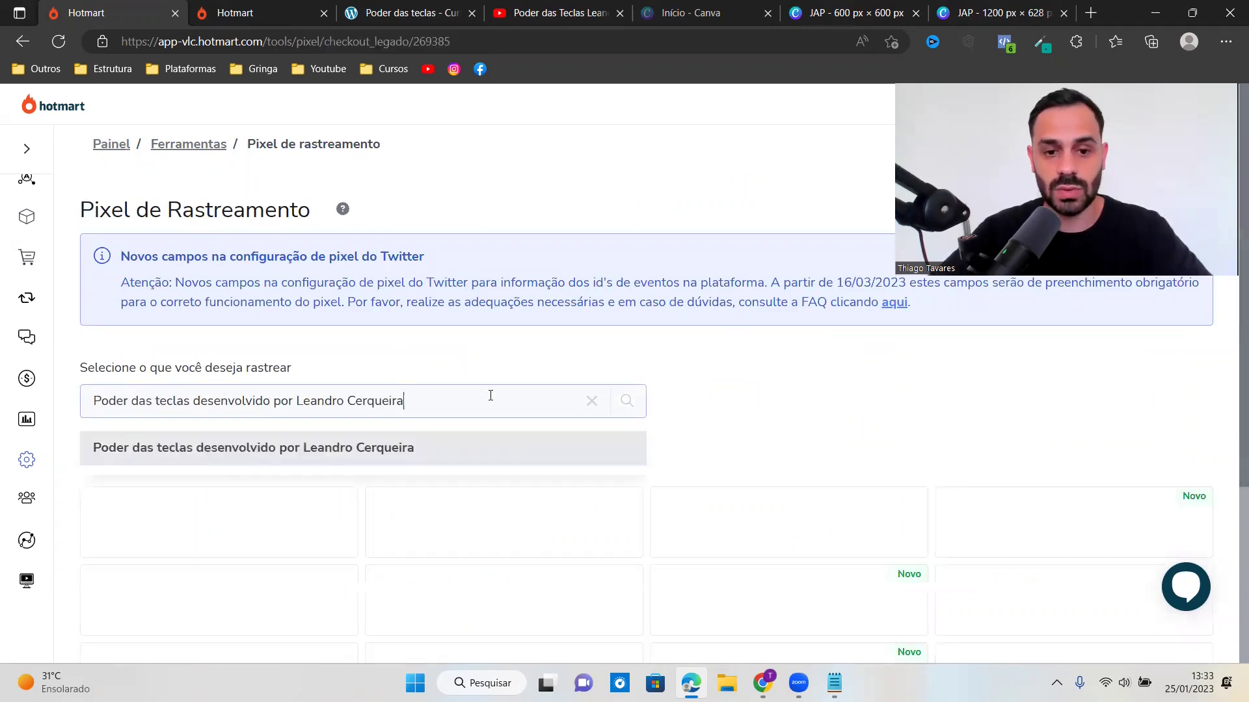
pyautogui.click(802, 387)
pyautogui.scroll(-2, 738, 407)
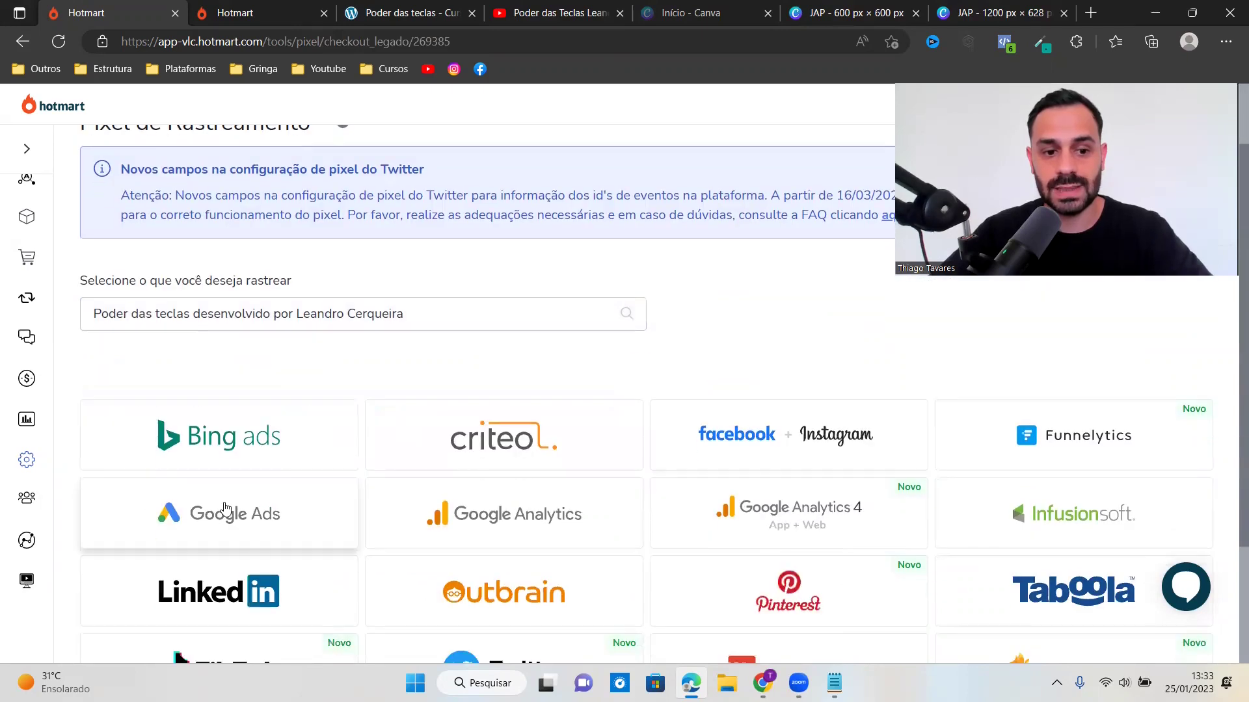
pyautogui.click(224, 507)
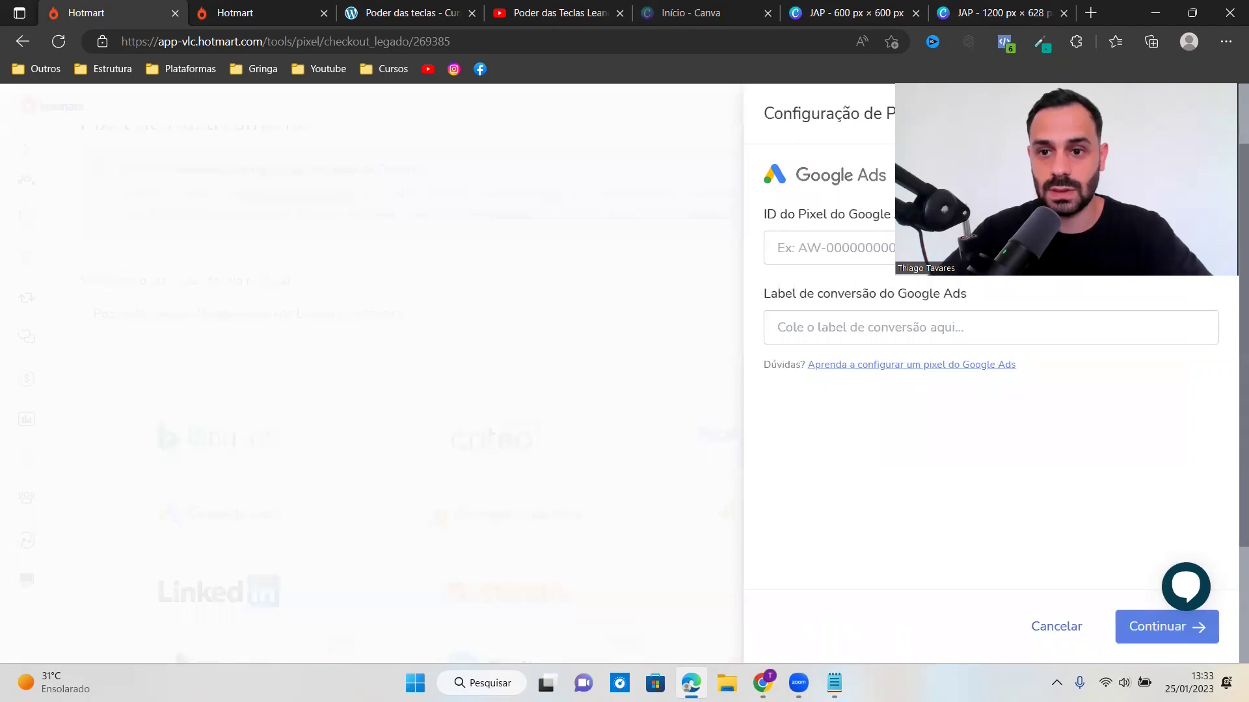
pyautogui.moveTo(1084, 84); pyautogui.dragTo(1084, 29)
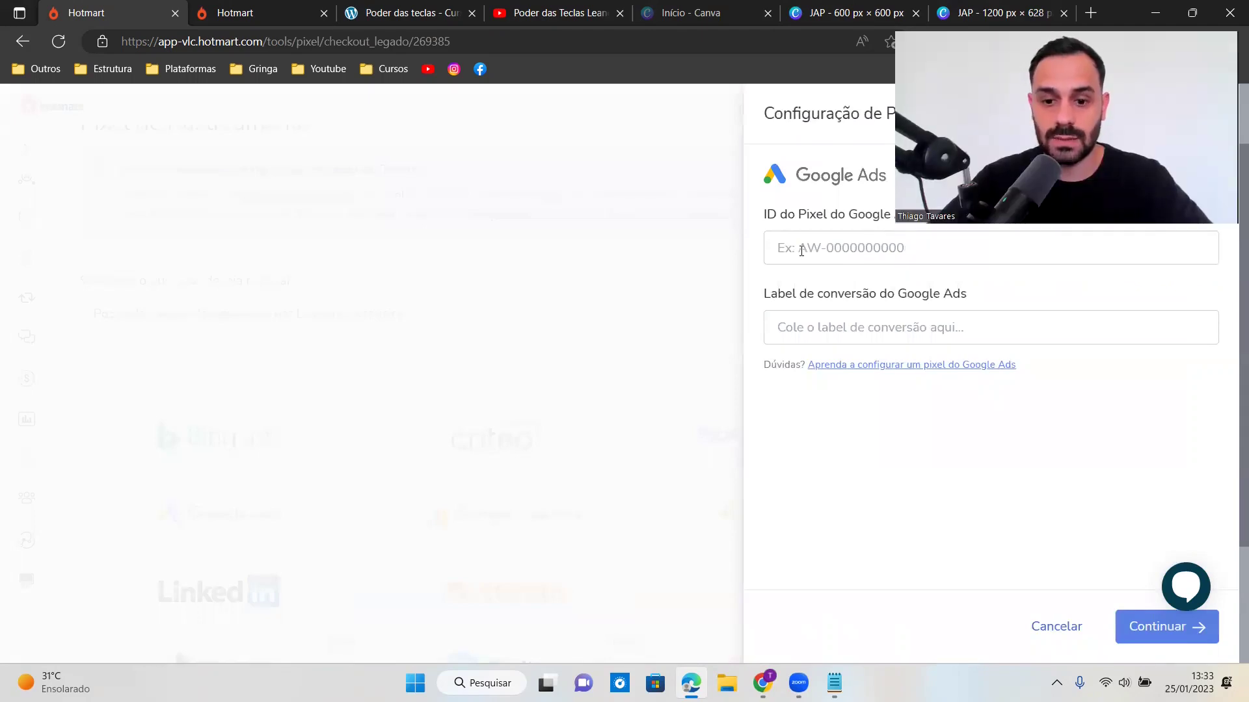
# Step: Copy the AW- identifier from the event snippet in Notepad into Hotmart's Google Ads pixel ID field
pyautogui.click(835, 683)
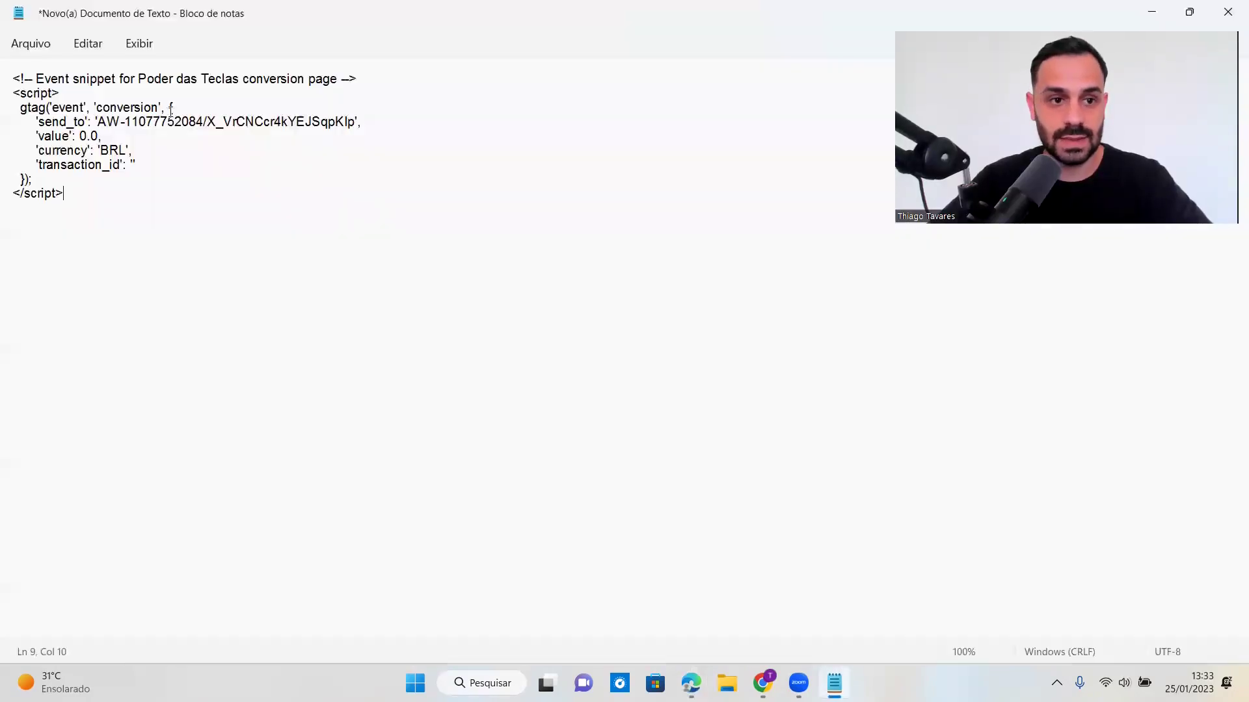
pyautogui.click(99, 121)
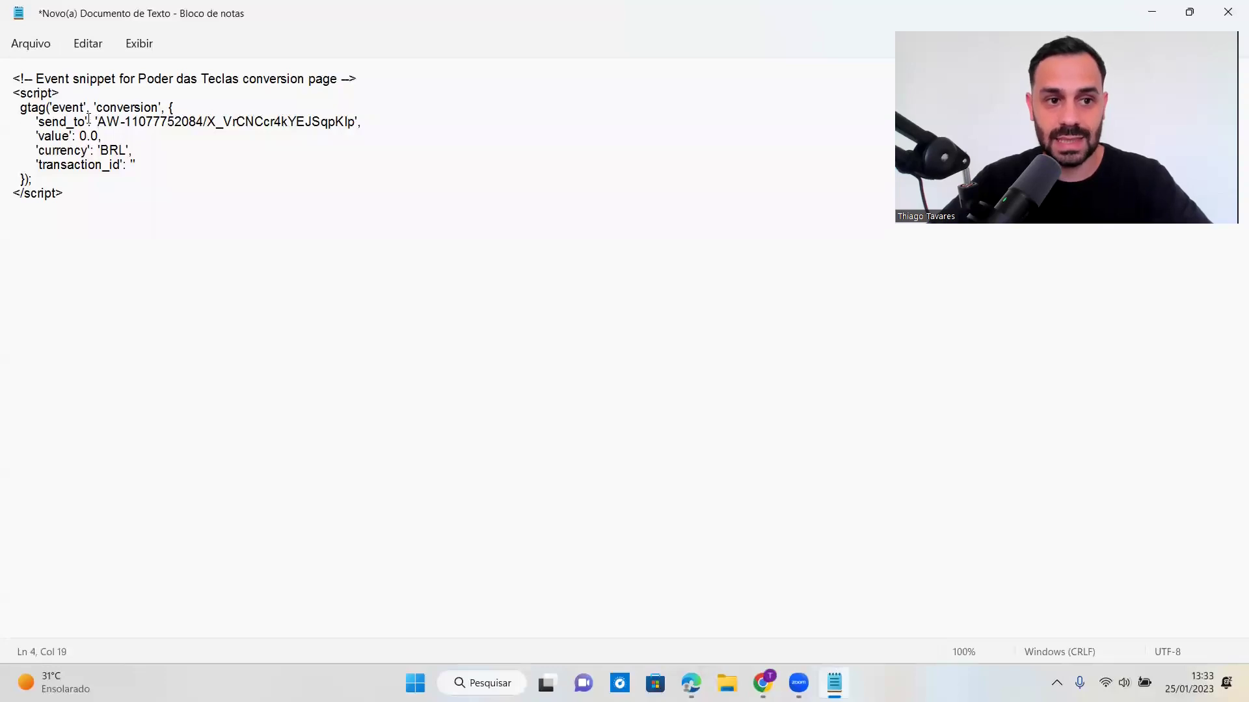
pyautogui.moveTo(116, 121); pyautogui.dragTo(203, 122)
pyautogui.hotkey('ctrl', 'c')
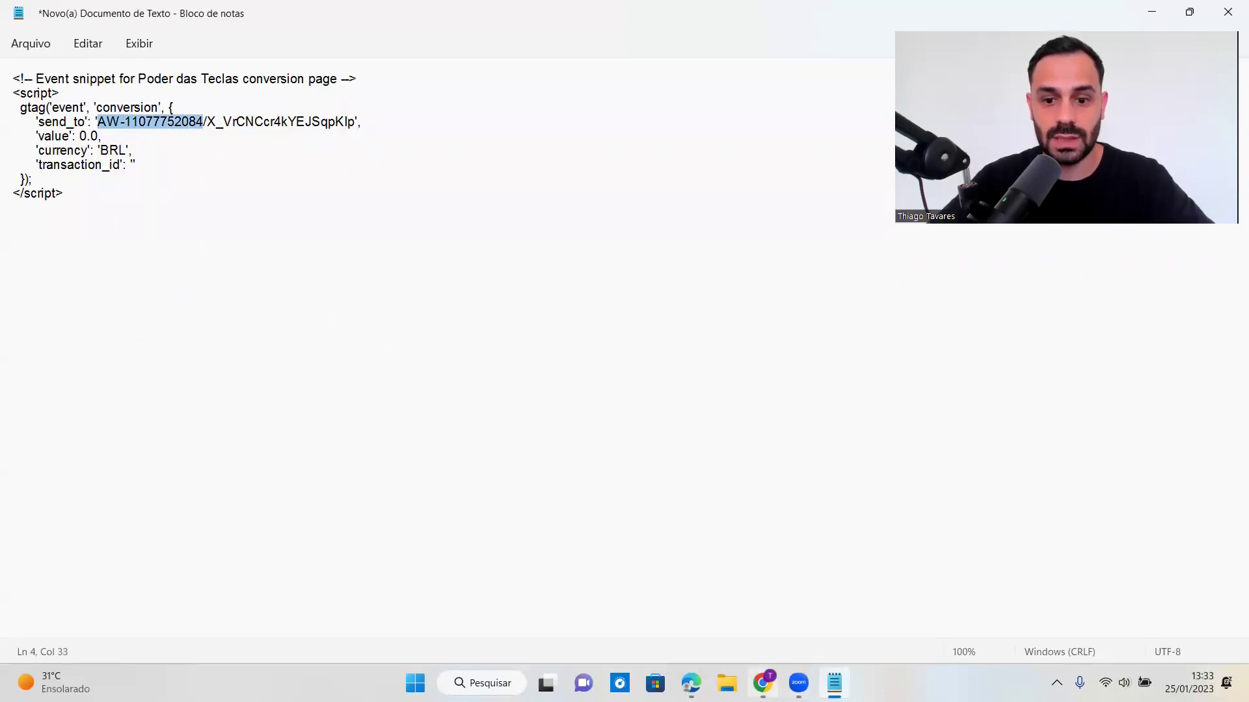
pyautogui.moveTo(764, 682)
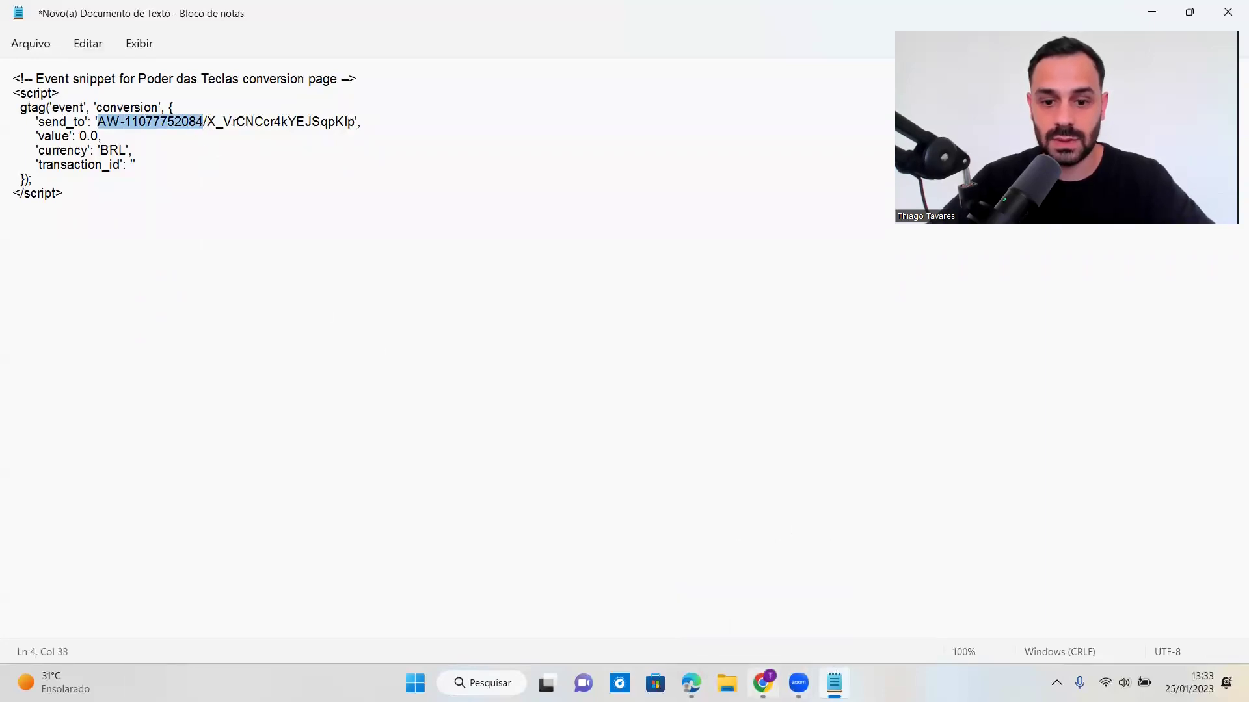
pyautogui.click(690, 682)
pyautogui.click(802, 250)
pyautogui.hotkey('ctrl', 'v')
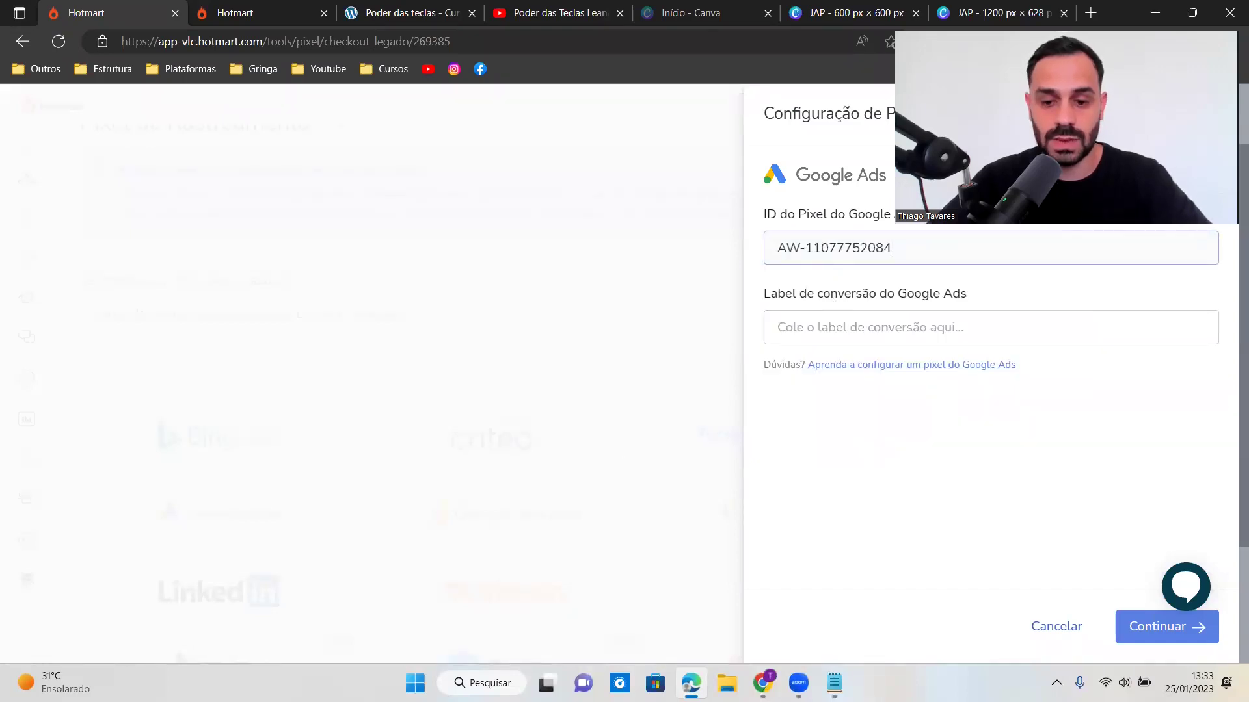
# Step: Copy the conversion label after the slash in the Notepad snippet into Hotmart's Google Ads conversion label field and continue to the events
pyautogui.click(834, 683)
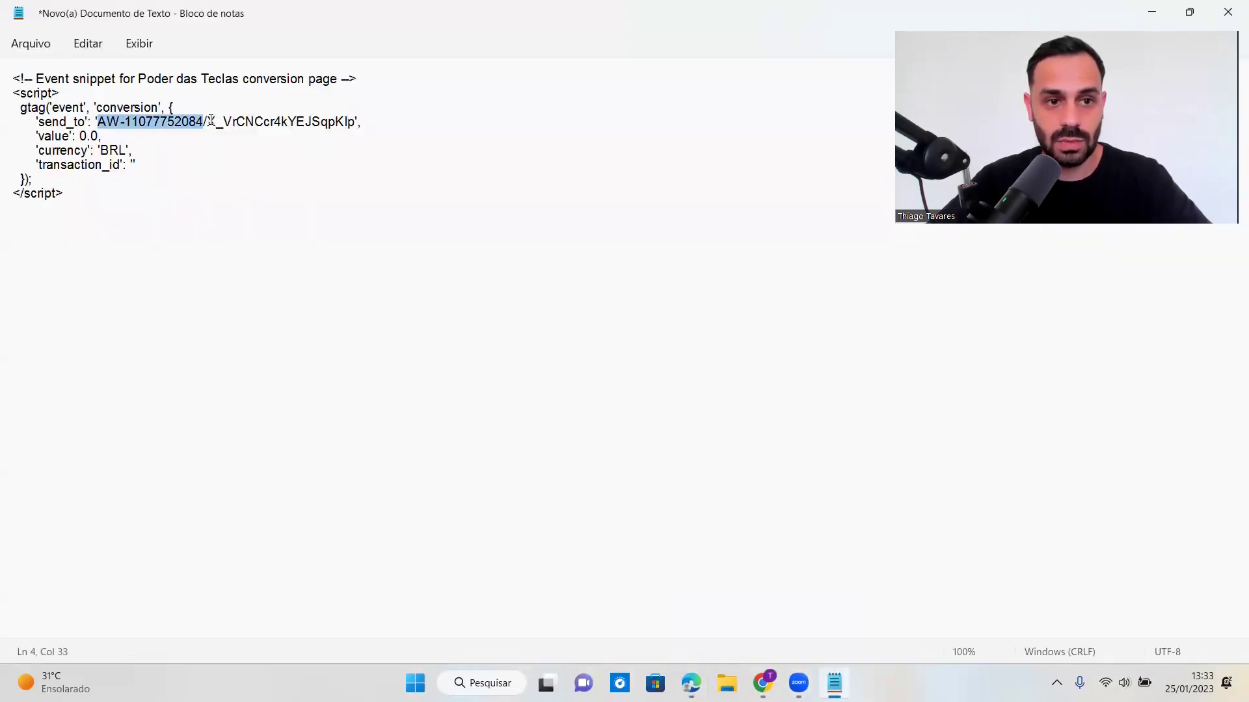
pyautogui.moveTo(208, 122); pyautogui.dragTo(353, 122)
pyautogui.hotkey('ctrl', 'c')
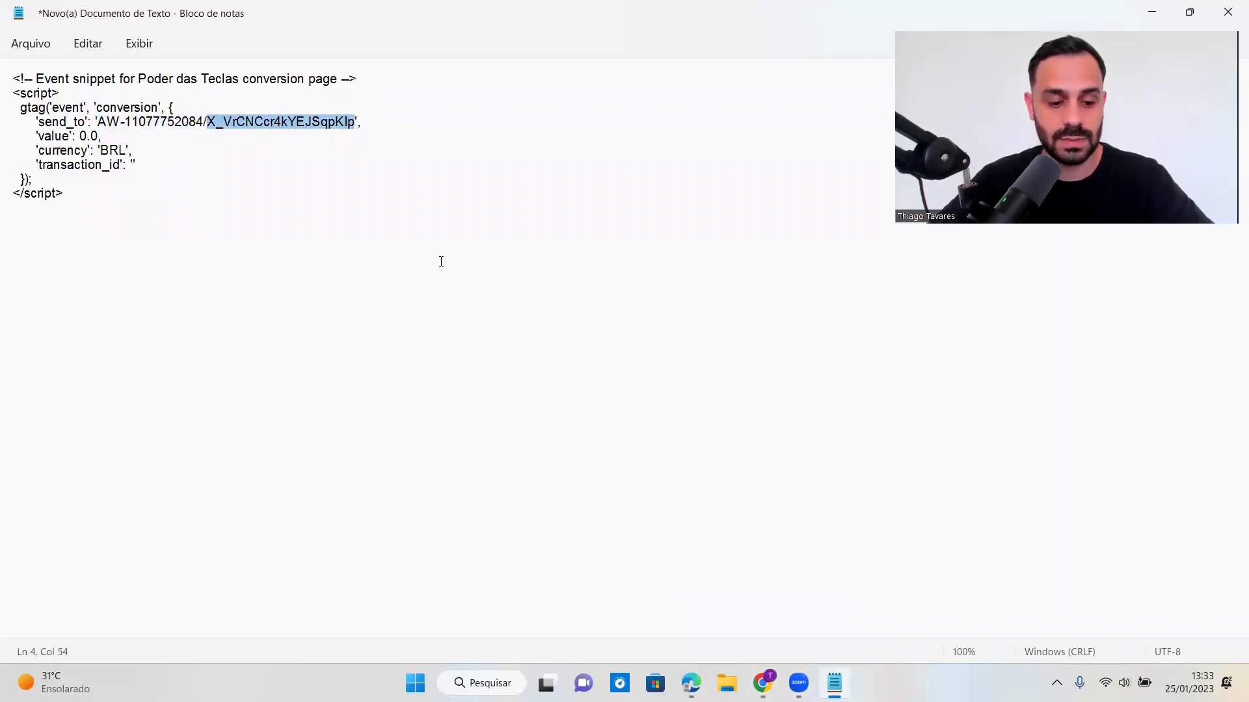
pyautogui.click(358, 121)
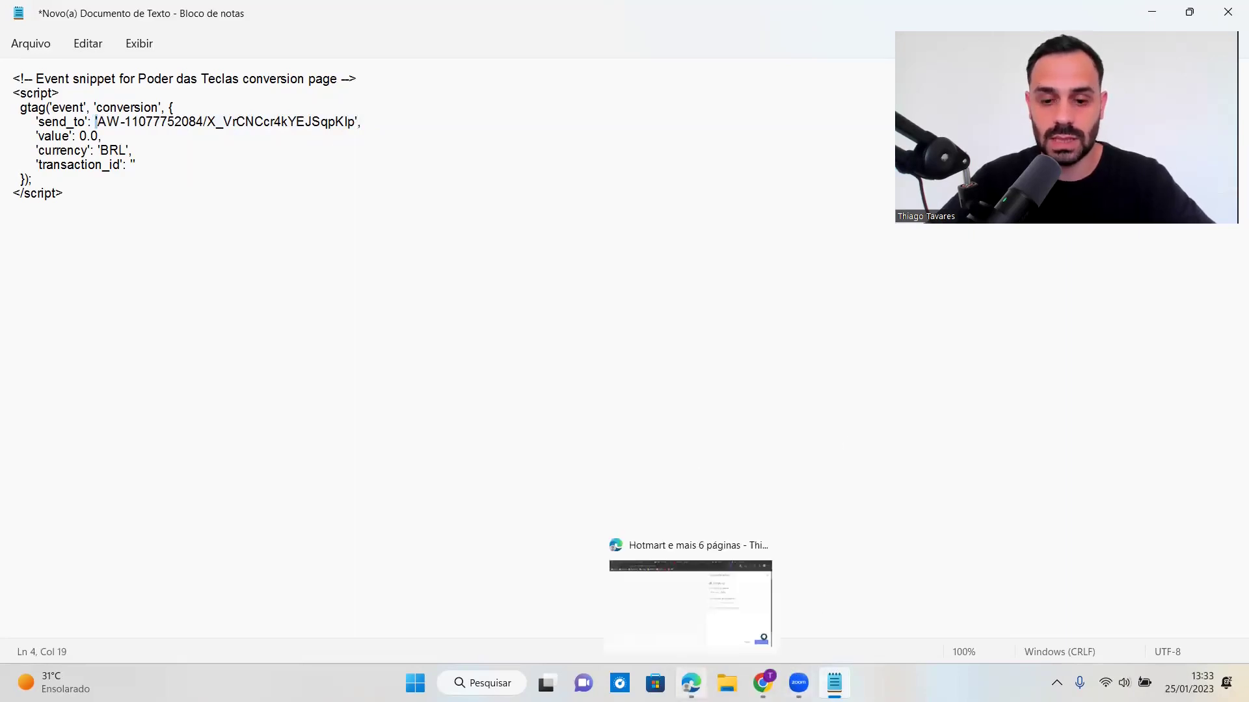
pyautogui.click(691, 683)
pyautogui.click(792, 329)
pyautogui.hotkey('ctrl', 'v')
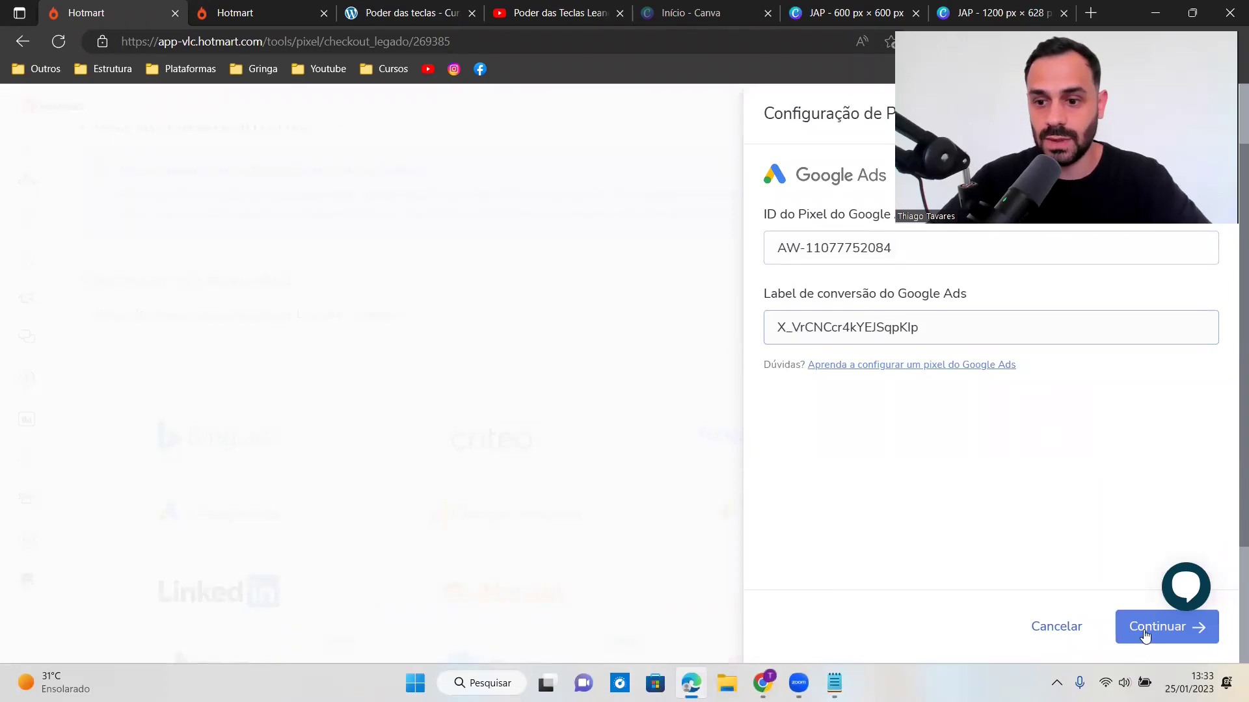
pyautogui.click(1143, 635)
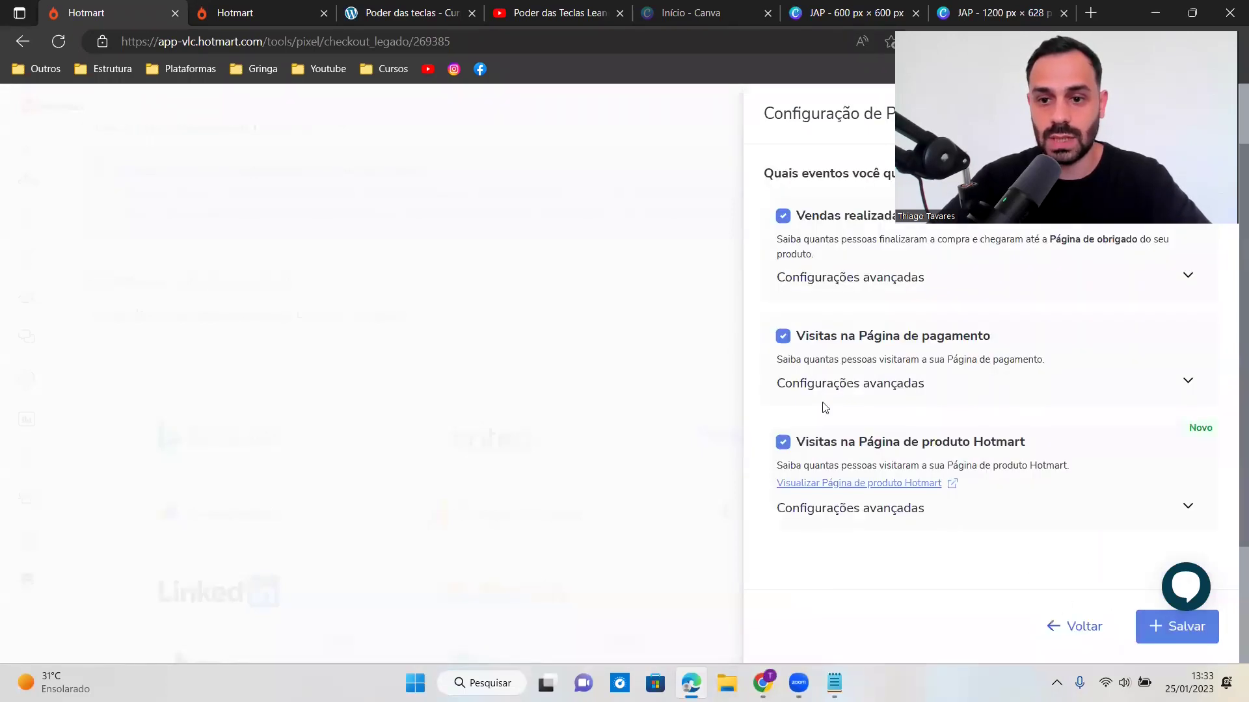
# Step: Disable the Visitas na Página de pagamento and Visitas na Página de produto Hotmart events, keeping only completed sales, and save the pixel
pyautogui.click(783, 336)
pyautogui.click(783, 416)
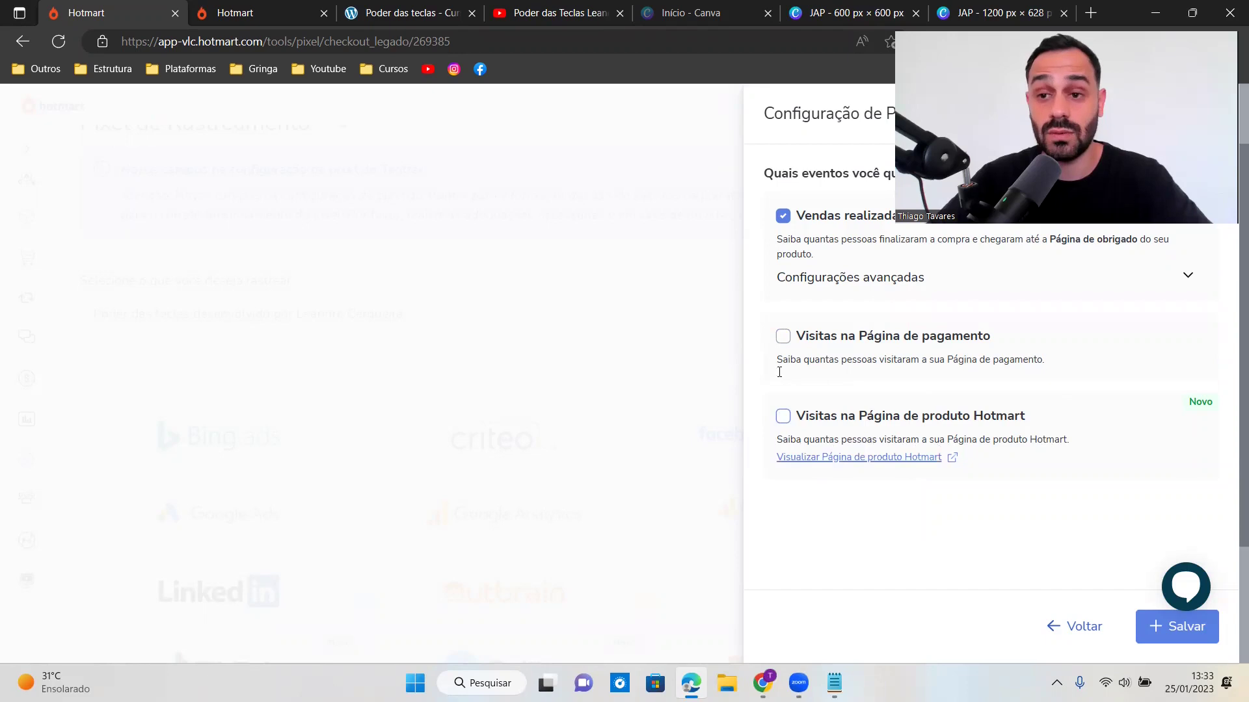
pyautogui.click(1164, 638)
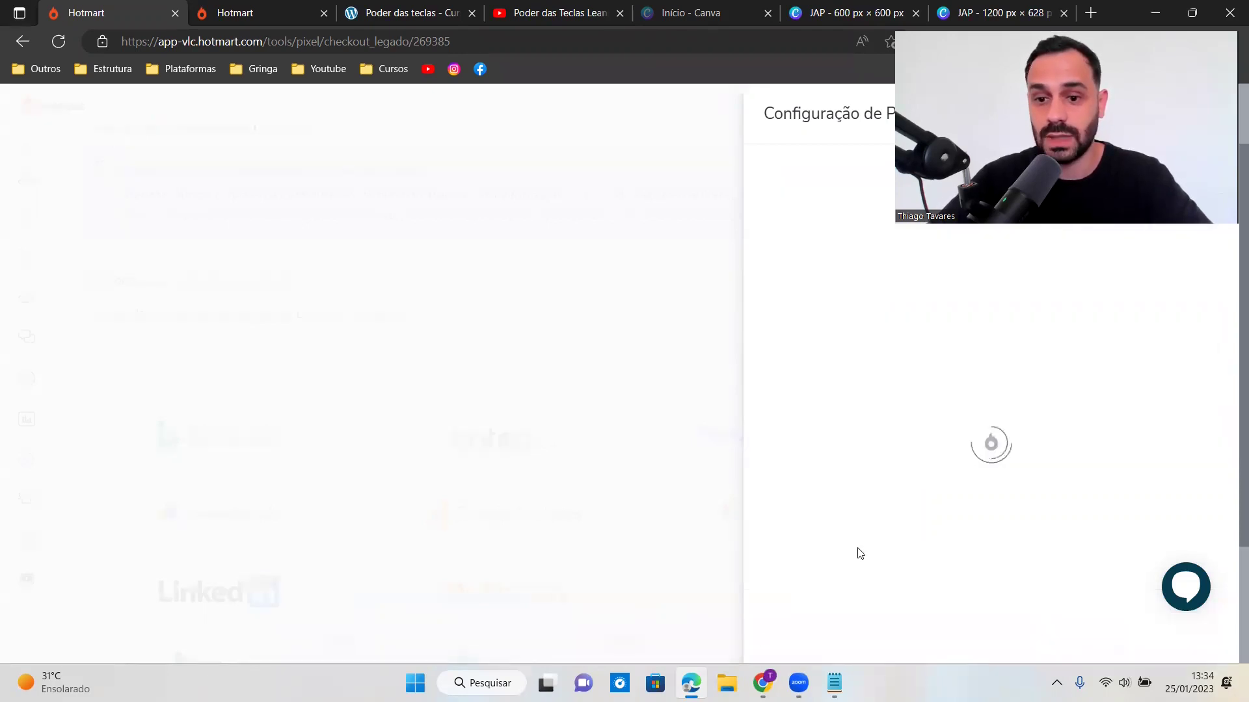
# Step: Switch to the new Google Ads campaign, add the "Poder das Teclas - Meta" custom goal to it and continue
pyautogui.hotkey('alt', 'Tab')
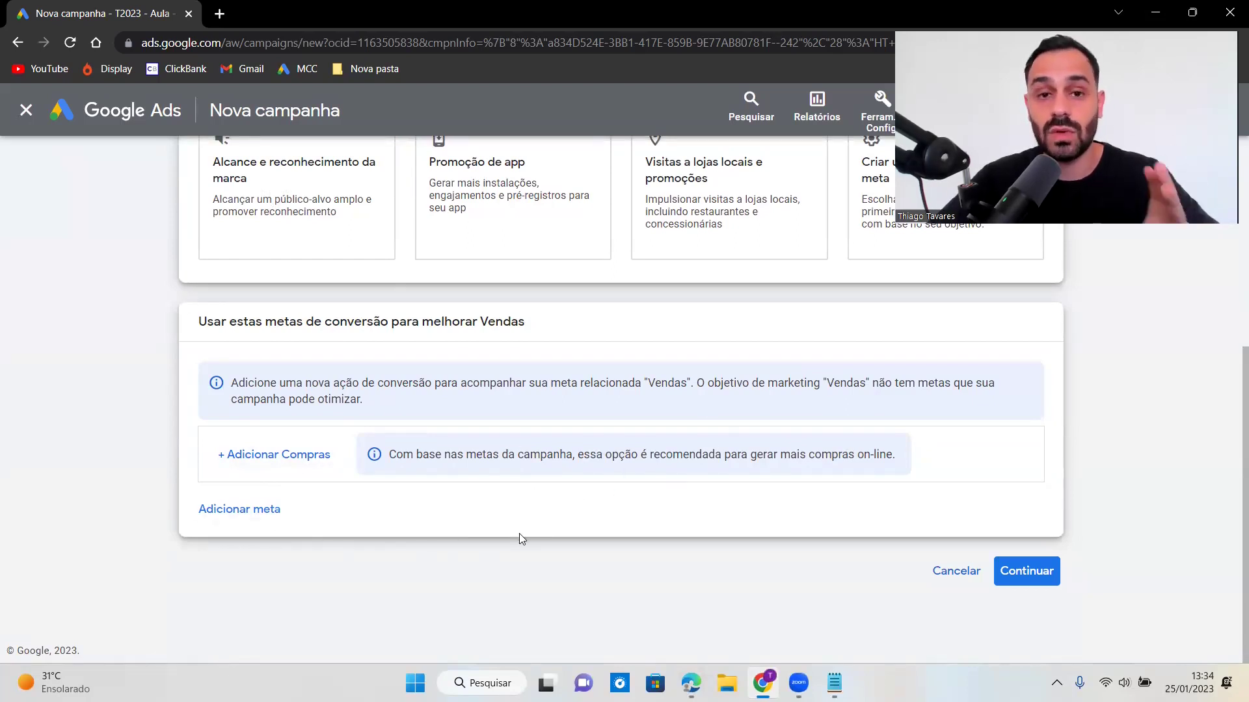
pyautogui.click(231, 518)
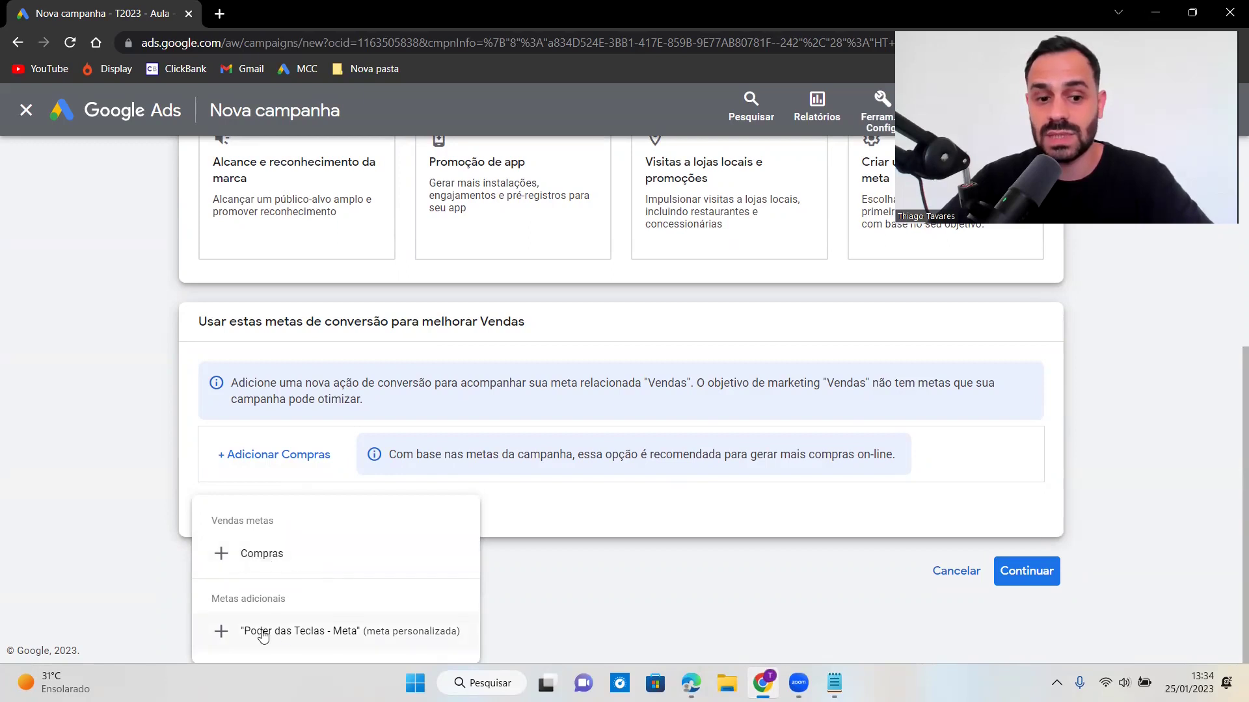
pyautogui.click(224, 638)
pyautogui.click(1027, 624)
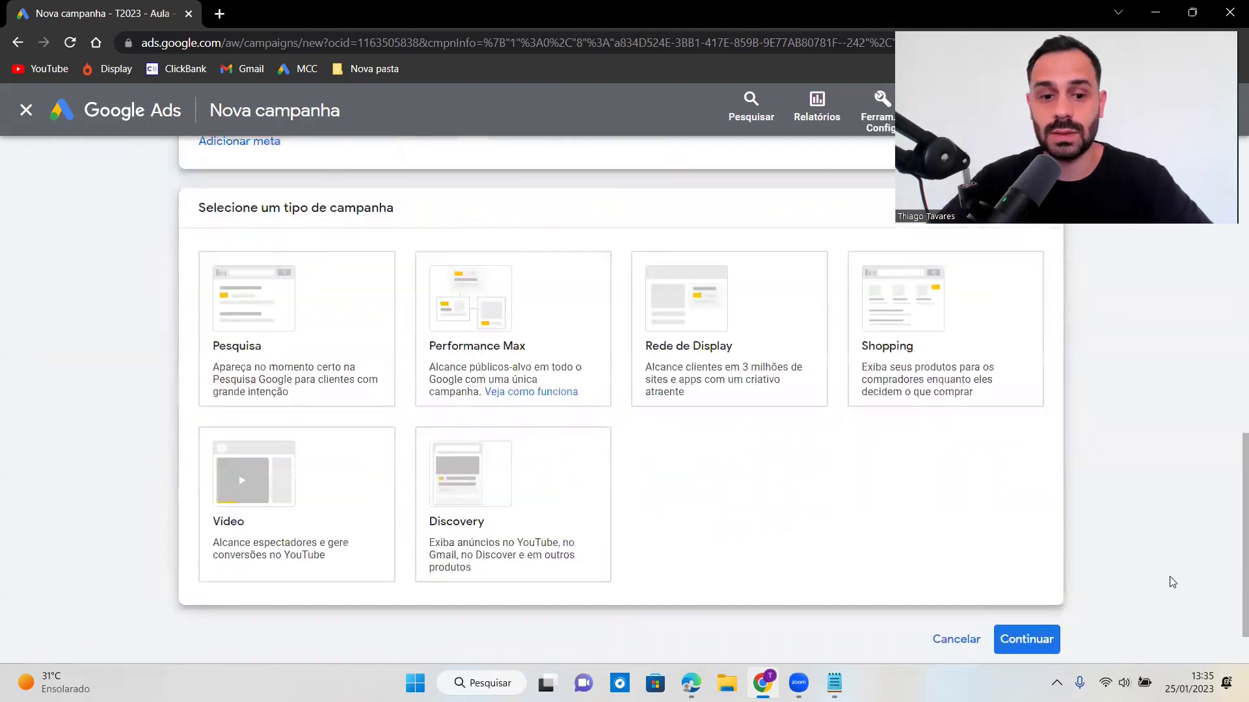
# Step: Choose the Rede de Display campaign type, name the campaign "HT - RD - Poder das Teclas - 250123 - R$98,00" and continue
pyautogui.click(717, 287)
pyautogui.scroll(-6, 741, 388)
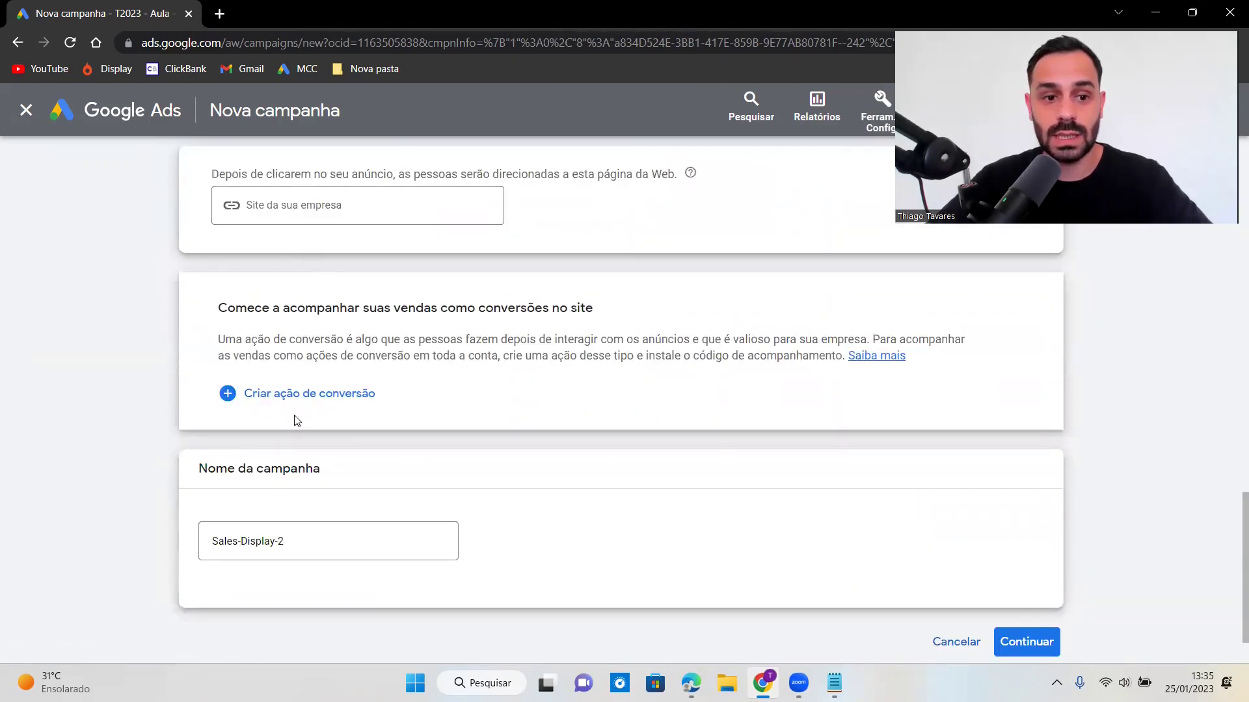
pyautogui.click(343, 526)
pyautogui.hotkey('ctrl', 'a')
pyautogui.press('BackSpace')
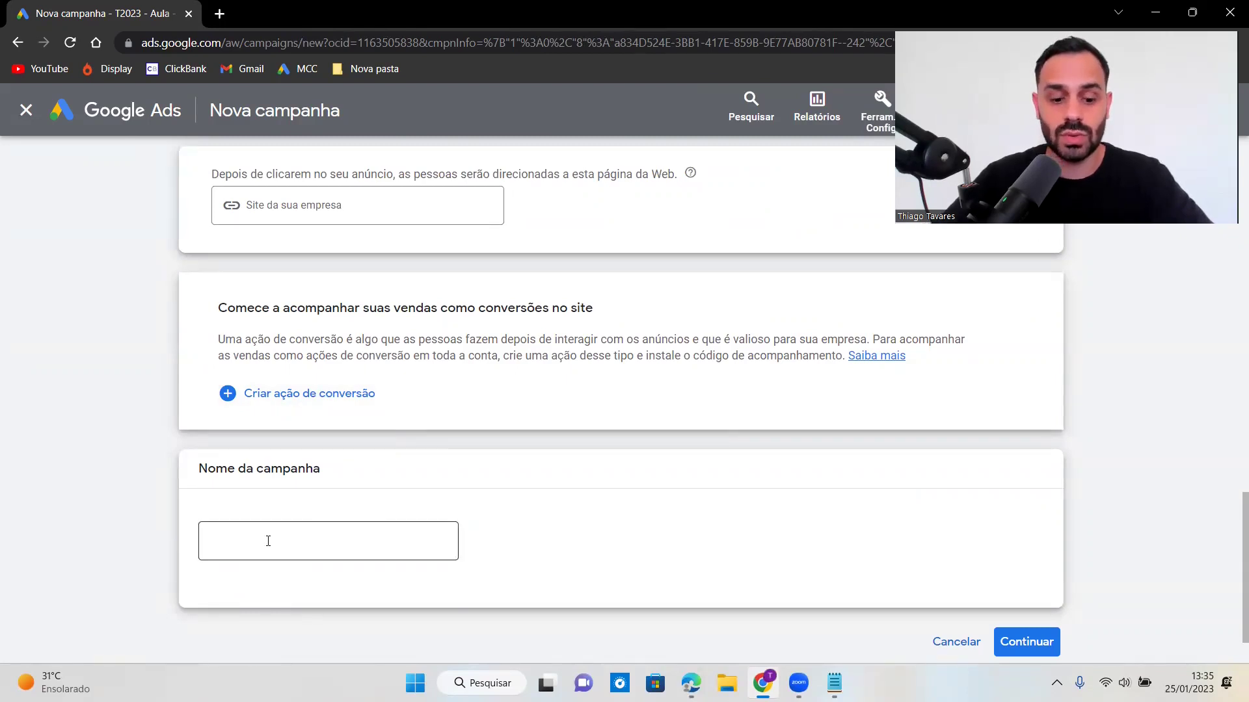
pyautogui.write('HT - RD - Poder das Teclas - 250123')
pyautogui.moveTo(227, 542); pyautogui.dragTo(212, 547)
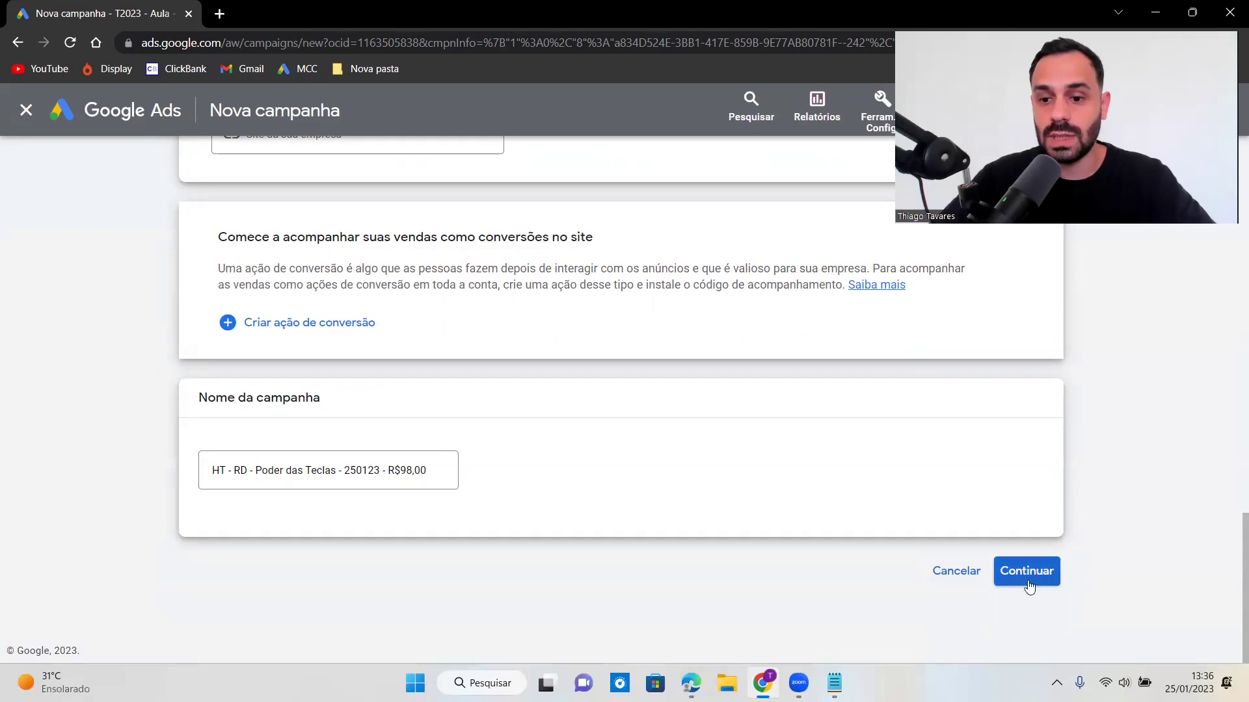
pyautogui.click(1026, 579)
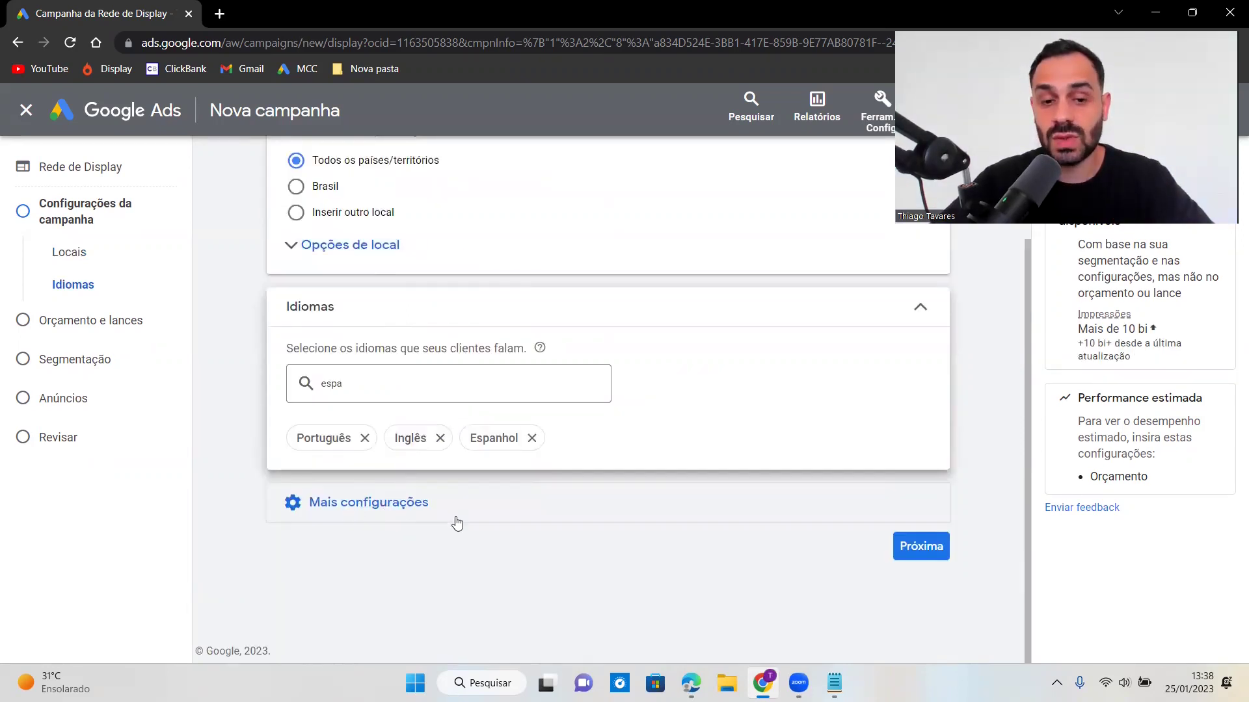
# Step: Accept the campaign settings with all countries and the languages Português, Inglês and Espanhol, and continue to Orçamento e lances
pyautogui.click(916, 552)
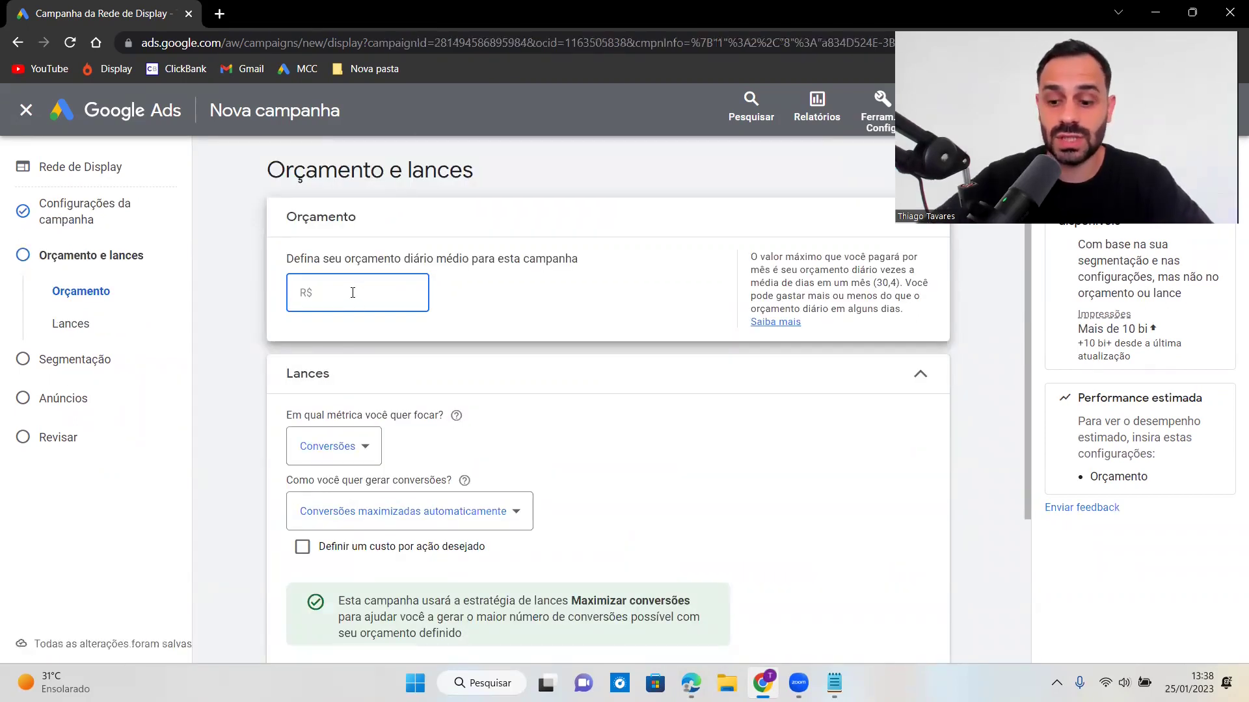
# Step: Set the campaign's average daily budget to R$ 80,00 and review the bidding focus metrics, keeping Conversões
pyautogui.click(748, 424)
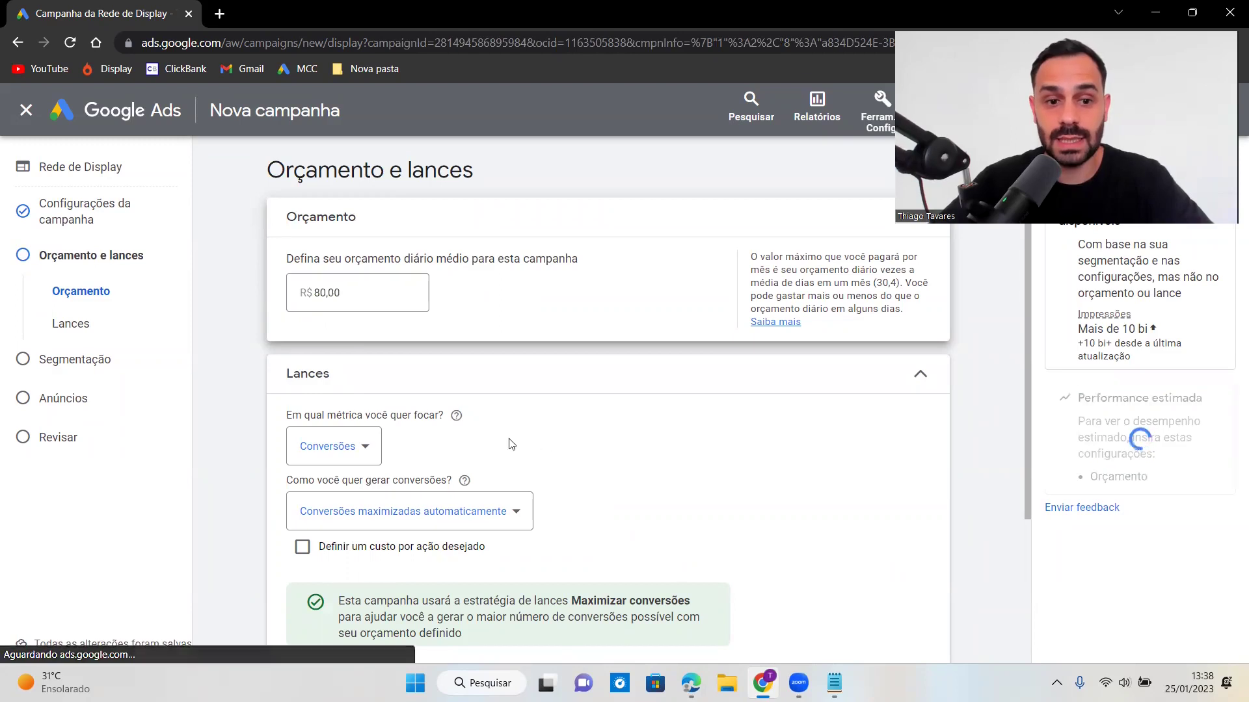
pyautogui.click(365, 449)
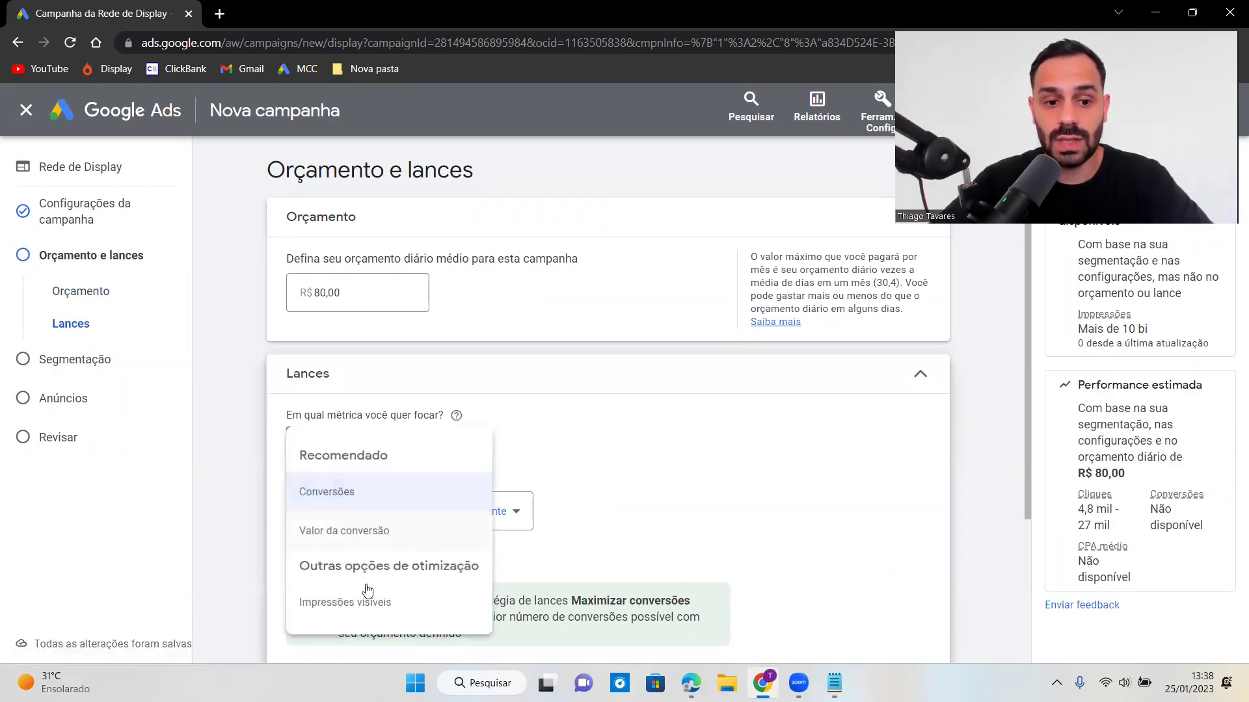
pyautogui.click(348, 478)
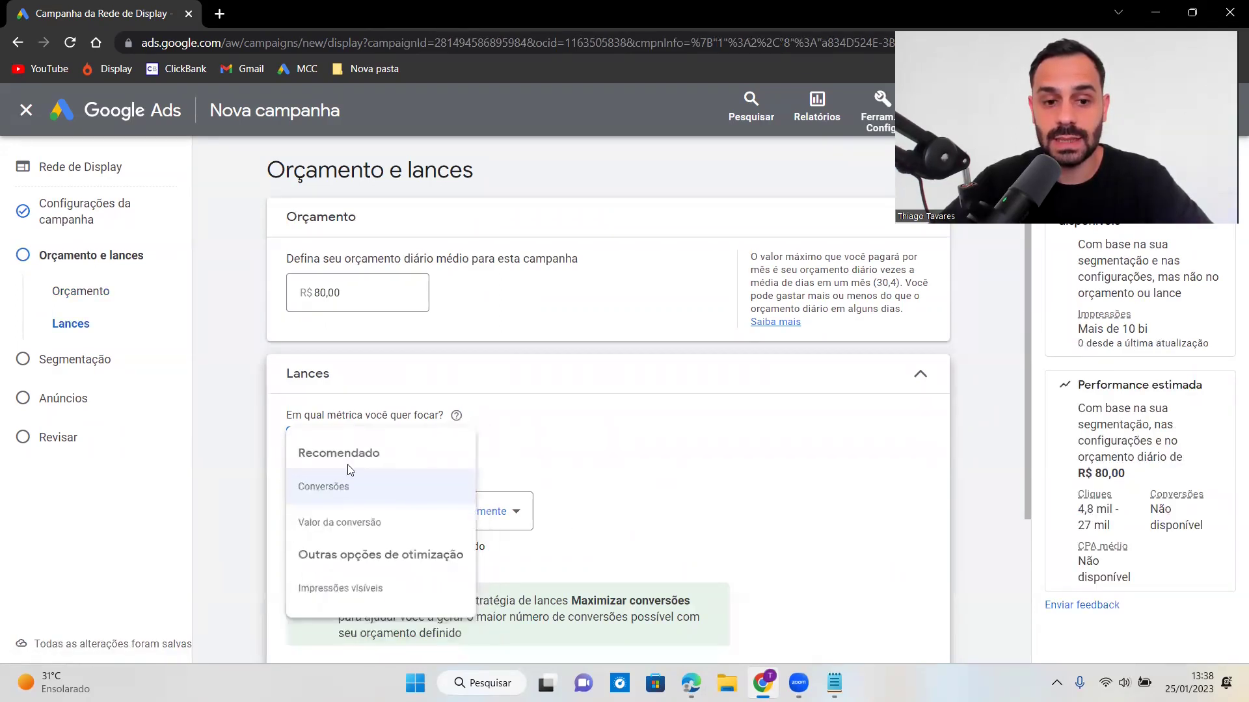
pyautogui.click(321, 446)
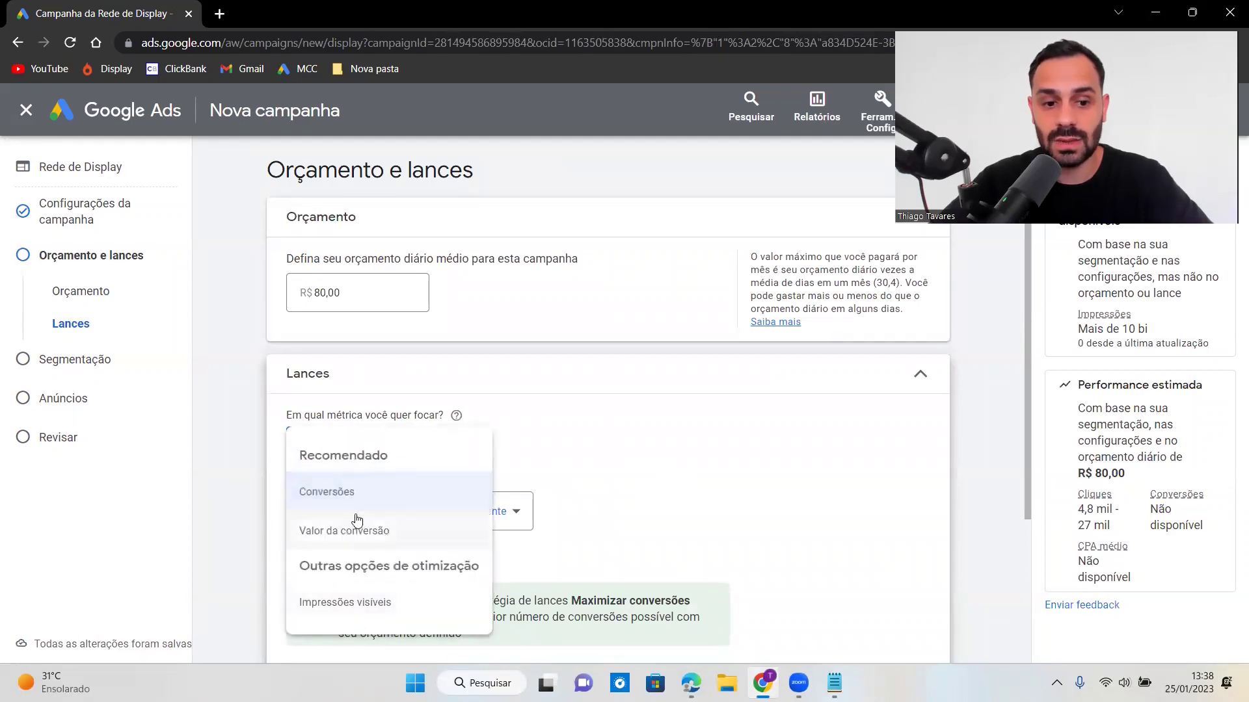
pyautogui.click(691, 463)
# Step: Switch to selecting a bid strategy directly and choose Maximizar cliques
pyautogui.scroll(-3, 683, 466)
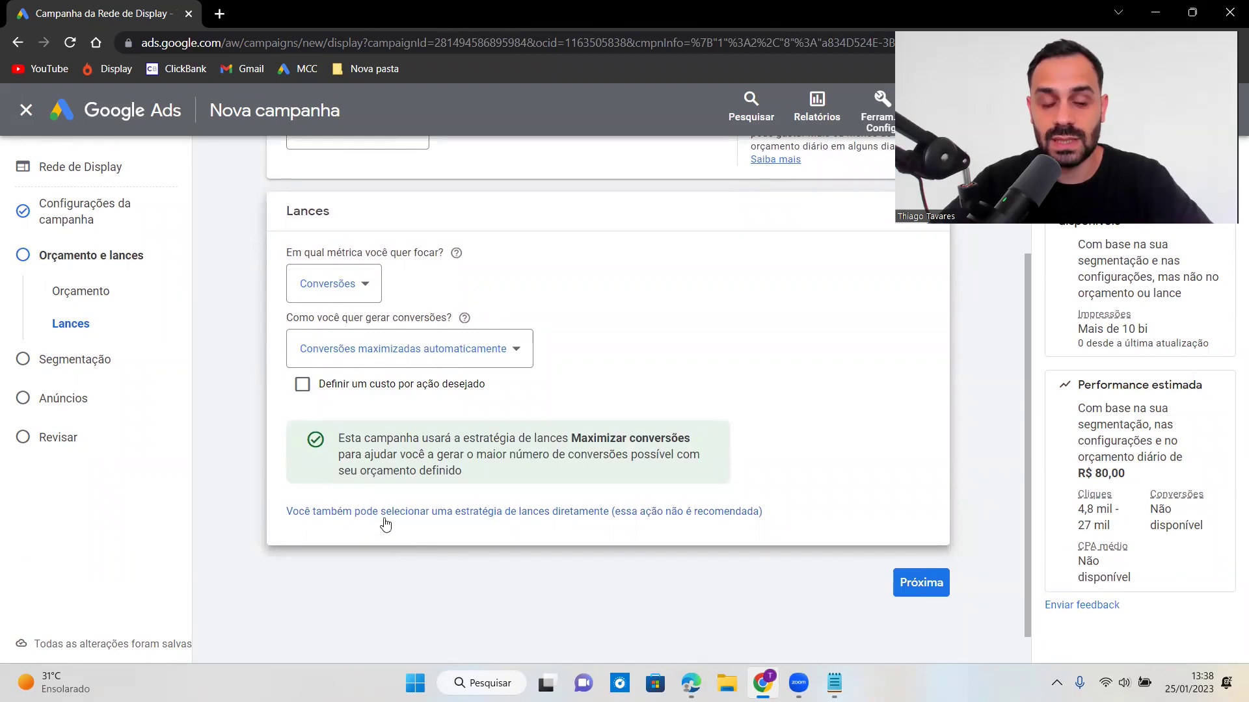
pyautogui.click(510, 514)
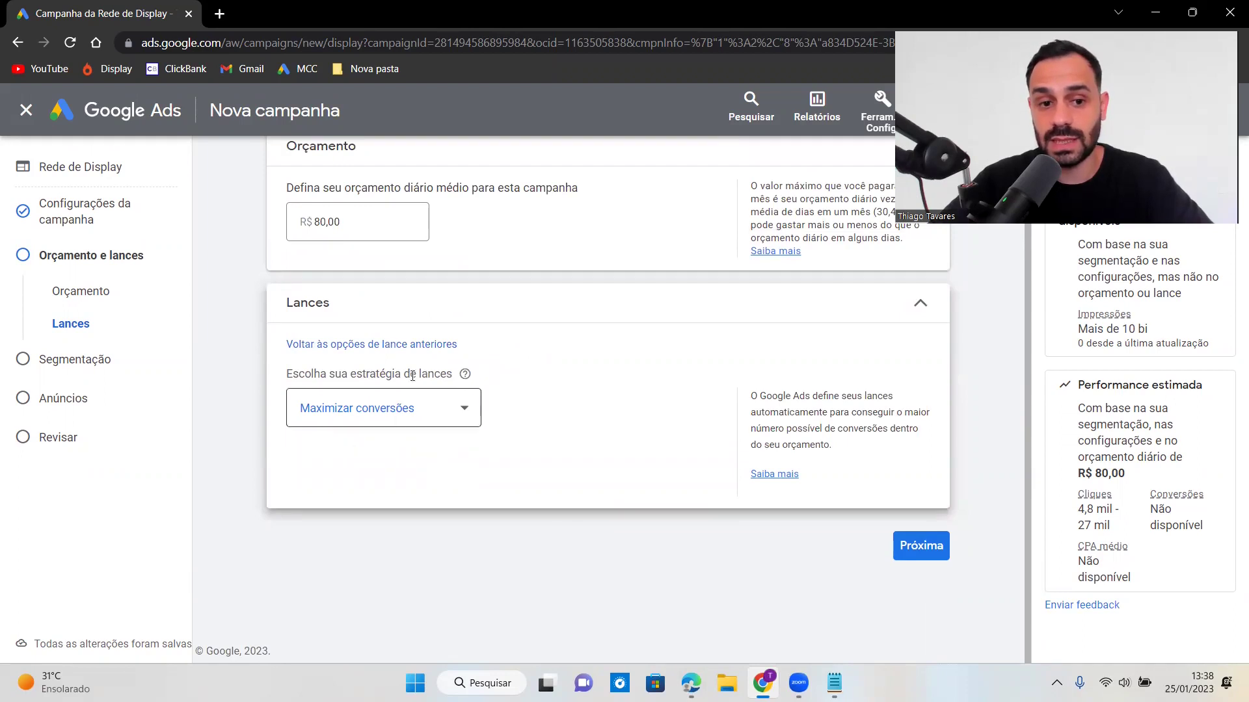
pyautogui.click(447, 424)
pyautogui.click(446, 424)
pyautogui.click(446, 424)
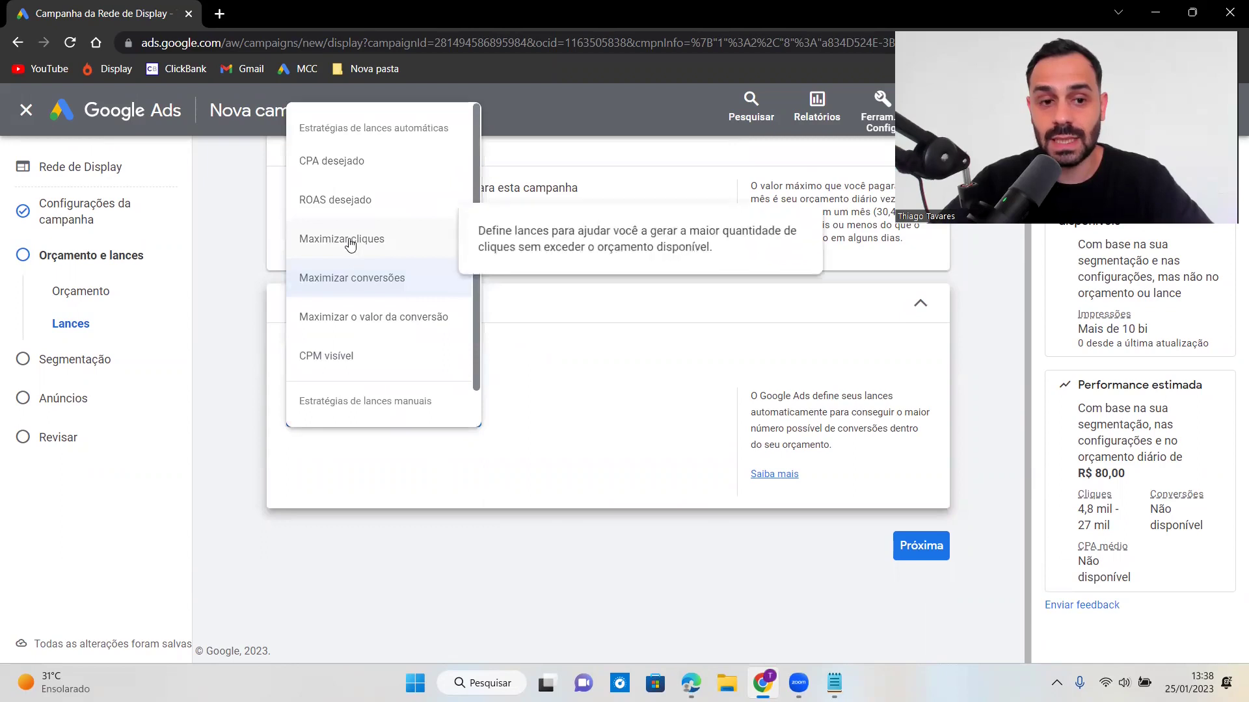
pyautogui.click(366, 247)
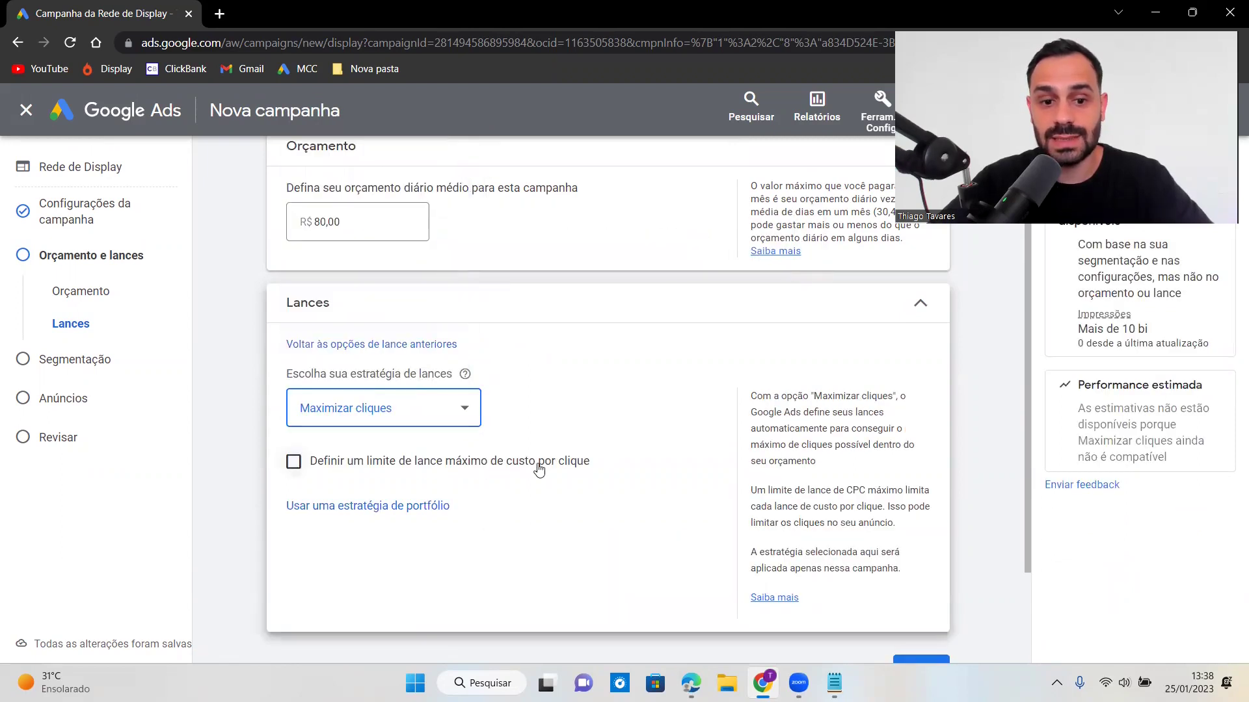
# Step: Enable the maximum cost-per-click bid limit, set it to R$ 1,50 and continue to Segmentação
pyautogui.click(295, 461)
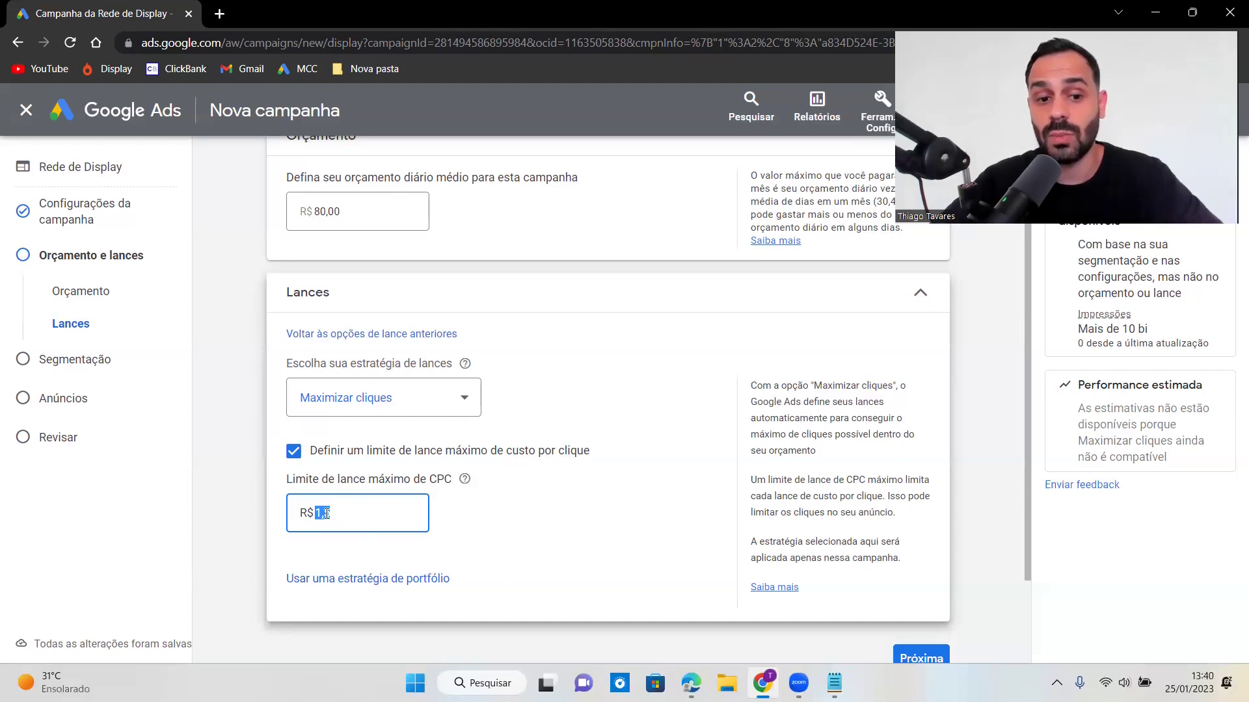
pyautogui.click(584, 535)
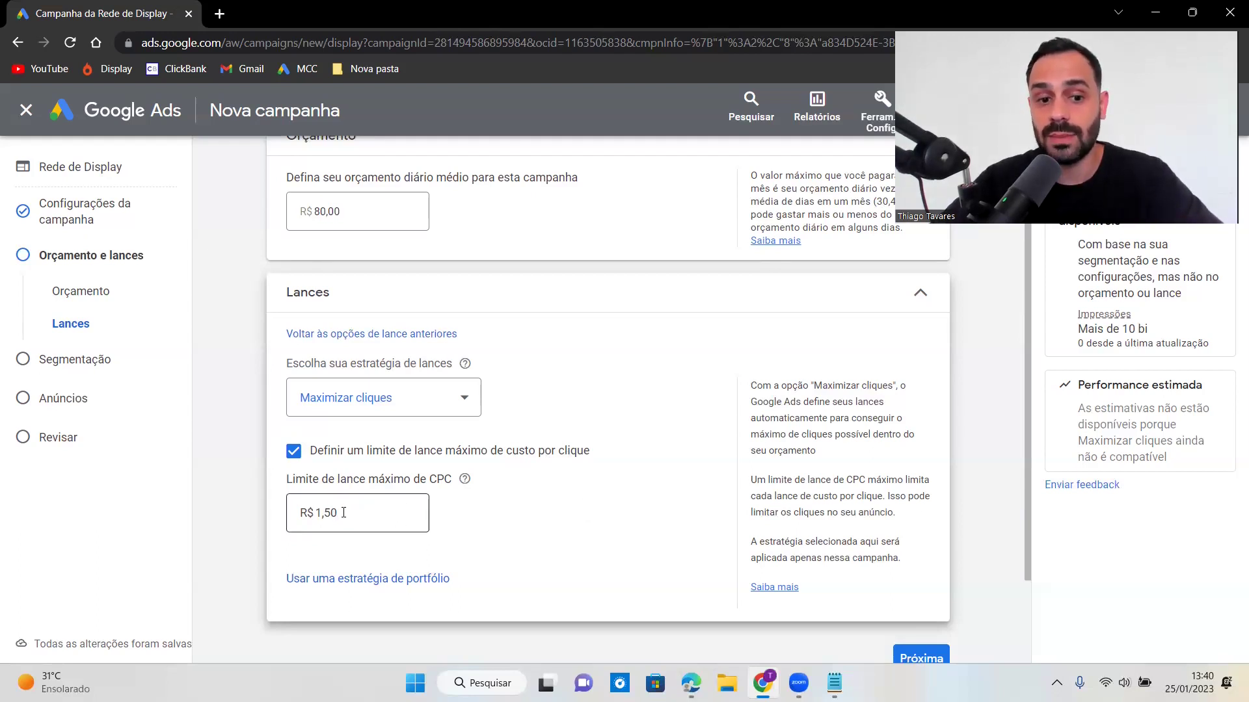
pyautogui.scroll(-2, 383, 533)
pyautogui.click(926, 550)
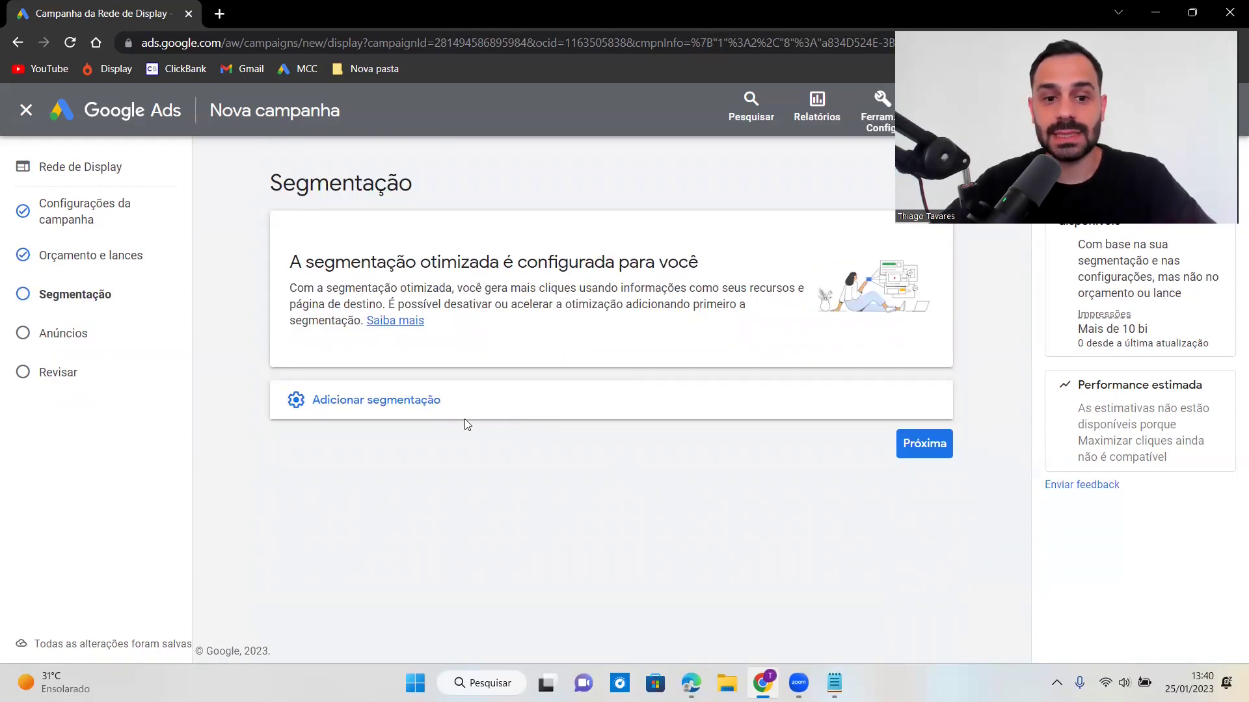
# Step: Expand the optional targeting categories, leave them all unset and continue to Anúncios
pyautogui.click(437, 400)
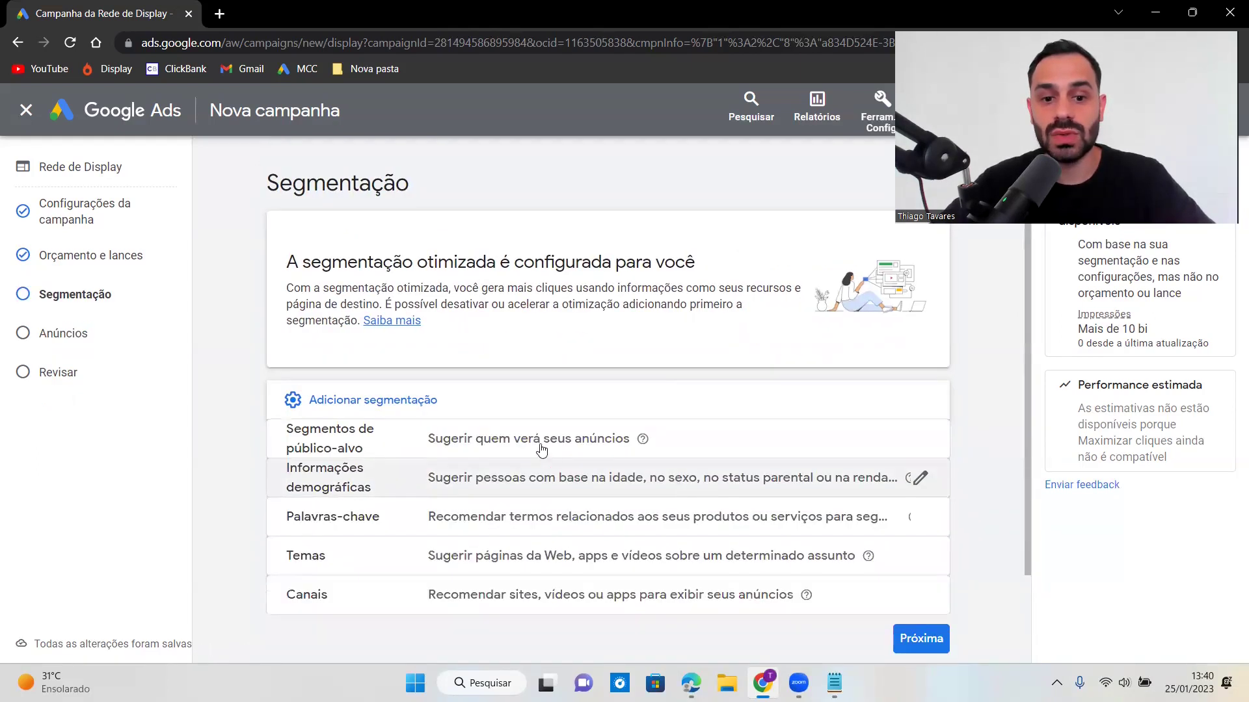
pyautogui.scroll(-2, 541, 449)
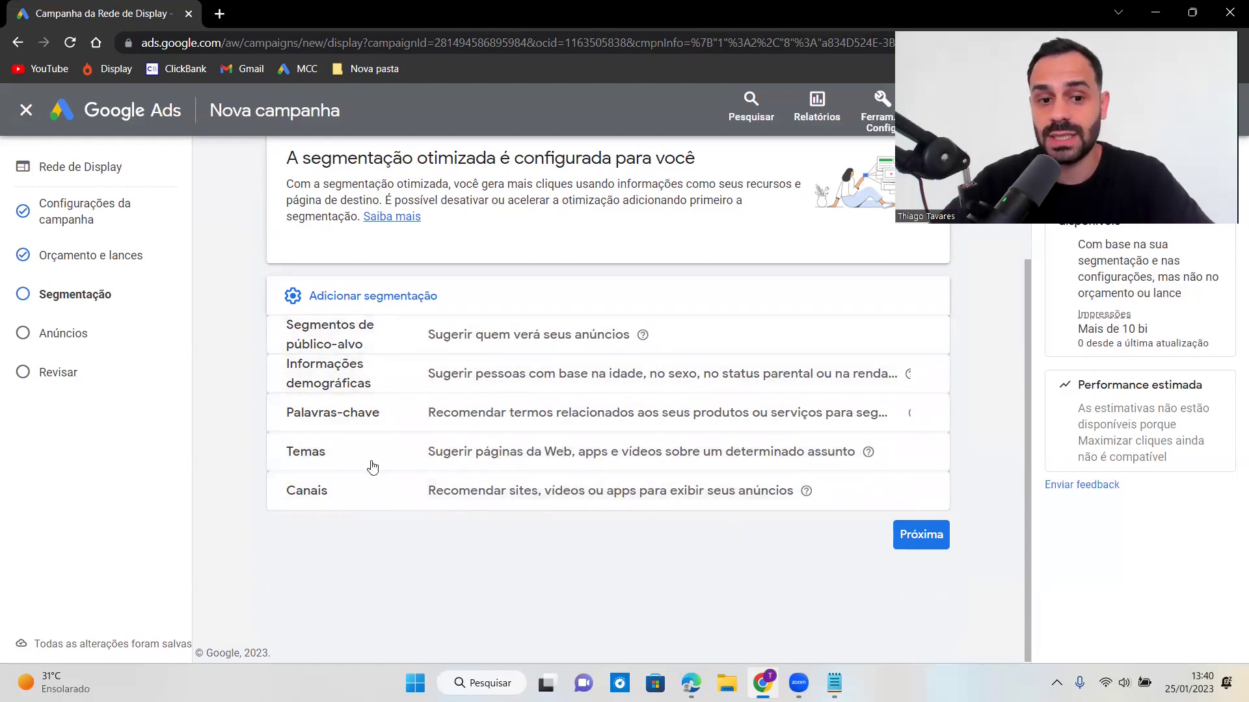
pyautogui.click(921, 535)
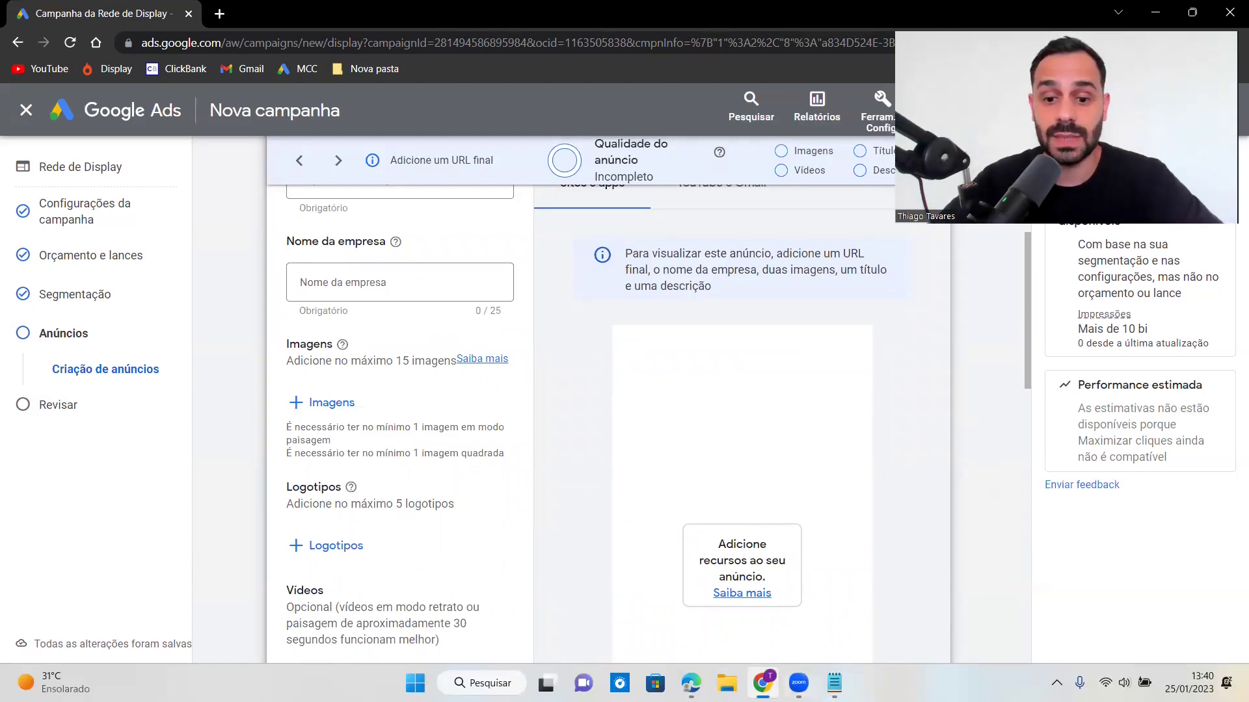
# Step: Switch to Canva in the other browser and create custom-size designs of 1200 × 628 px and 600 × 600 px
pyautogui.click(691, 682)
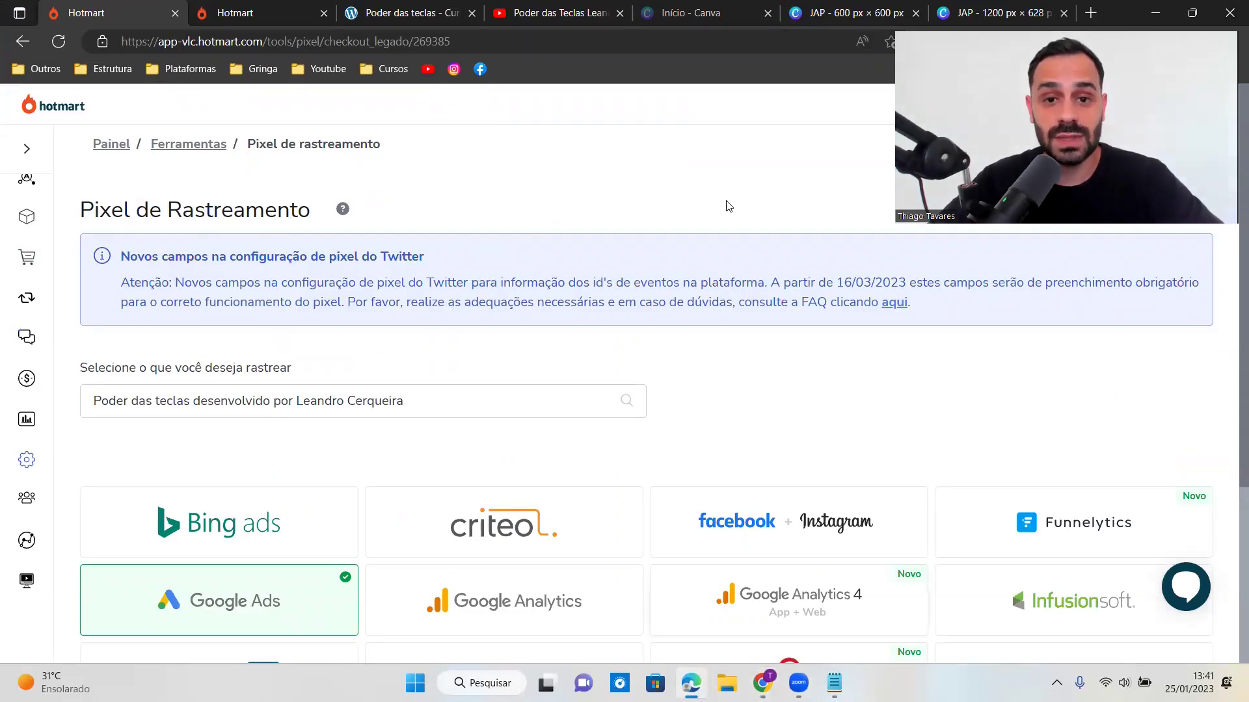
pyautogui.click(690, 13)
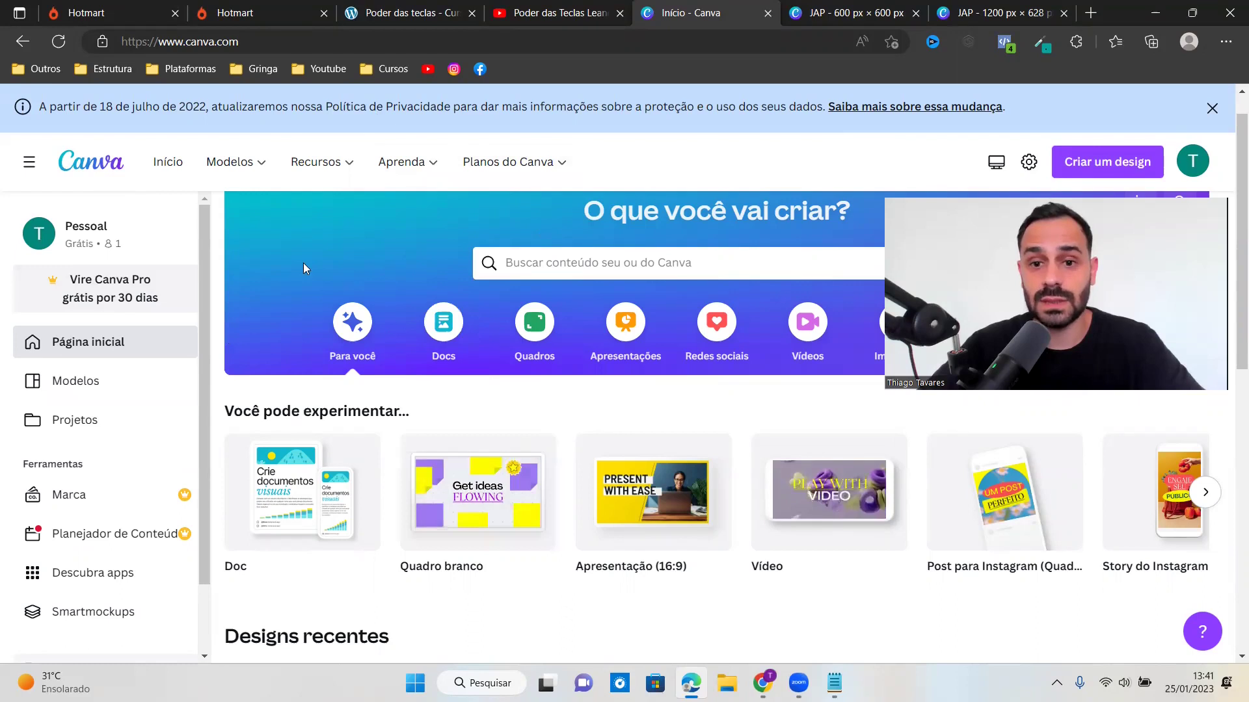
pyautogui.click(1107, 161)
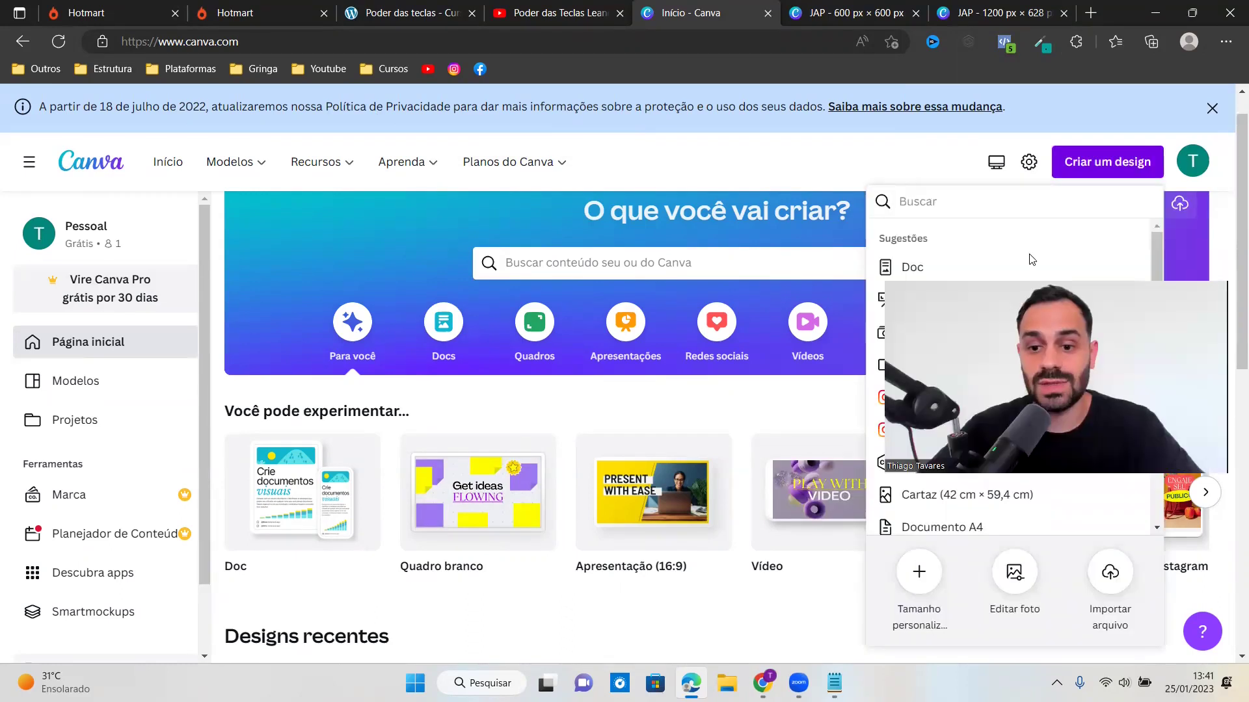
pyautogui.click(918, 572)
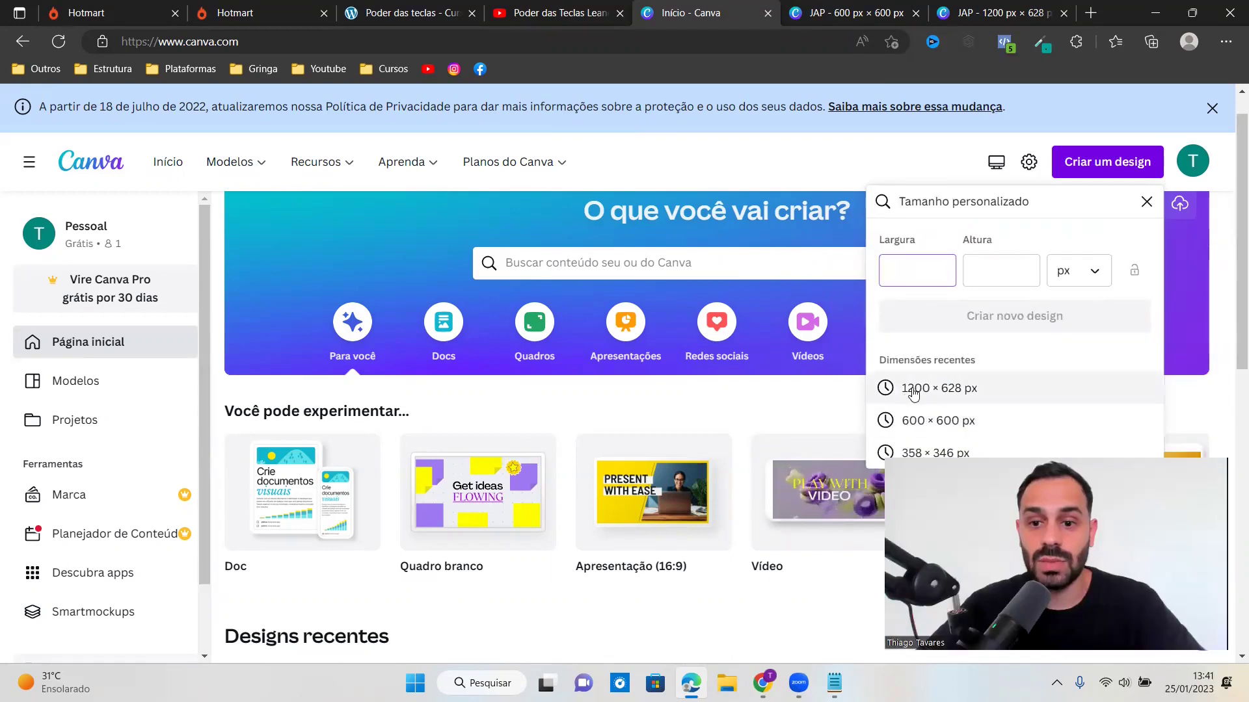
pyautogui.click(947, 390)
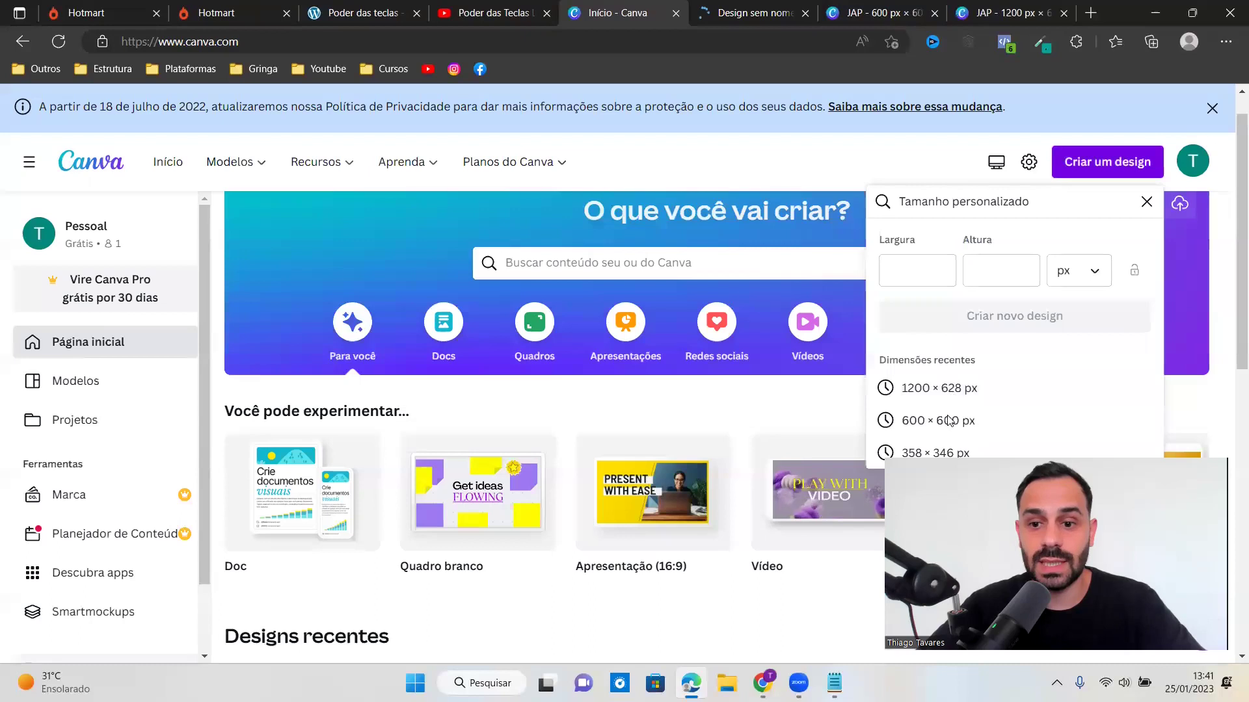
pyautogui.click(950, 420)
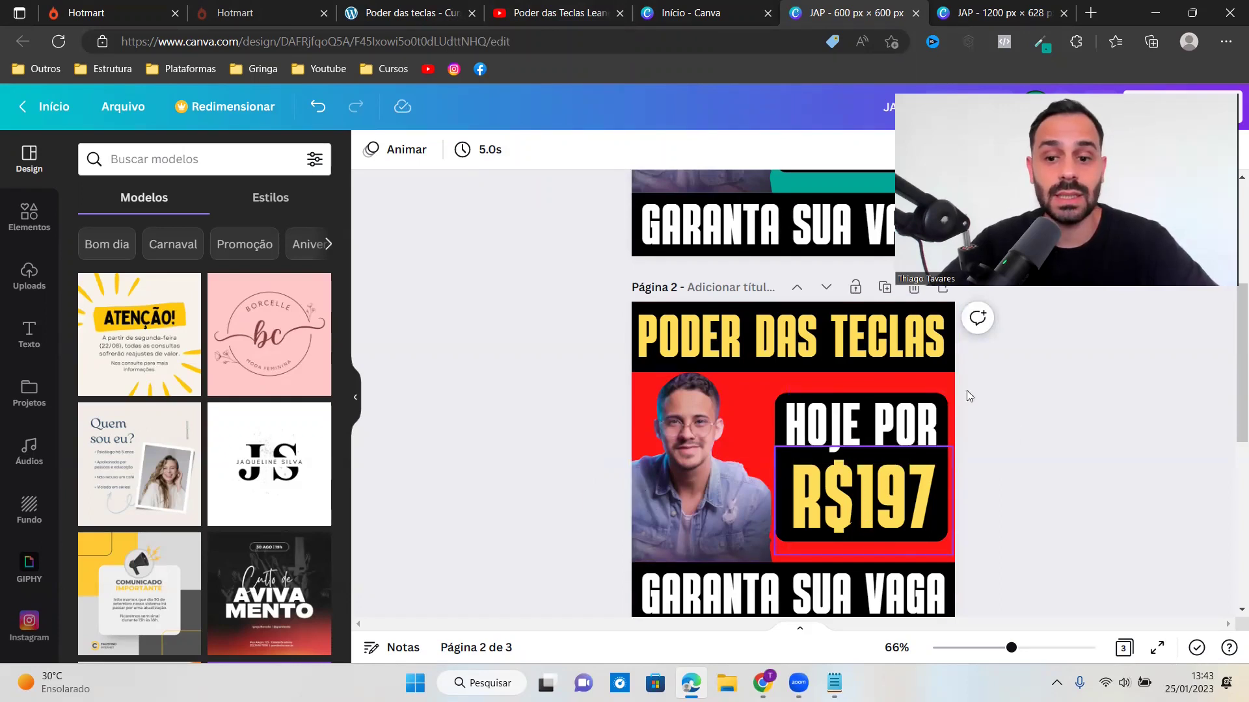
# Step: Examine the square ad images on all pages of the "JAP - 600 px × 600 px" design
pyautogui.scroll(-1, 986, 523)
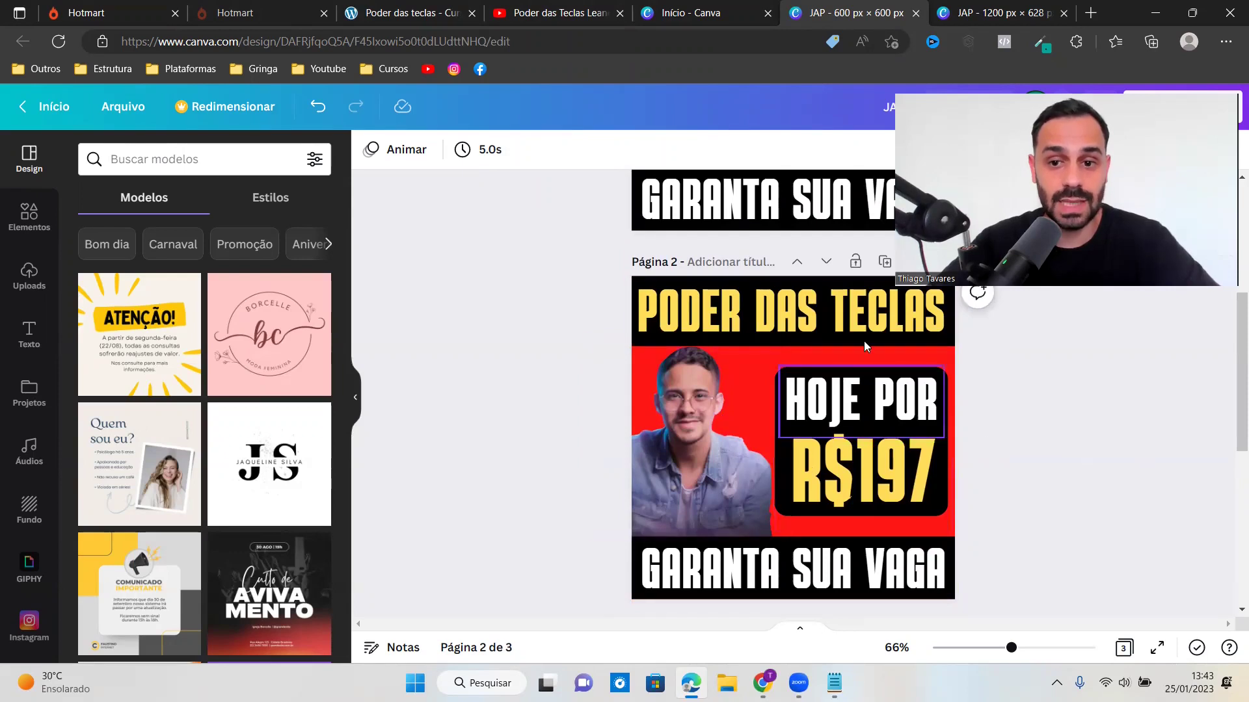
pyautogui.scroll(-1, 1231, 401)
pyautogui.scroll(2, 1231, 396)
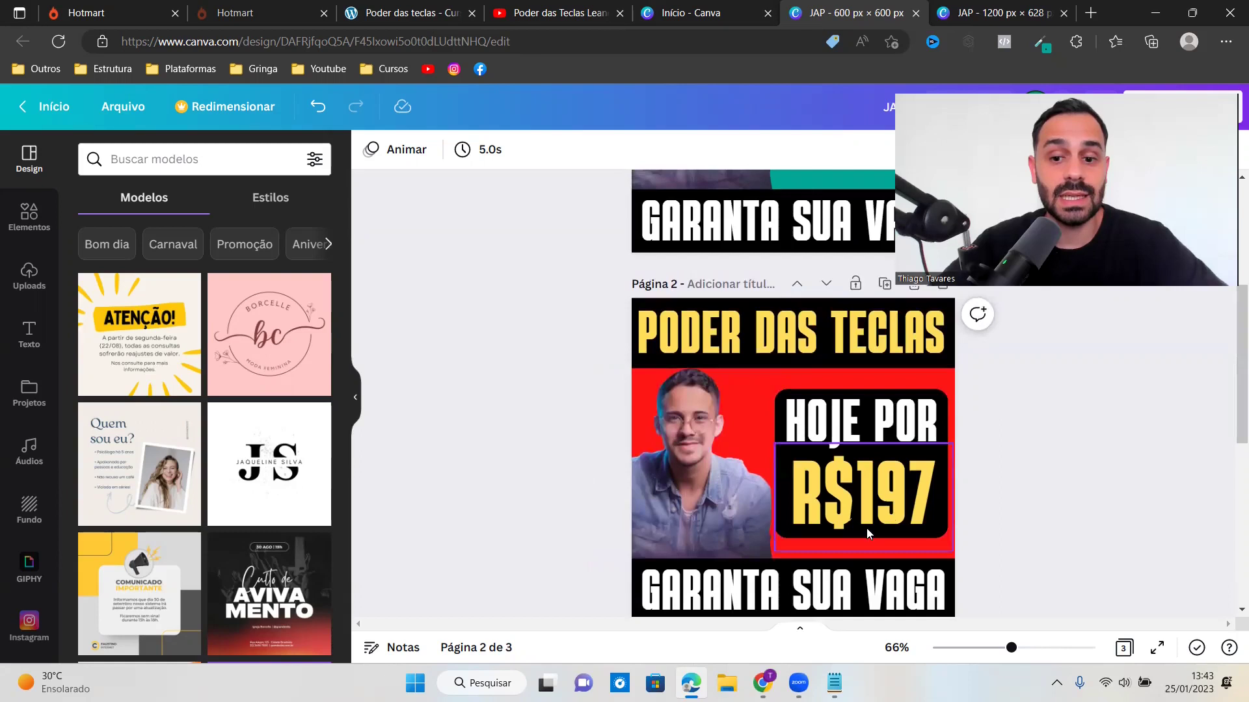
pyautogui.scroll(-5, 1214, 540)
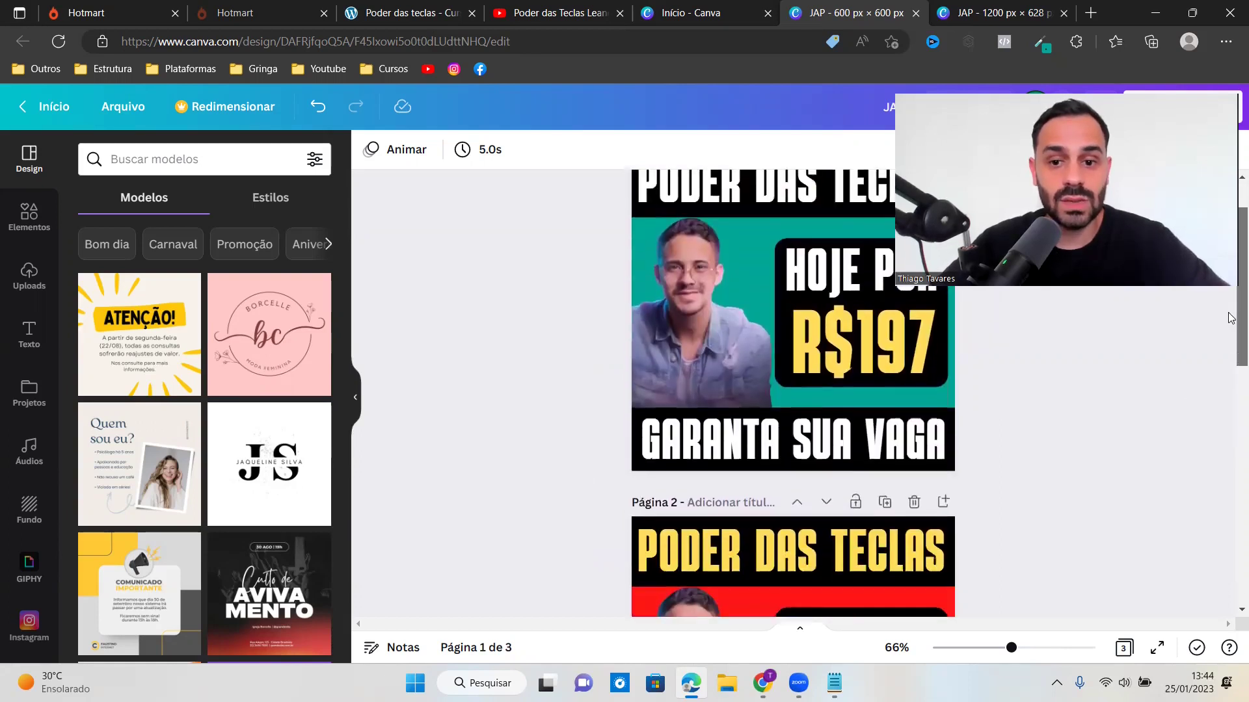
pyautogui.scroll(-2, 1214, 540)
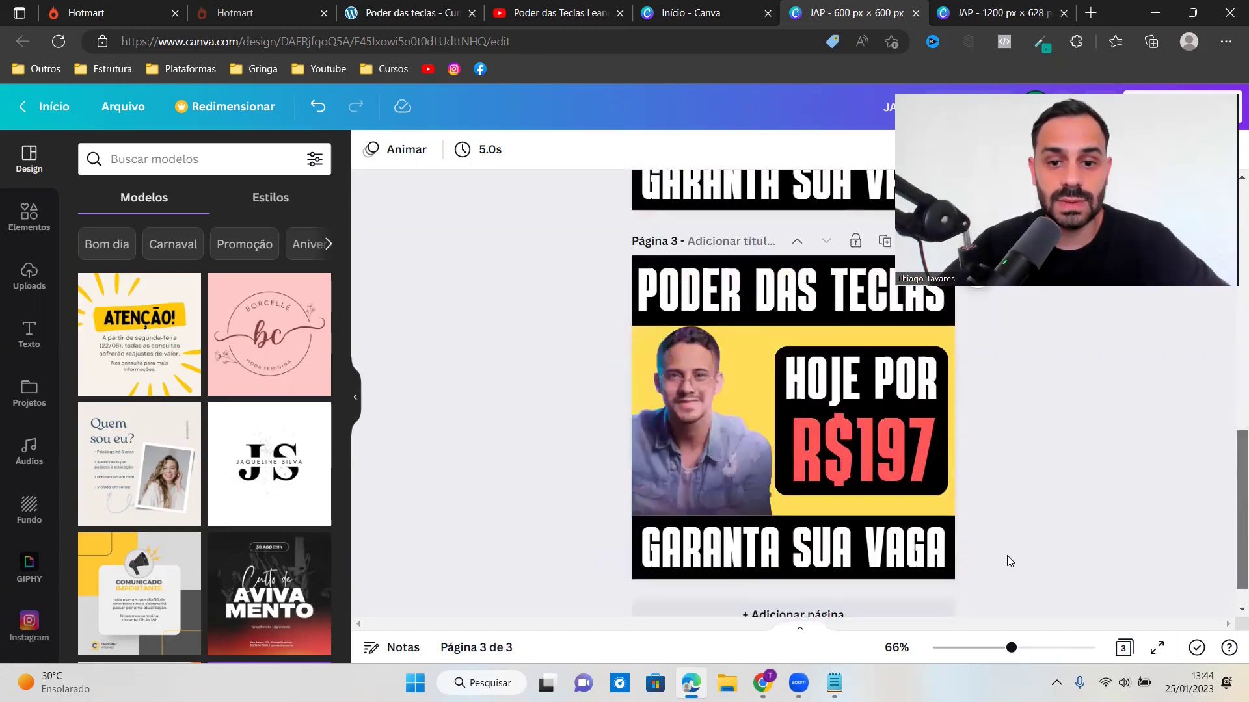
pyautogui.scroll(5, 1231, 500)
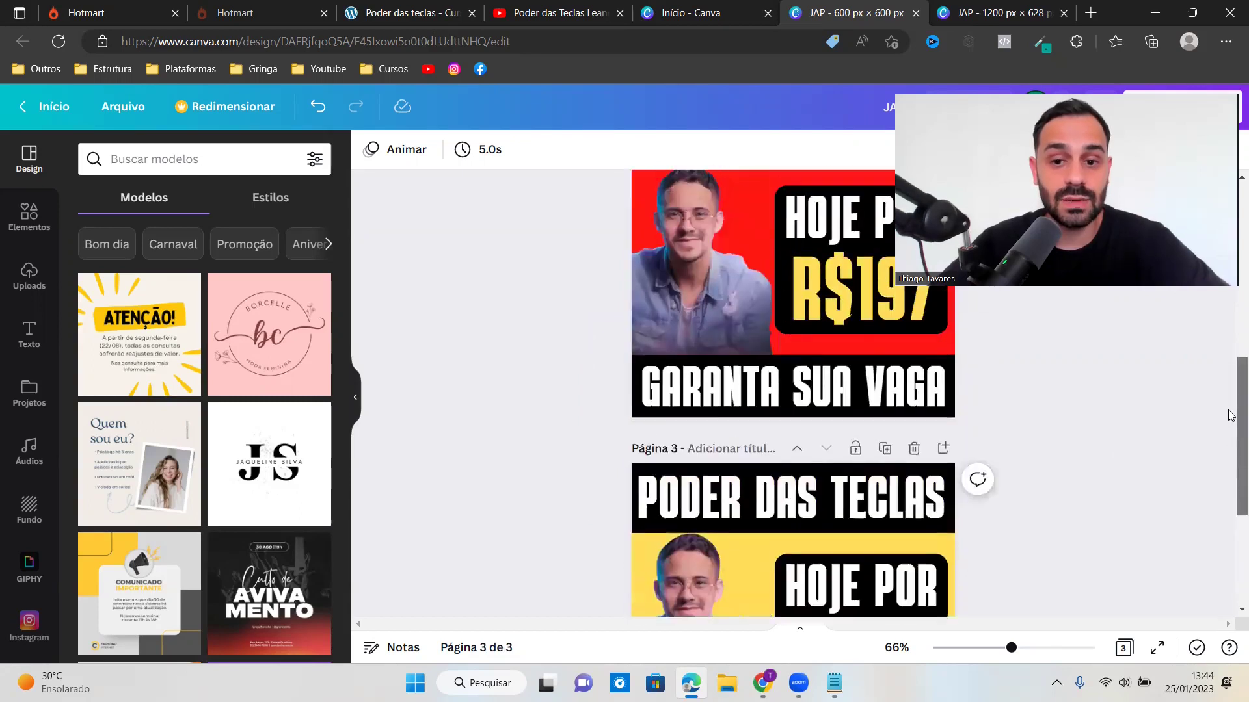
pyautogui.scroll(2, 1231, 374)
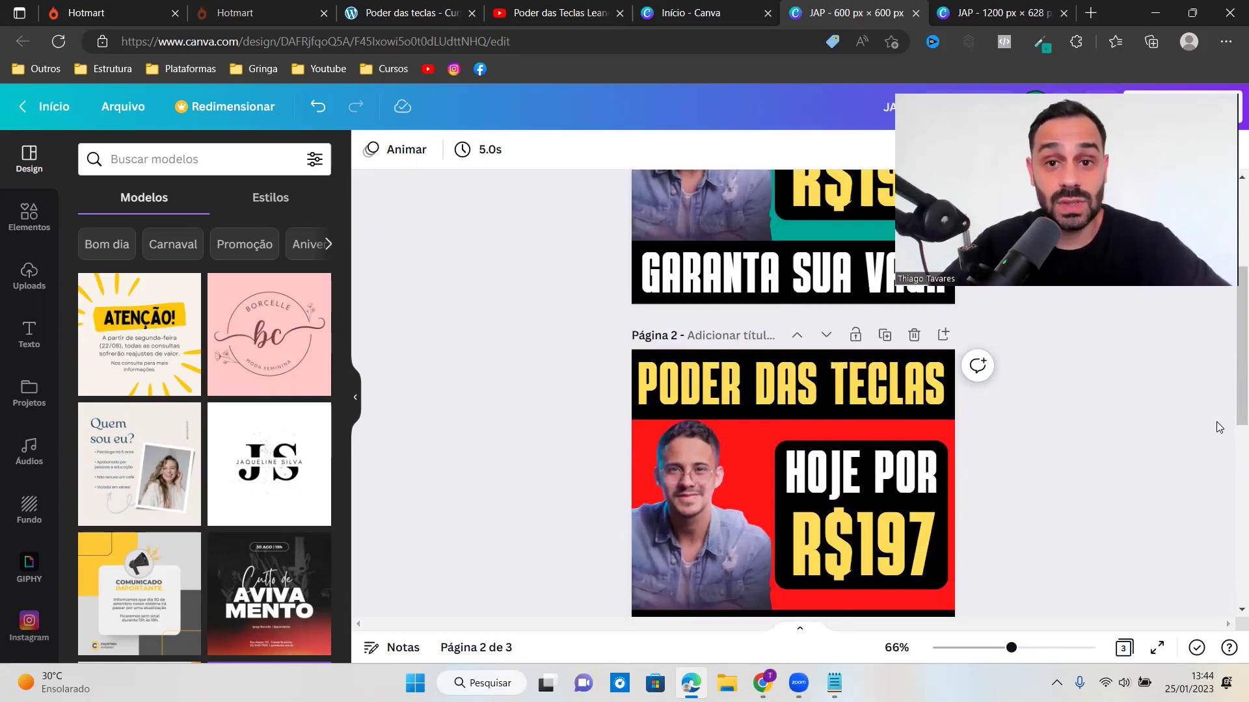
pyautogui.moveTo(1231, 415); pyautogui.dragTo(1231, 327)
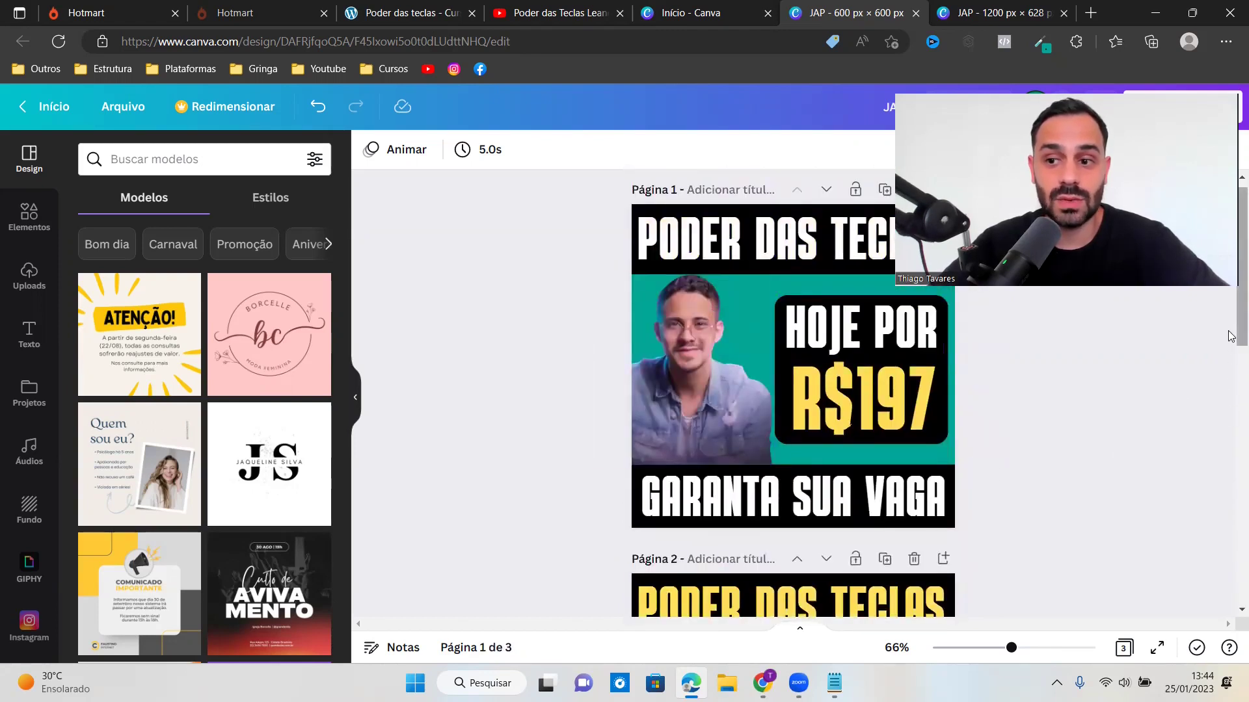
pyautogui.scroll(-1, 1231, 343)
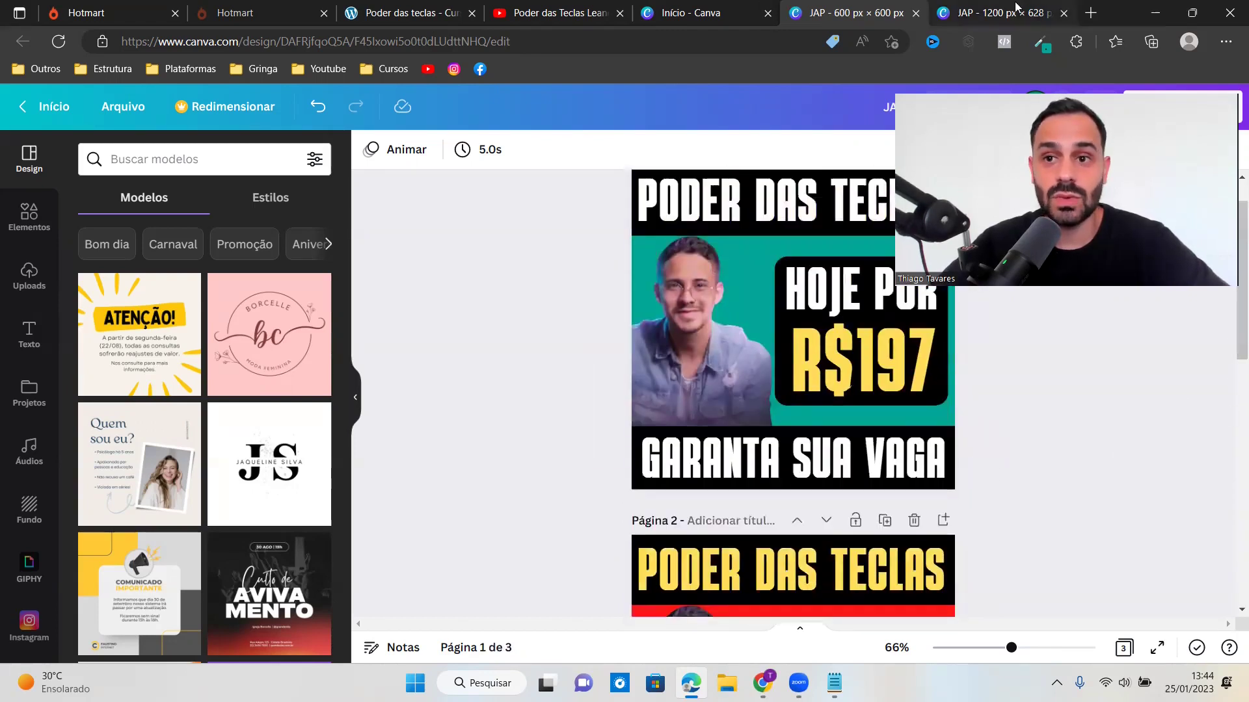
# Step: Open the "JAP - 1200 px × 628 px" design and examine the landscape ad images on both pages
pyautogui.click(1001, 13)
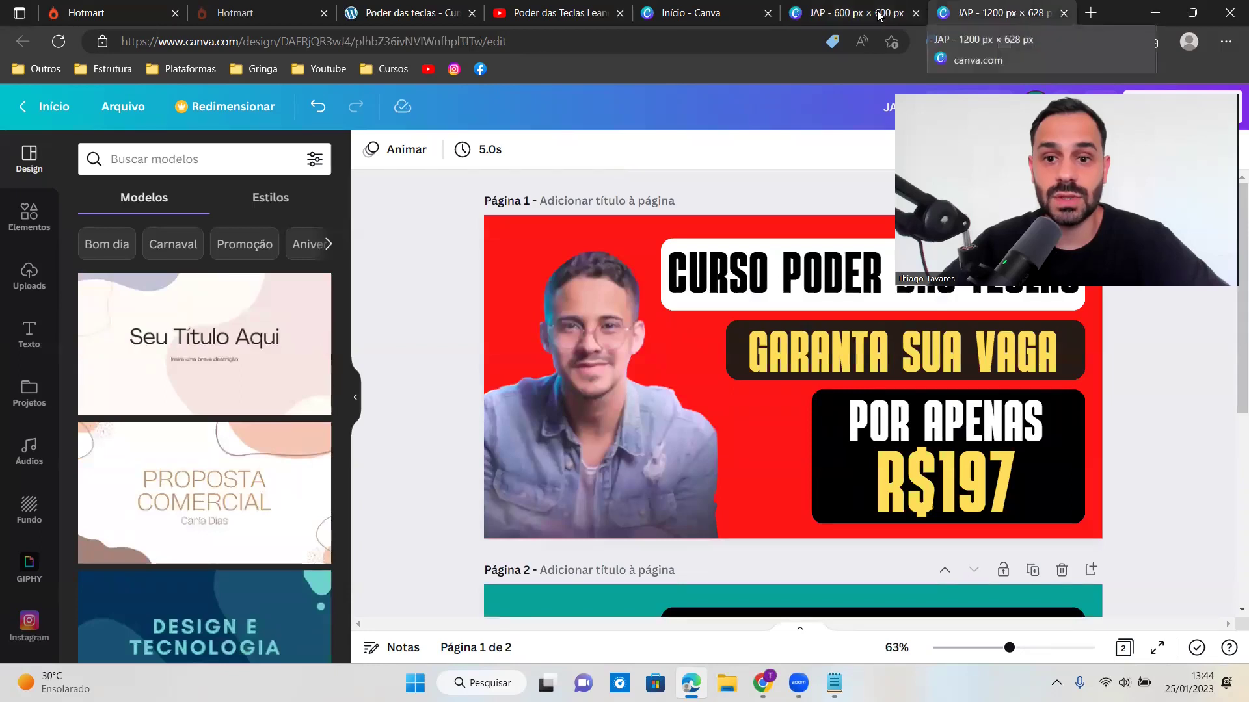
pyautogui.scroll(-5, 1231, 359)
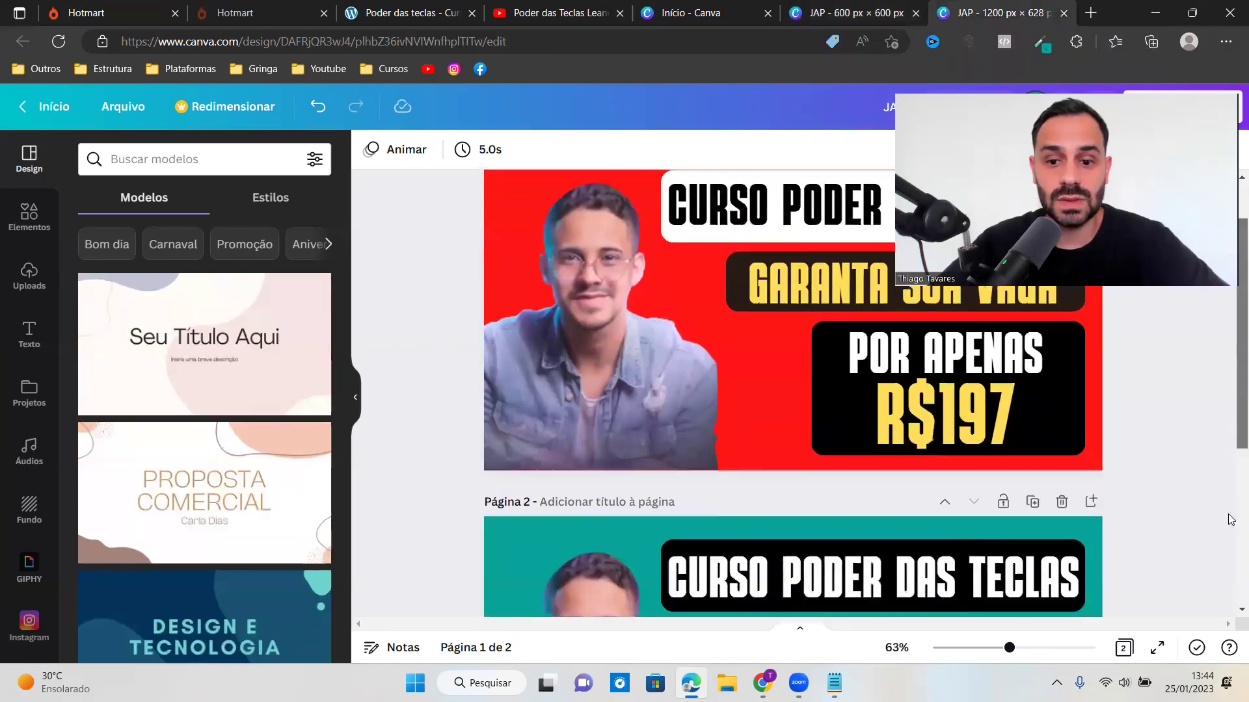
pyautogui.scroll(5, 1231, 358)
pyautogui.scroll(-1, 1231, 390)
pyautogui.scroll(-5, 1231, 407)
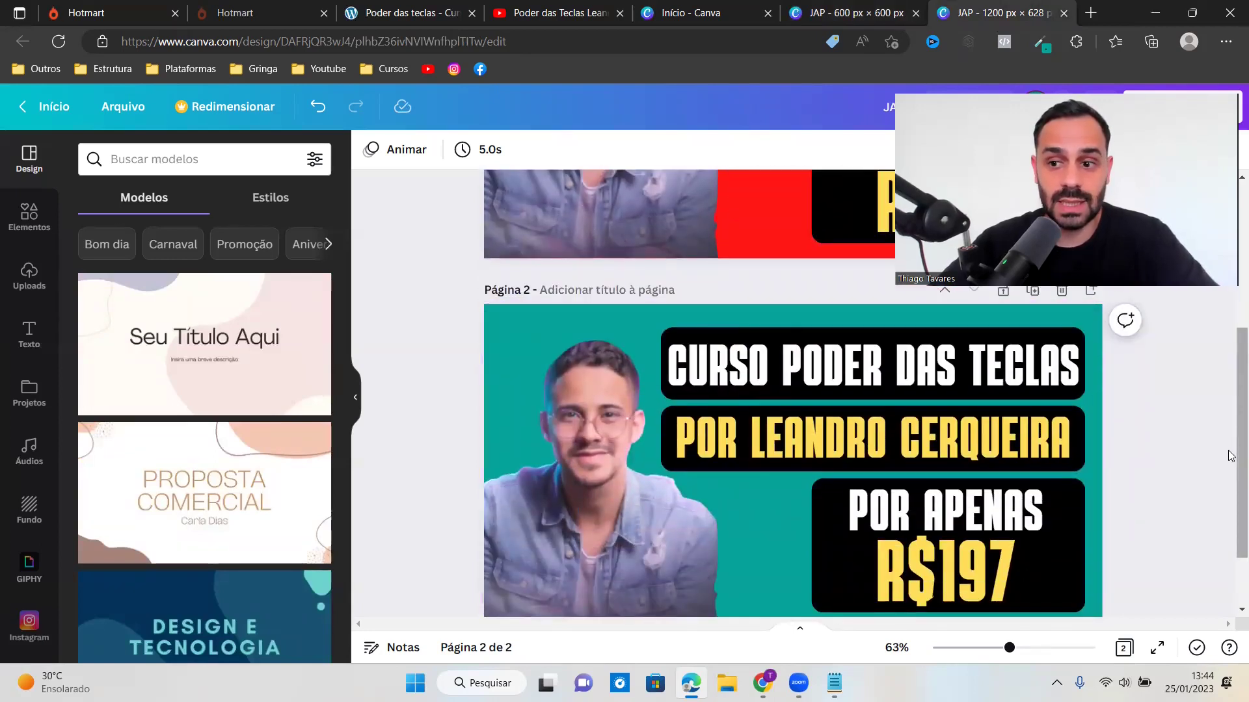
pyautogui.scroll(3, 1229, 364)
pyautogui.scroll(3, 1231, 357)
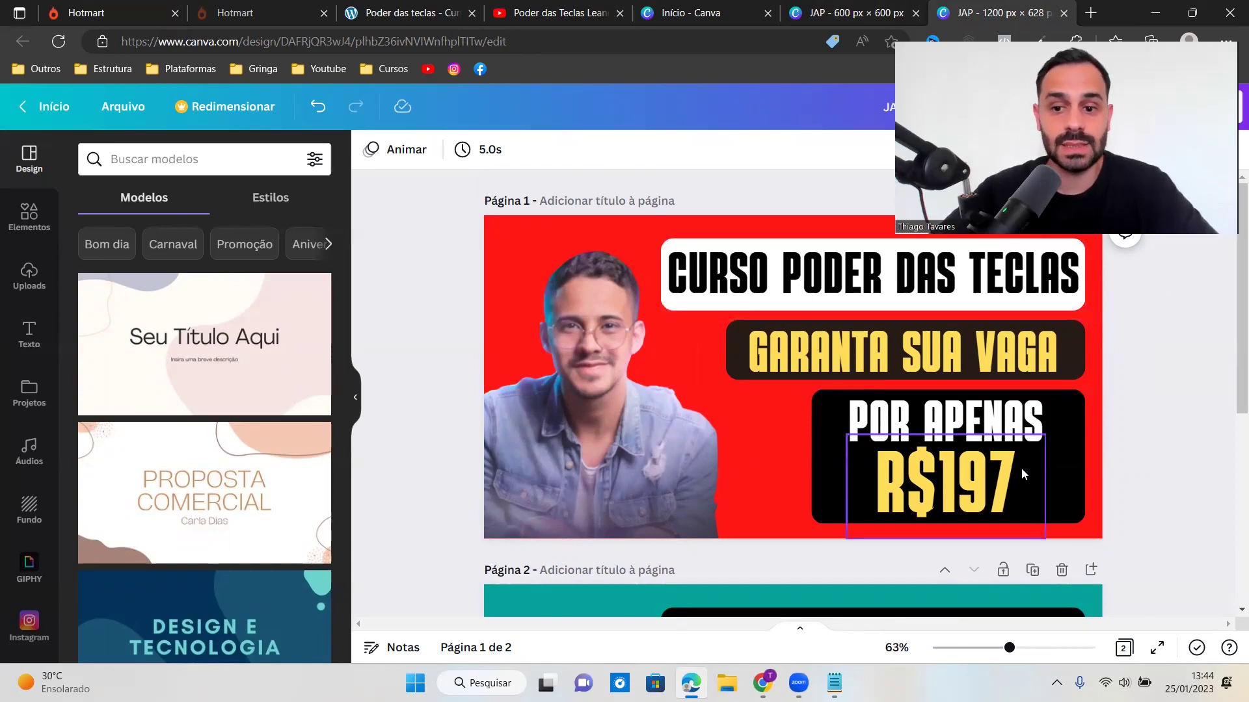
pyautogui.scroll(-5, 1231, 344)
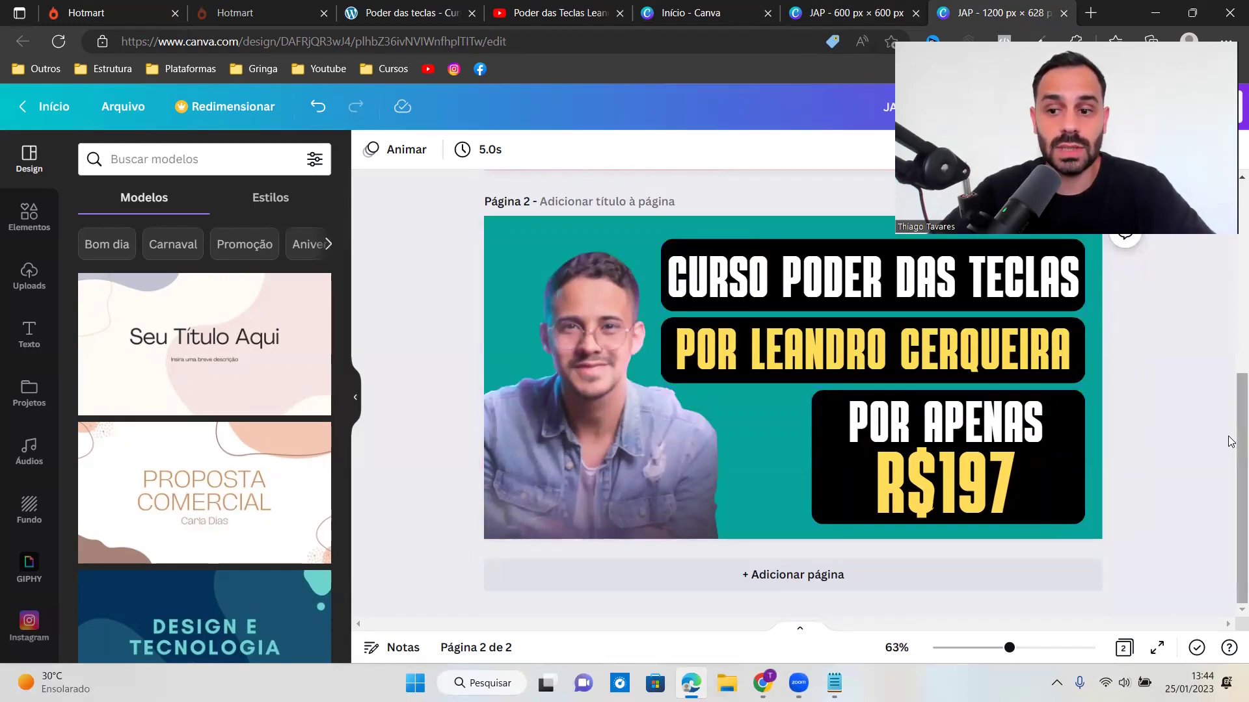
pyautogui.scroll(2, 1231, 359)
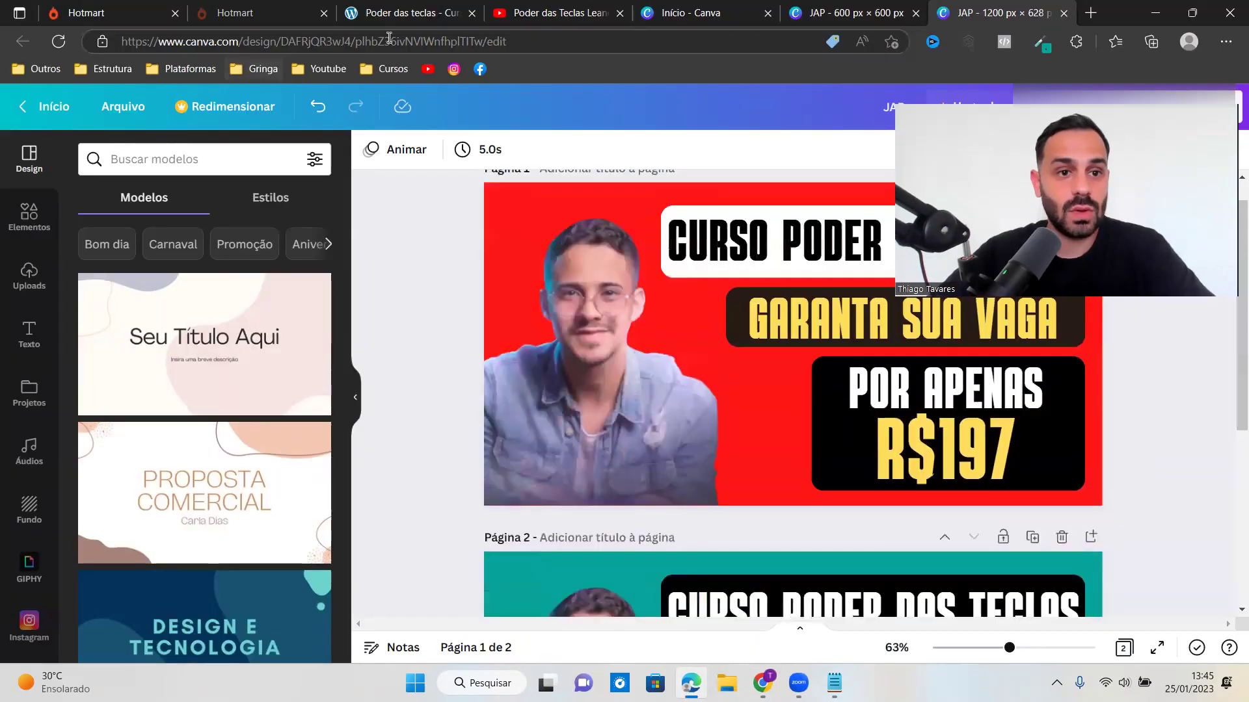
# Step: Copy the Poder das Teclas sales page's affiliate address and enter it as the ad's final URL in Google Ads
pyautogui.click(410, 13)
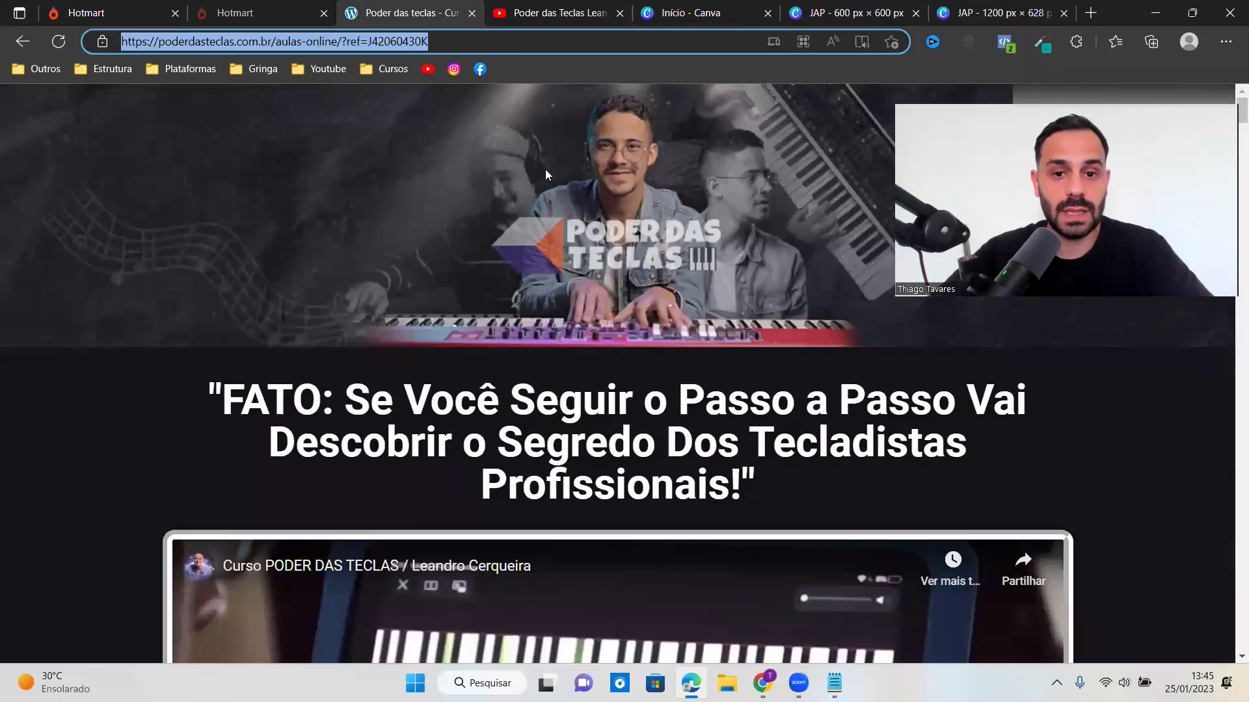
pyautogui.click(762, 683)
pyautogui.click(399, 255)
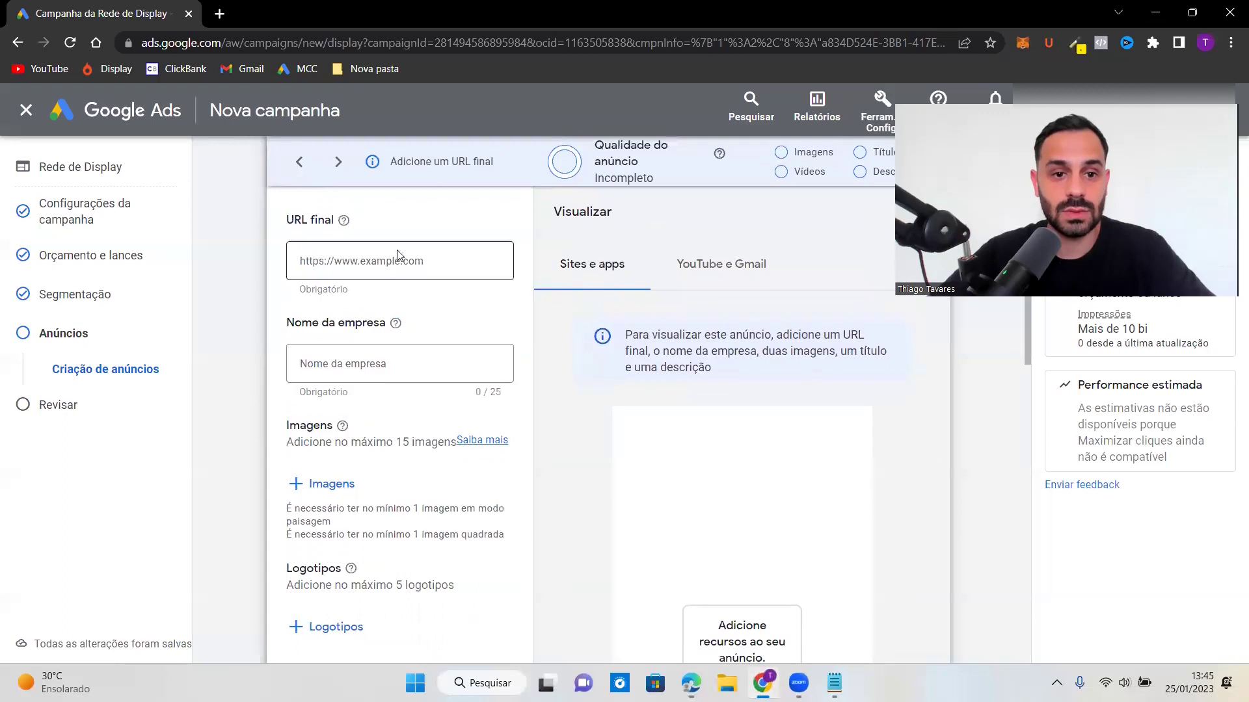
pyautogui.write('https://poderdasteclas.com.br/aulas-online/?ref=J42060430K')
# Step: Set the company name to "Curso Poder Das Teclas" and switch the ad preview to YouTube e Gmail
pyautogui.click(359, 364)
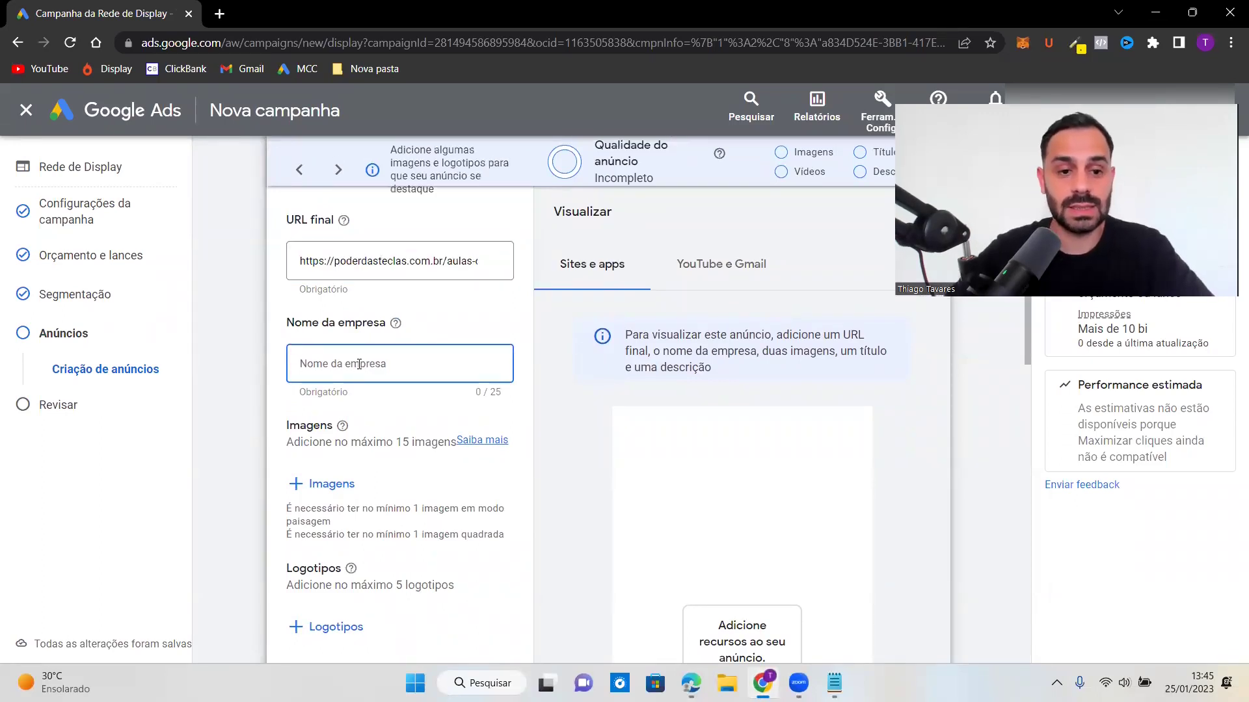
pyautogui.write('Curso')
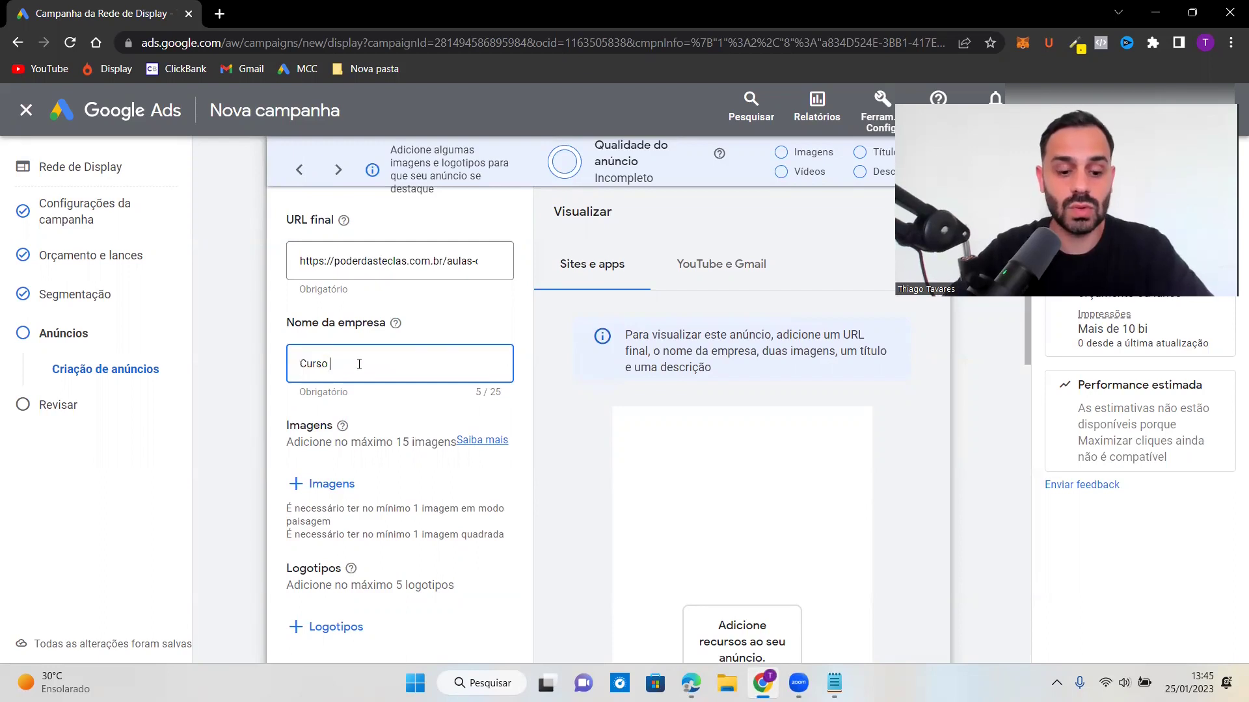
pyautogui.write(' Poder Das Teclas')
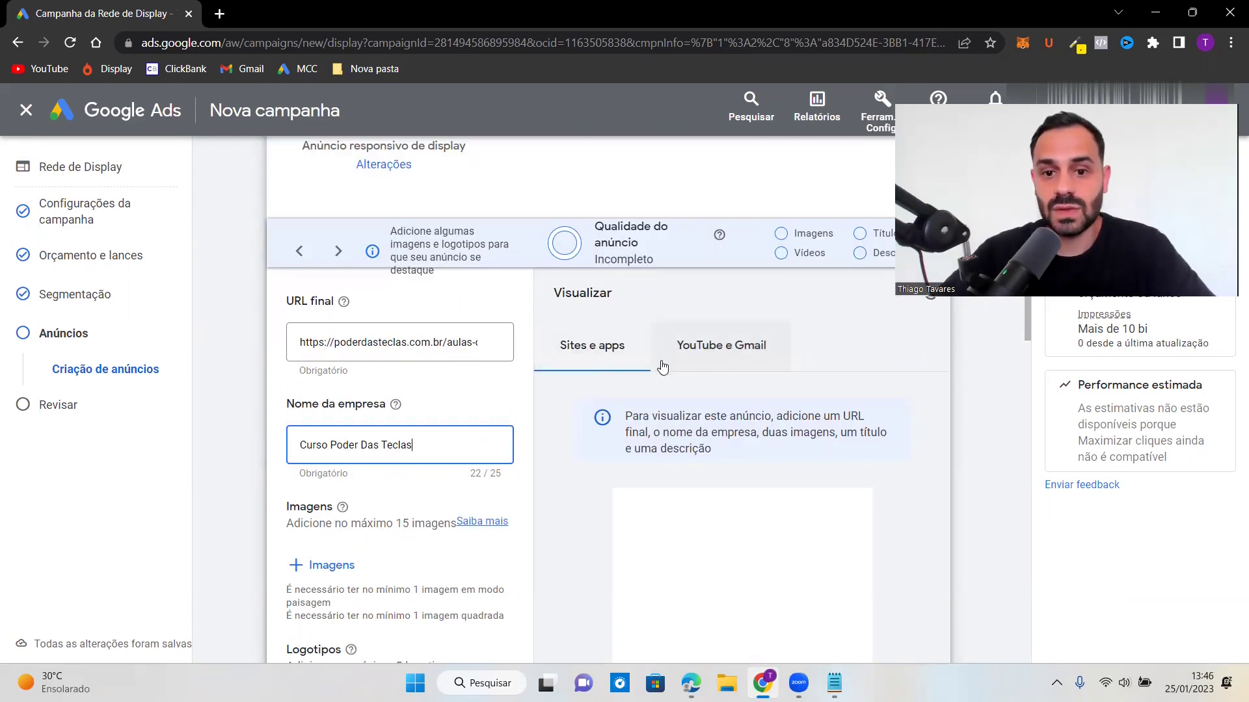
pyautogui.click(699, 345)
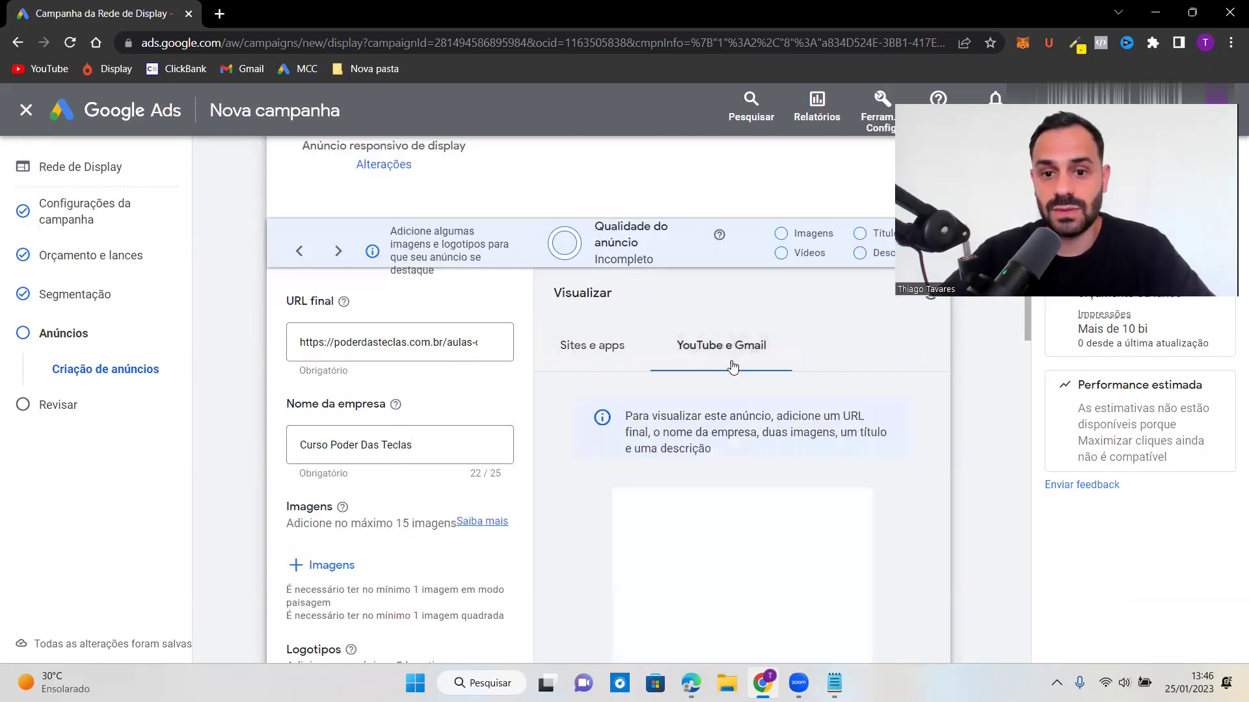
pyautogui.moveTo(1029, 331); pyautogui.dragTo(1027, 357)
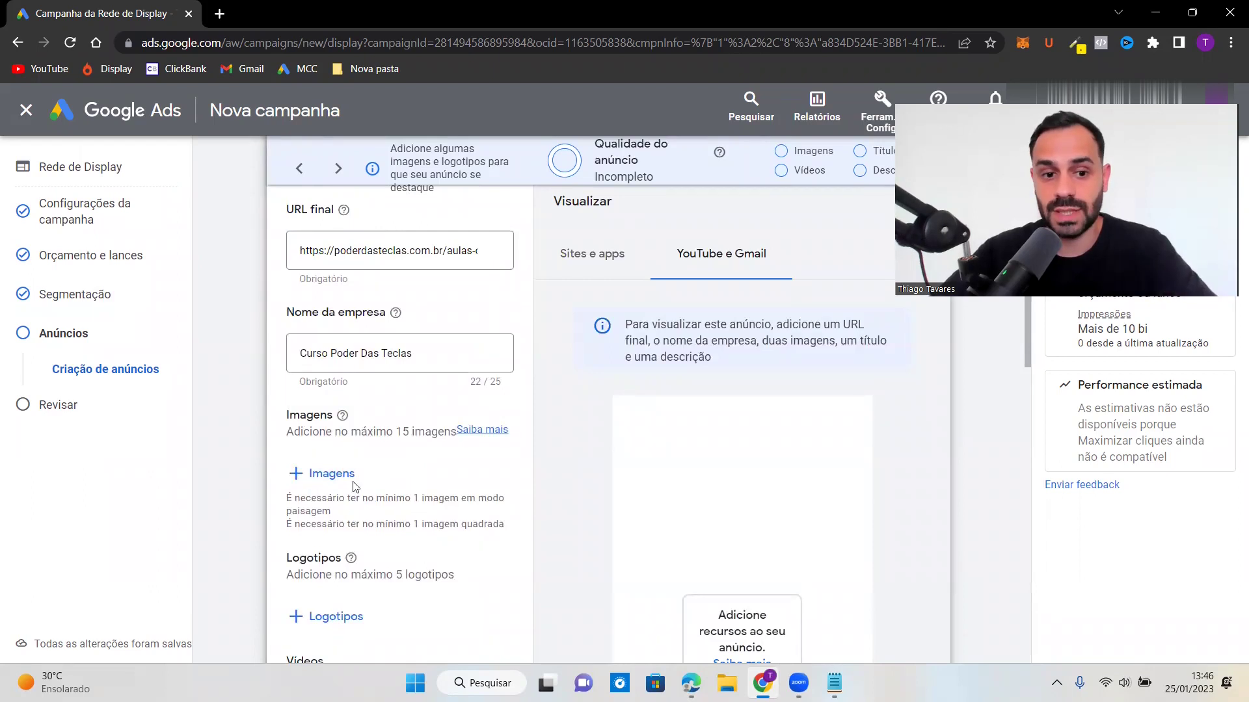
# Step: Upload the three 600 × 600 and two 1200 × 628 PNG images from the computer as ad images
pyautogui.click(335, 481)
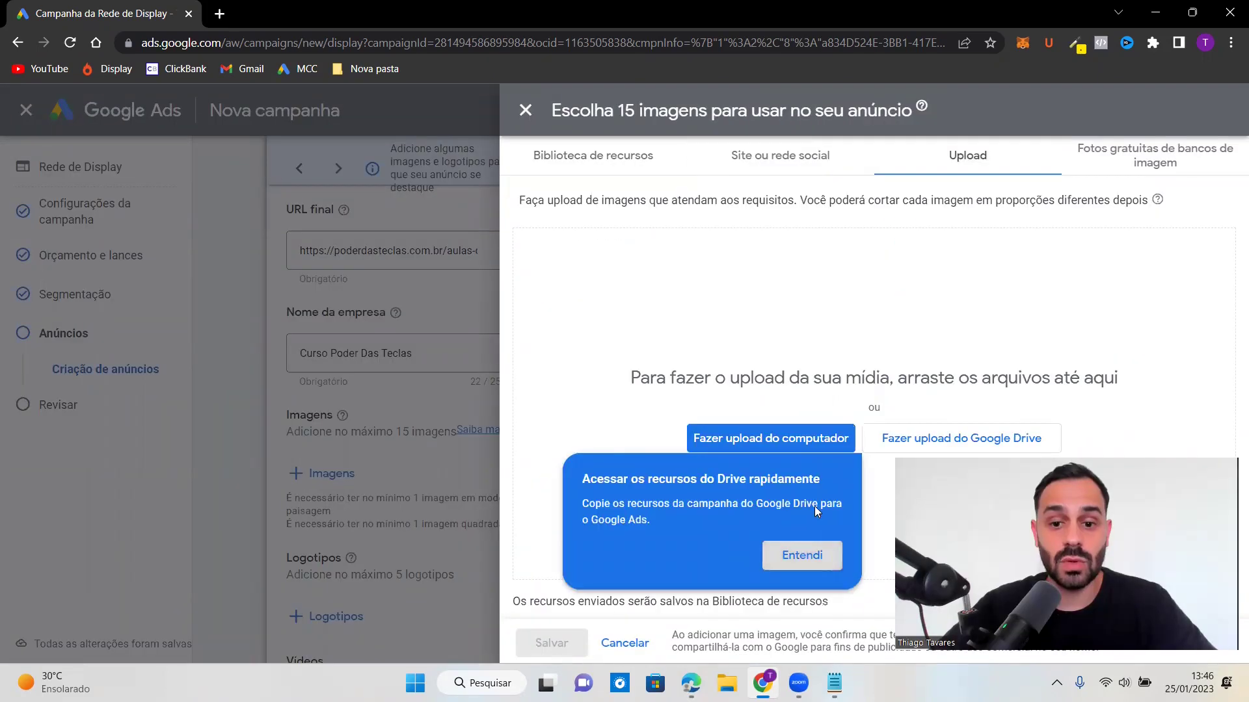
pyautogui.click(805, 556)
pyautogui.click(758, 446)
pyautogui.hotkey('ctrl', 'a')
pyautogui.click(486, 363)
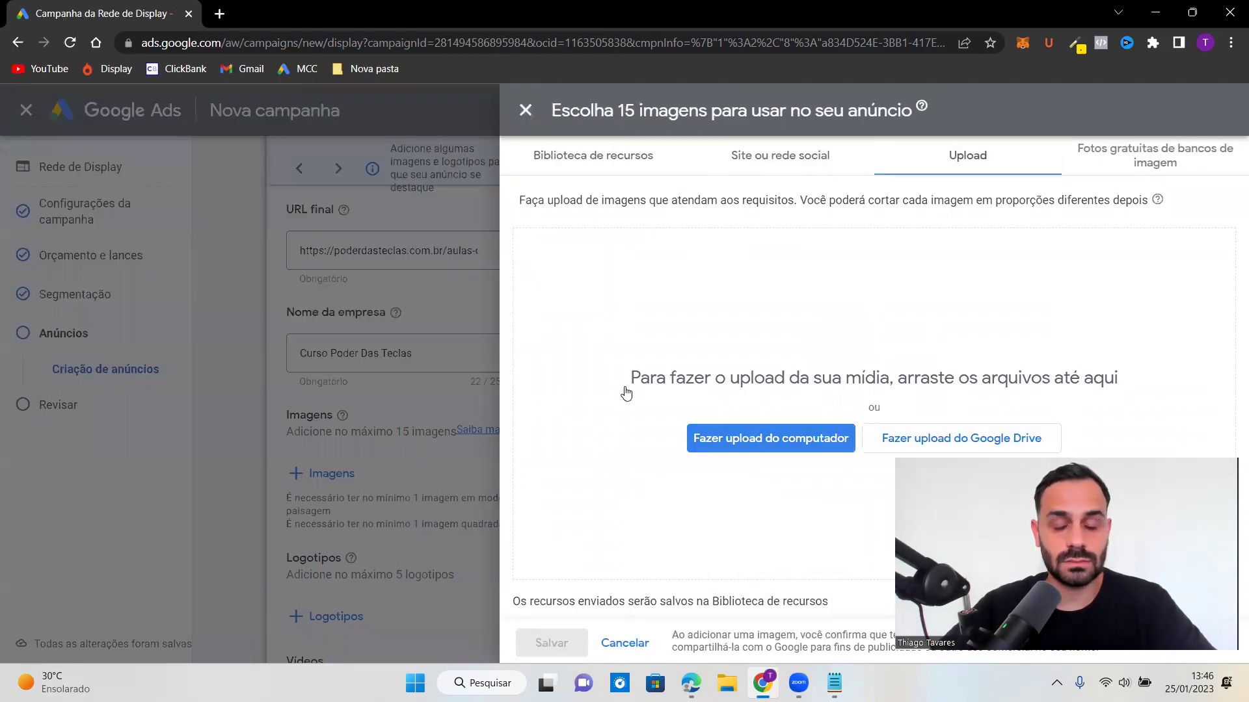
# Step: Try a 1,91:1 crop on the image 1 600.png and go back to only its 1:1 proportion
pyautogui.click(579, 296)
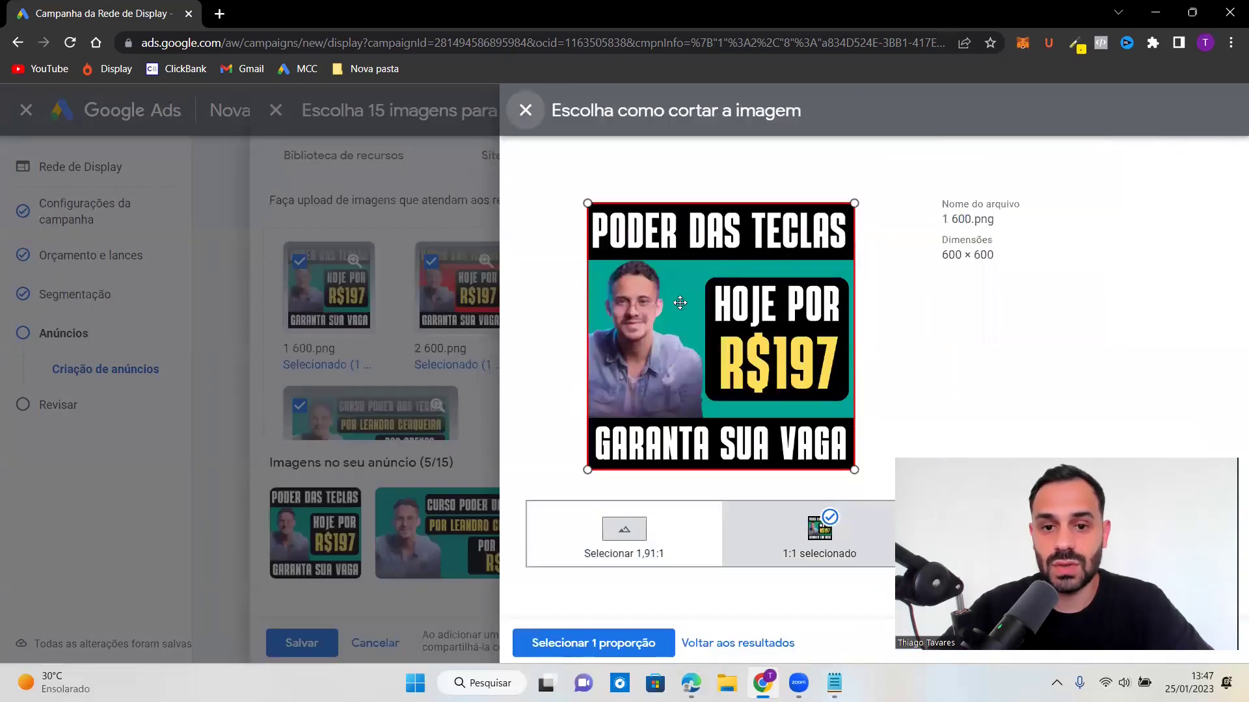
pyautogui.moveTo(719, 298)
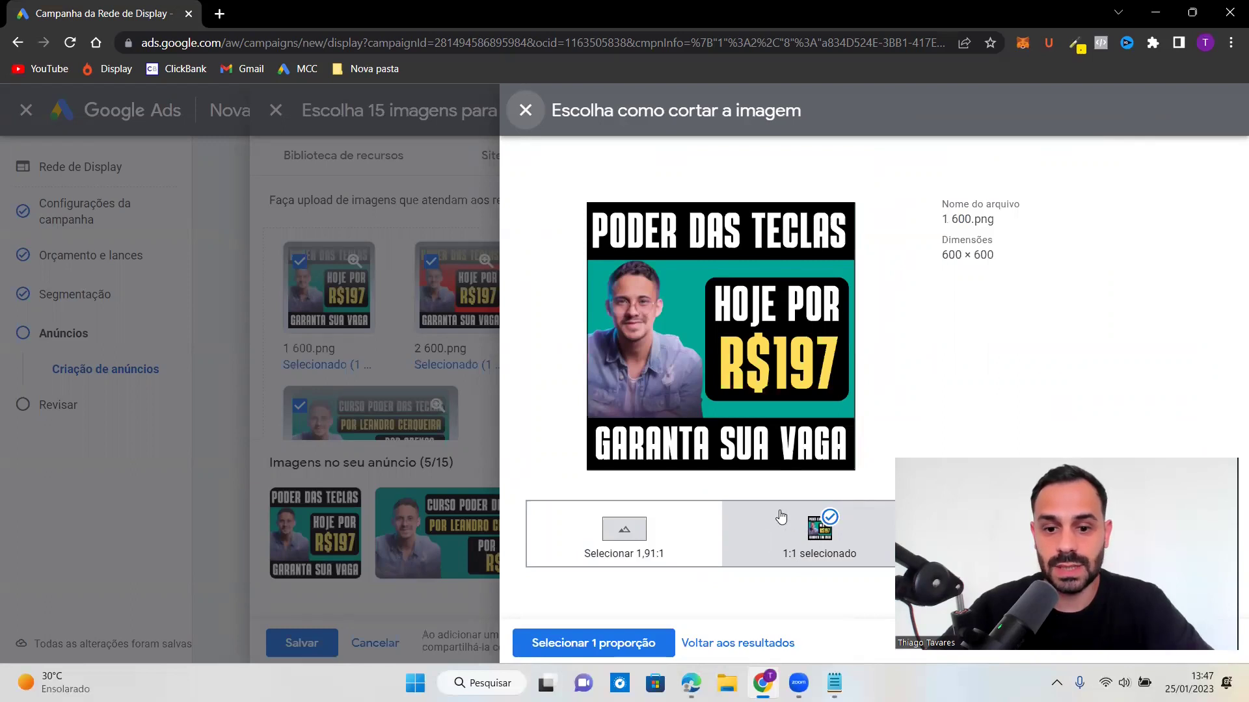
pyautogui.click(606, 531)
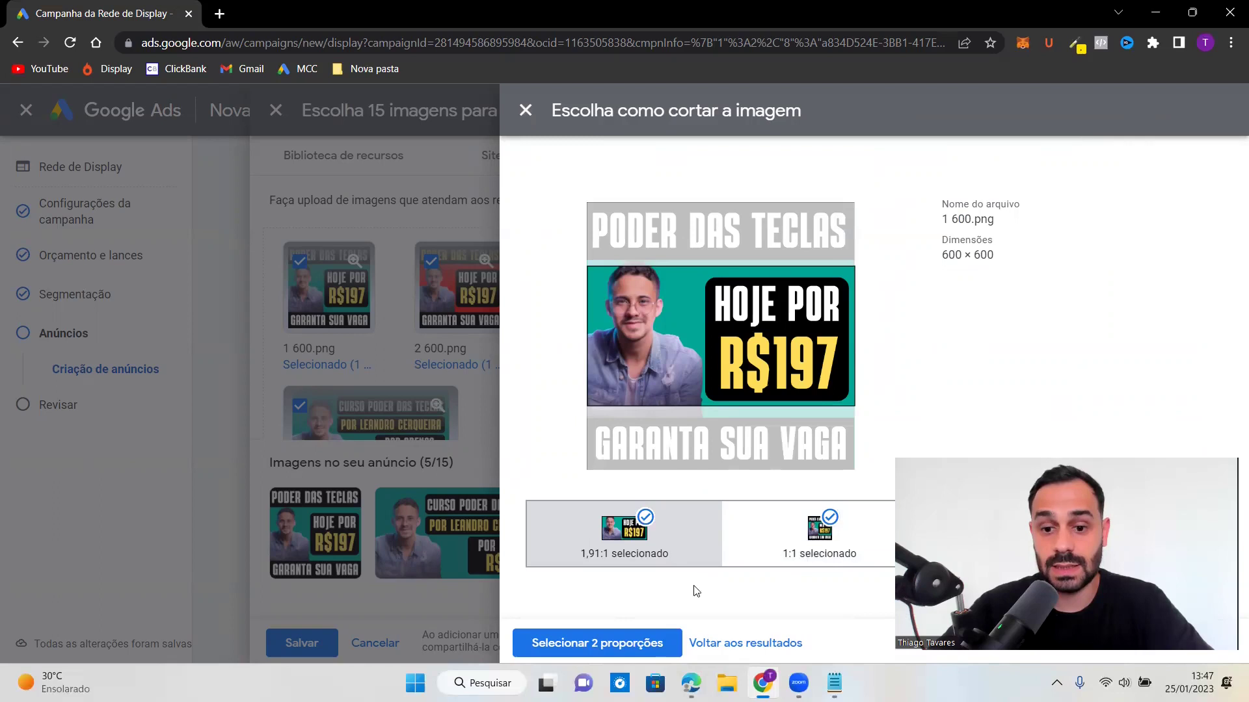
pyautogui.click(645, 519)
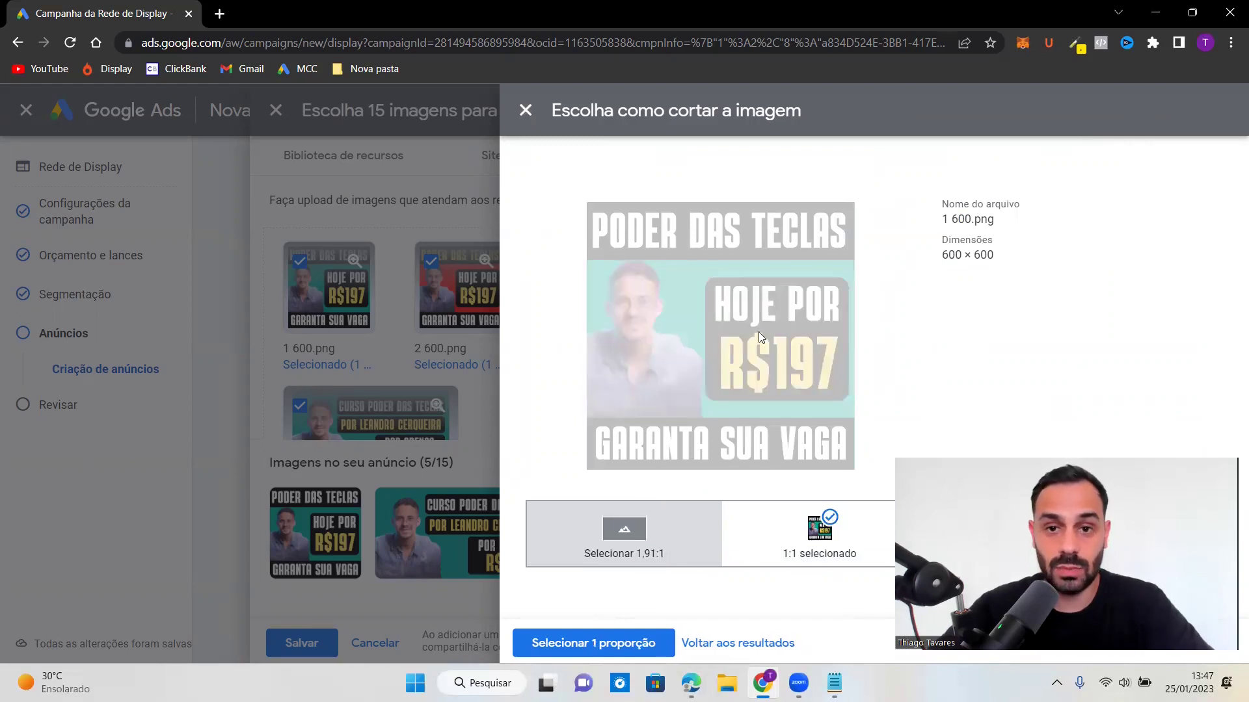
pyautogui.click(811, 549)
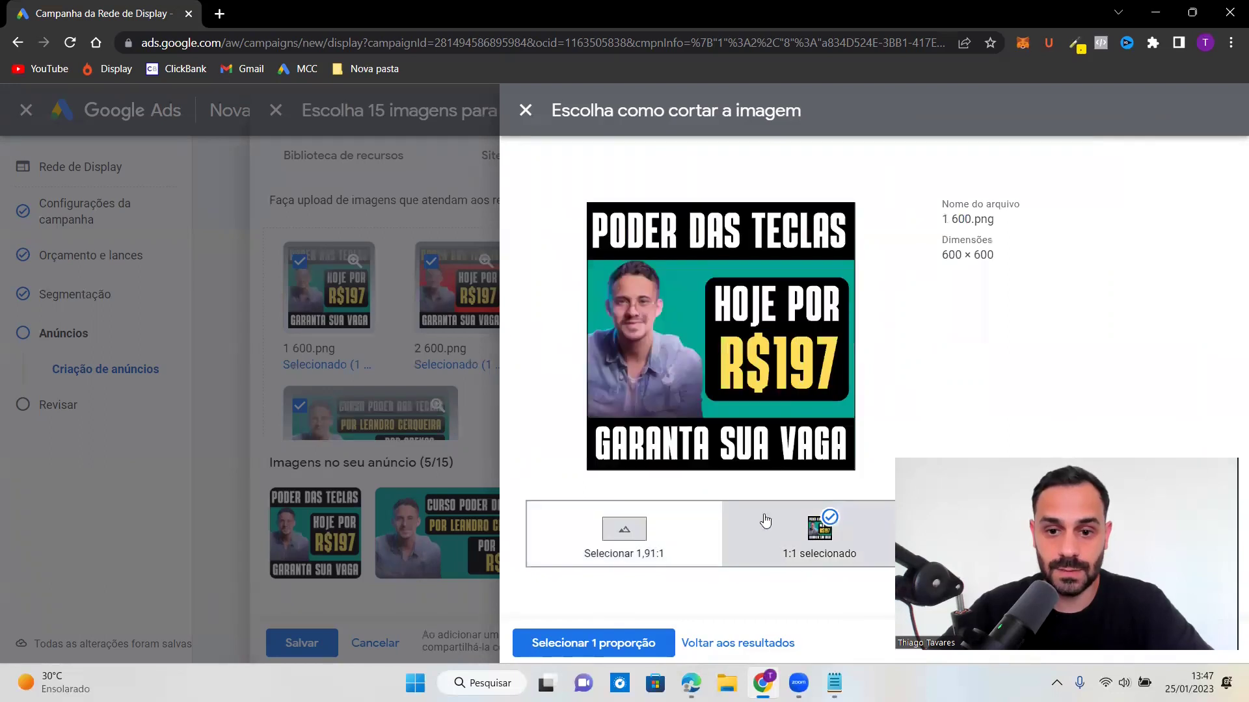
pyautogui.click(593, 641)
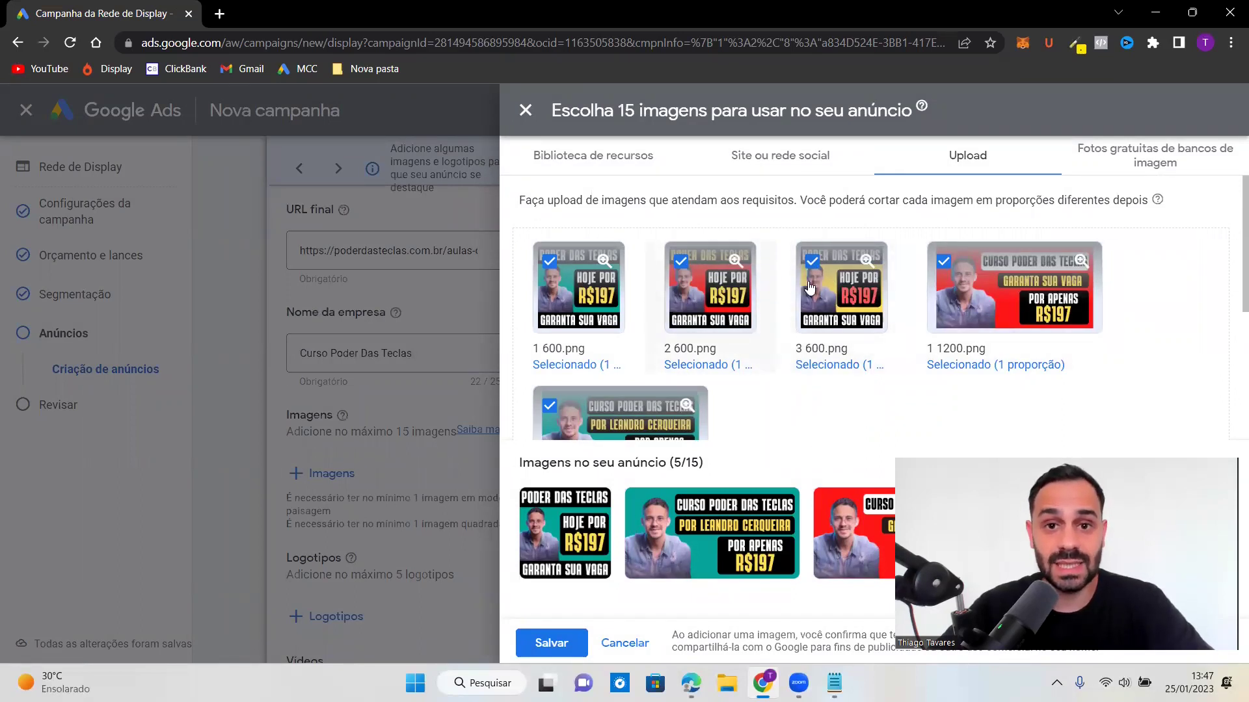
# Step: Try a 1:1 crop on 1 1200.png, keep only its 1,91:1 proportion and save the five images to the ad
pyautogui.click(996, 288)
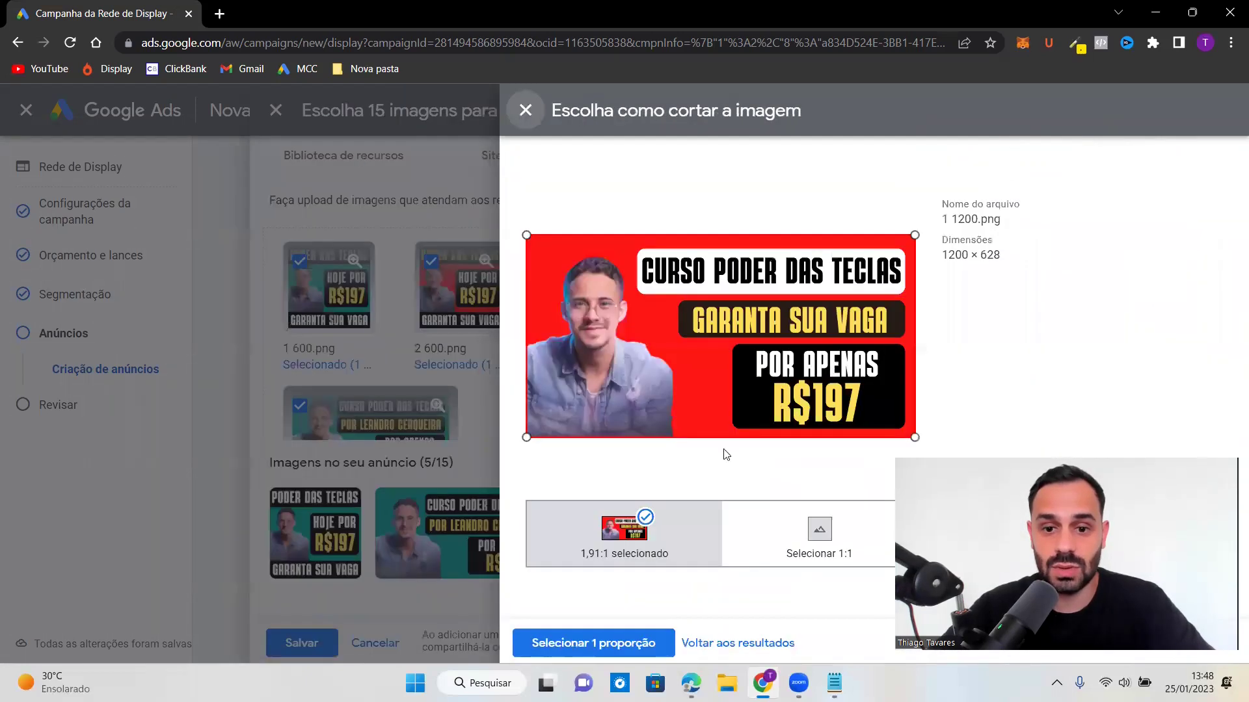
pyautogui.click(806, 528)
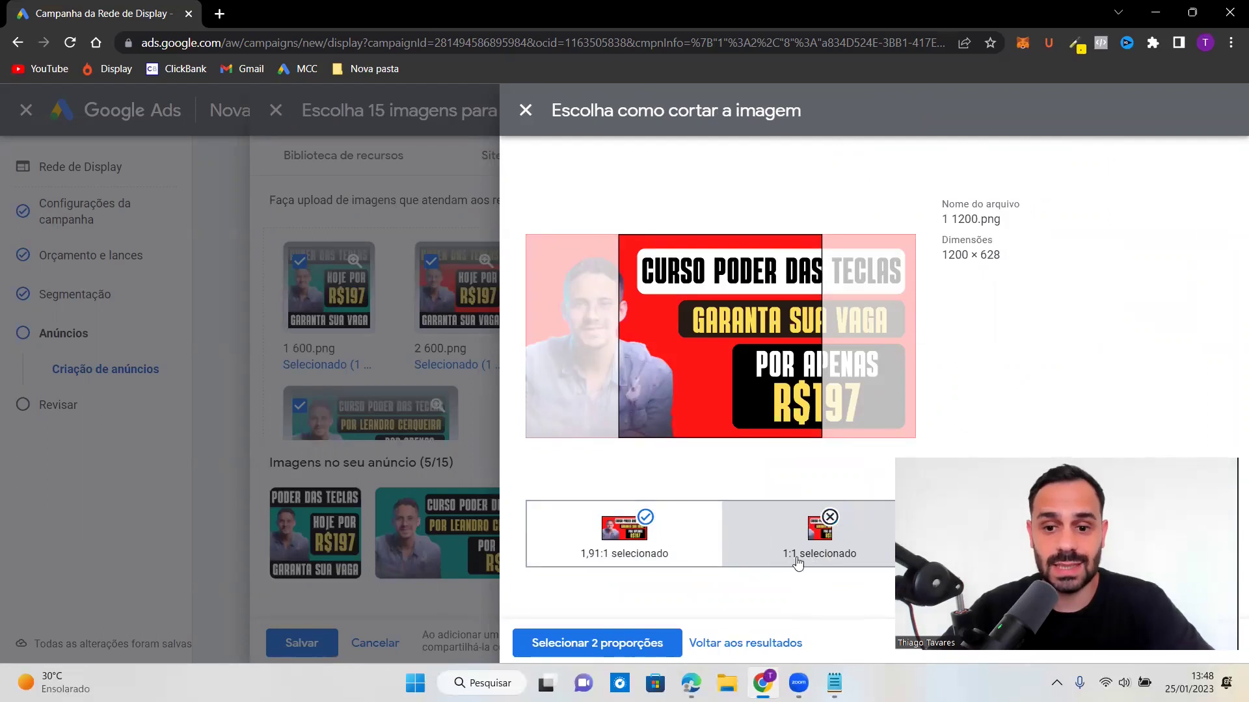
pyautogui.moveTo(665, 320)
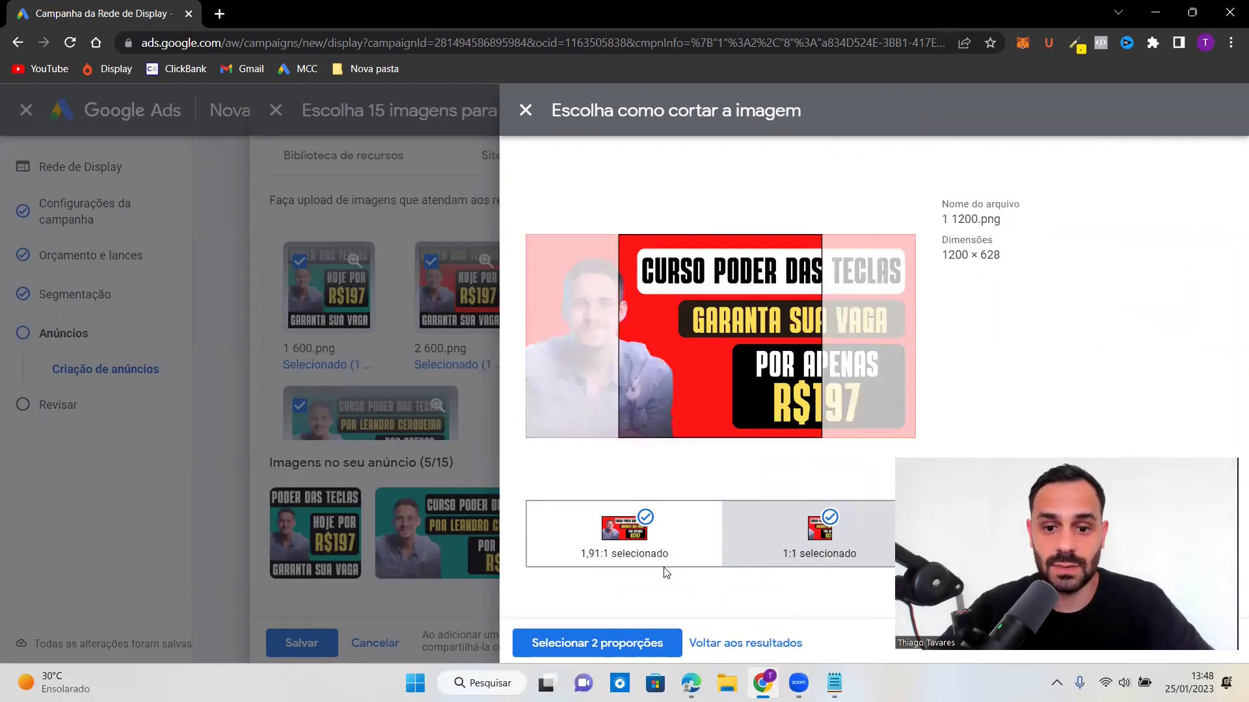
pyautogui.click(841, 521)
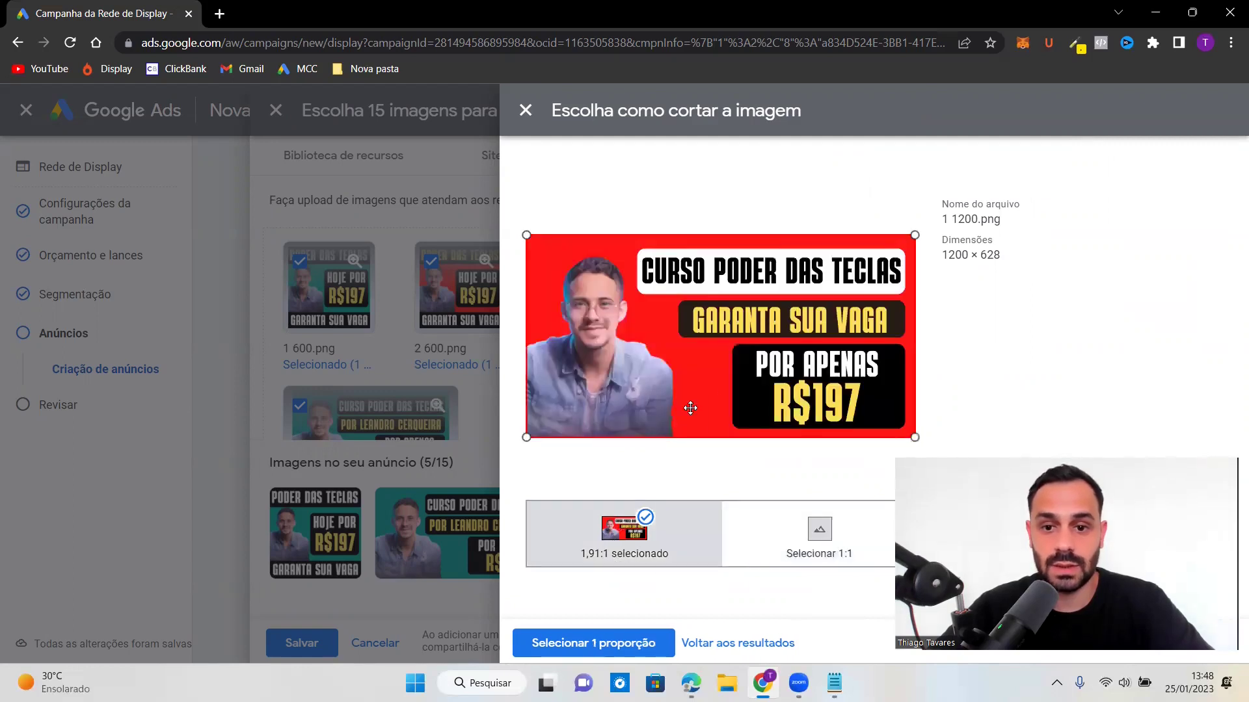
pyautogui.click(589, 643)
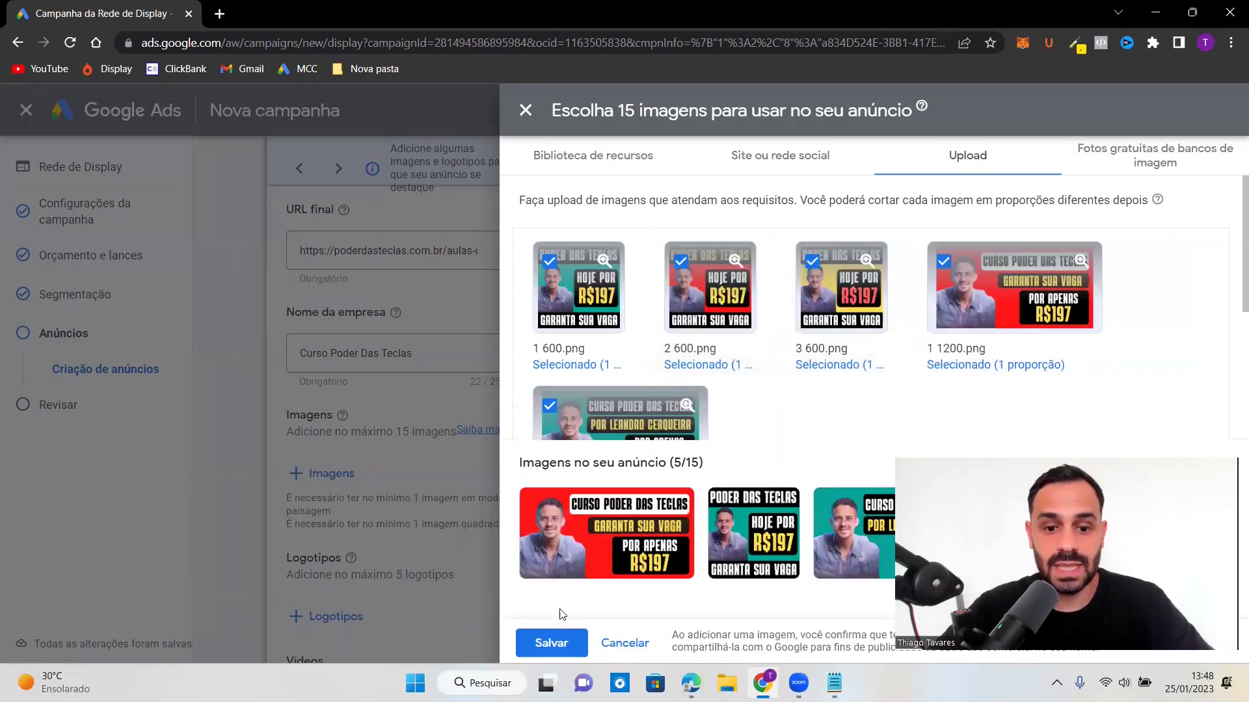
pyautogui.click(552, 642)
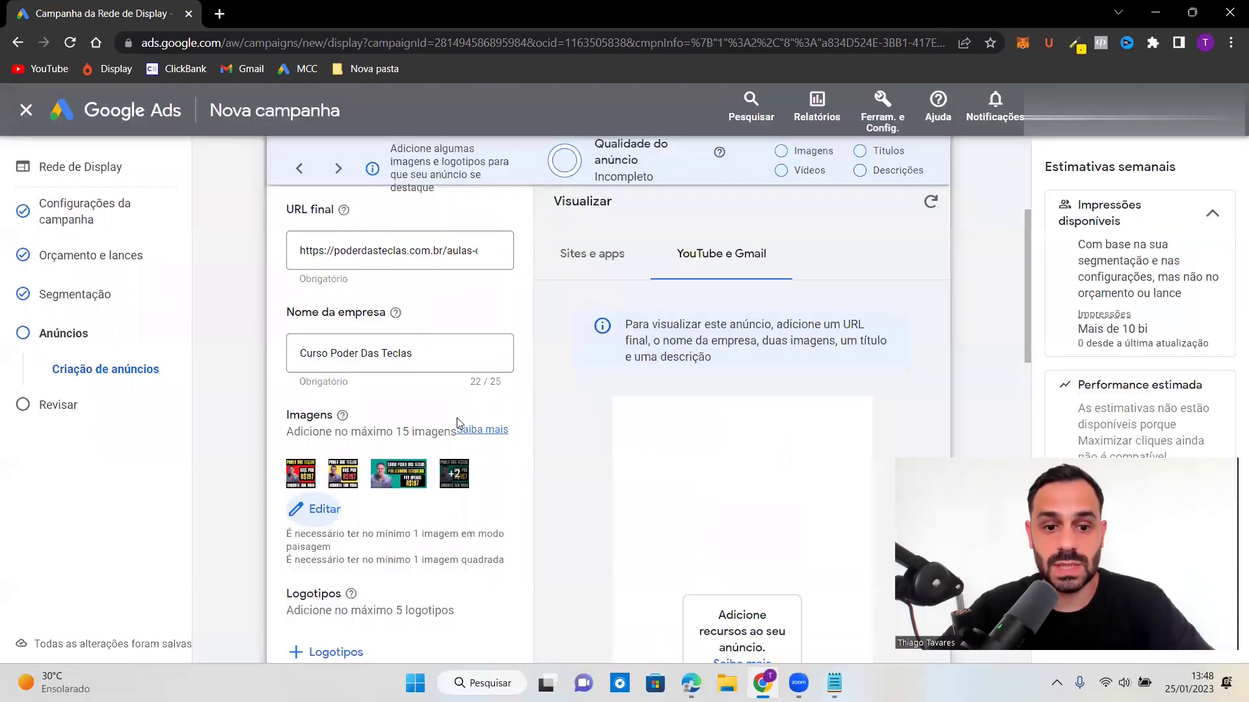
# Step: Add 2 1200.png from the asset library as a logo, keeping only the 4:1 crop across its upper part
pyautogui.scroll(-4, 319, 407)
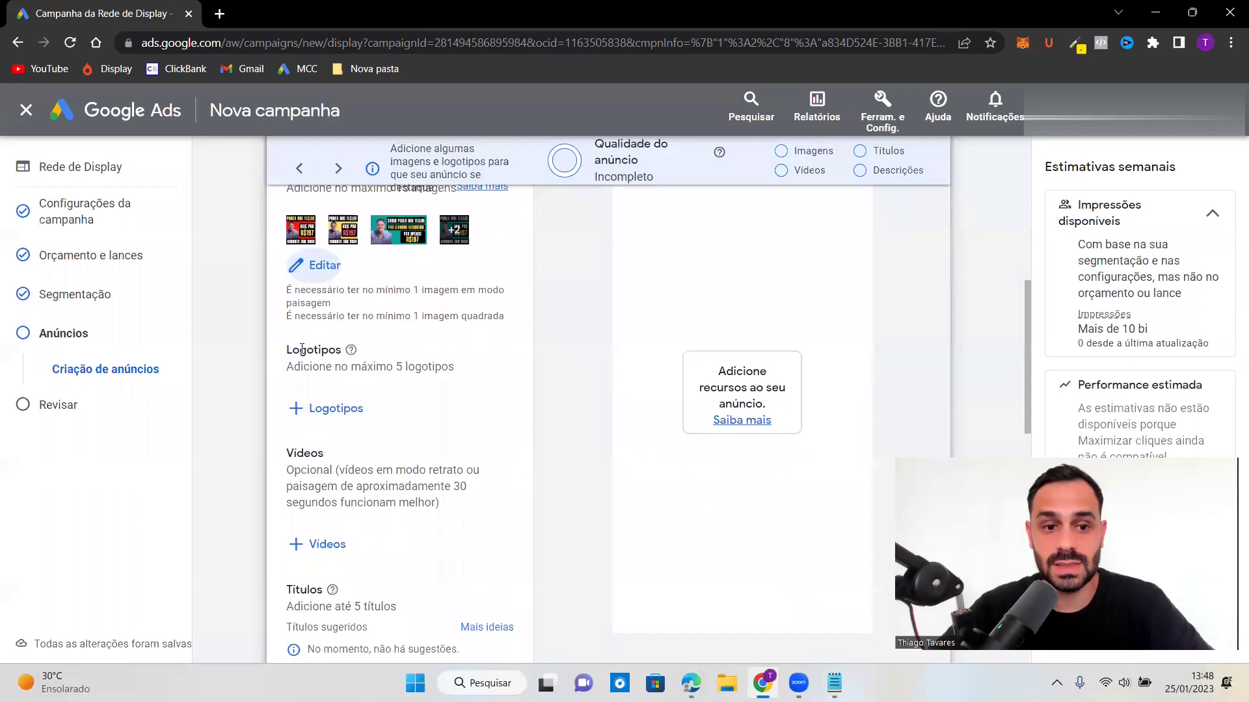
pyautogui.click(335, 408)
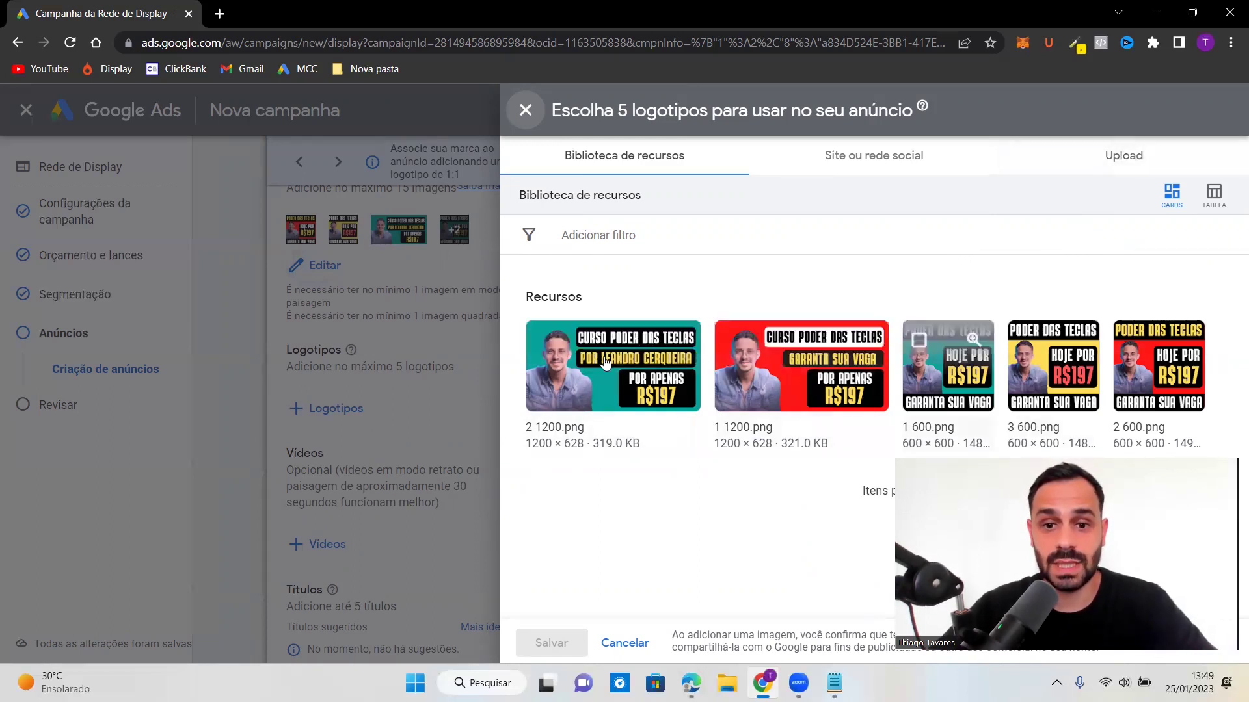
pyautogui.click(567, 358)
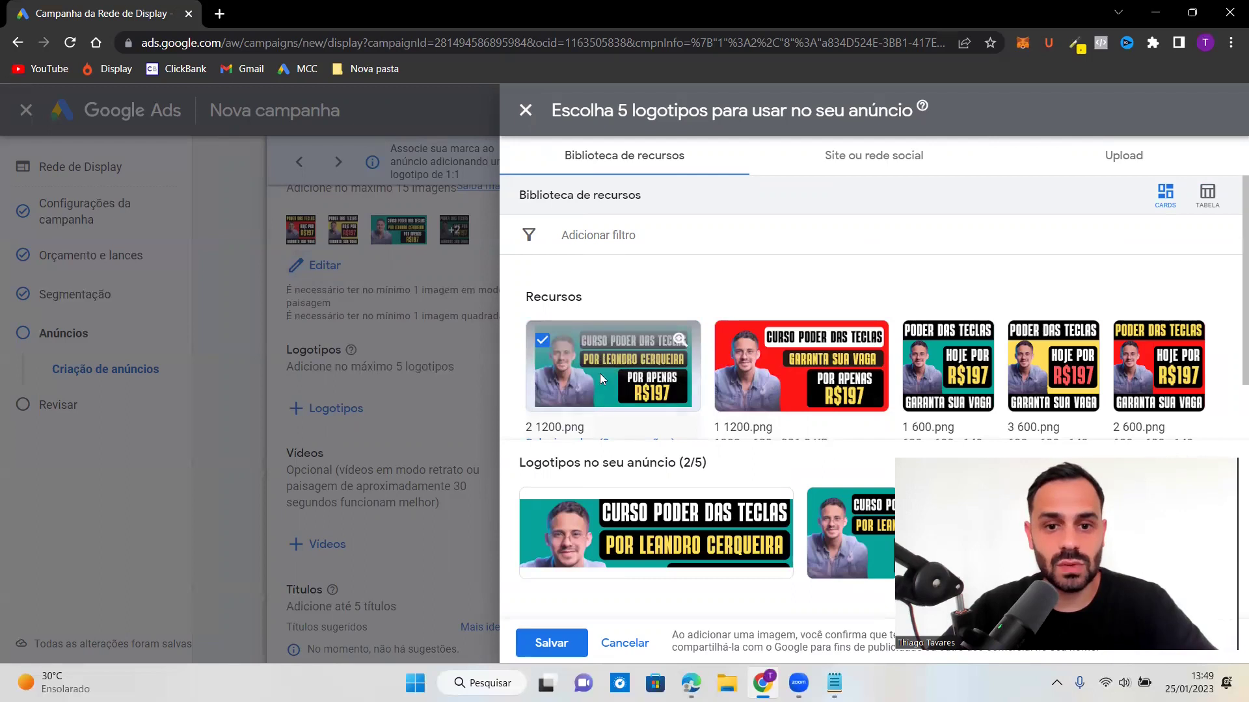
pyautogui.click(599, 374)
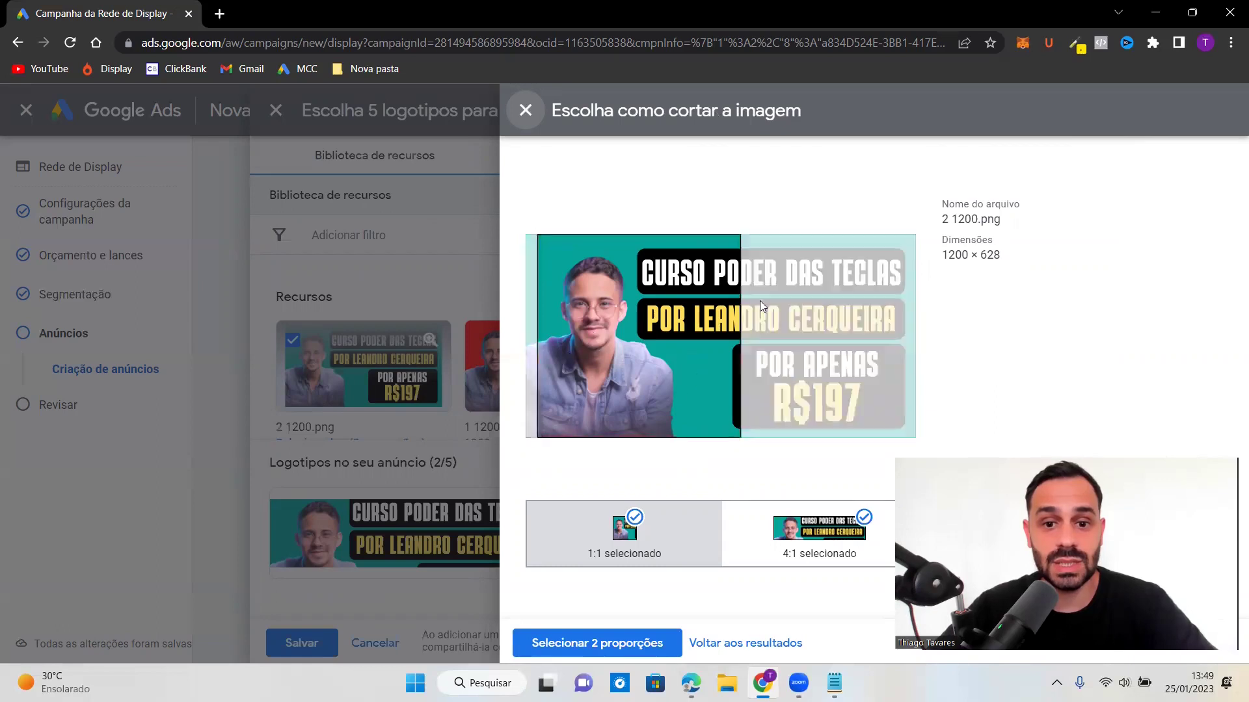
pyautogui.click(657, 348)
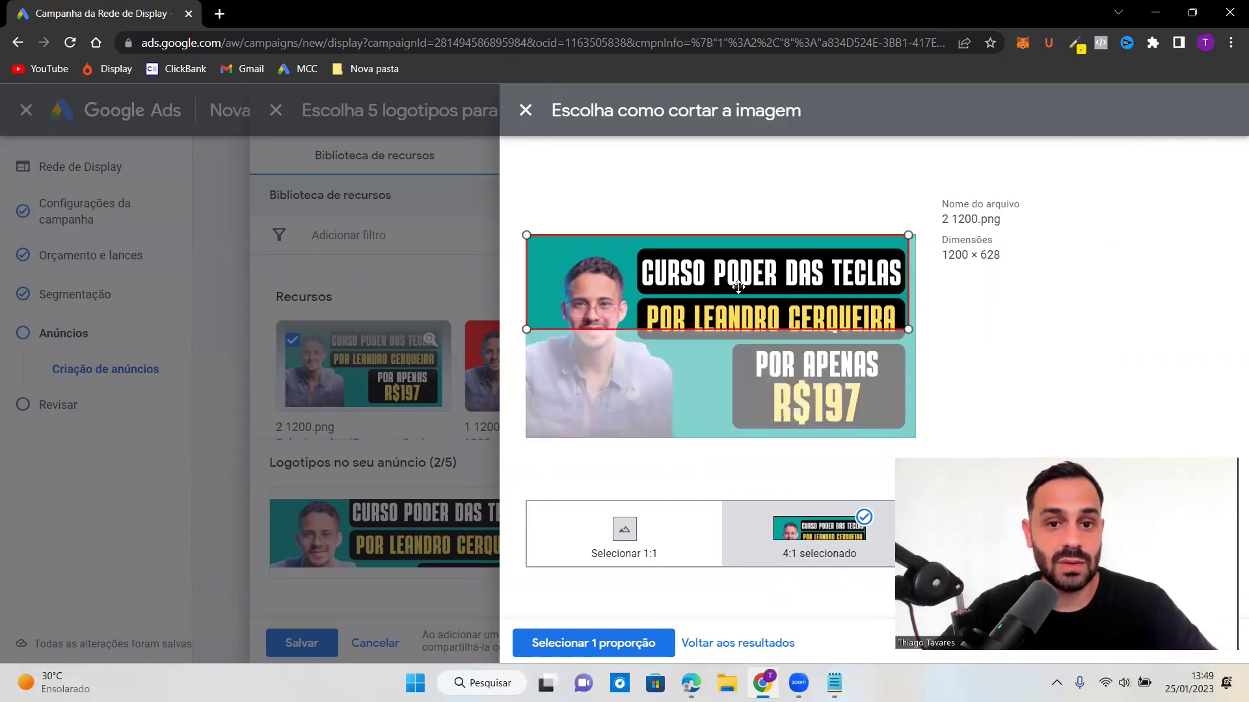
pyautogui.moveTo(738, 286); pyautogui.dragTo(759, 286)
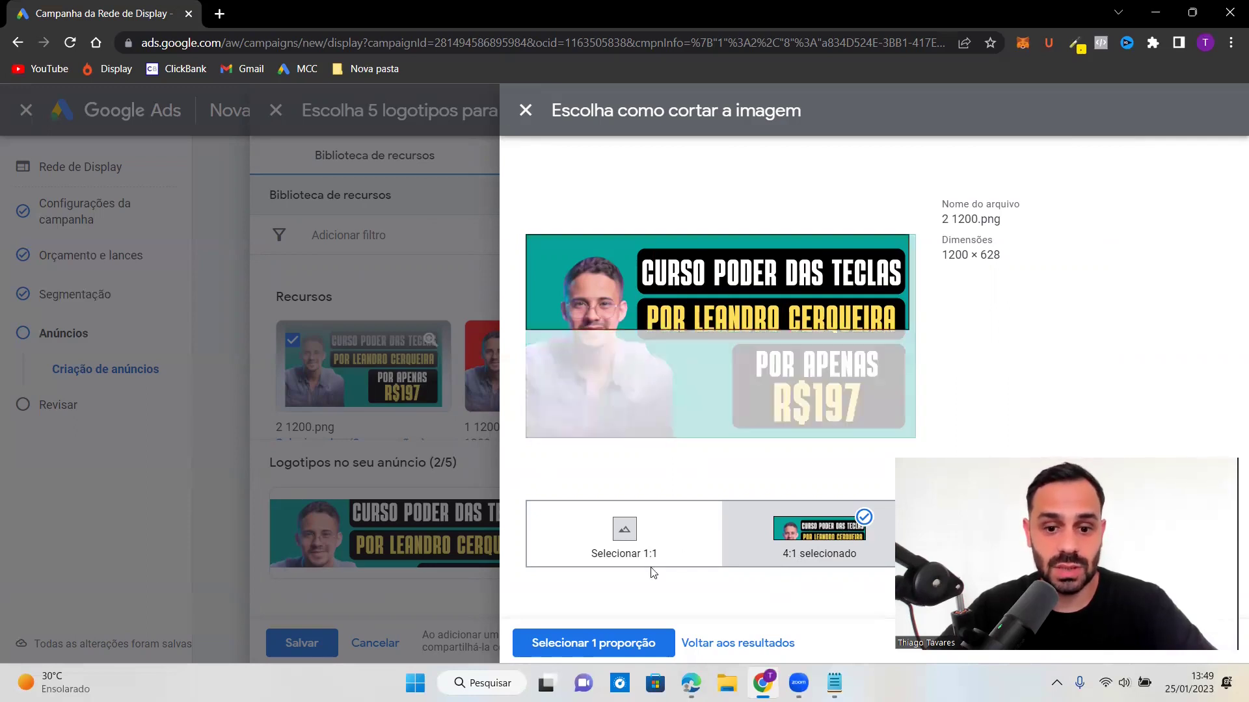
pyautogui.click(607, 643)
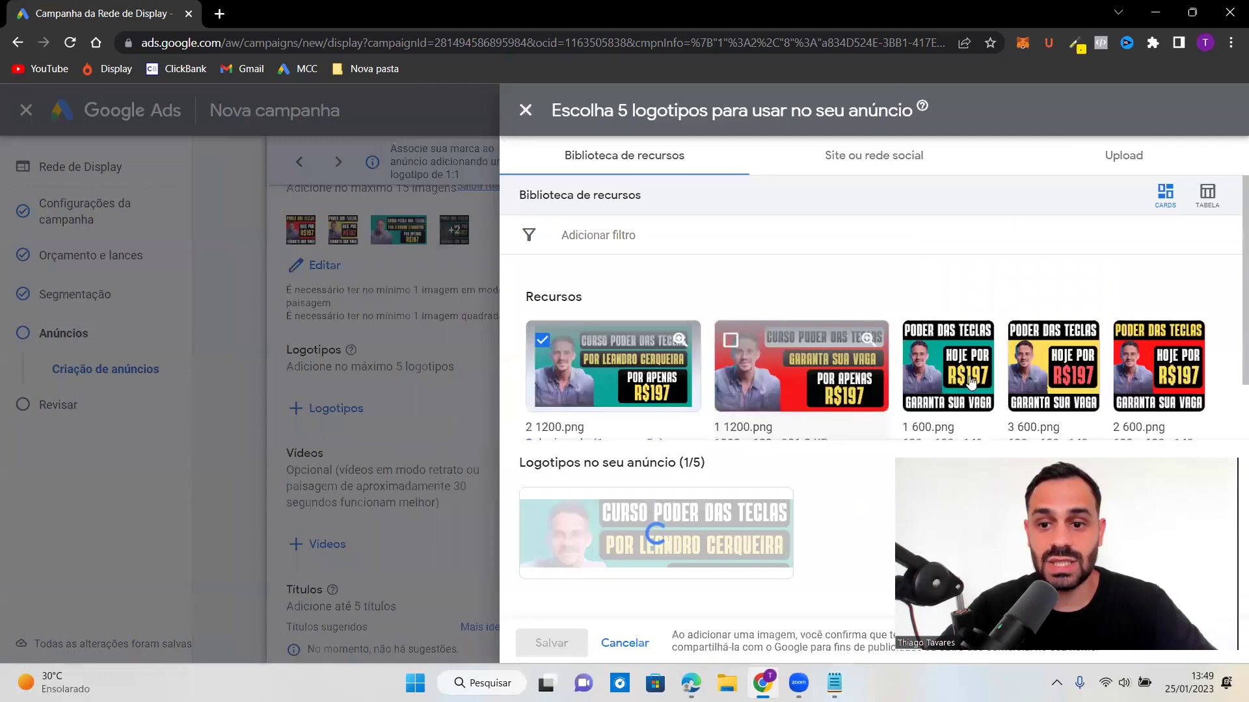
# Step: Add 1 600.png, 3 600.png and 2 600.png as logos in 1:1 proportion only and save the logo selection
pyautogui.click(918, 340)
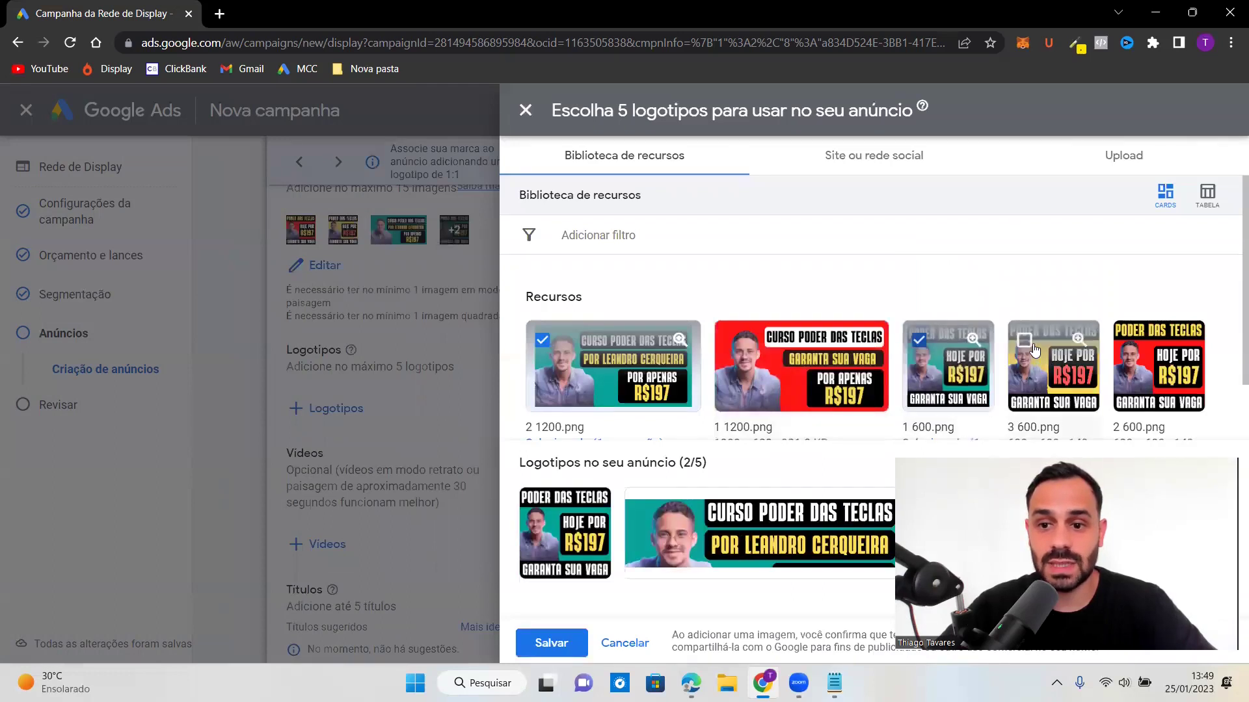
pyautogui.click(1024, 339)
pyautogui.click(1130, 340)
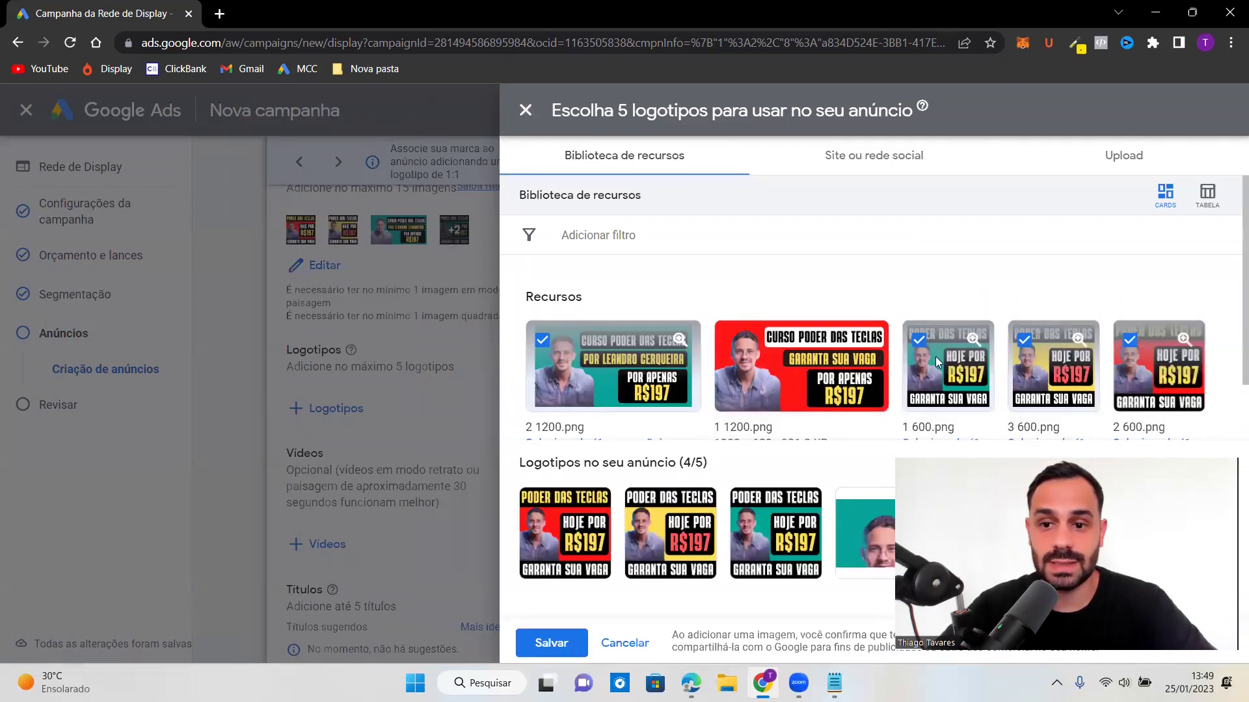
pyautogui.click(936, 361)
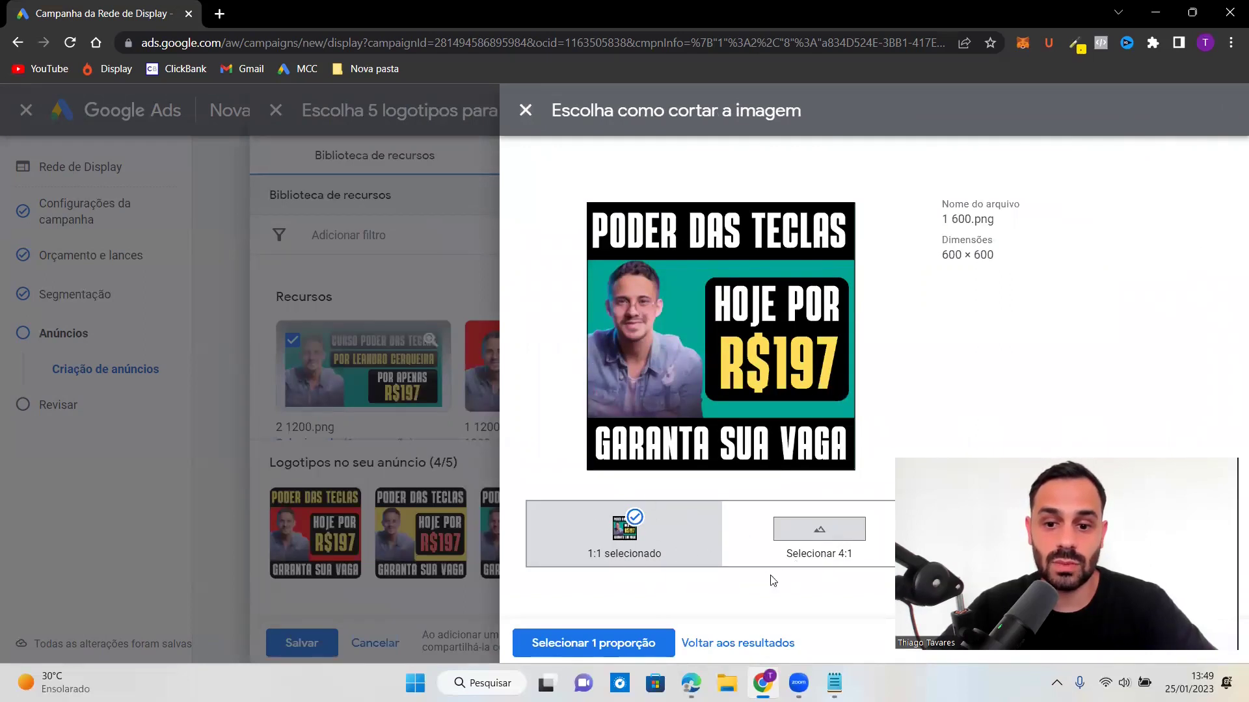
pyautogui.click(833, 537)
pyautogui.click(860, 522)
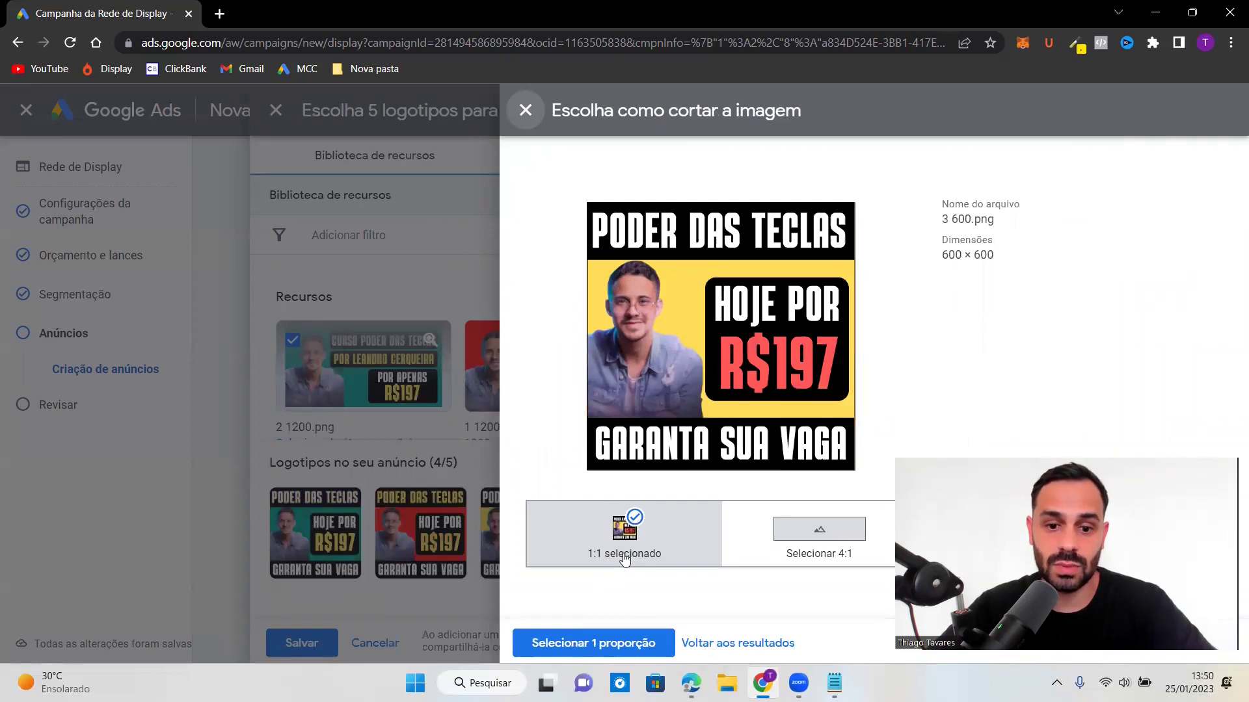
pyautogui.click(621, 637)
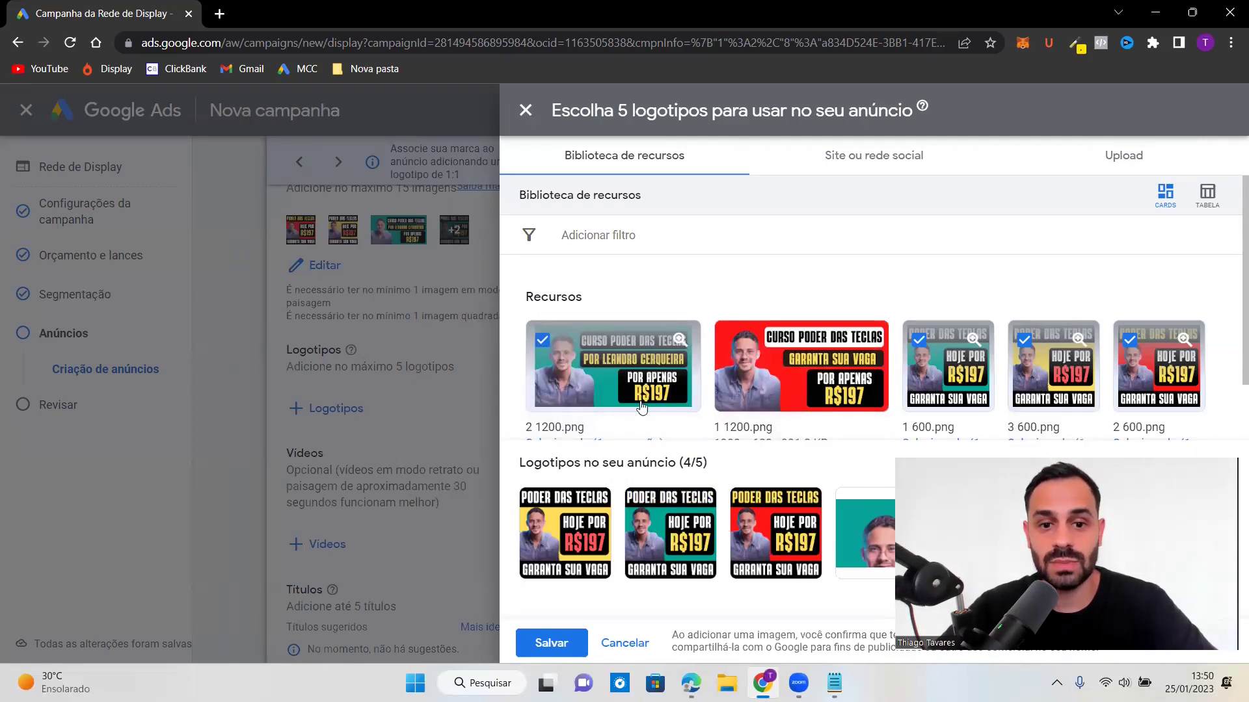
pyautogui.click(564, 639)
# Step: Enter the ad titles "Garanta Sua Vaga Por R$197,00" and "Somente Hoje Por R$197,00"
pyautogui.scroll(-5, 556, 446)
pyautogui.click(354, 437)
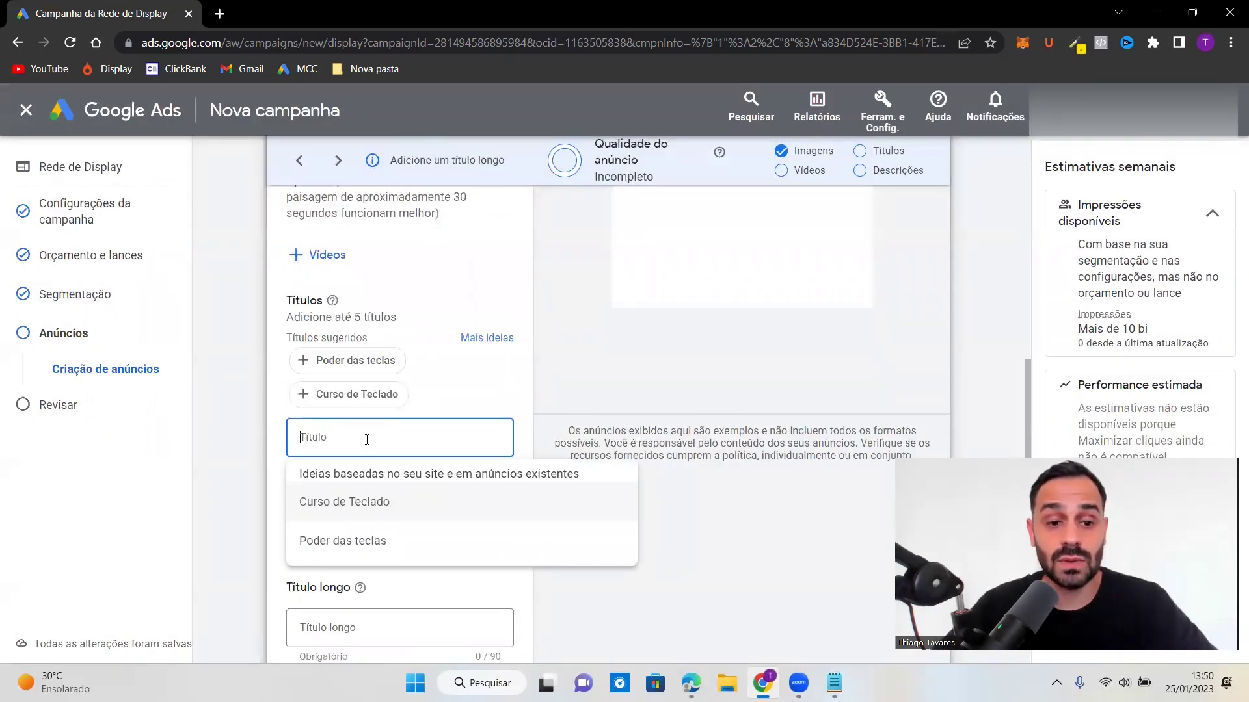
pyautogui.write('G')
pyautogui.write('Garanta Sua Vaga Por R$197,00 Somente Hoje Por R$197,00')
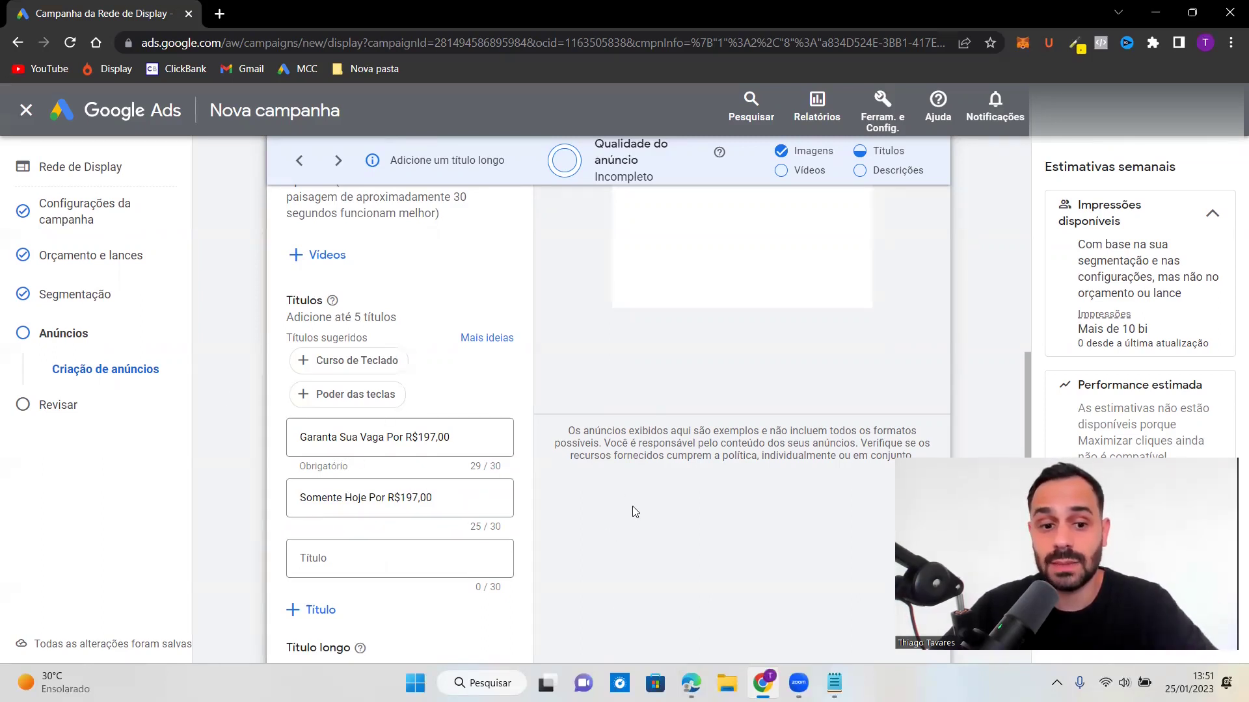
# Step: Enter the long title "Curso Poder Das Teclas. Garanta Sua Vaga Por Apenas R$197,00 Hoje."
pyautogui.scroll(-4, 608, 489)
pyautogui.click(301, 444)
pyautogui.write('Garanta Sua Vaga Por R$197,00')
pyautogui.write('Curso Poder Das Teclas.')
pyautogui.click(443, 463)
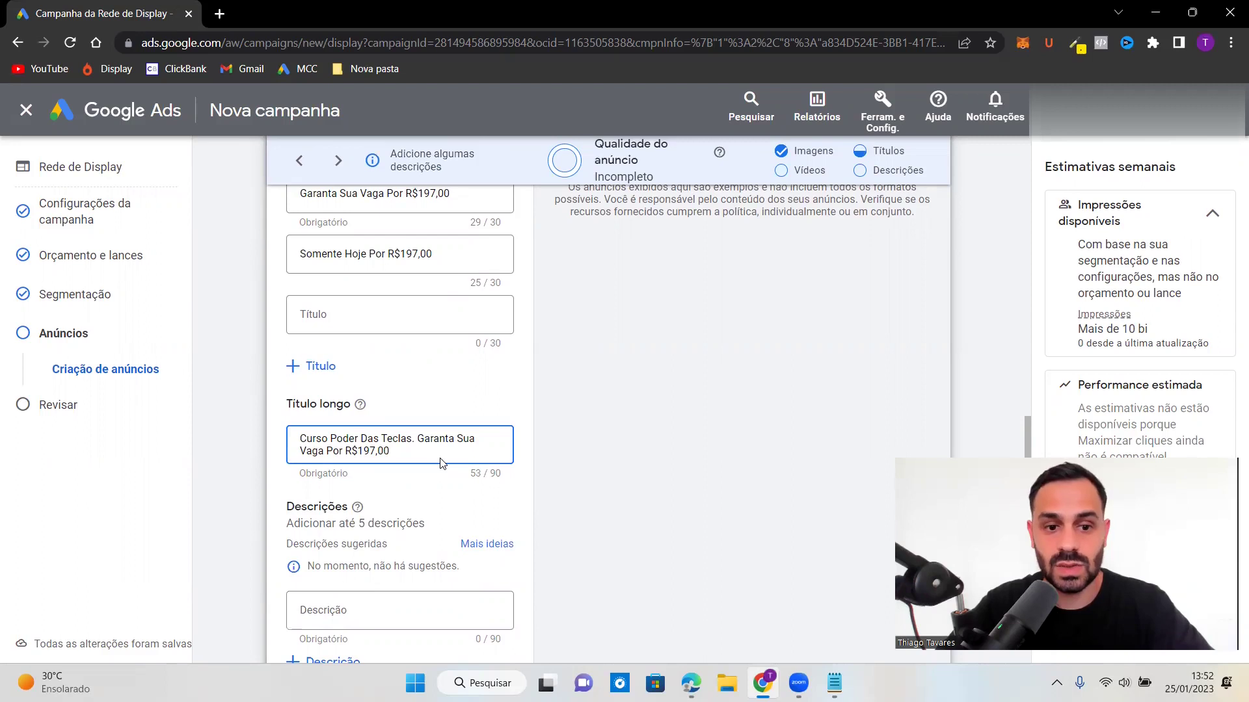
pyautogui.write('Apenas')
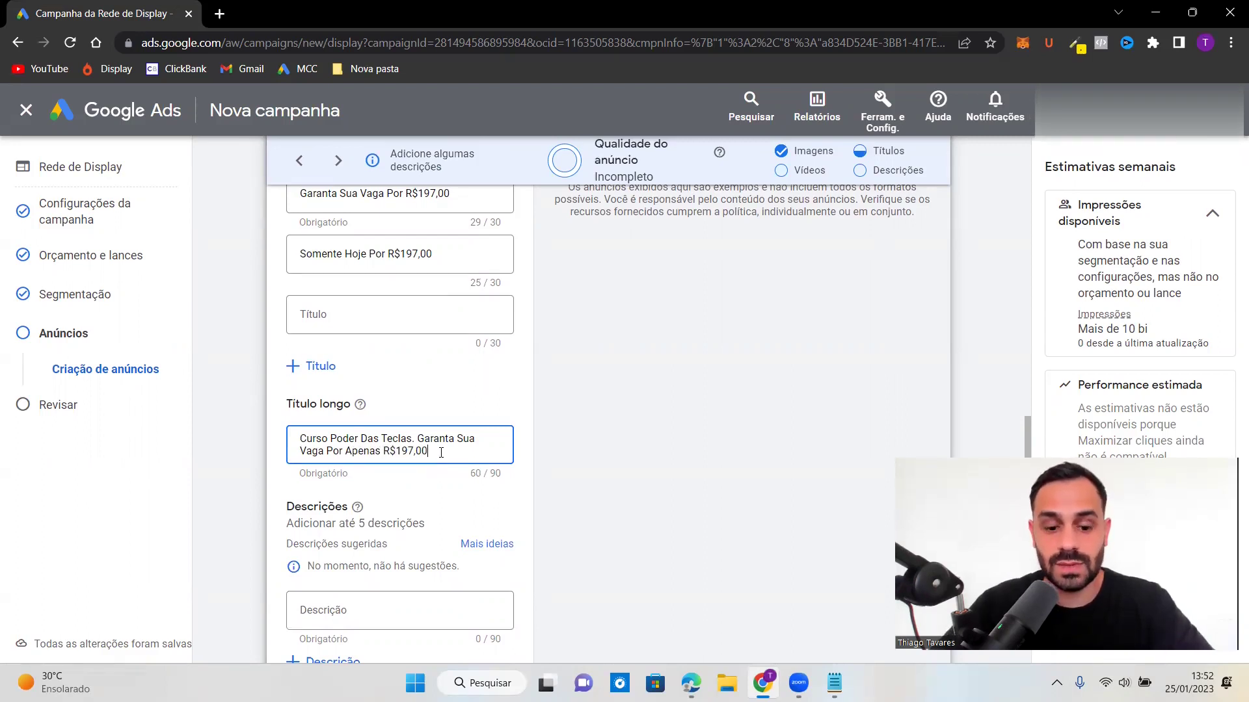
# Step: Fill in three ad descriptions with variants of the long title, offering the course for R$197,00 and for 12x R$19,66
pyautogui.click(400, 610)
pyautogui.hotkey('ctrl', 'v')
pyautogui.scroll(-8, 389, 556)
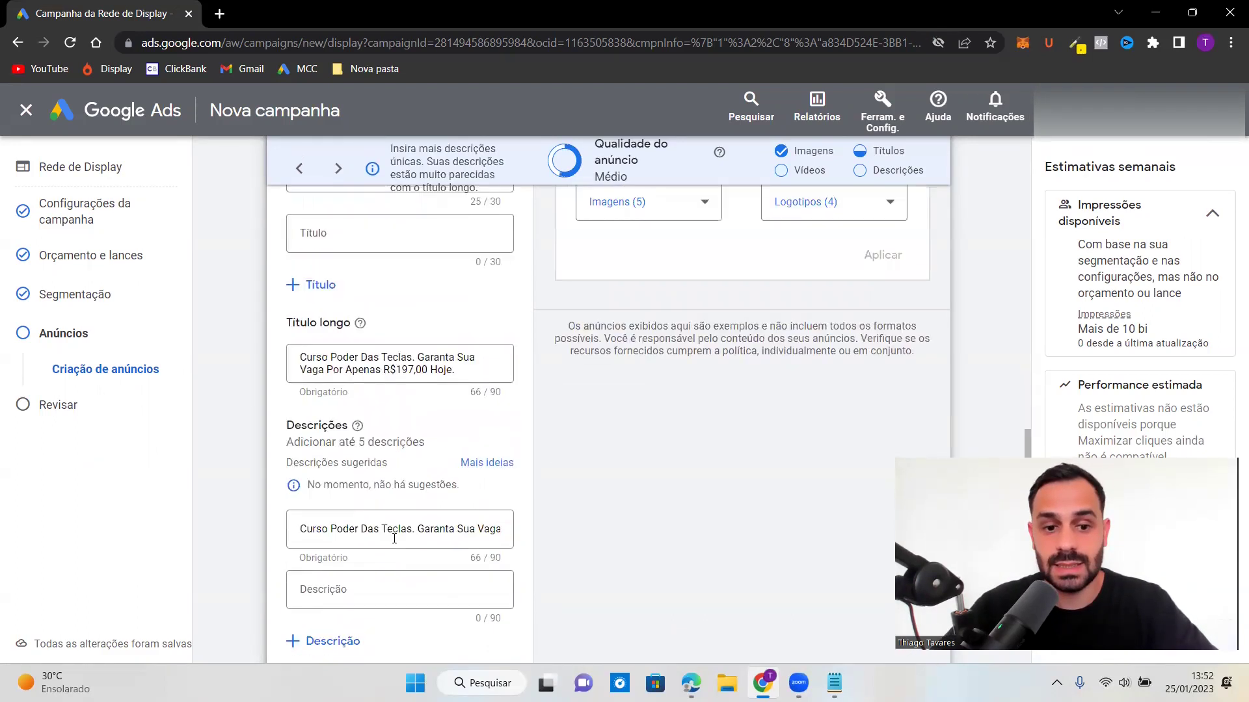
pyautogui.scroll(4, 409, 308)
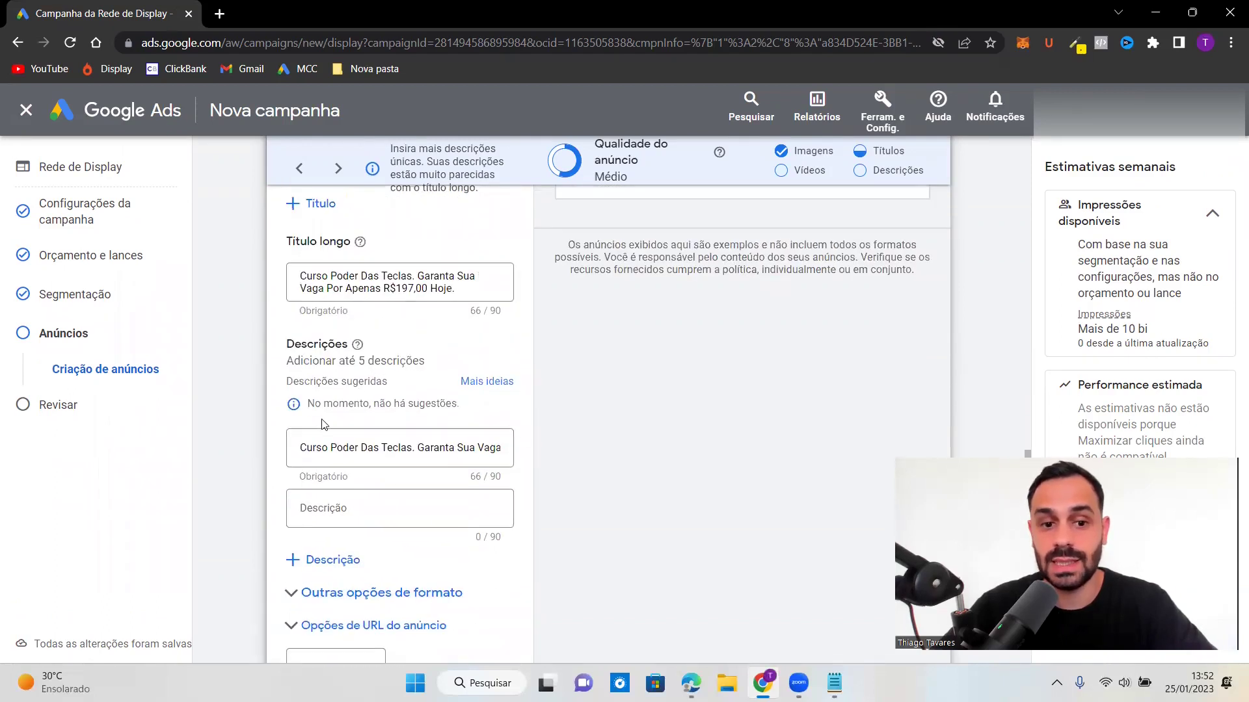
pyautogui.click(349, 506)
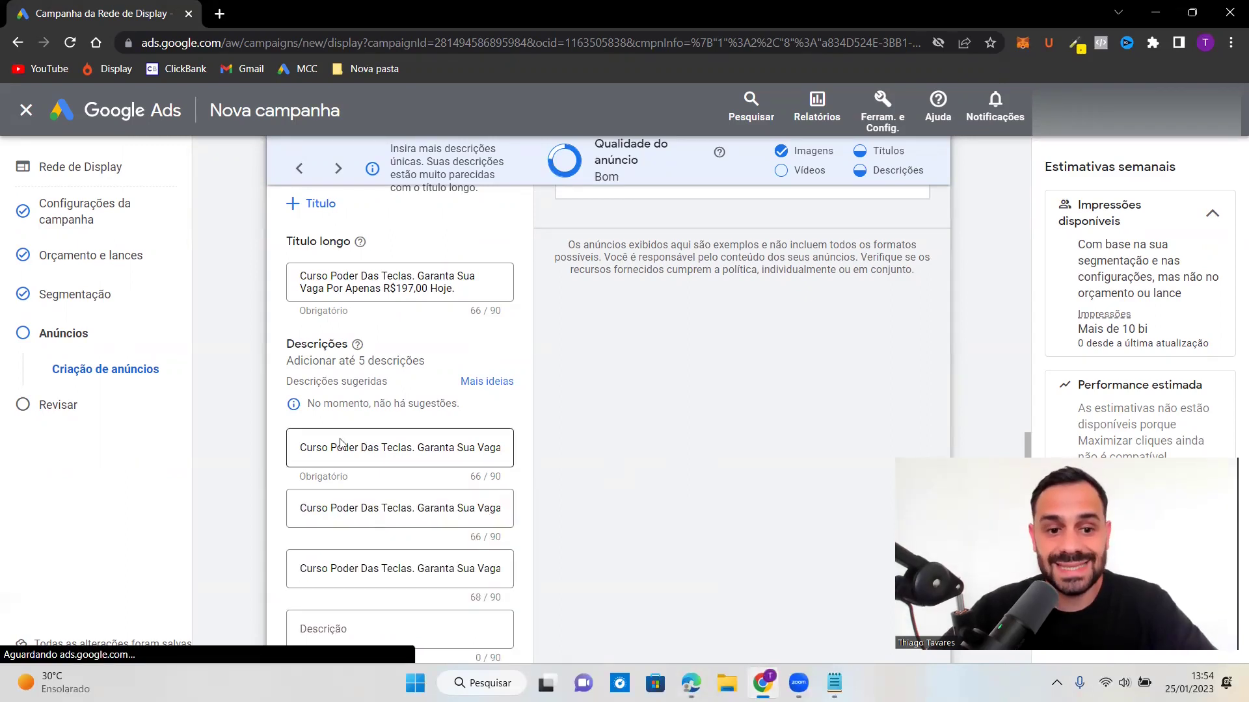
# Step: Read through the full text of the descriptions and examine the YouTube preview of the ad
pyautogui.click(340, 448)
pyautogui.press('End')
pyautogui.moveTo(323, 447); pyautogui.dragTo(610, 459)
pyautogui.click(334, 449)
pyautogui.moveTo(359, 508); pyautogui.dragTo(594, 509)
pyautogui.scroll(6, 568, 174)
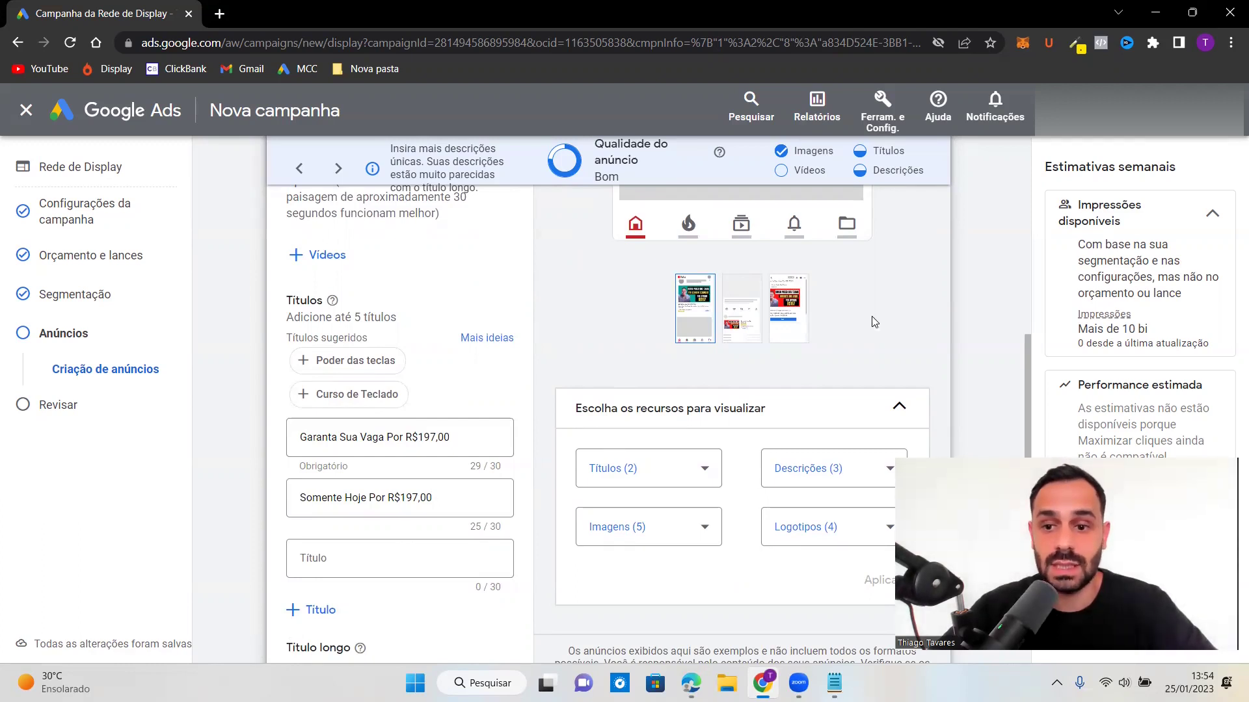
pyautogui.moveTo(1027, 362); pyautogui.dragTo(1021, 249)
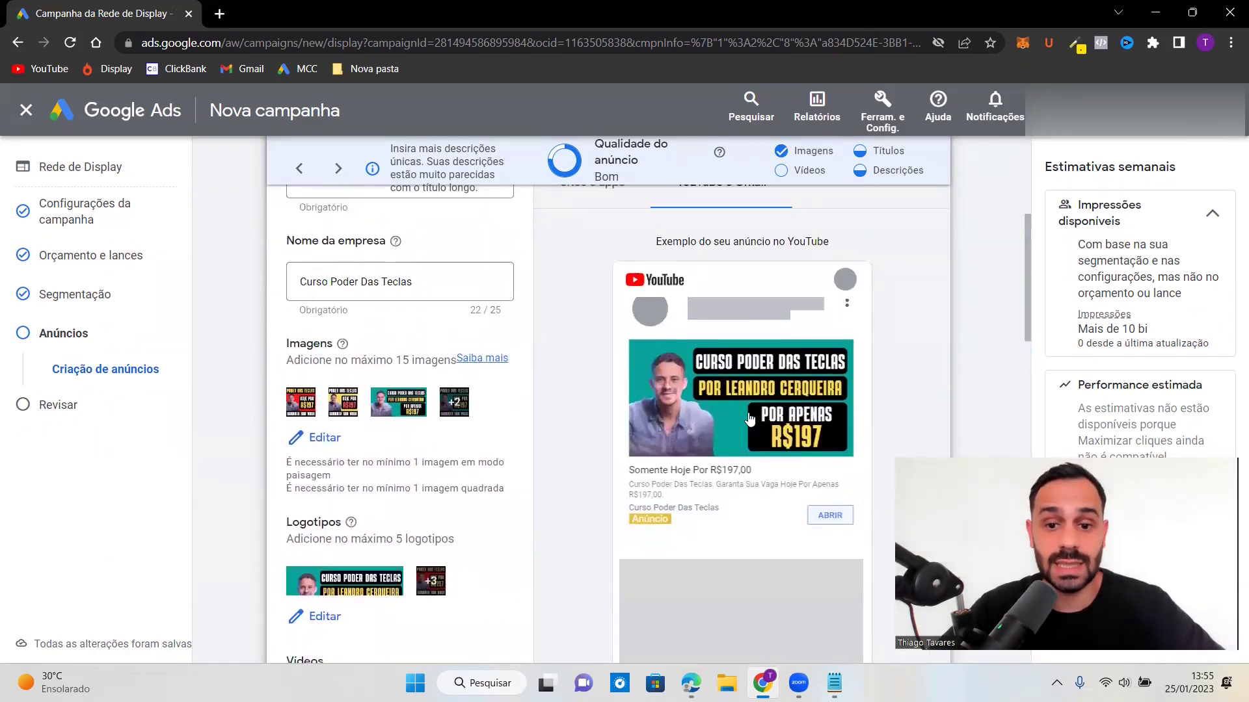
pyautogui.scroll(-1, 661, 380)
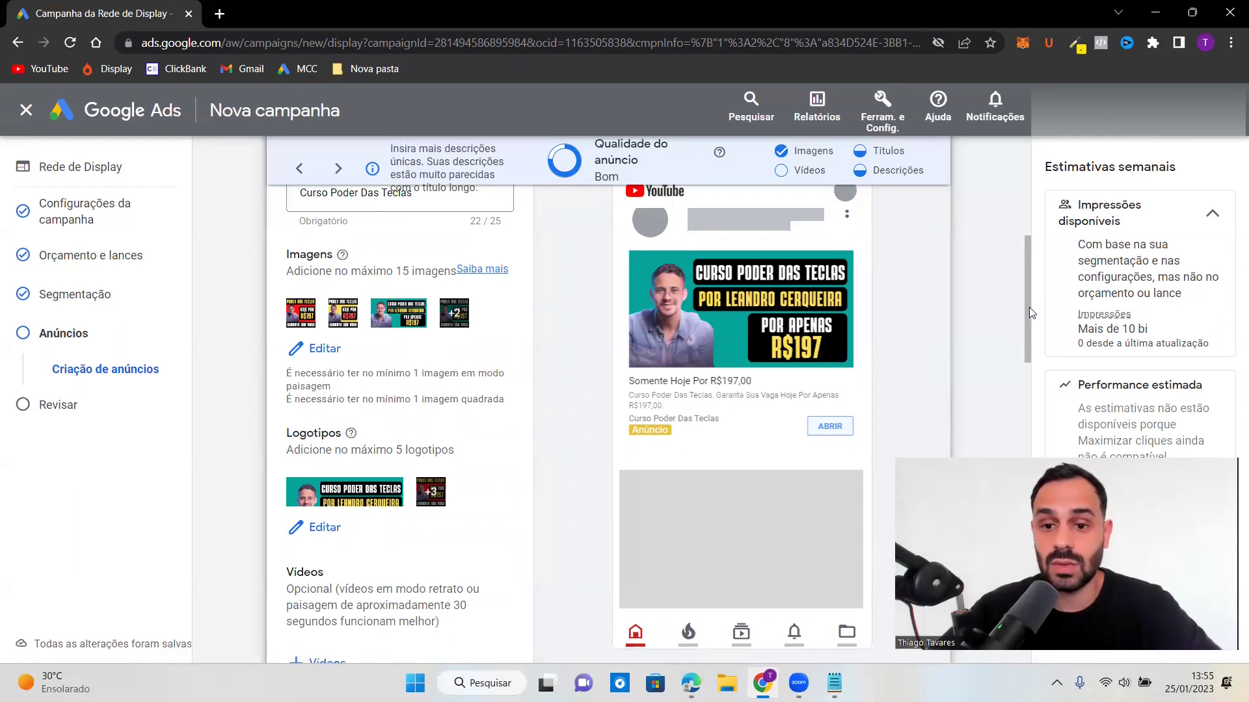
# Step: Show the ad's additional options and set the call-to-action text to Compre Agora
pyautogui.scroll(-9, 1025, 302)
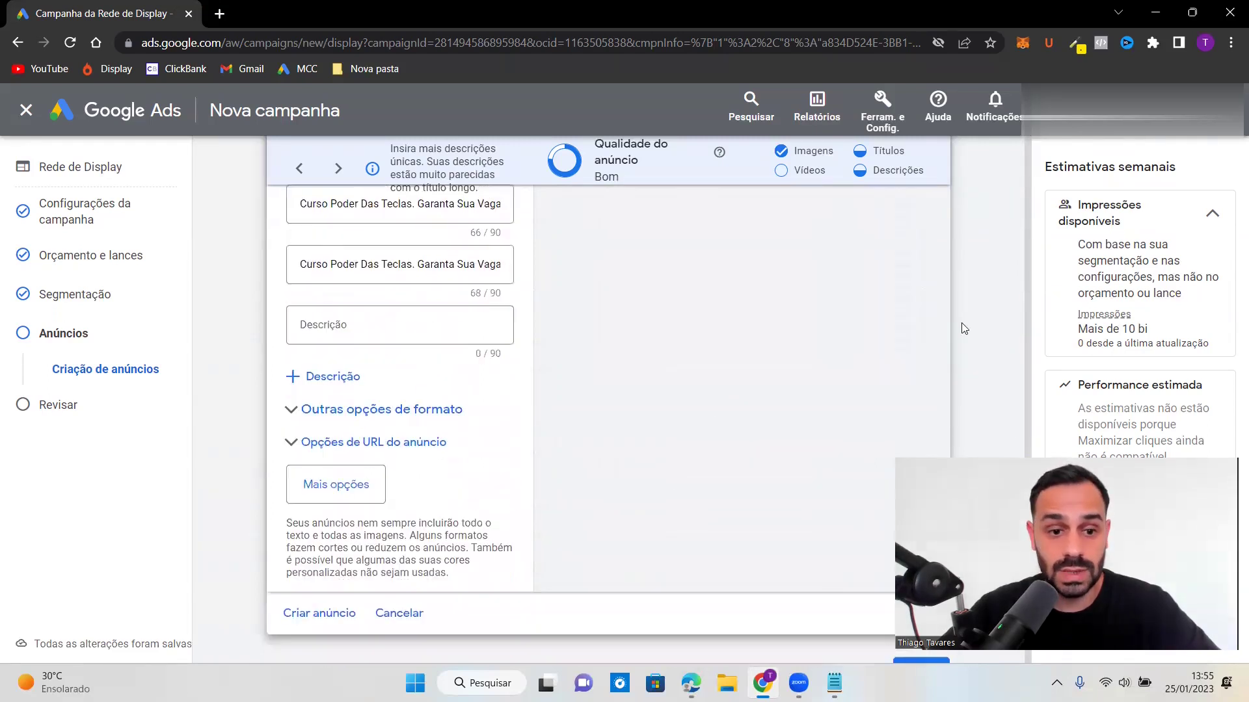
pyautogui.scroll(-2, 964, 329)
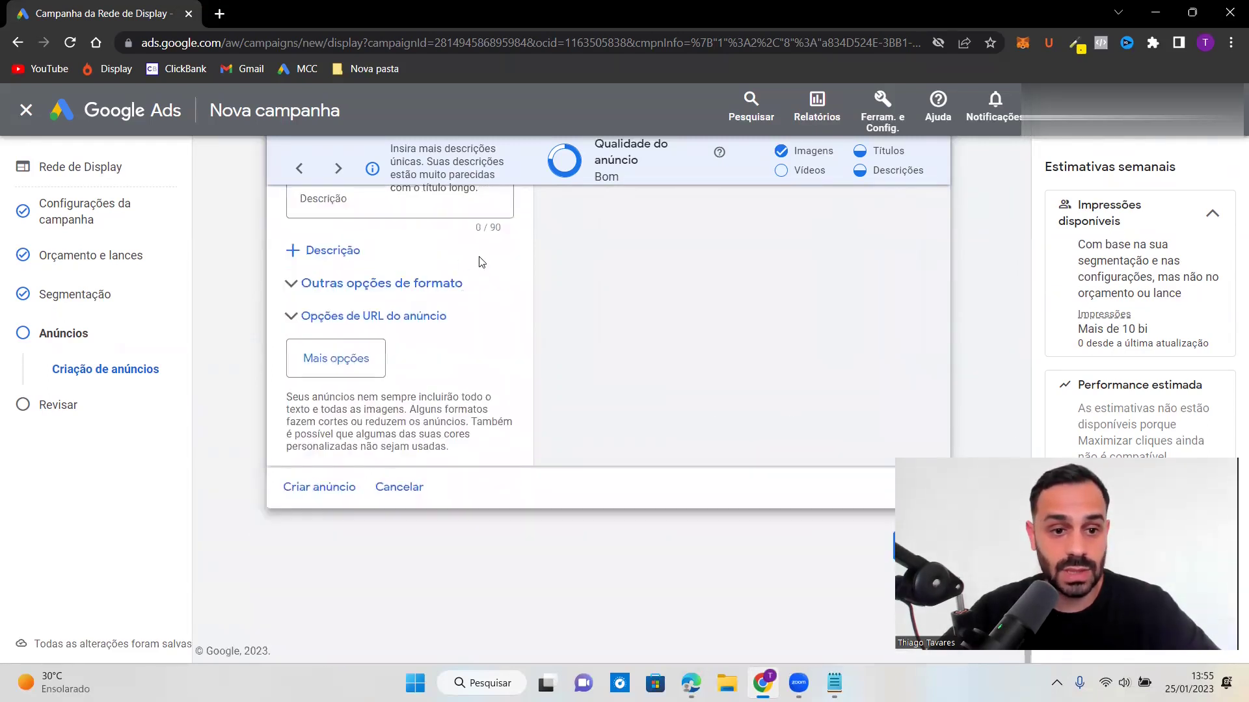
pyautogui.click(362, 370)
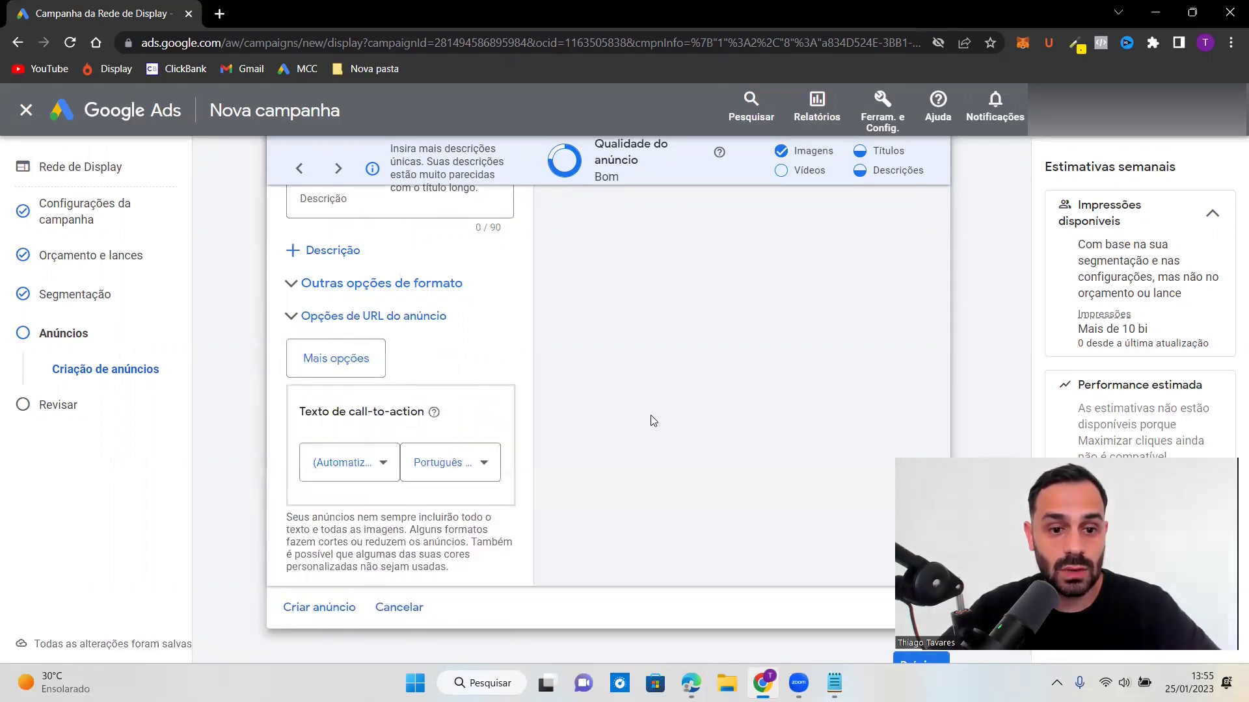
pyautogui.click(370, 465)
pyautogui.scroll(-2, 355, 345)
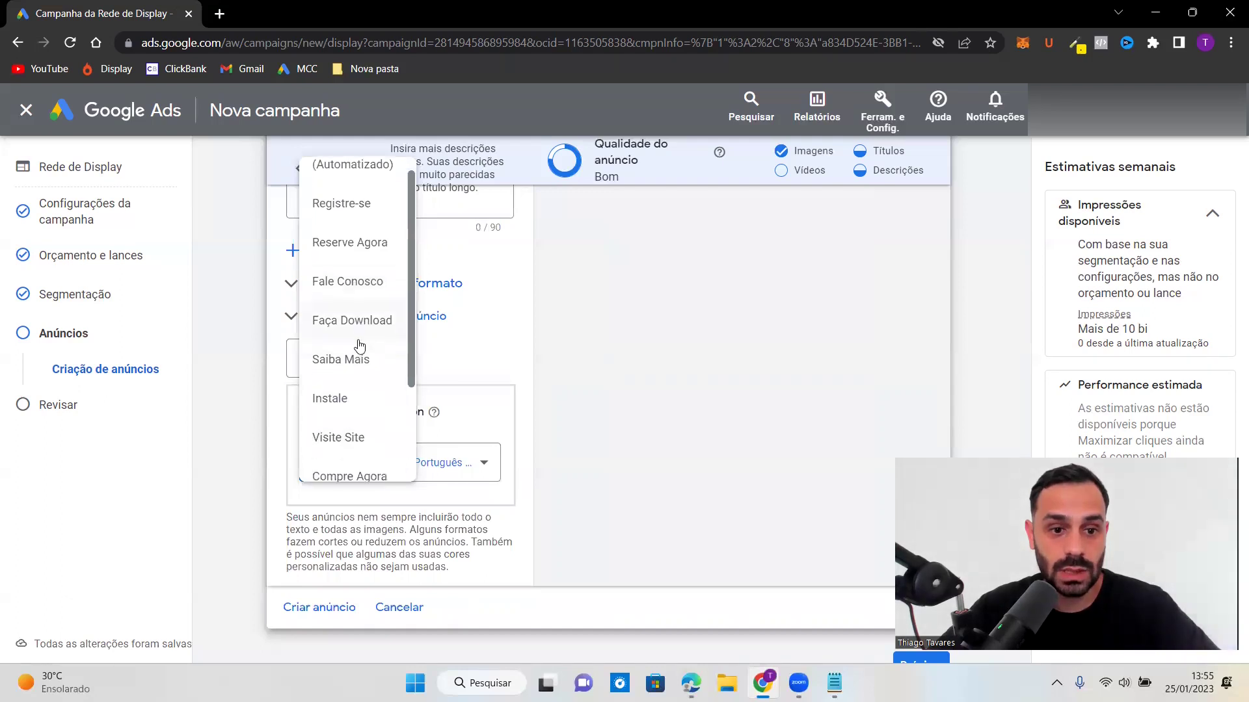
pyautogui.click(355, 410)
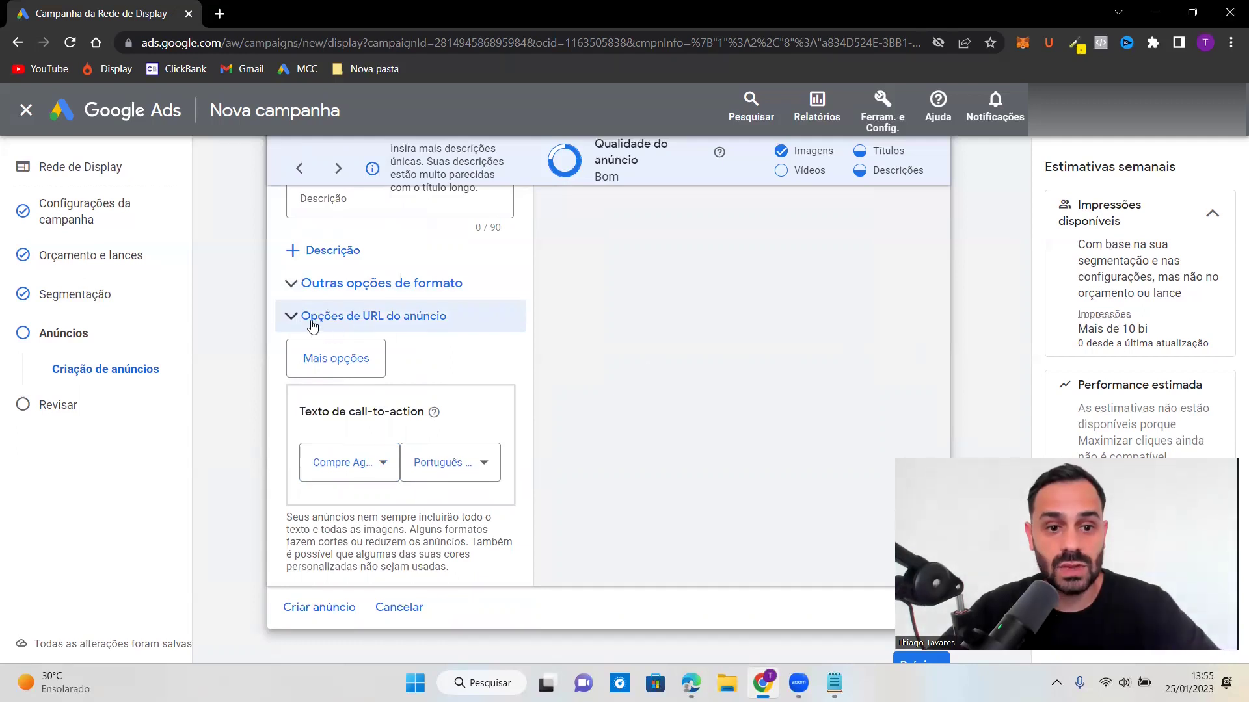
# Step: Copy the PÁGINA 197 ATUALIZADA hotlink from Hotmart and paste it as the tracking template in the ad's URL options
pyautogui.click(374, 322)
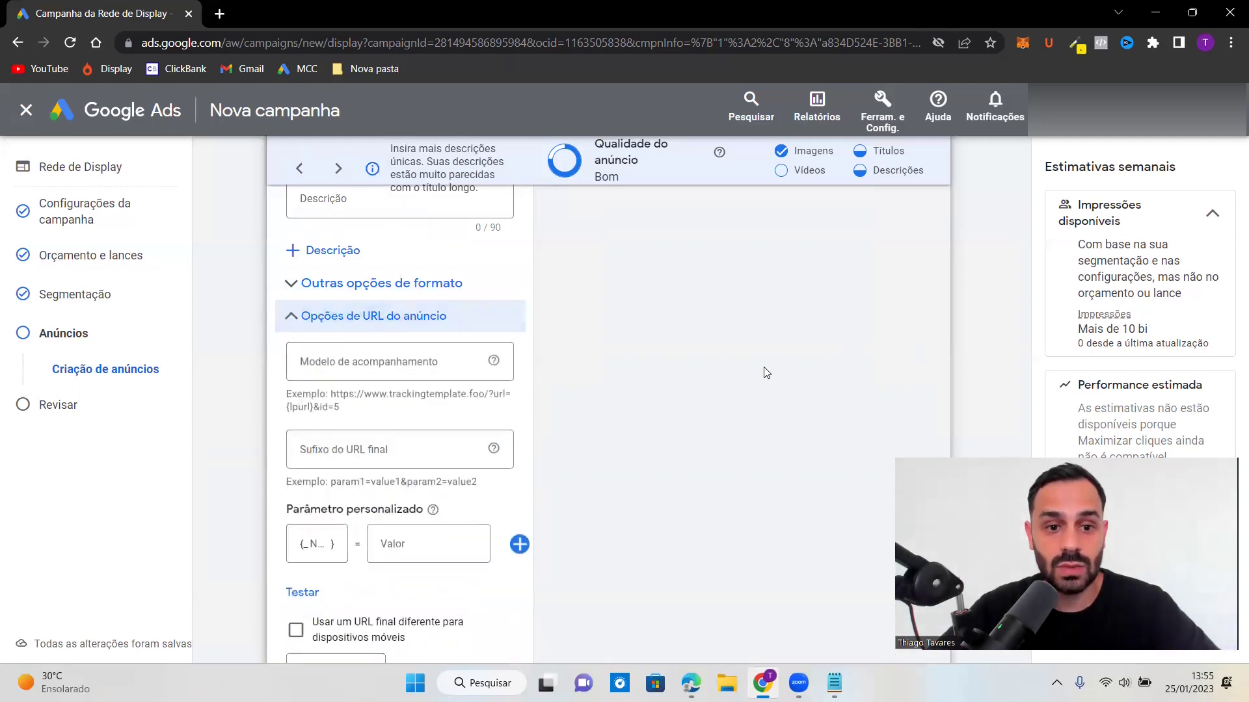
pyautogui.click(381, 364)
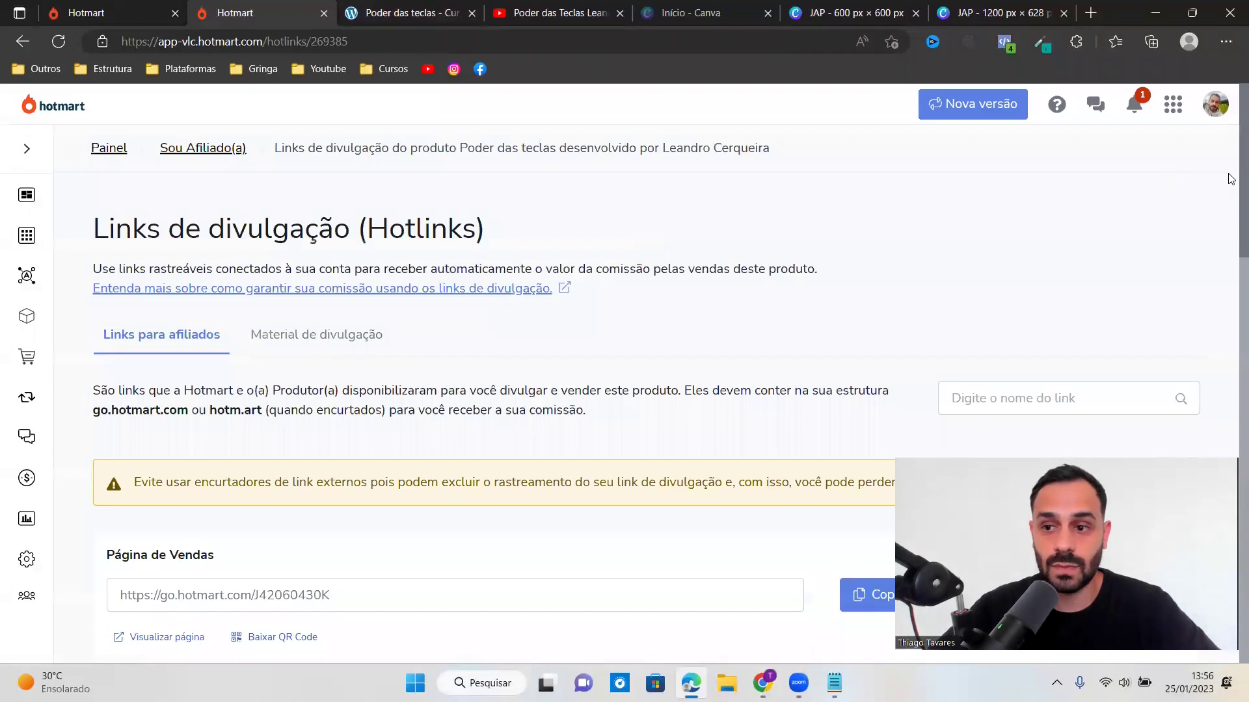
pyautogui.scroll(-15, 1231, 190)
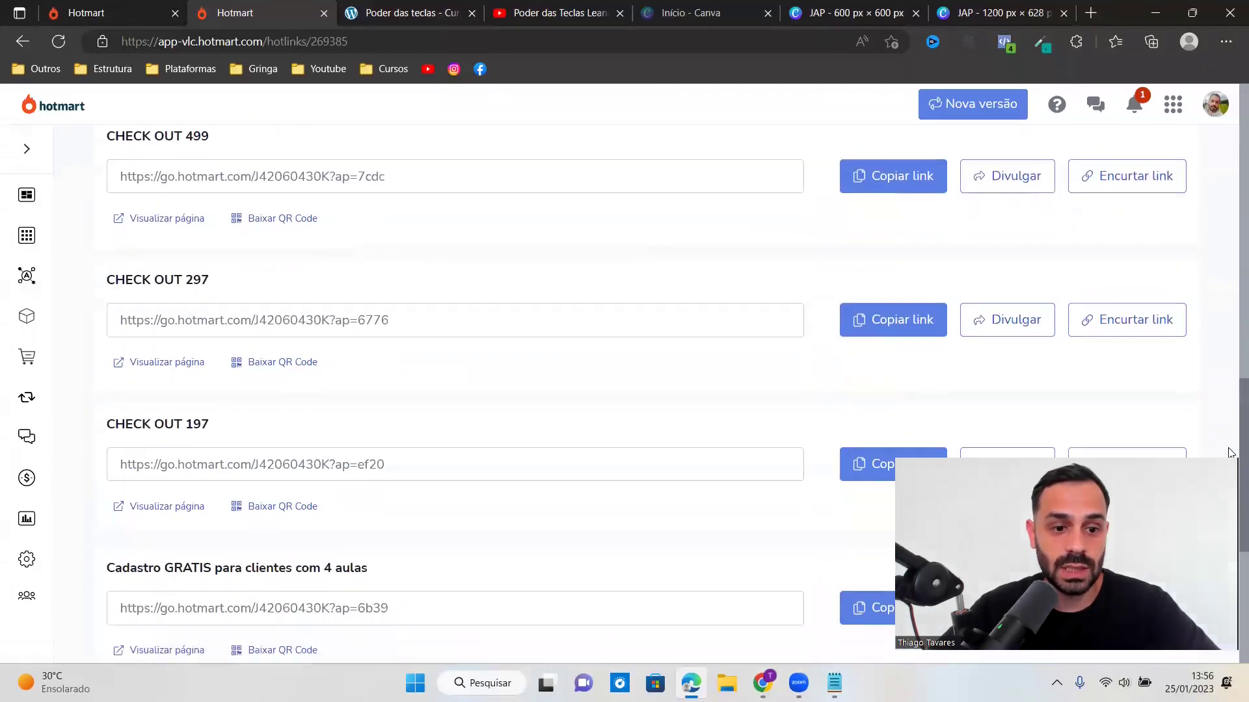
pyautogui.scroll(-4, 1231, 453)
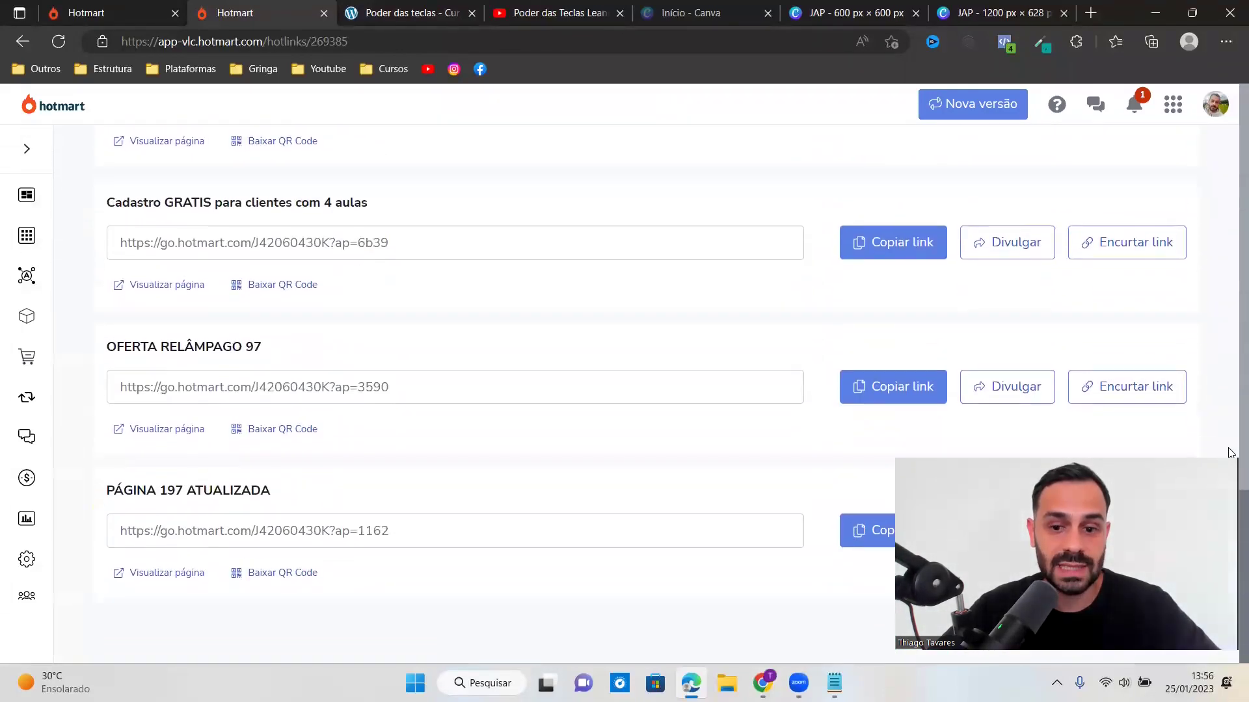
pyautogui.click(852, 545)
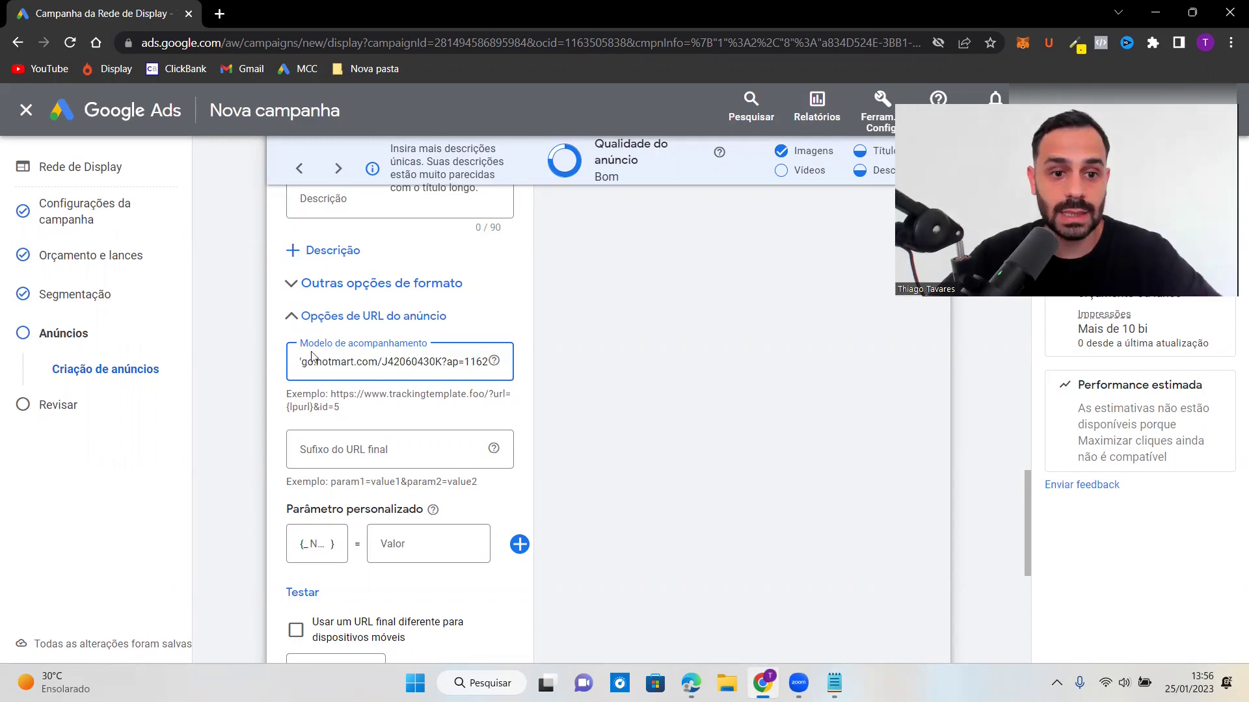
pyautogui.click(588, 386)
# Step: Examine the ad's YouTube and Gmail previews, checking the image, texts and call-to-action in each format
pyautogui.scroll(10, 747, 391)
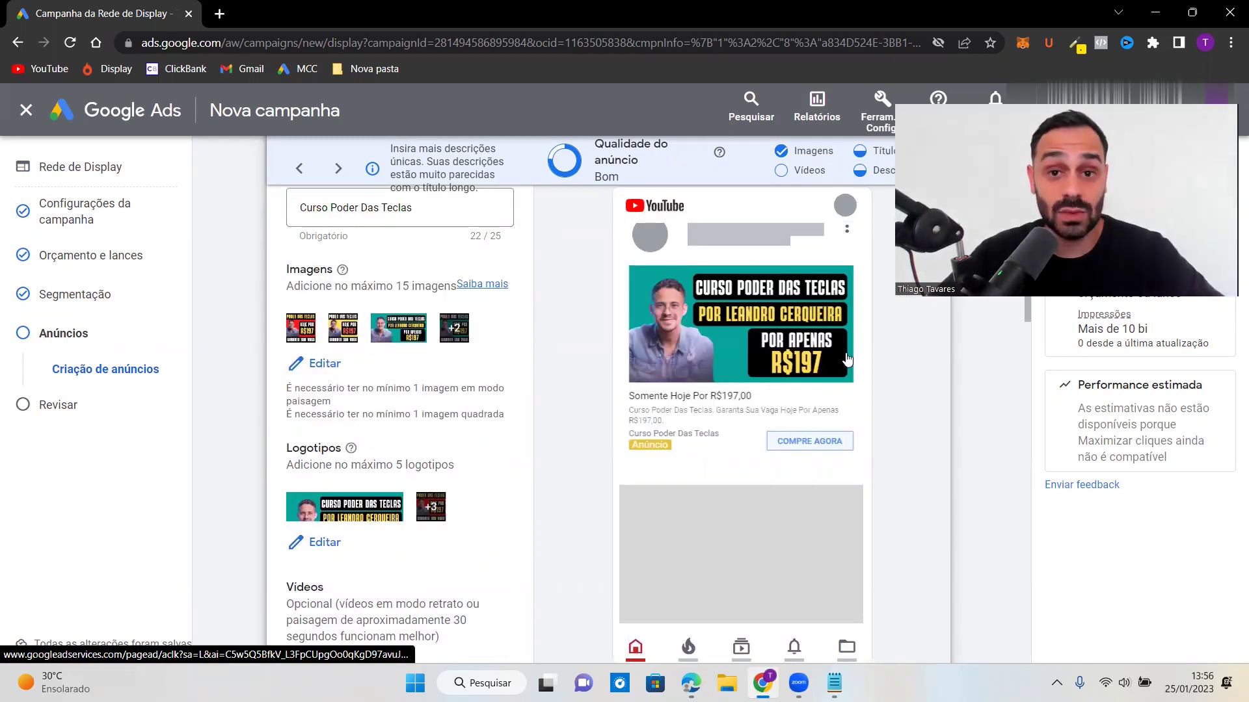
pyautogui.scroll(-3, 828, 445)
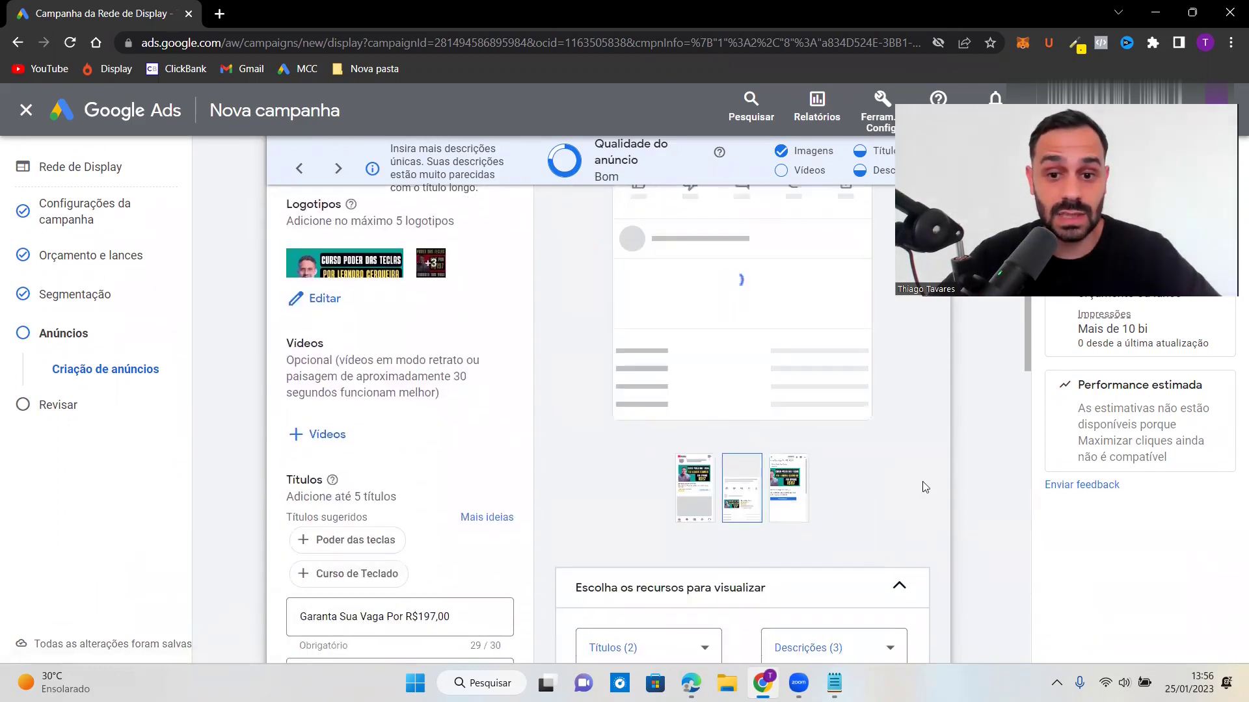
pyautogui.scroll(5, 911, 521)
pyautogui.scroll(-1, 917, 518)
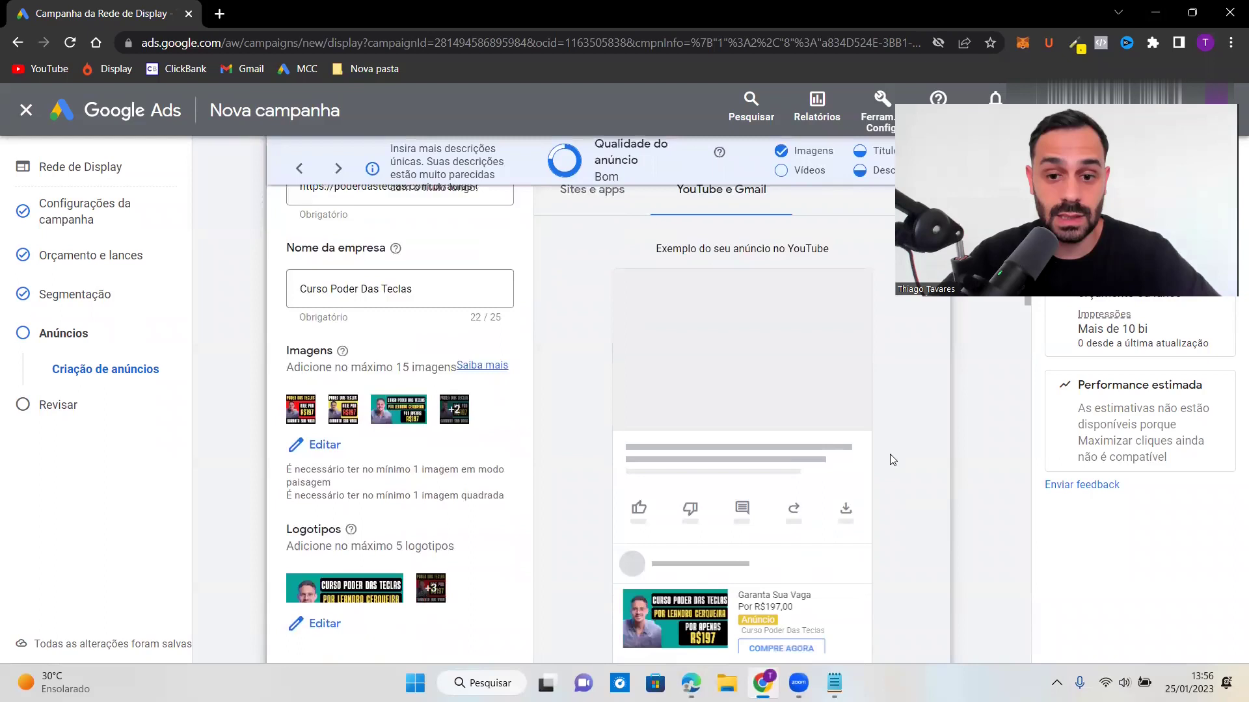
pyautogui.scroll(-1, 892, 457)
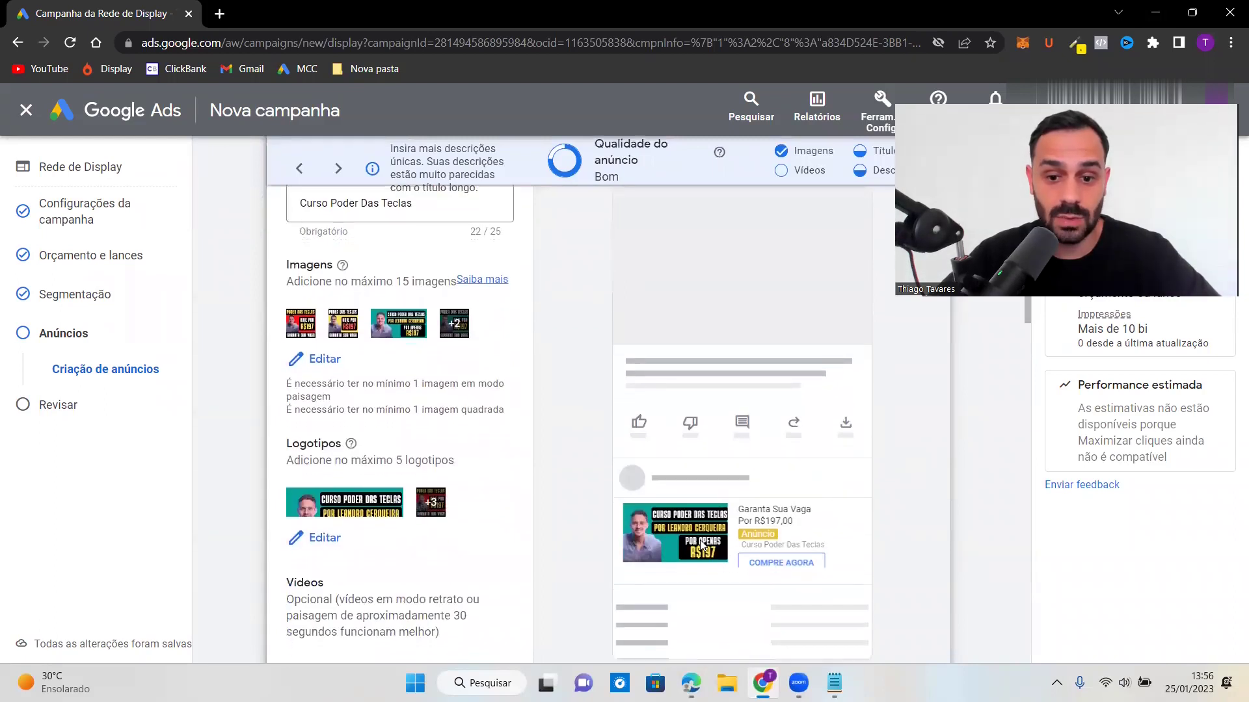
pyautogui.scroll(-1, 678, 470)
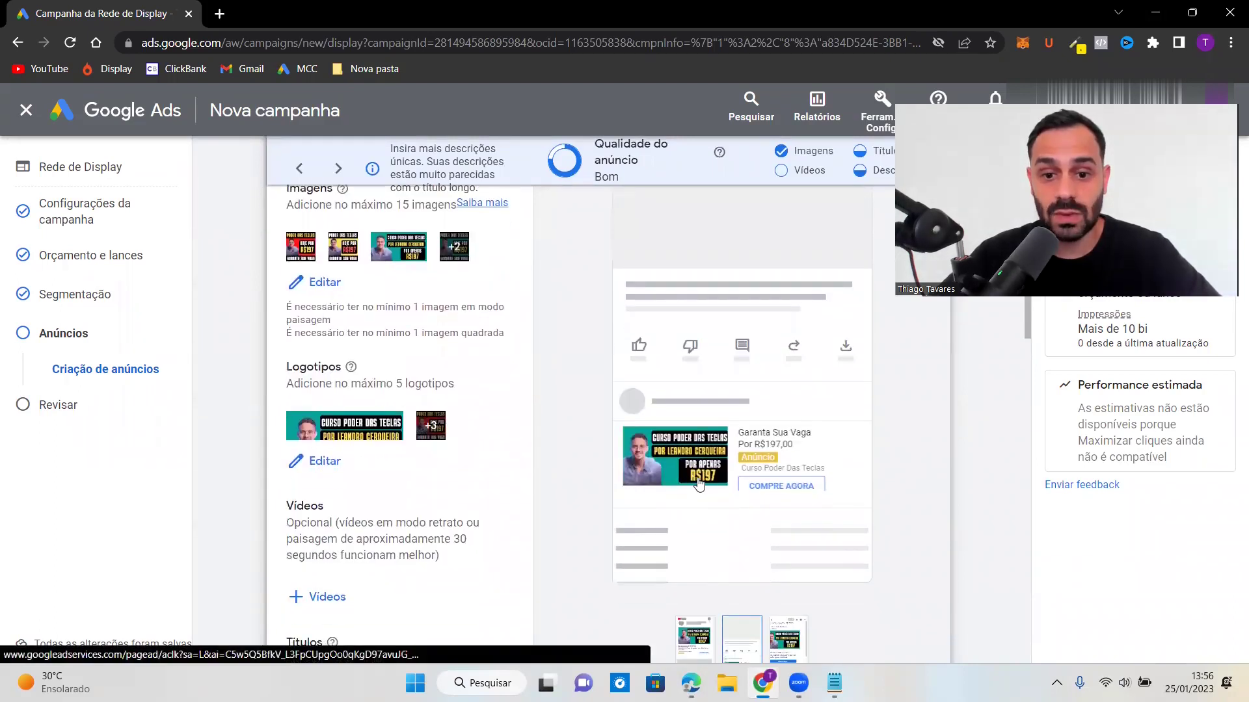
pyautogui.scroll(1, 693, 489)
pyautogui.scroll(-3, 694, 522)
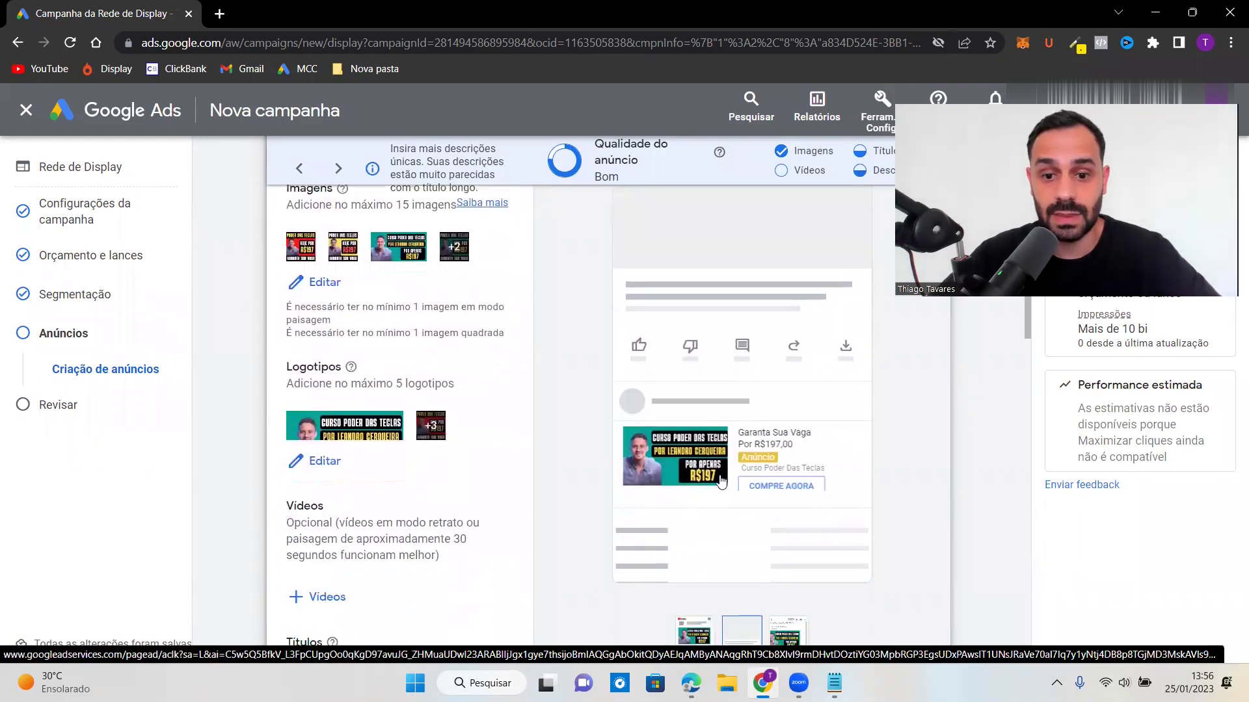
pyautogui.click(793, 501)
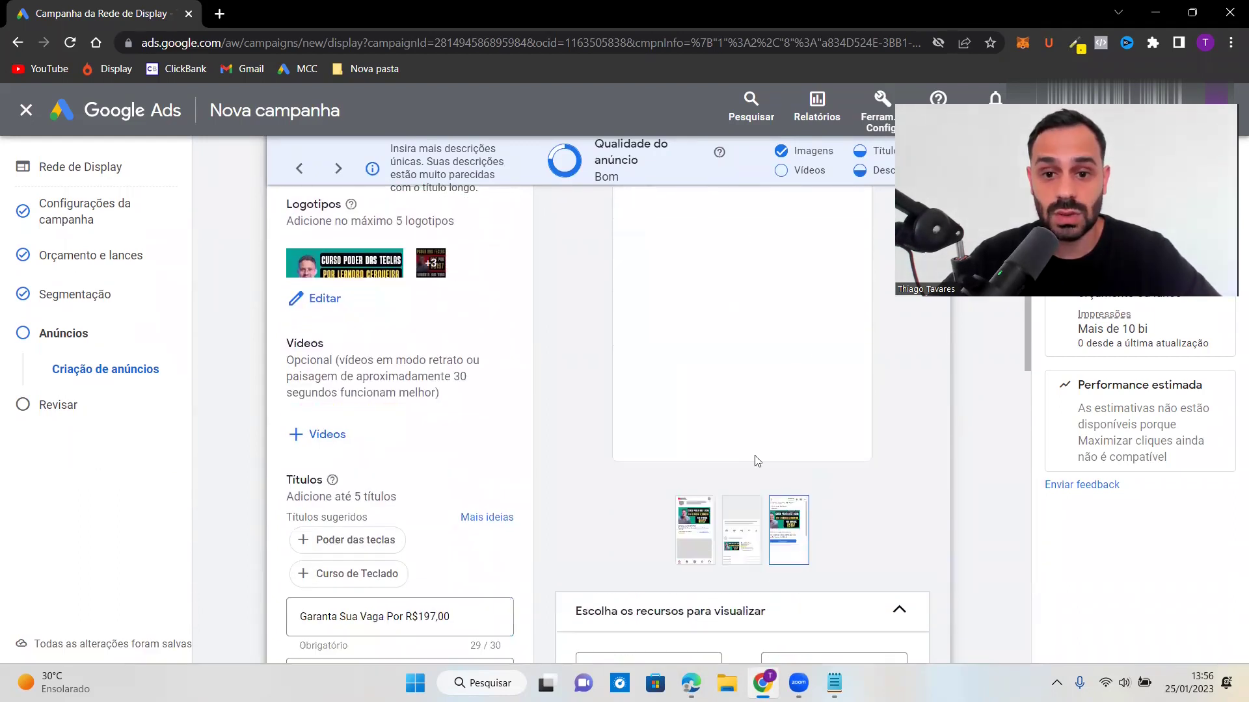
pyautogui.scroll(4, 752, 460)
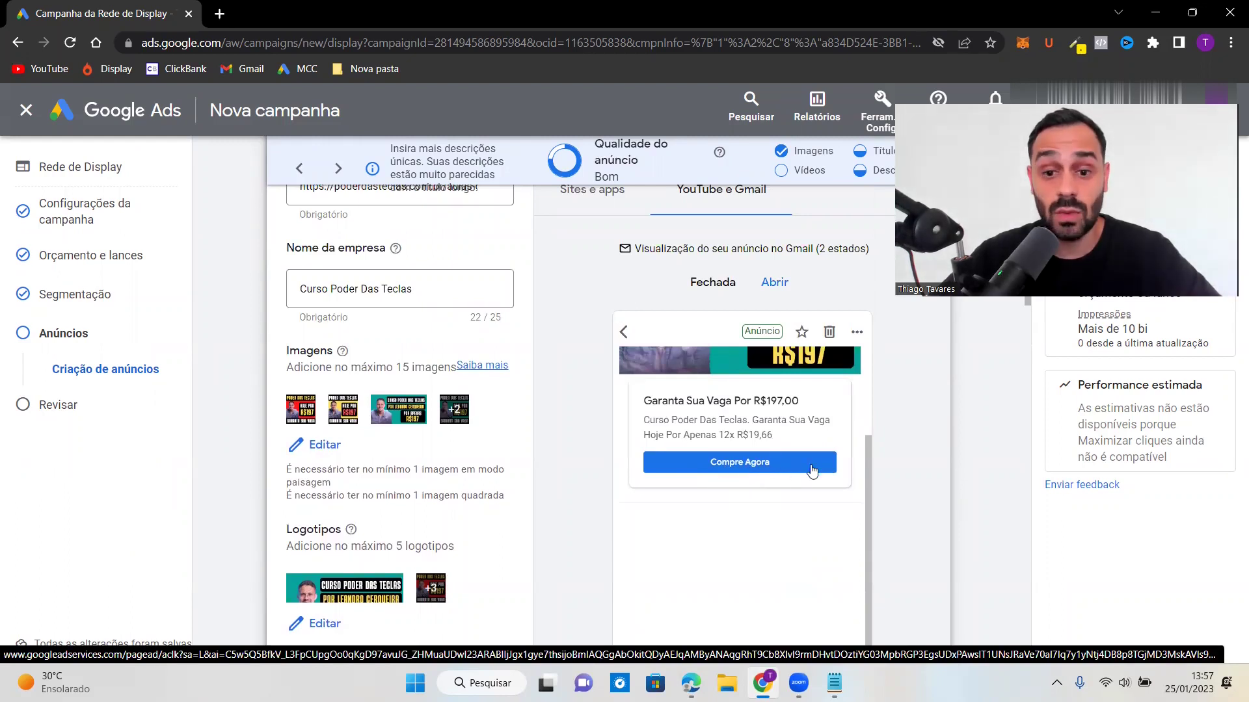
pyautogui.scroll(-4, 599, 549)
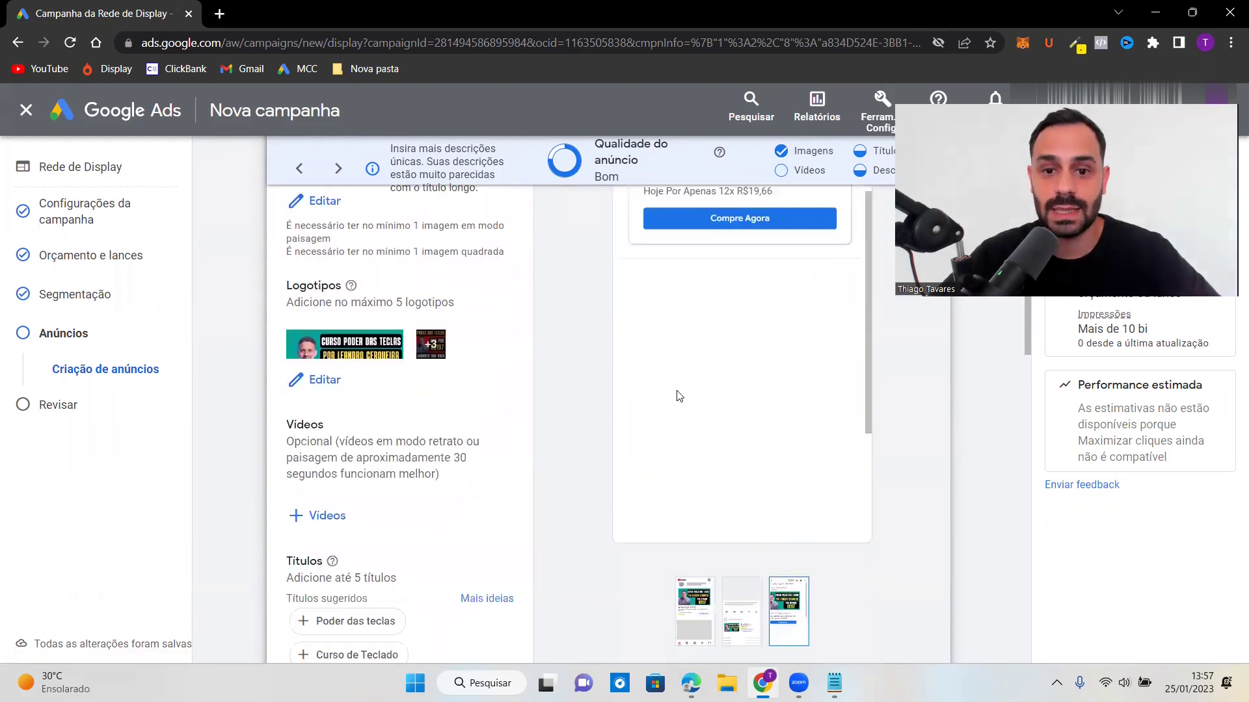
# Step: Continue to the campaign review and rename the ad group as "G1 - Canal Produtor"
pyautogui.scroll(-10, 564, 453)
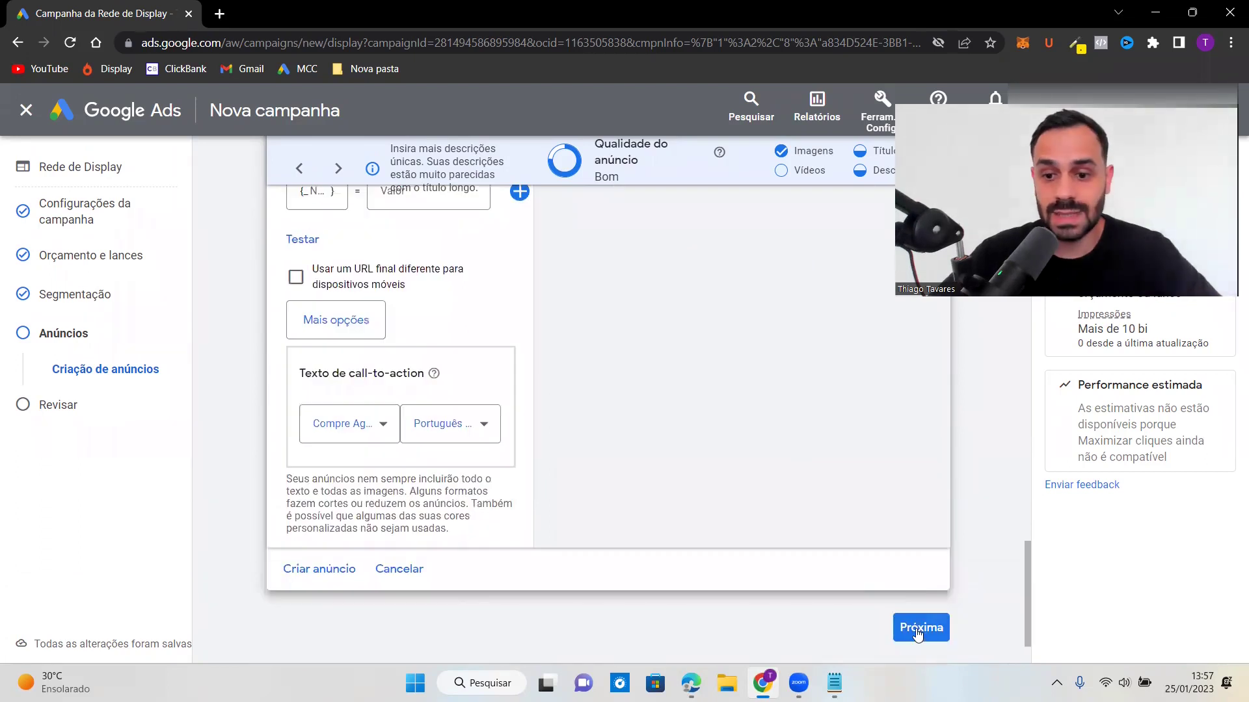
pyautogui.click(919, 627)
pyautogui.click(325, 259)
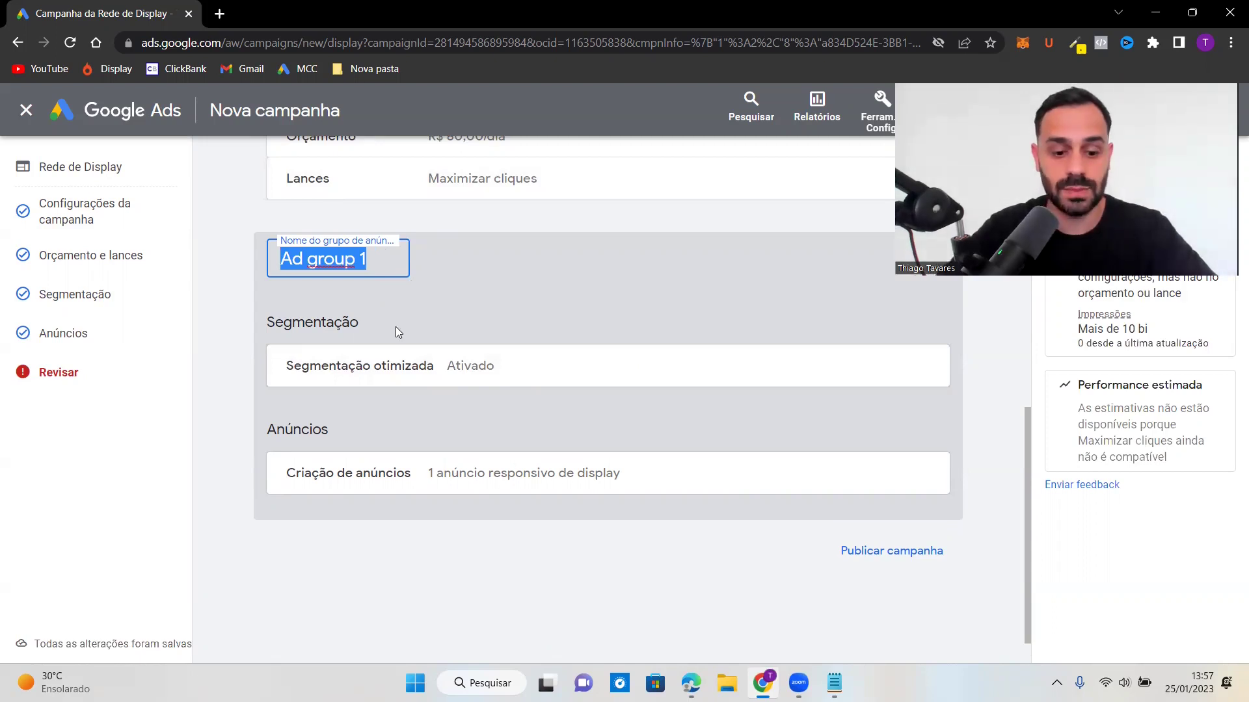
pyautogui.write('G1 -')
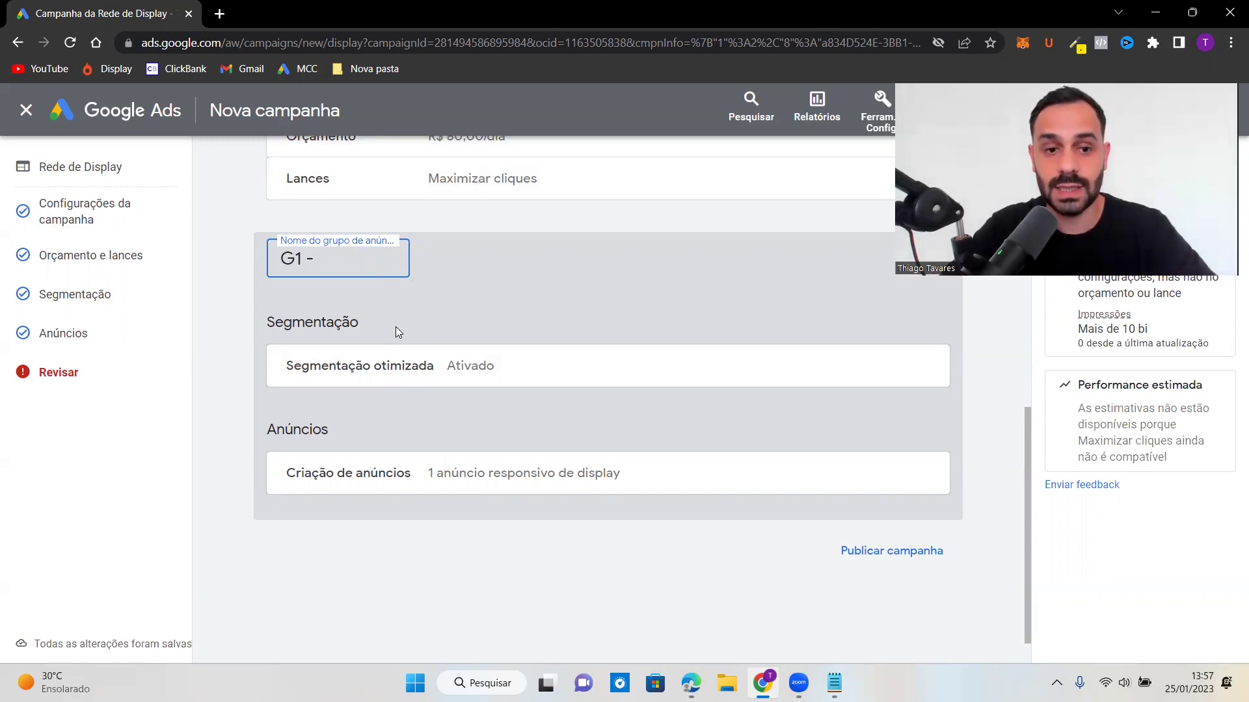
pyautogui.write('Canal Produtor')
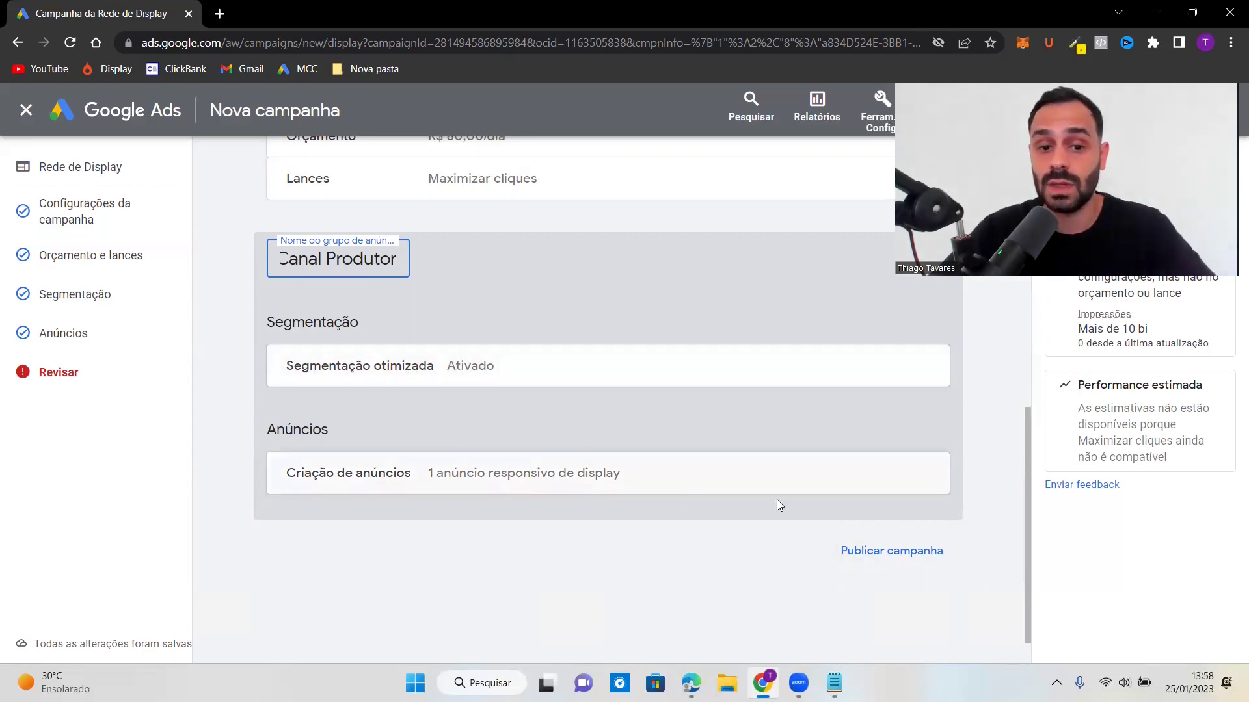
pyautogui.click(922, 551)
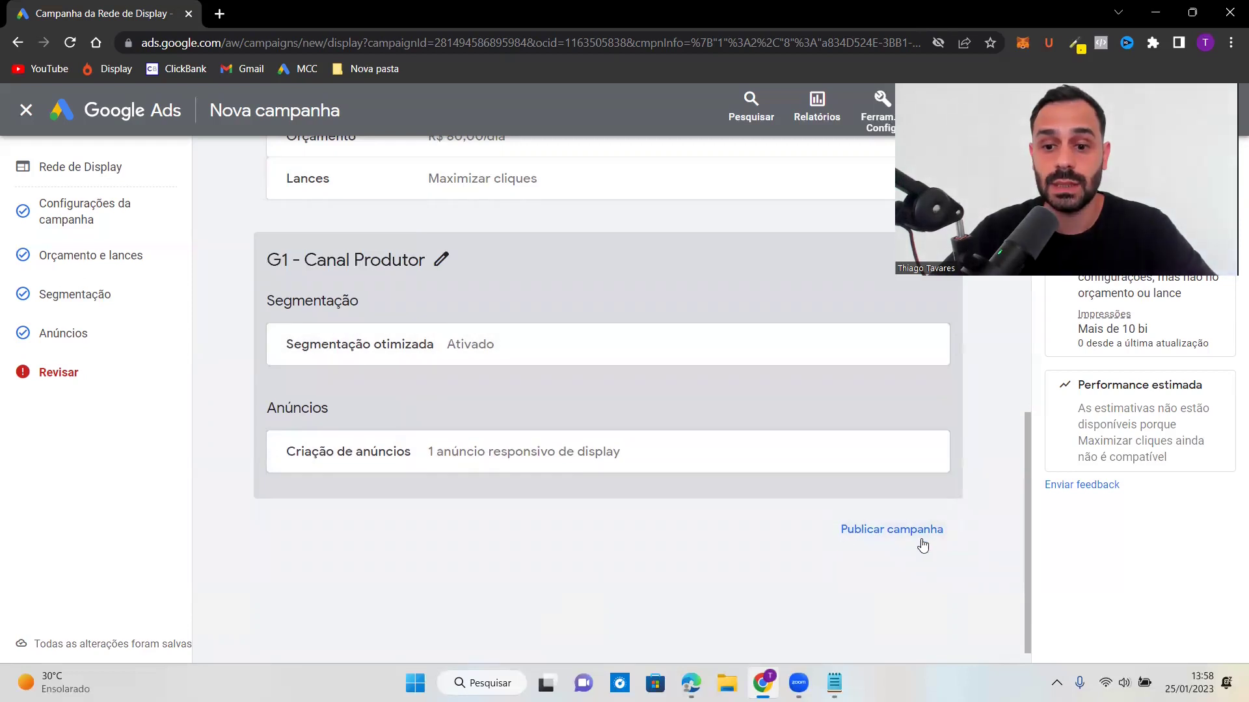
# Step: Try to publish the campaign, go back to editing and open its Segmentação settings
pyautogui.click(923, 540)
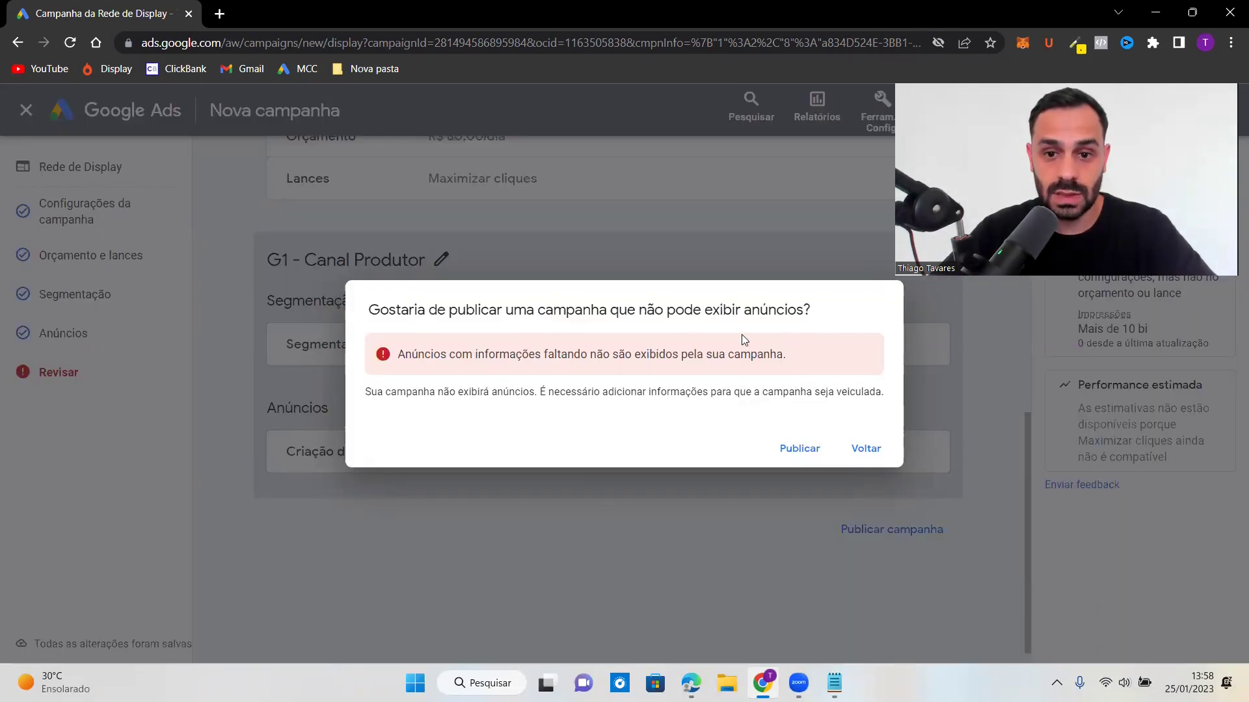
pyautogui.click(867, 450)
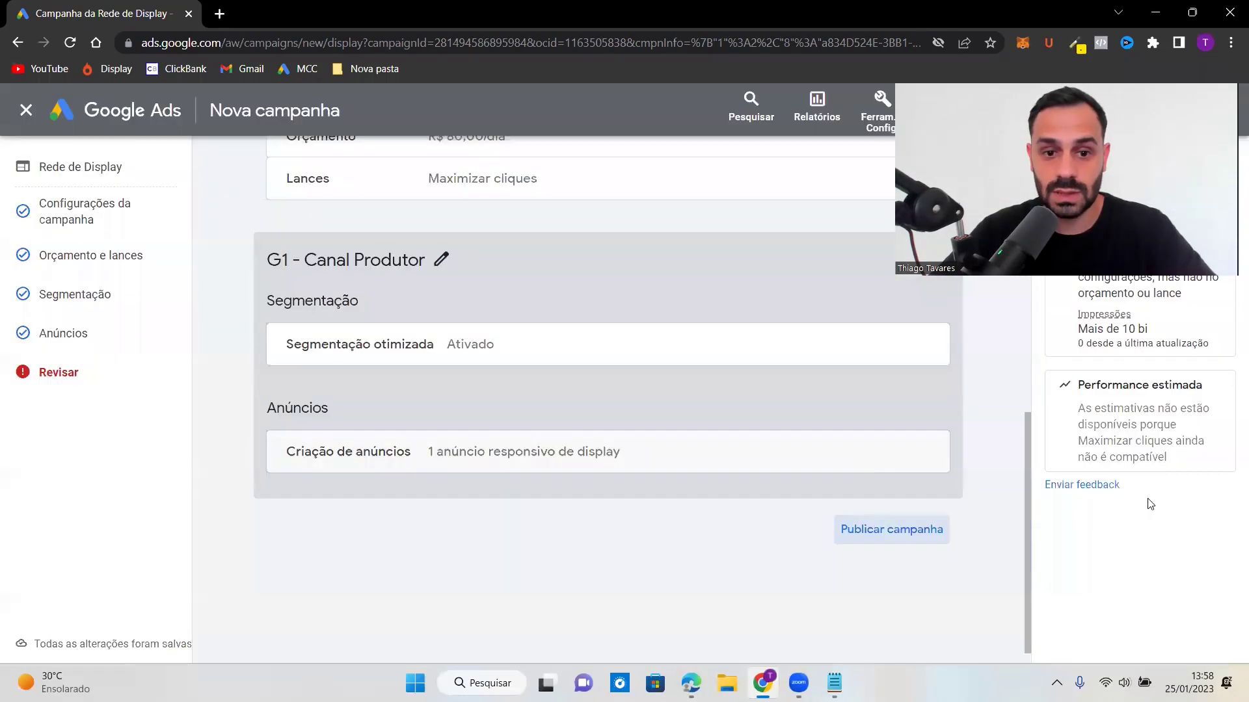
pyautogui.scroll(10, 1025, 463)
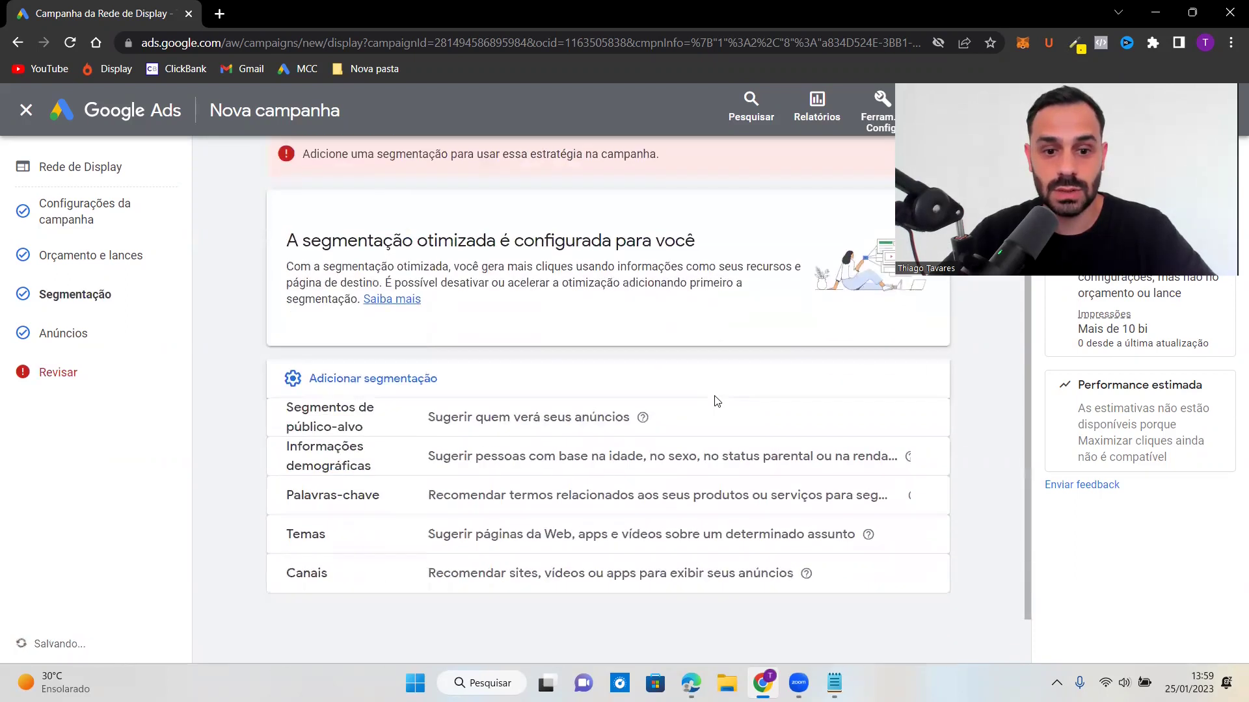
# Step: Add Canais targeting to the campaign and open its option for entering multiple channel URLs
pyautogui.scroll(-3, 715, 398)
pyautogui.scroll(2, 641, 385)
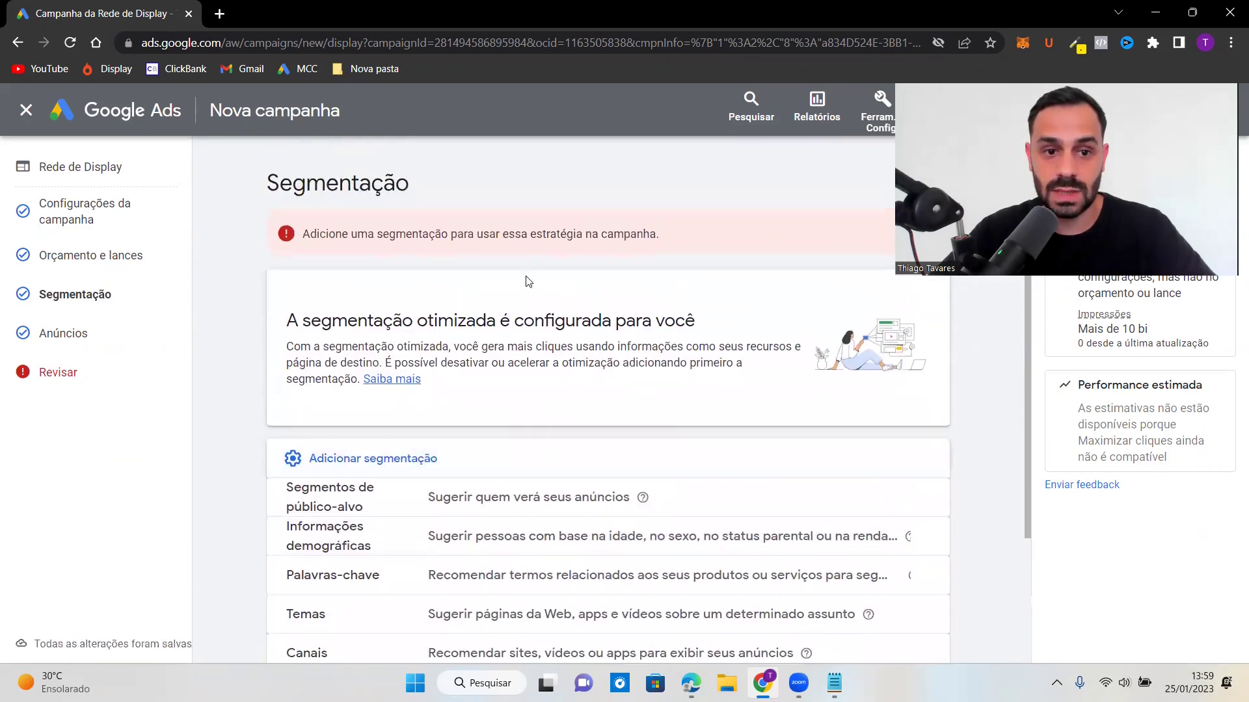
pyautogui.scroll(-3, 644, 370)
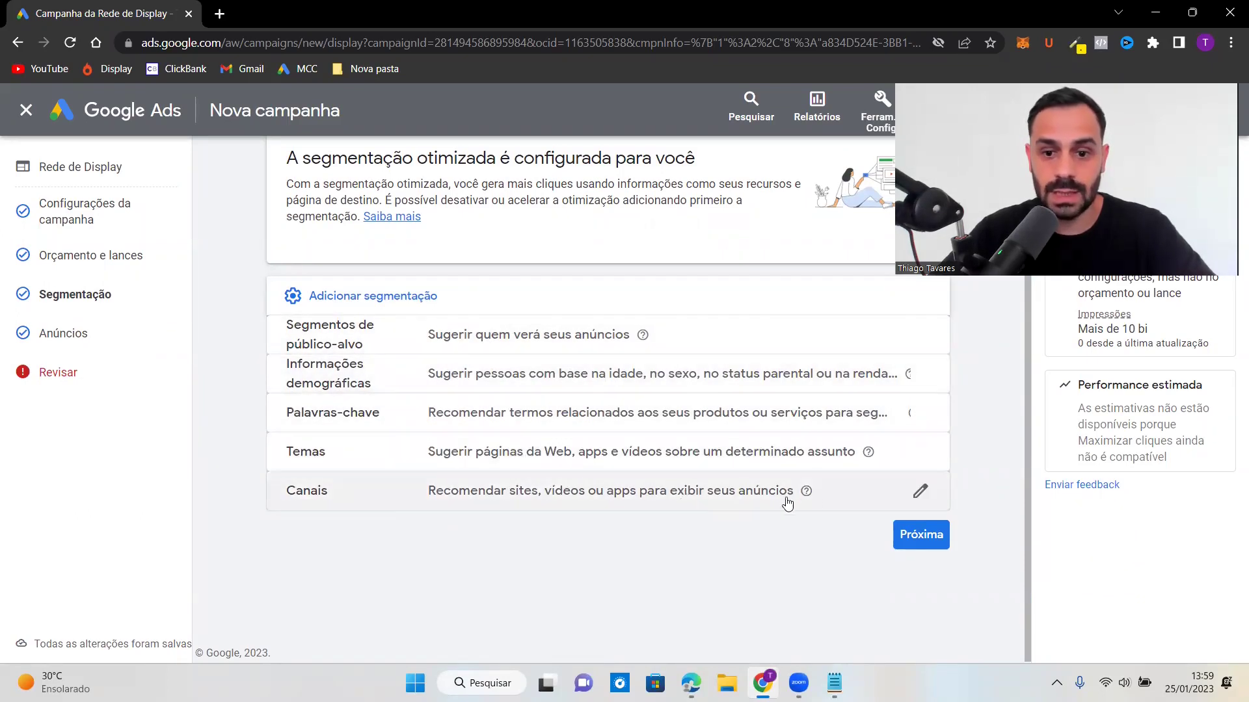
pyautogui.click(921, 494)
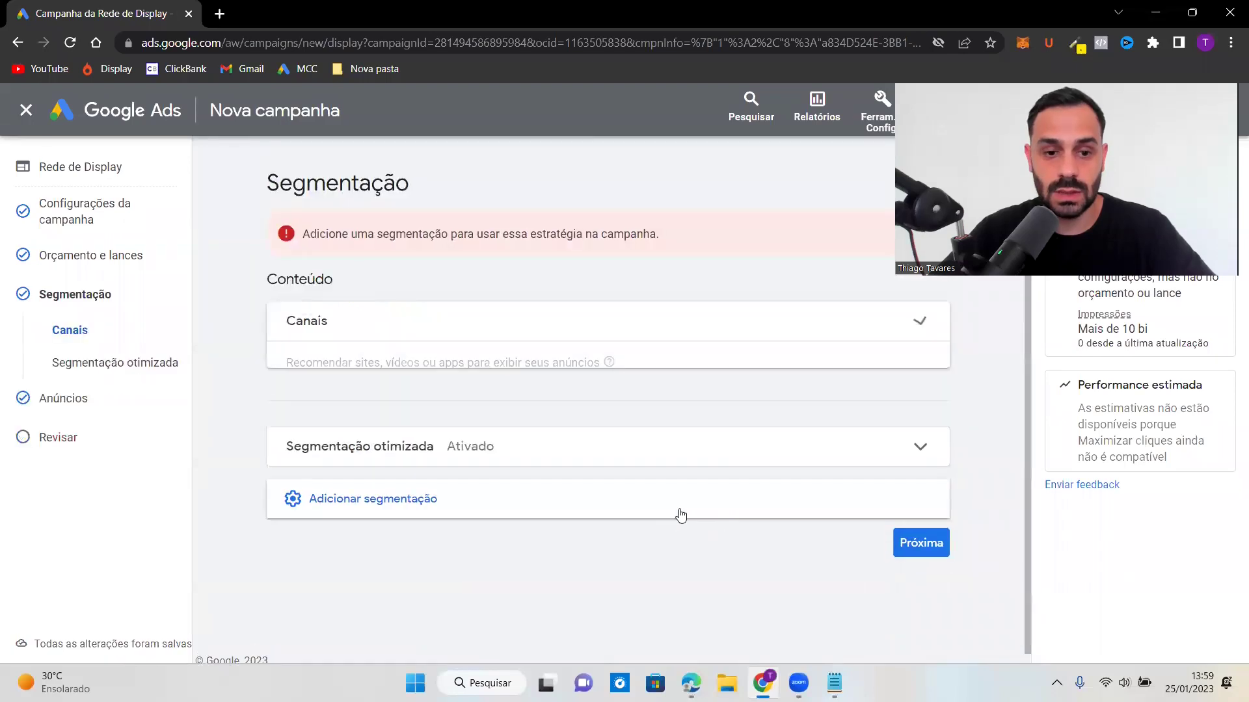
pyautogui.click(409, 447)
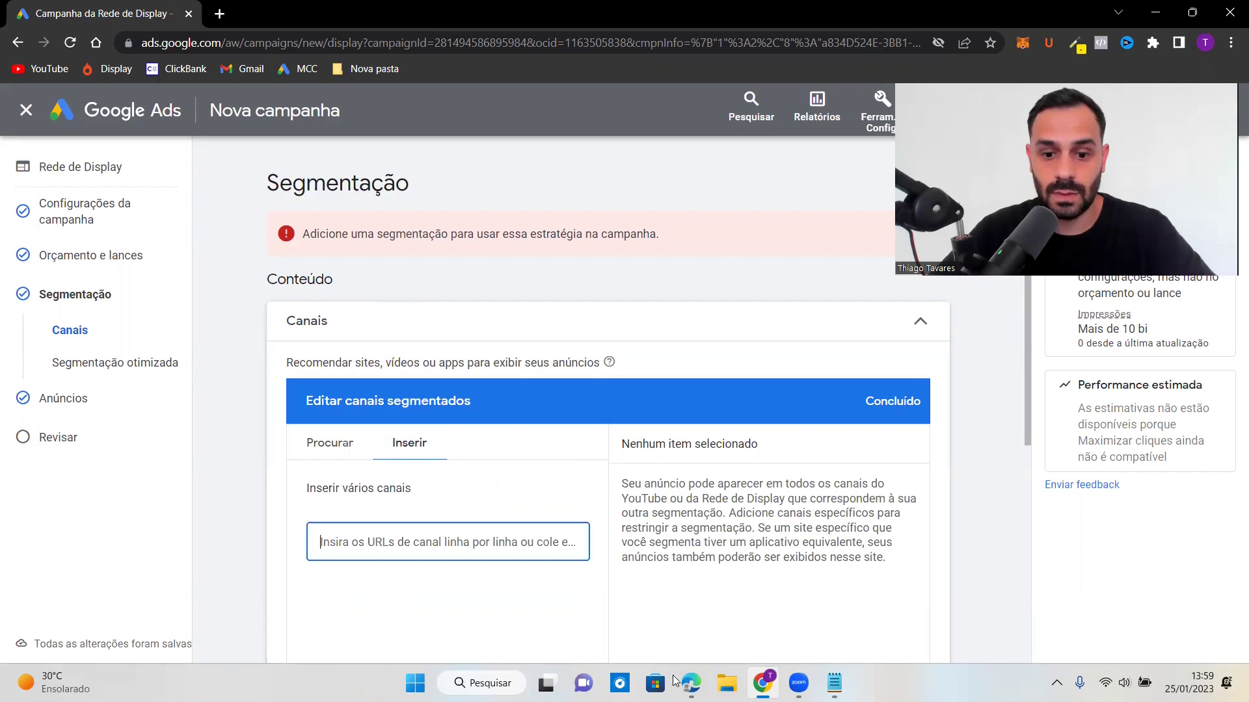
# Step: Switch to YouTube and search the comments of Poder das Teclas videos for a reply that mentions the channel
pyautogui.hotkey('alt', 'Tab')
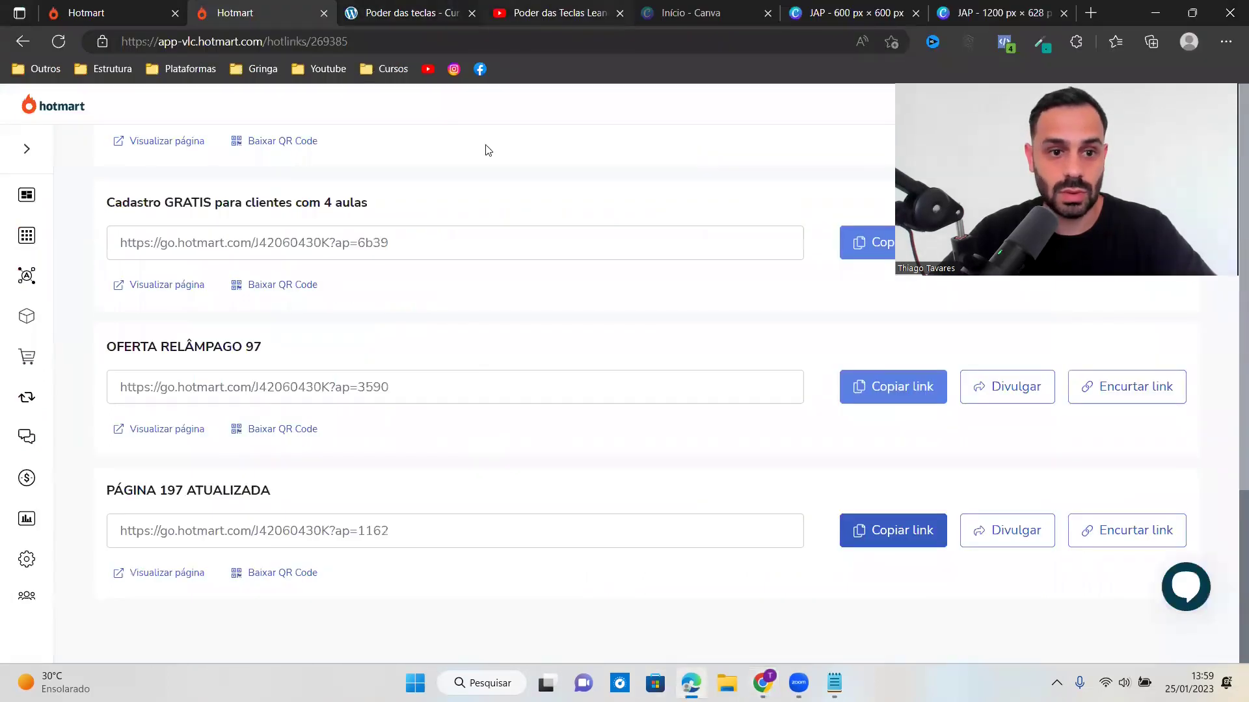
pyautogui.click(559, 13)
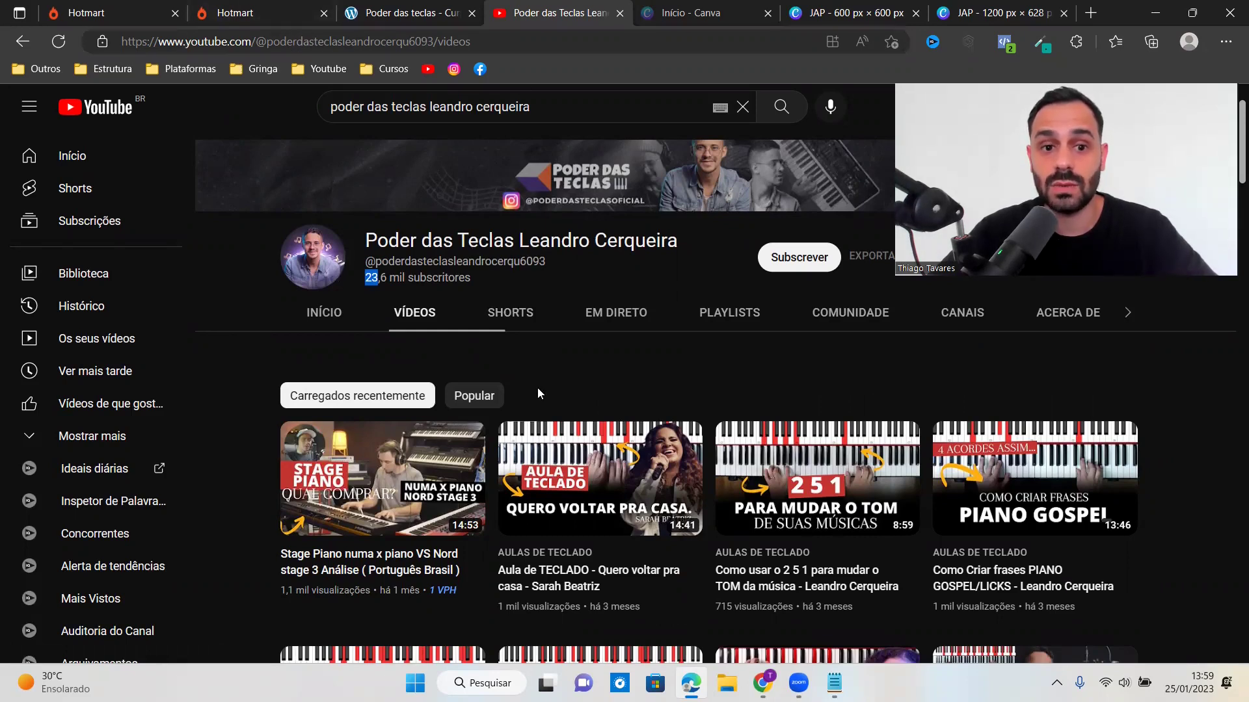
pyautogui.click(410, 478)
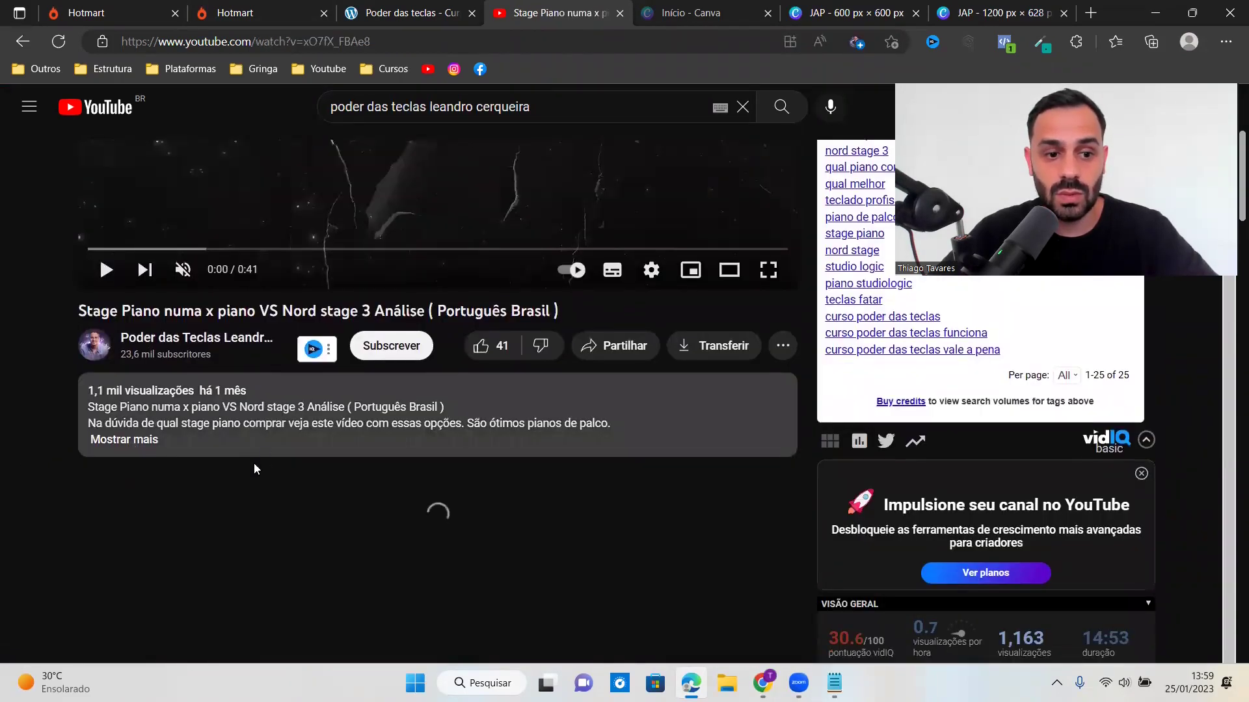
pyautogui.click(259, 450)
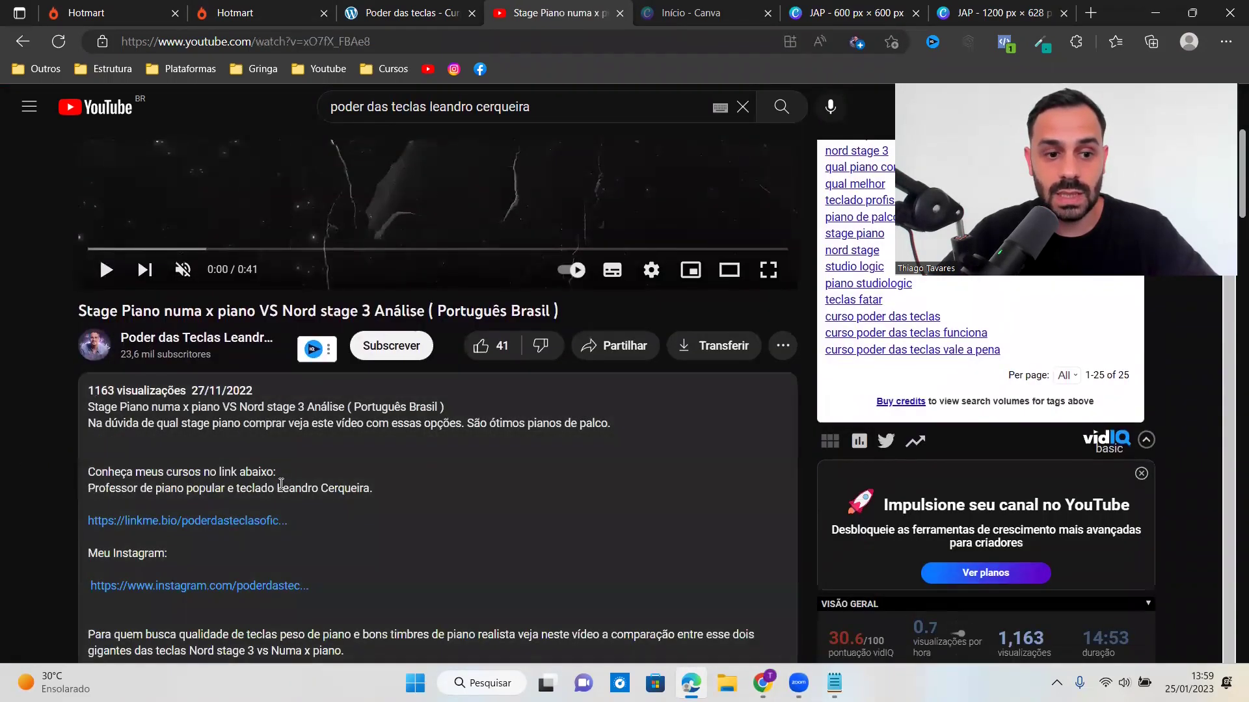
pyautogui.scroll(-9, 292, 455)
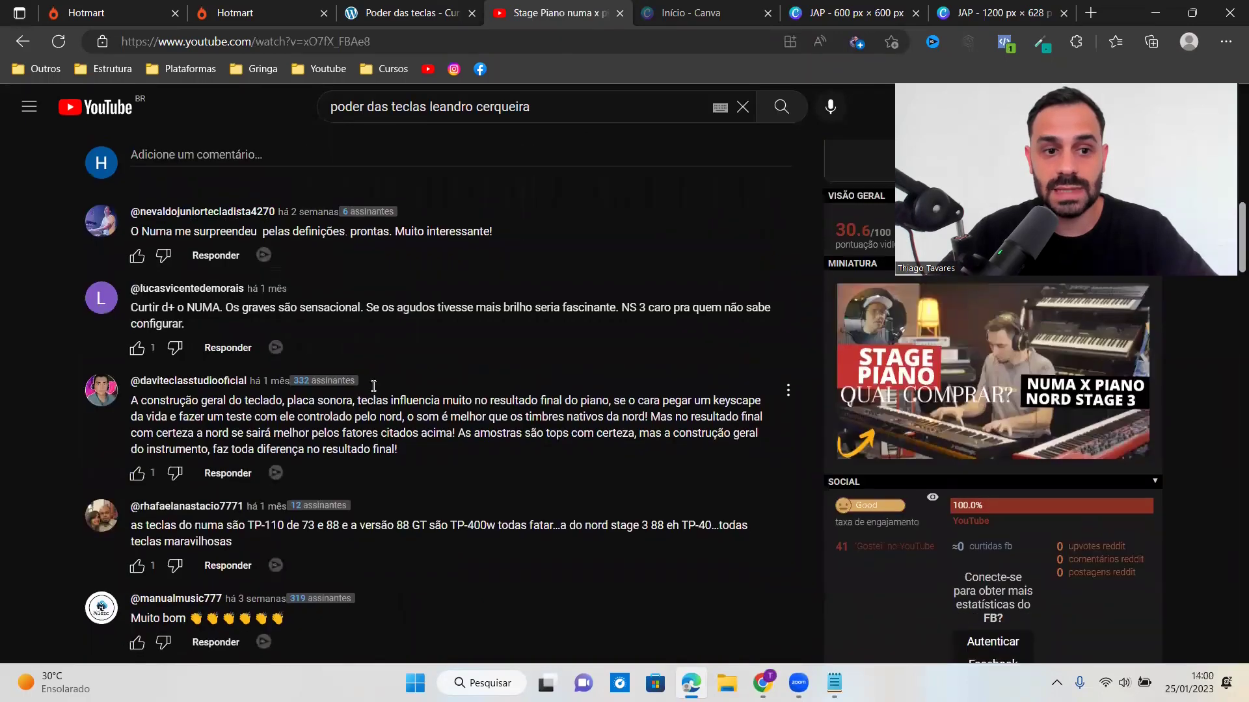
pyautogui.scroll(3, 373, 388)
pyautogui.scroll(-5, 373, 388)
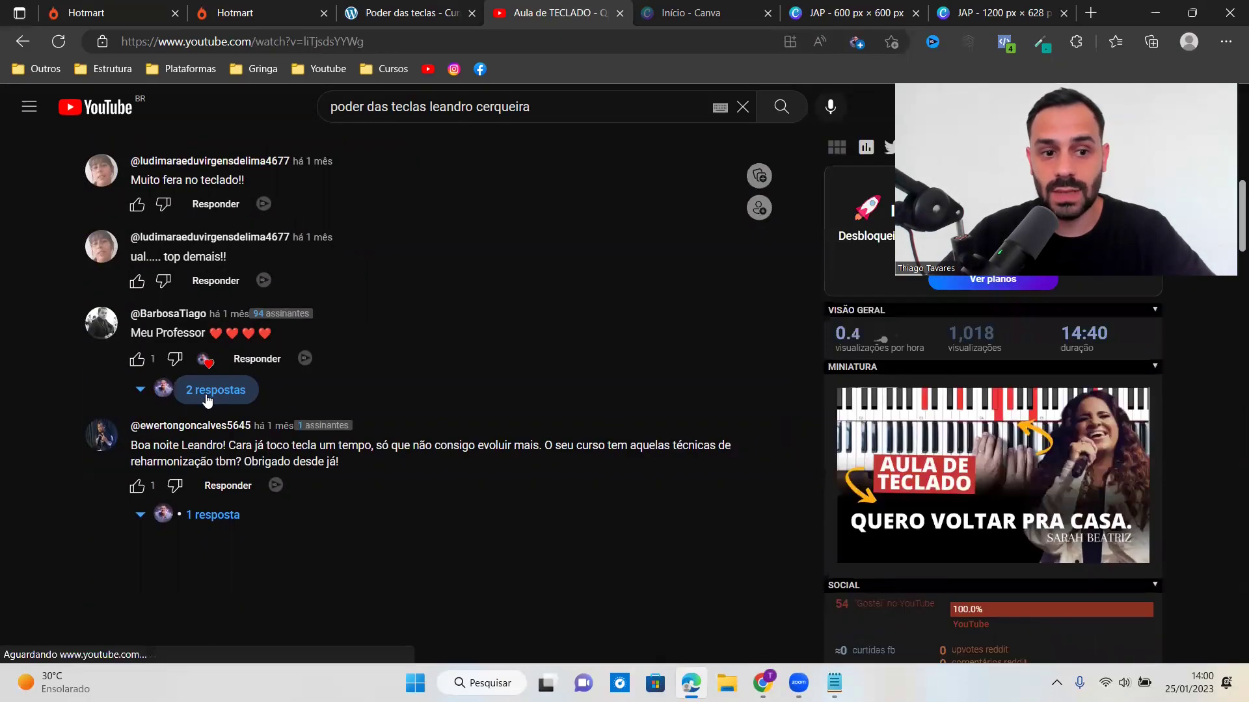
pyautogui.click(207, 398)
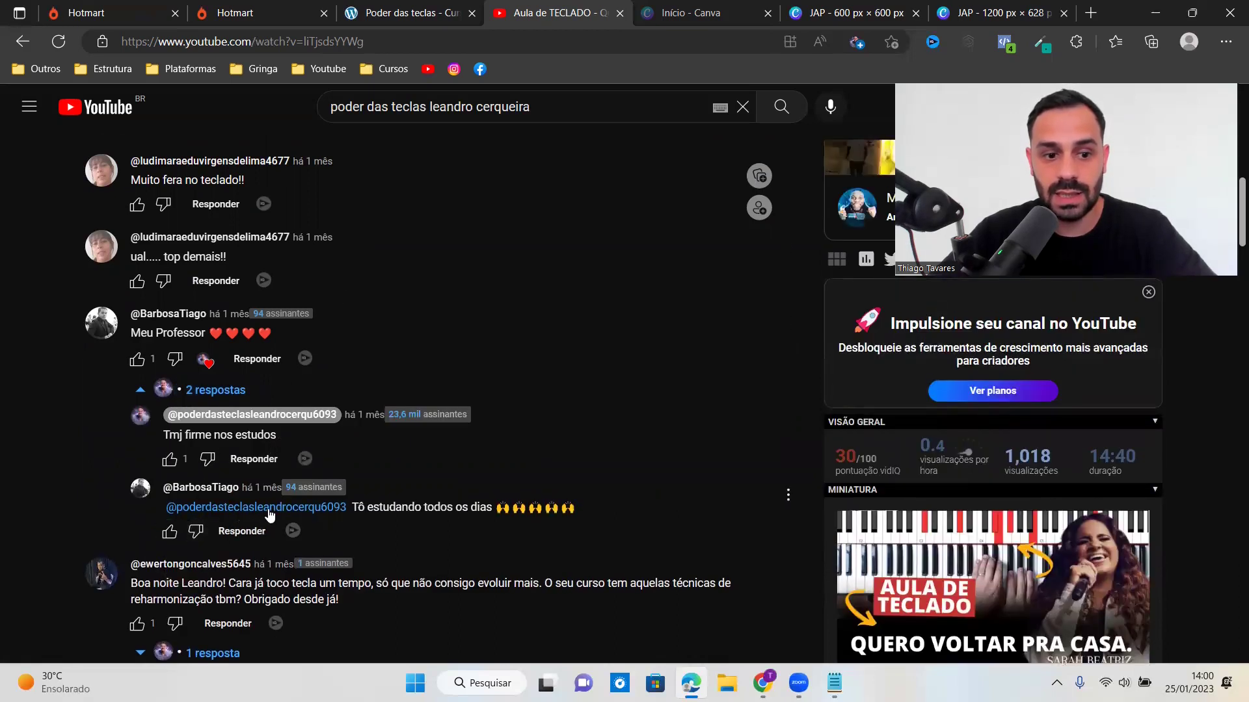
# Step: Open the channel mention from the comment reply in a new browser tab and copy the channel's full URL
pyautogui.rightClick(318, 515)
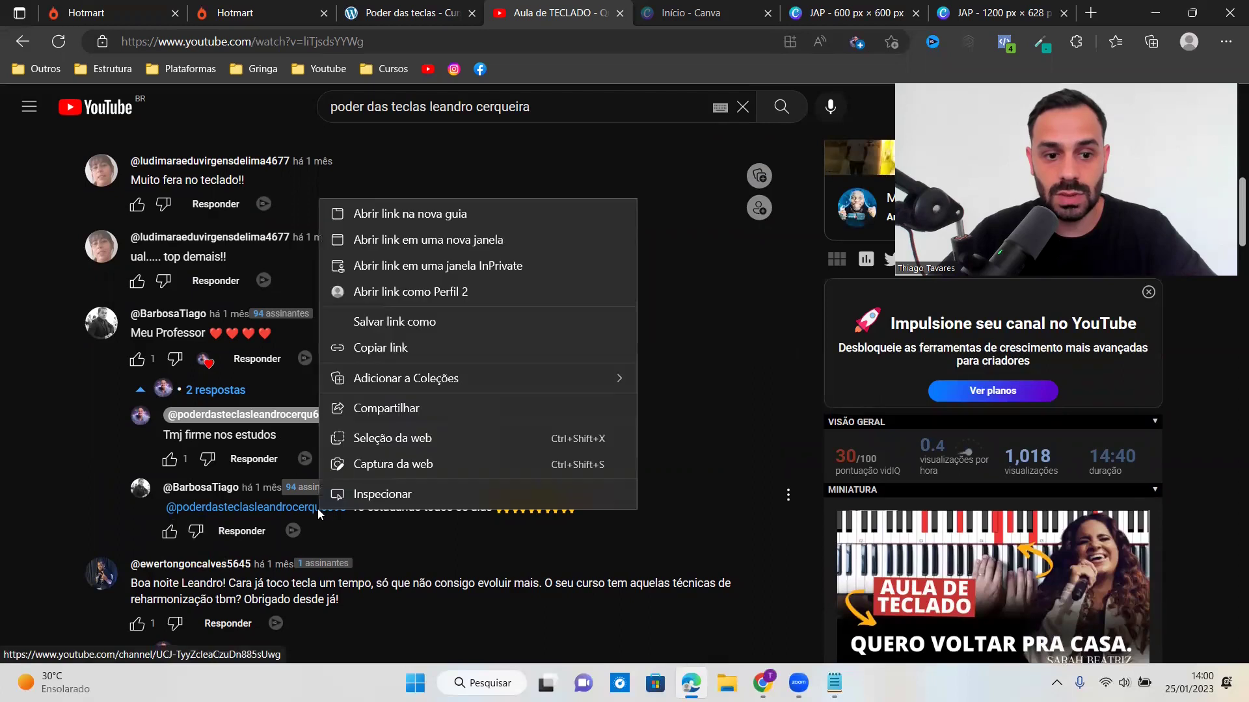
pyautogui.click(405, 215)
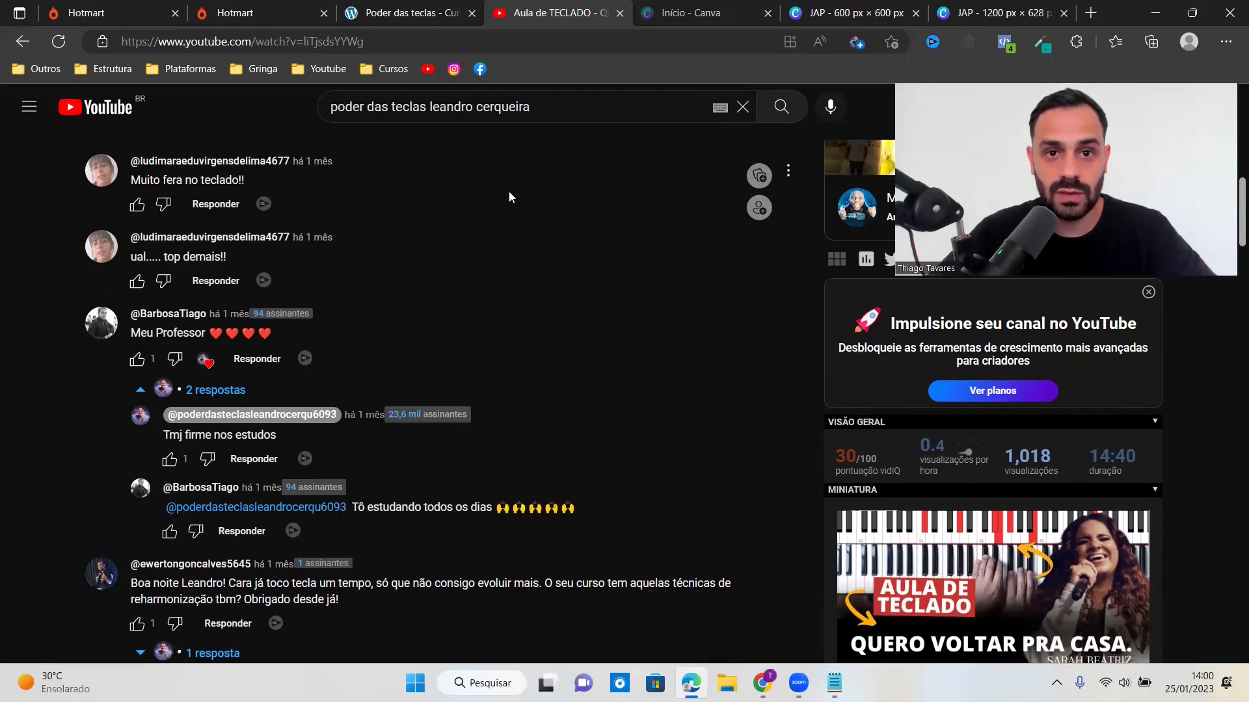
pyautogui.click(621, 13)
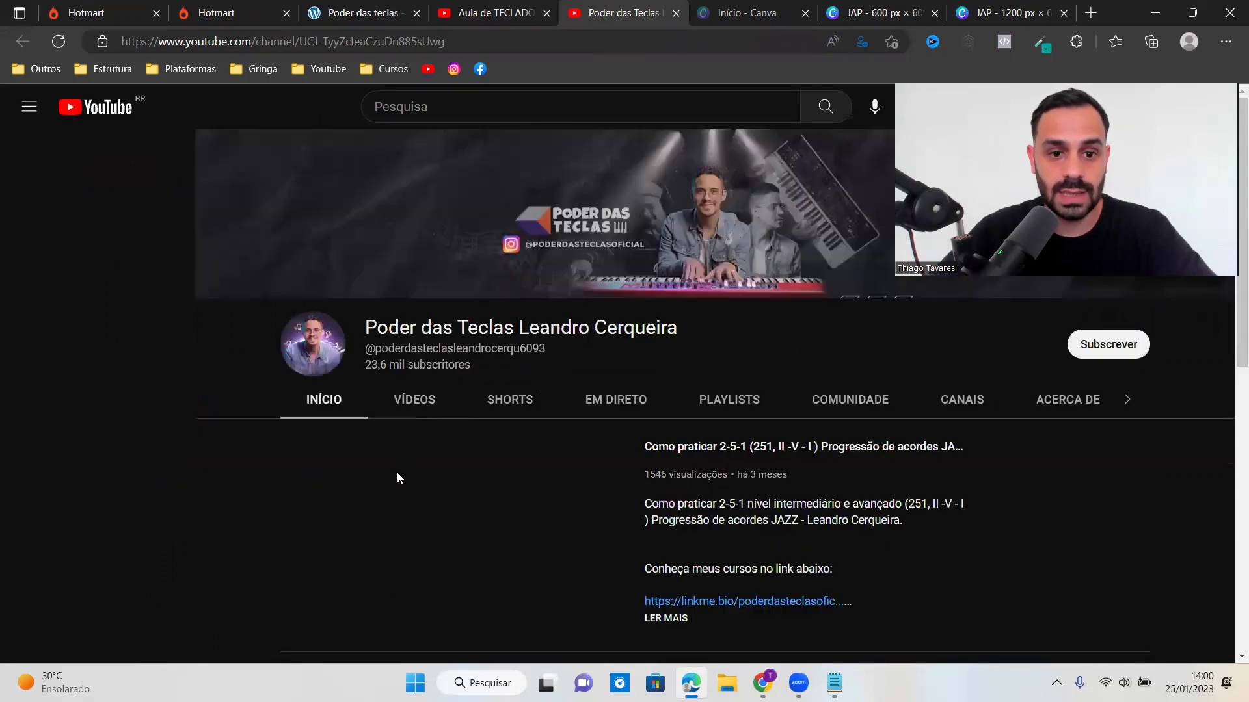
pyautogui.click(463, 41)
pyautogui.hotkey('ctrl', 'c')
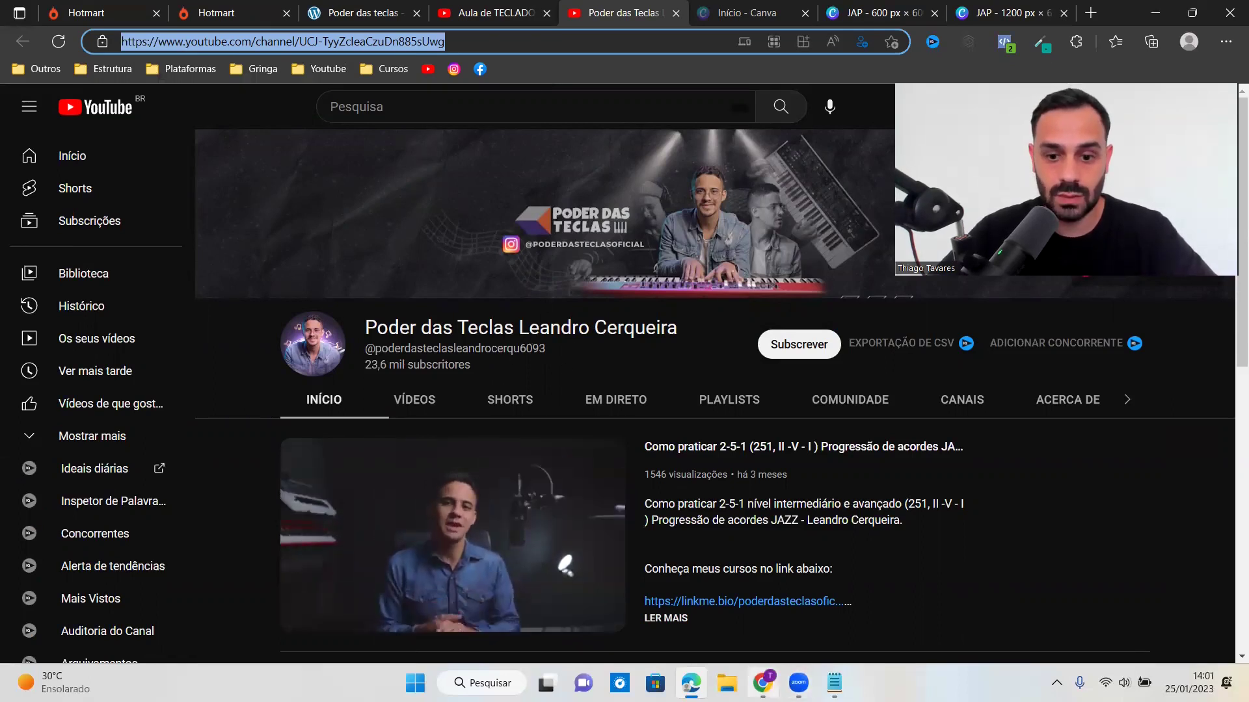
# Step: Switch back to Google Ads, paste the copied YouTube channel URL into the campaign's targeted channels and add it
pyautogui.hotkey('alt', 'Tab')
pyautogui.click(434, 540)
pyautogui.hotkey('ctrl', 'v')
pyautogui.scroll(-2, 473, 506)
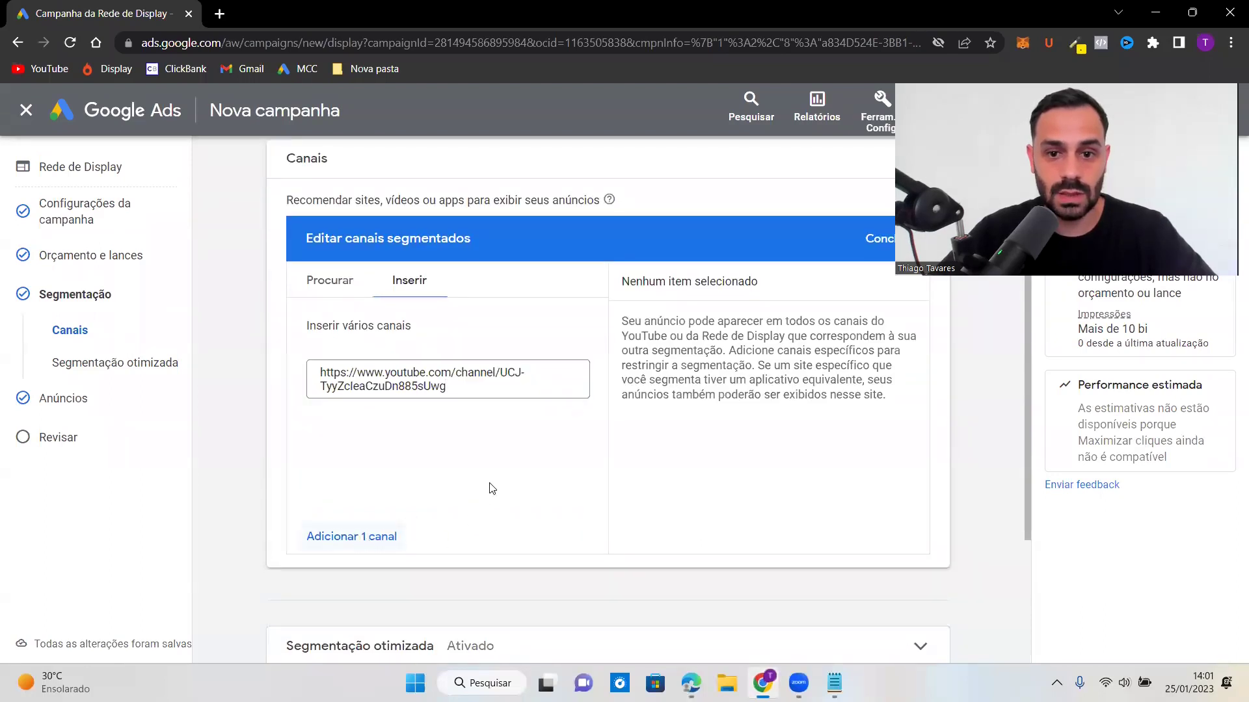
pyautogui.scroll(-3, 756, 379)
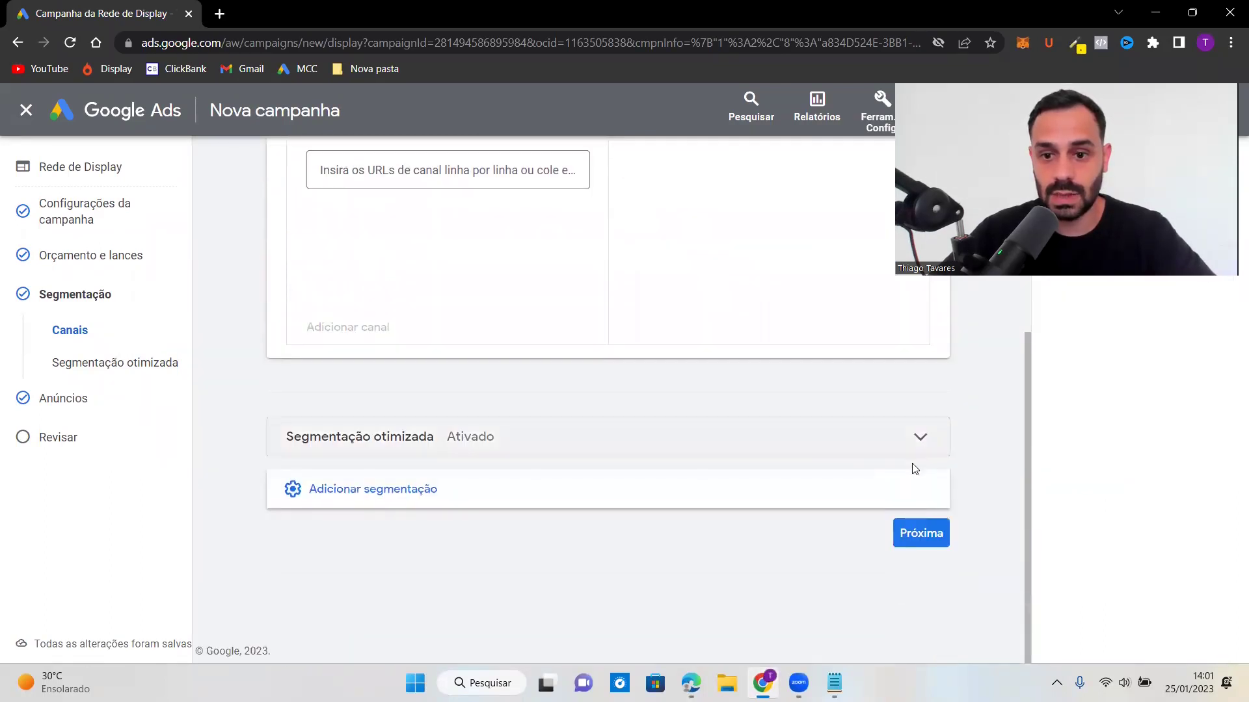
# Step: Continue past the targeting and ads pages to the campaign review and publish the campaign
pyautogui.click(913, 547)
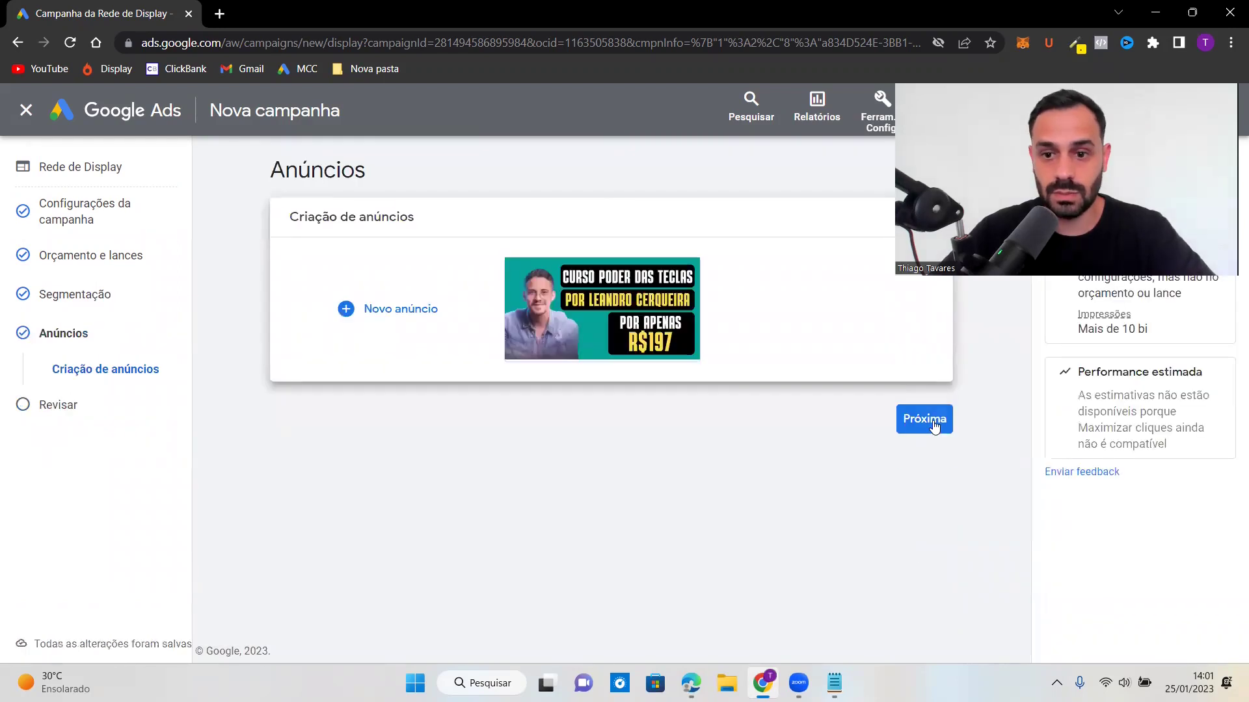
pyautogui.click(931, 422)
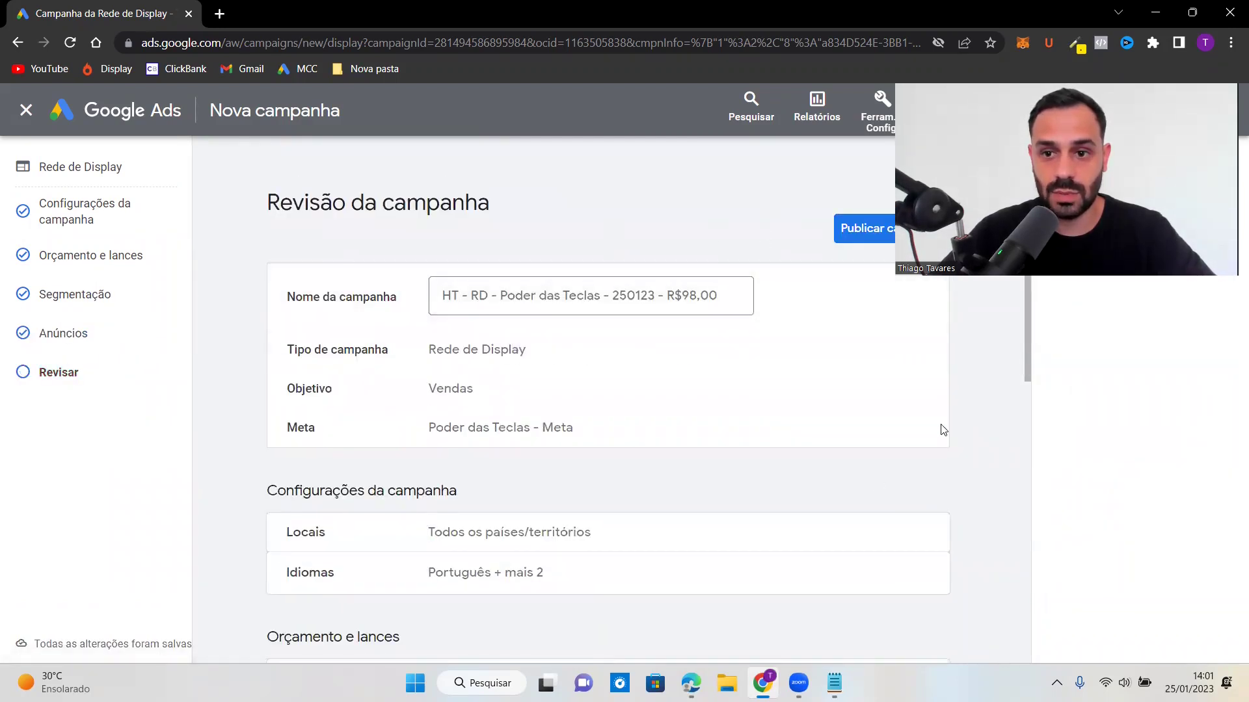
pyautogui.scroll(-9, 942, 430)
pyautogui.click(879, 554)
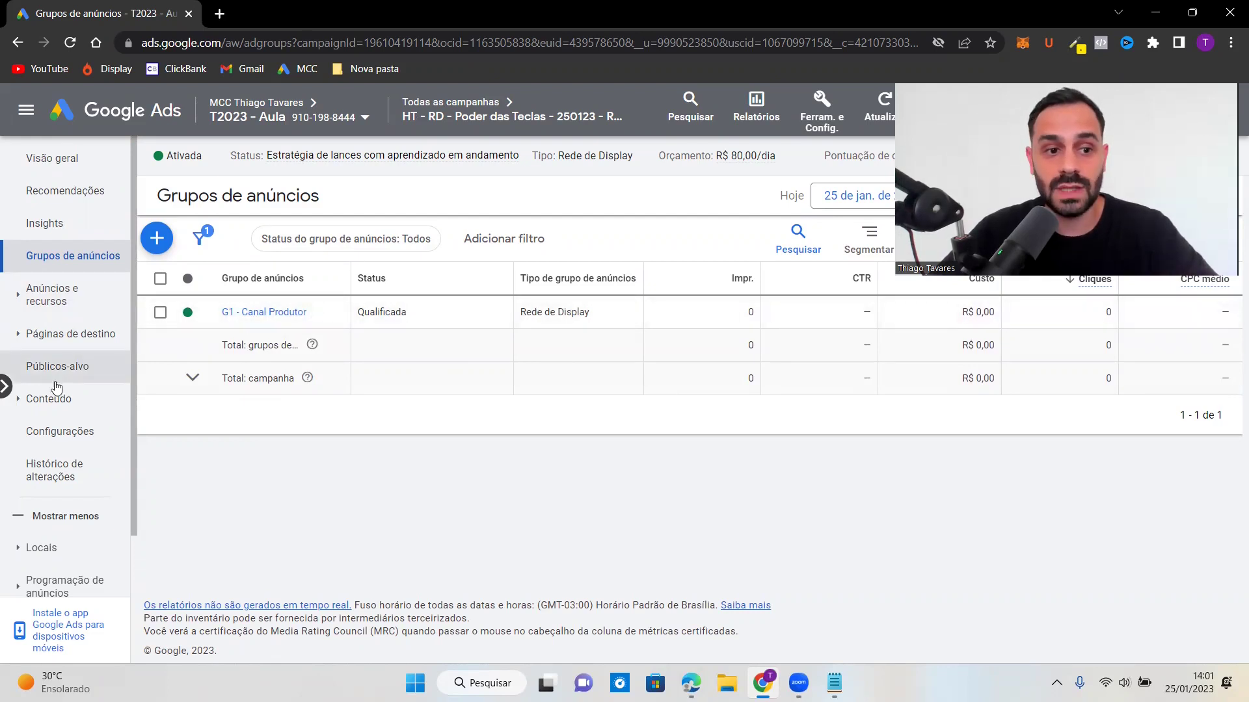
# Step: Open the published campaign's Canais for editing and select the G1 - Canal Produtor ad group
pyautogui.click(44, 398)
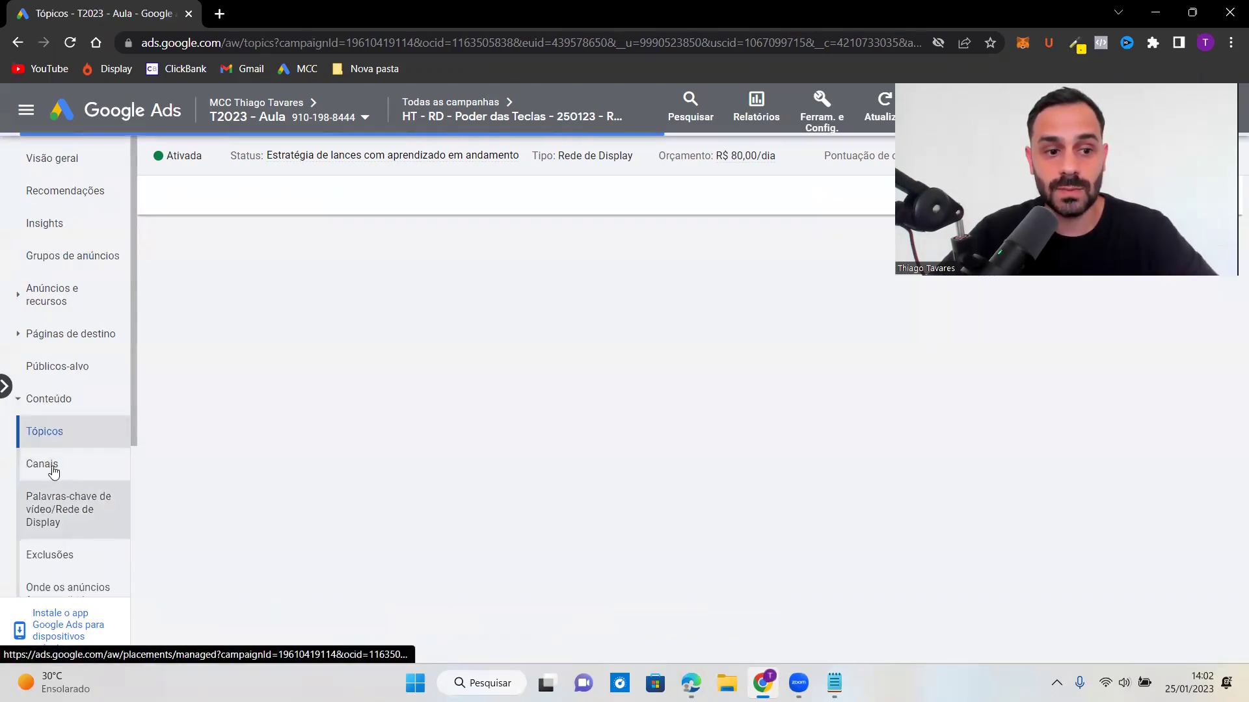
pyautogui.click(45, 466)
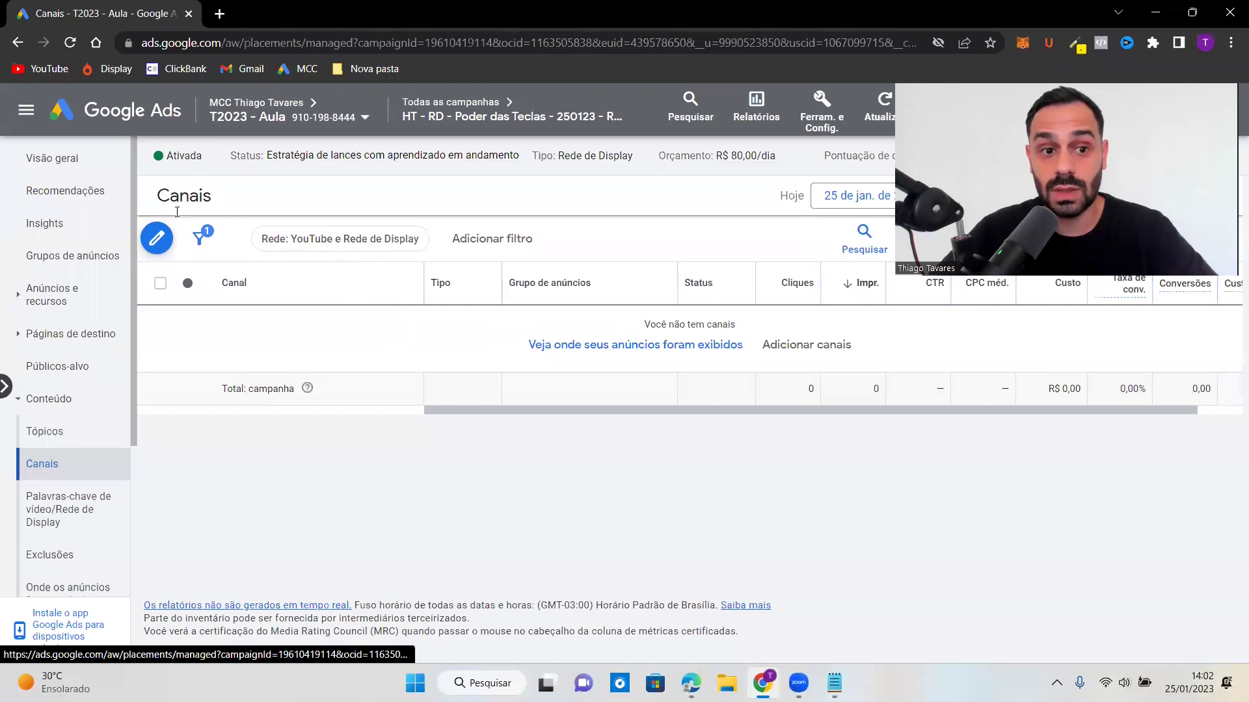
pyautogui.click(162, 243)
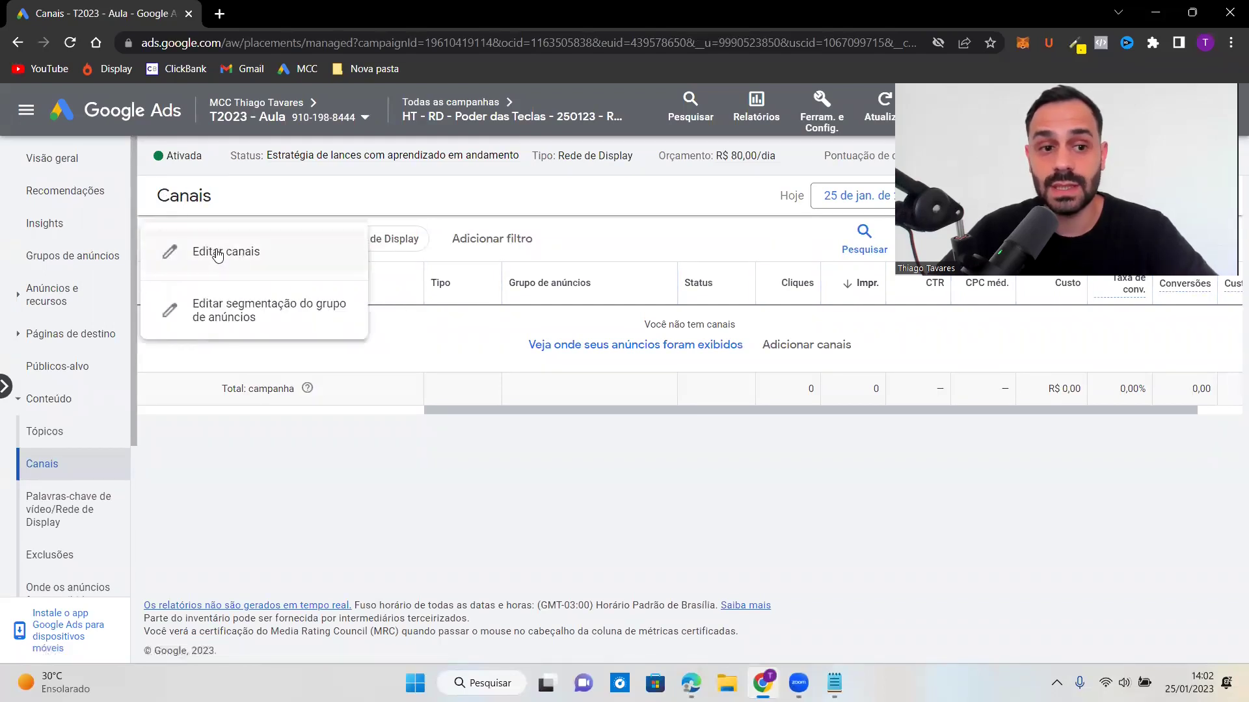
pyautogui.click(219, 255)
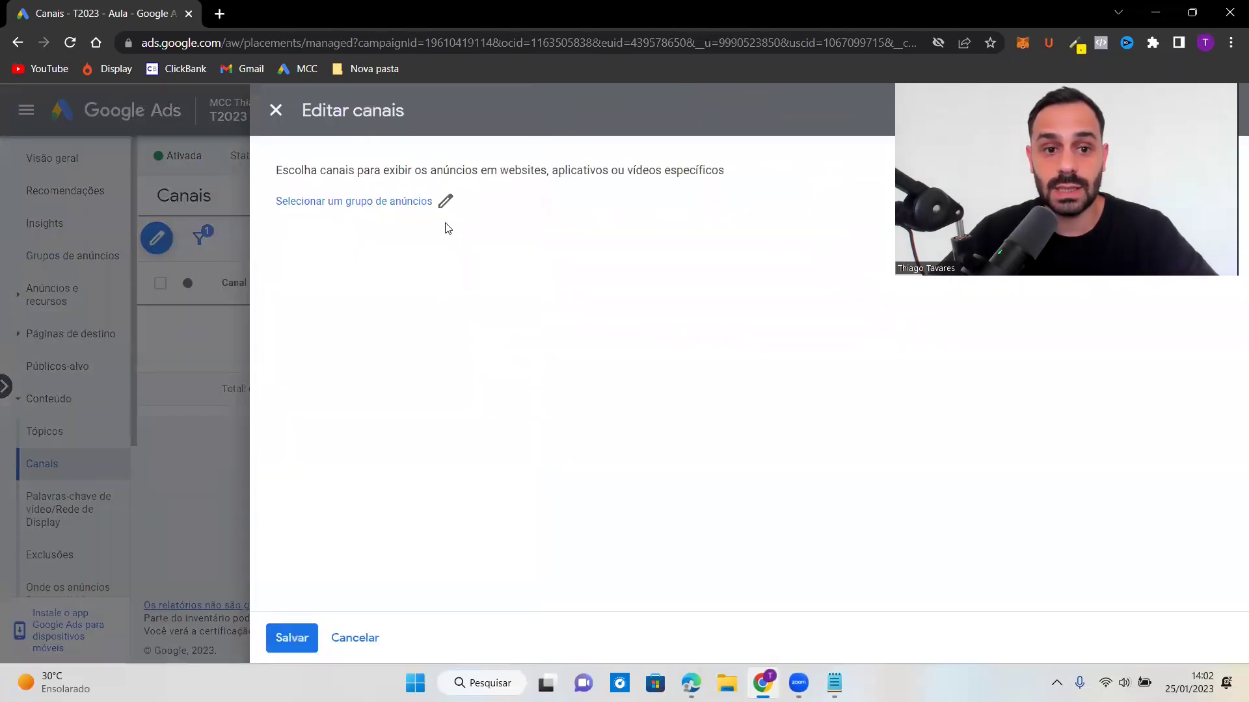
pyautogui.click(445, 202)
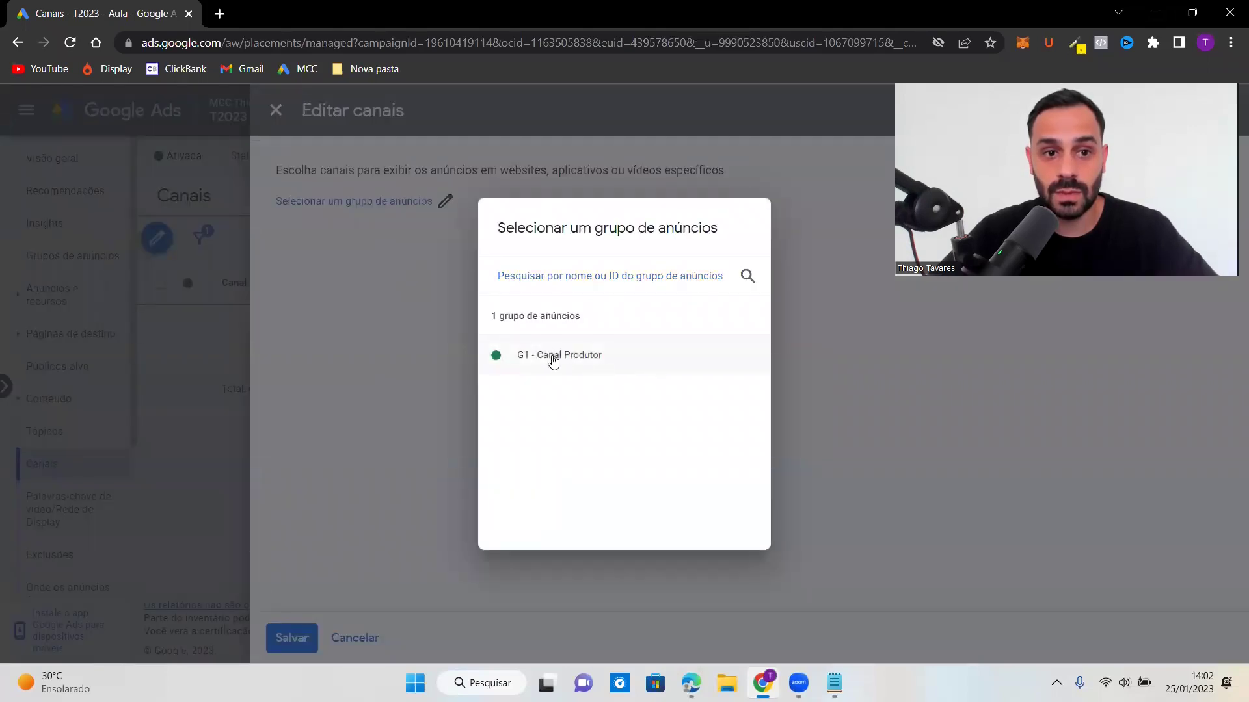
pyautogui.click(553, 362)
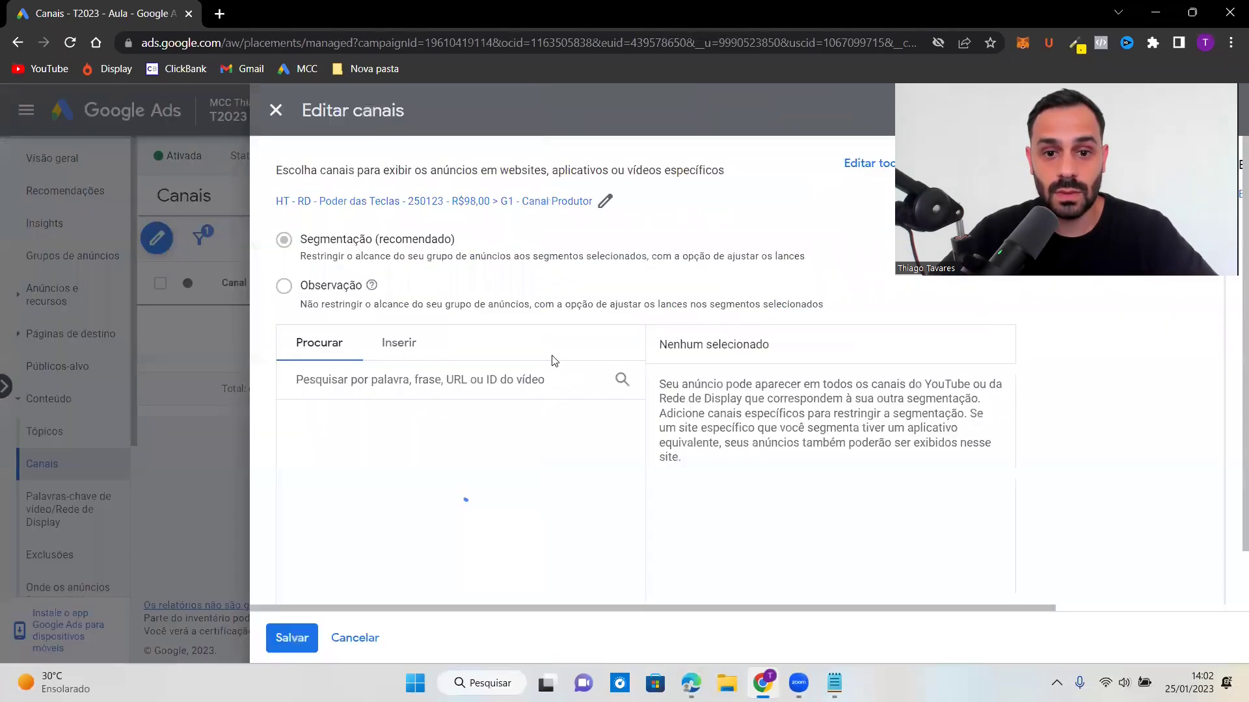
# Step: Add the copied YouTube channel URL as a targeted channel of the ad group and save
pyautogui.click(404, 349)
pyautogui.hotkey('ctrl', 'v')
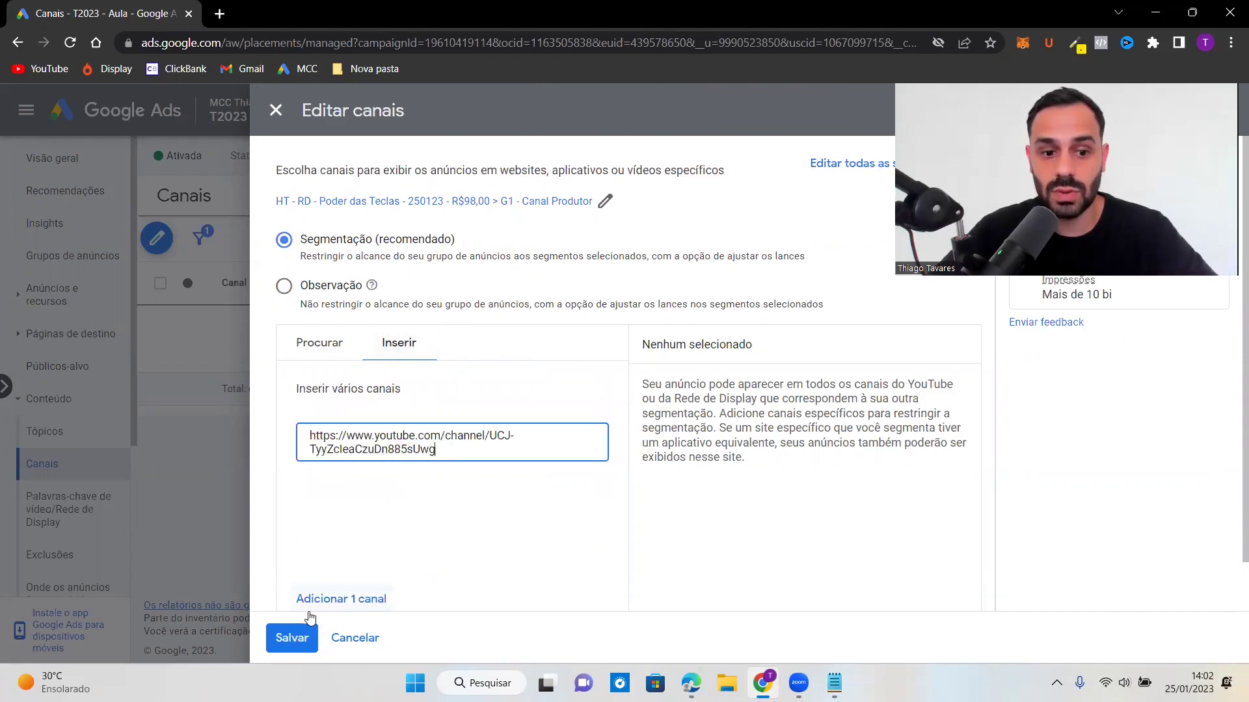
pyautogui.click(338, 599)
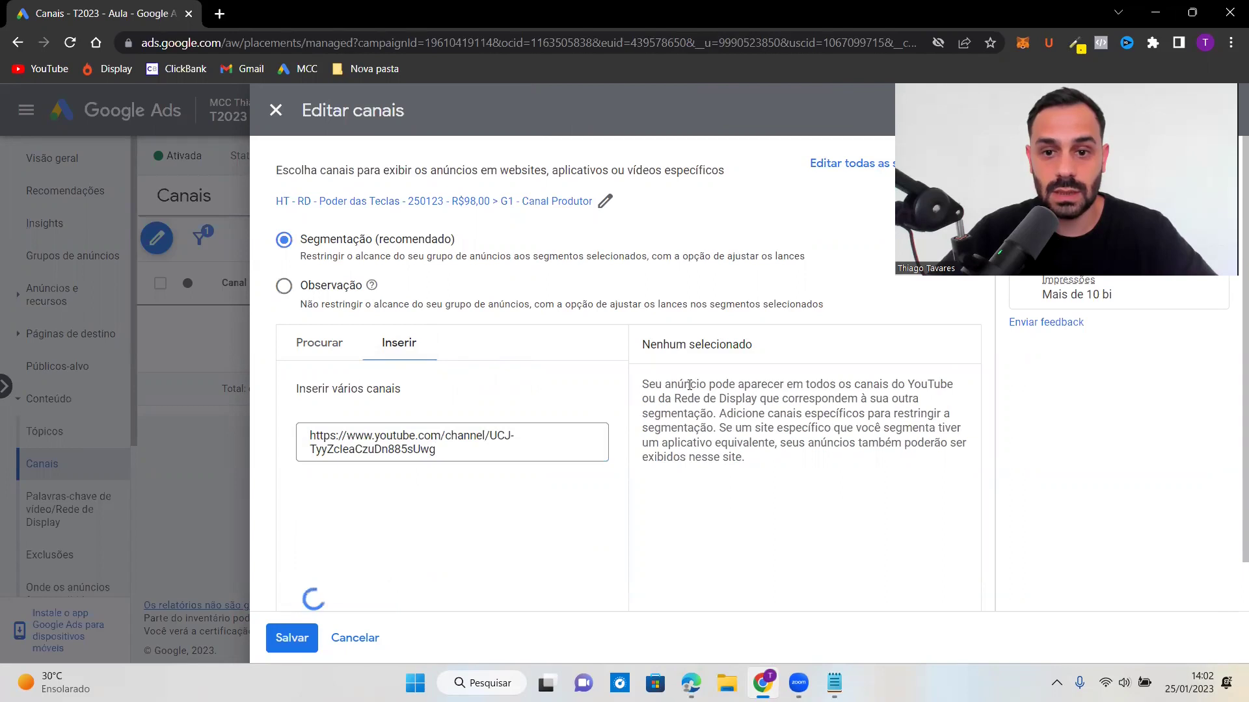
pyautogui.click(292, 638)
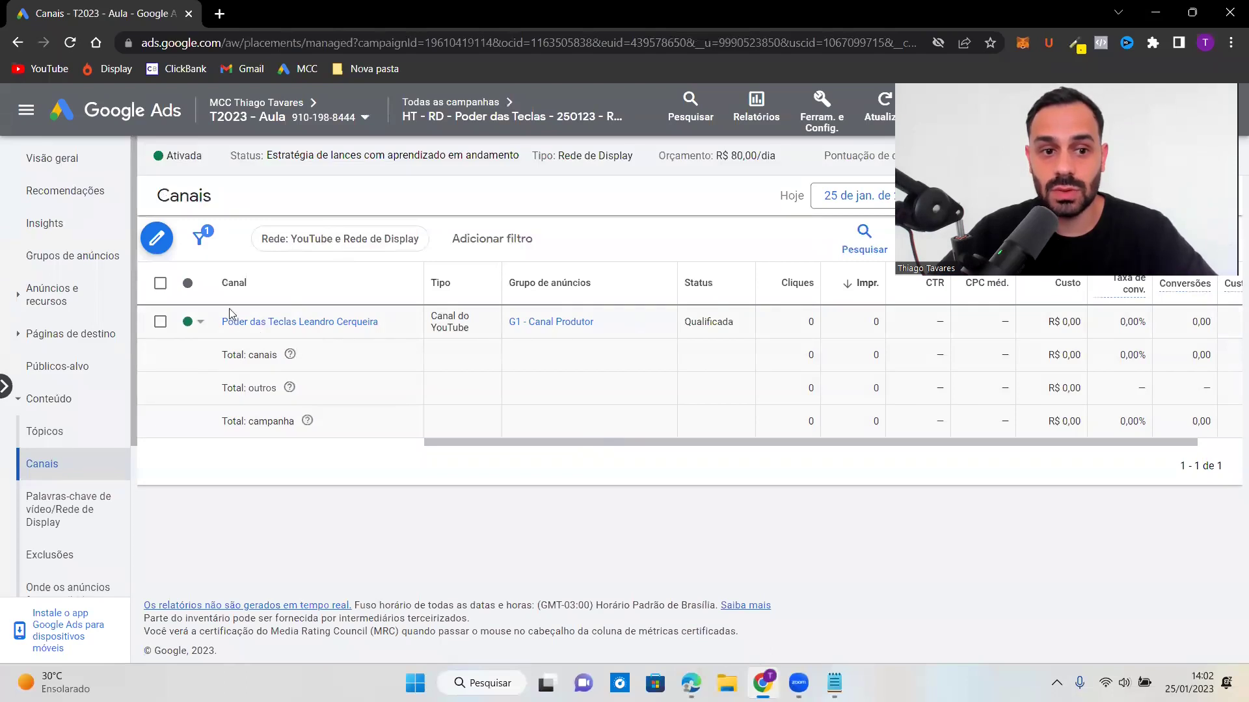
# Step: Open the full targeting settings of the G1 - Canal Produtor ad group and disable Usar a segmentação otimizada
pyautogui.click(156, 239)
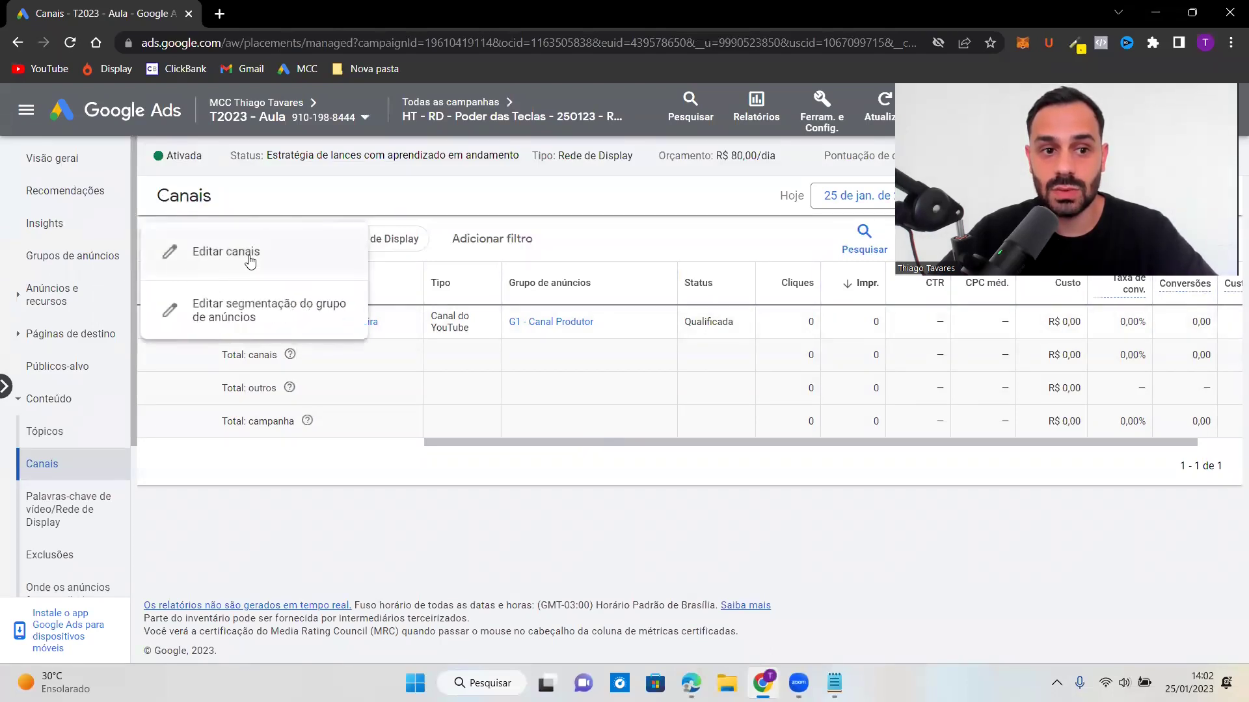
pyautogui.click(236, 268)
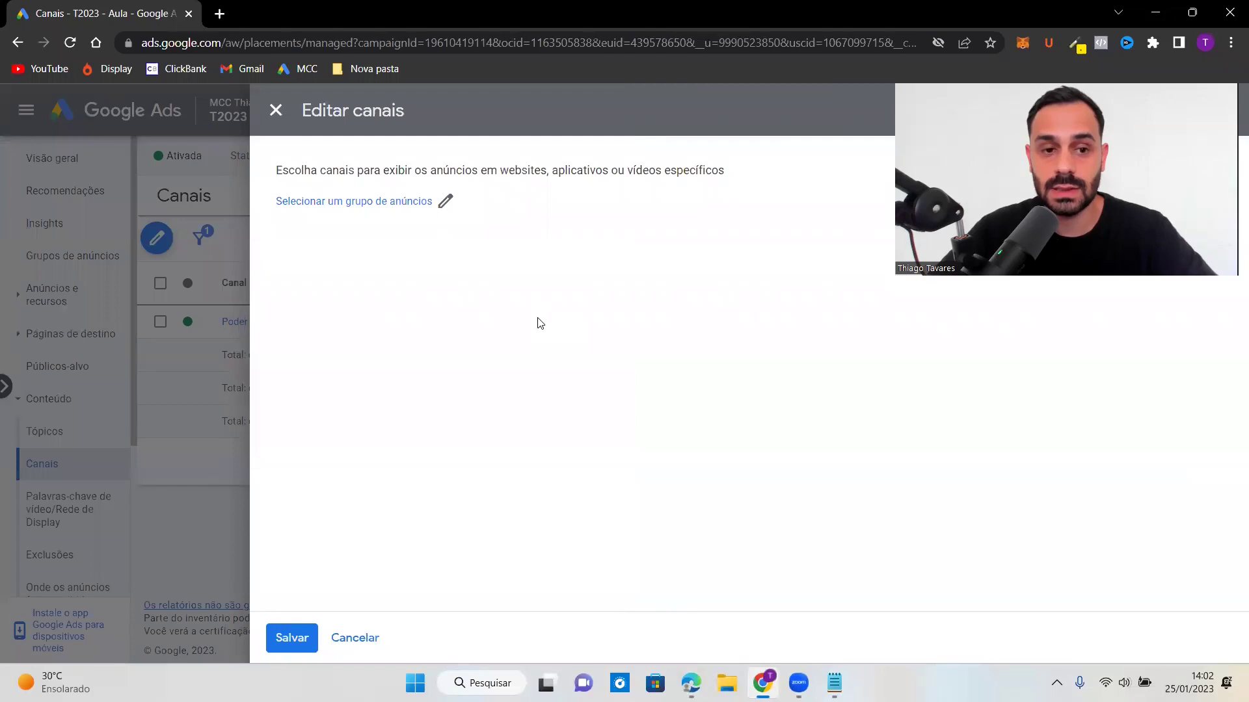
pyautogui.click(443, 214)
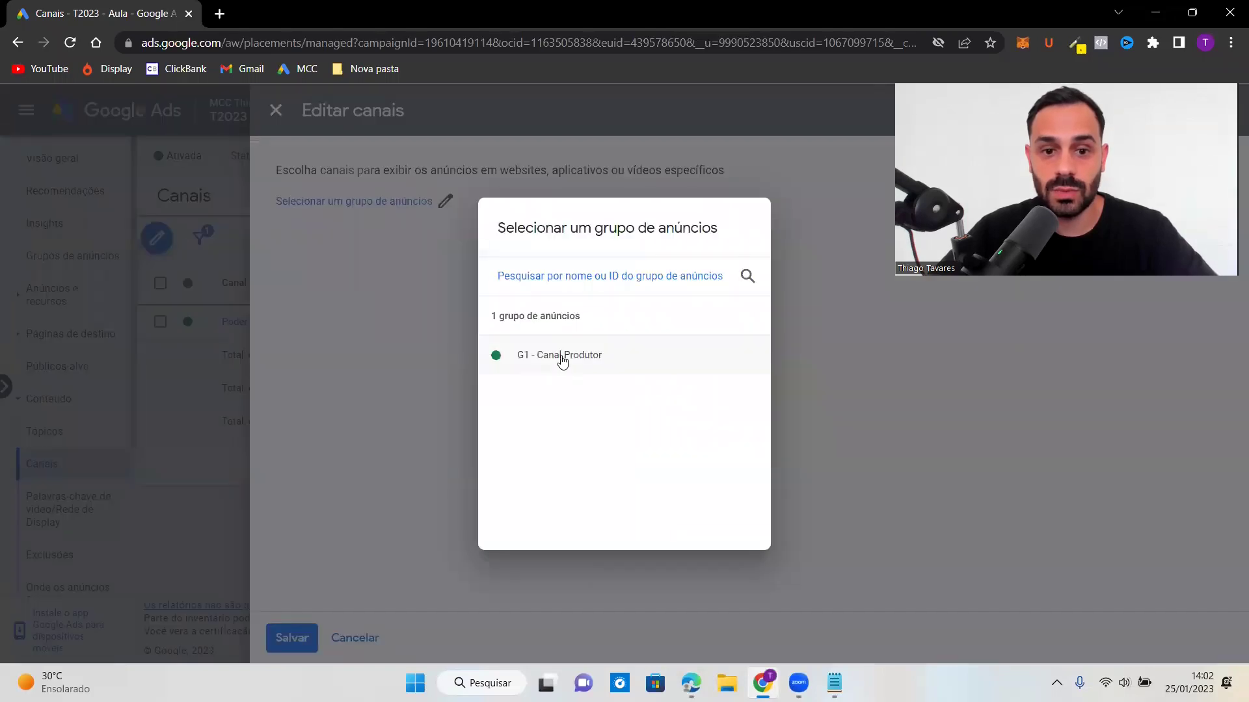
pyautogui.click(560, 357)
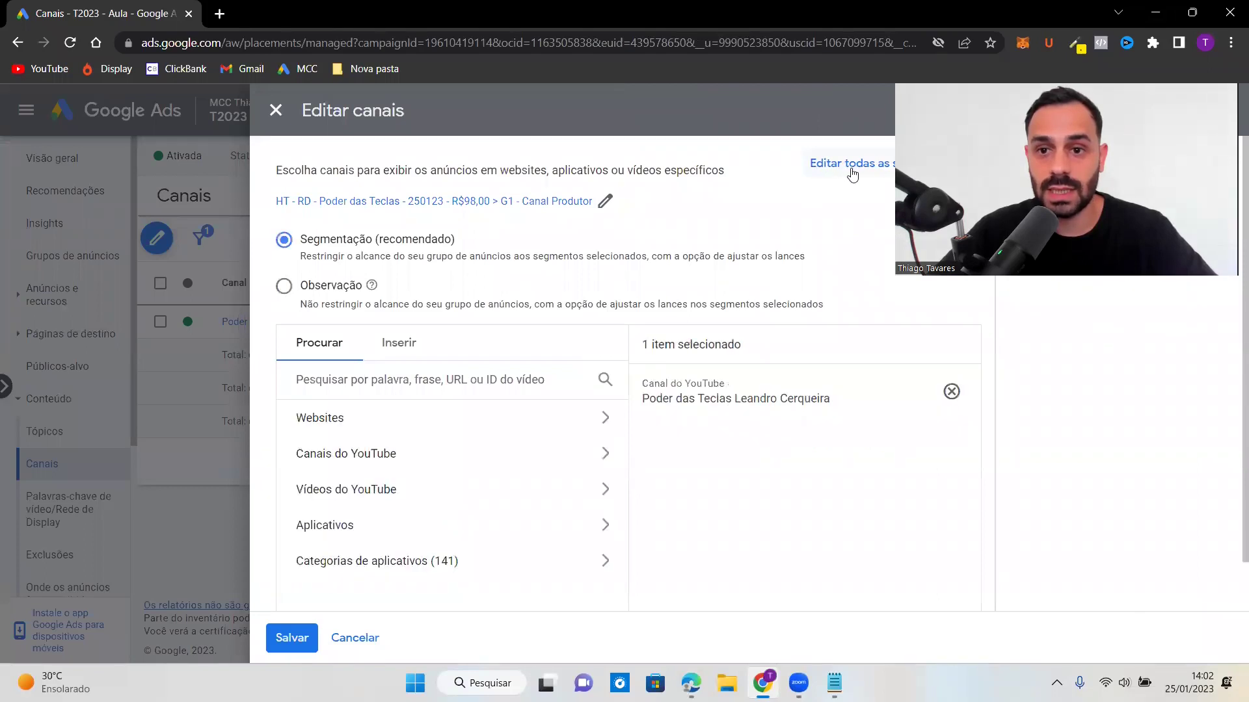
pyautogui.click(839, 165)
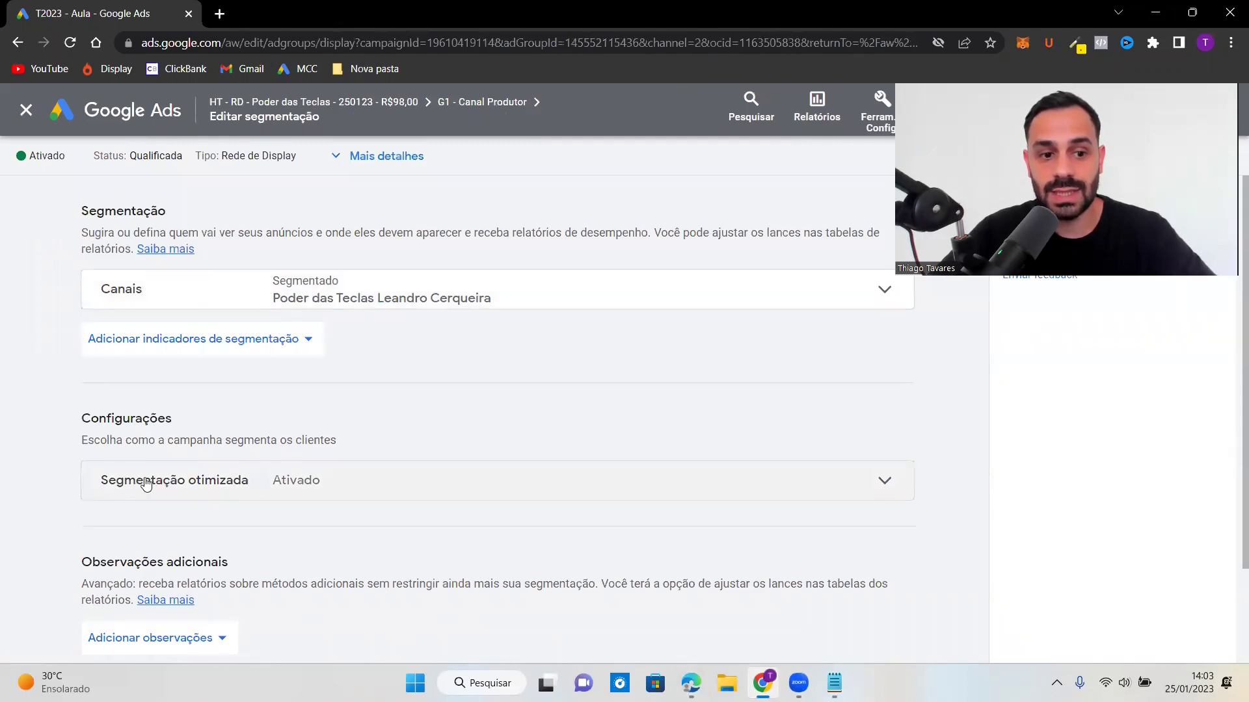
pyautogui.click(273, 487)
pyautogui.click(289, 552)
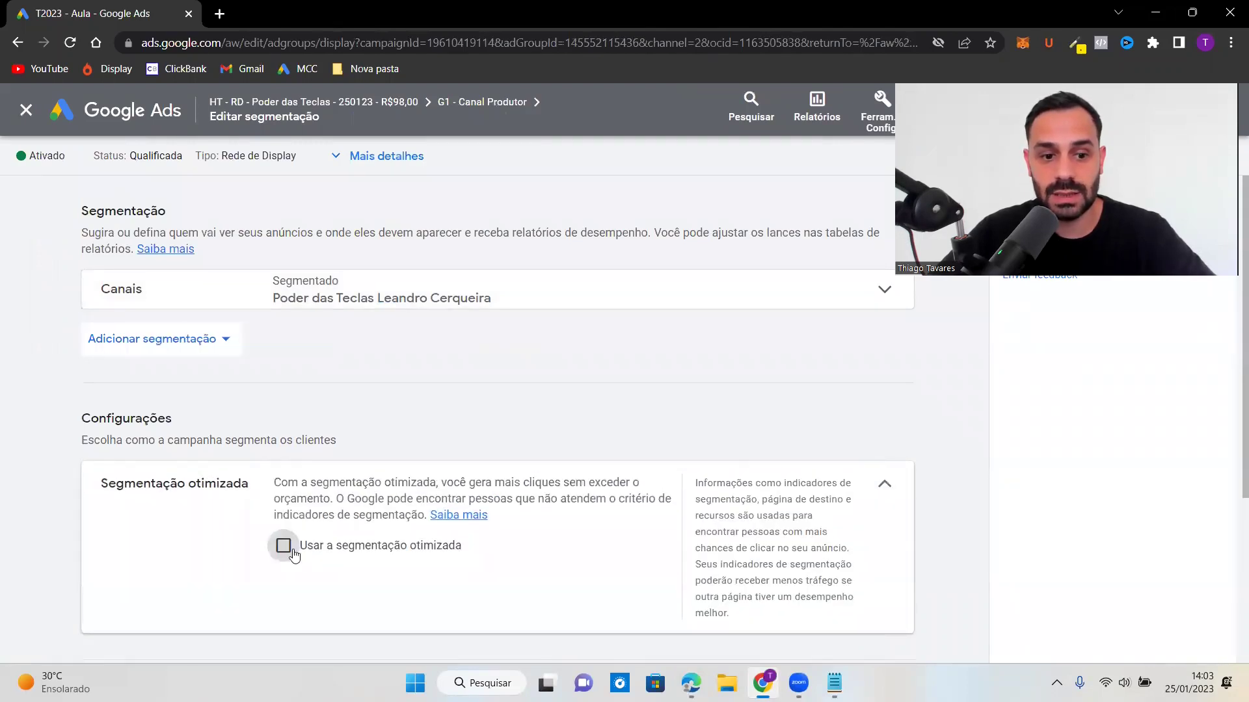
# Step: Save the ad group's targeting settings and open the campaign's Dispositivos page
pyautogui.scroll(-3, 387, 410)
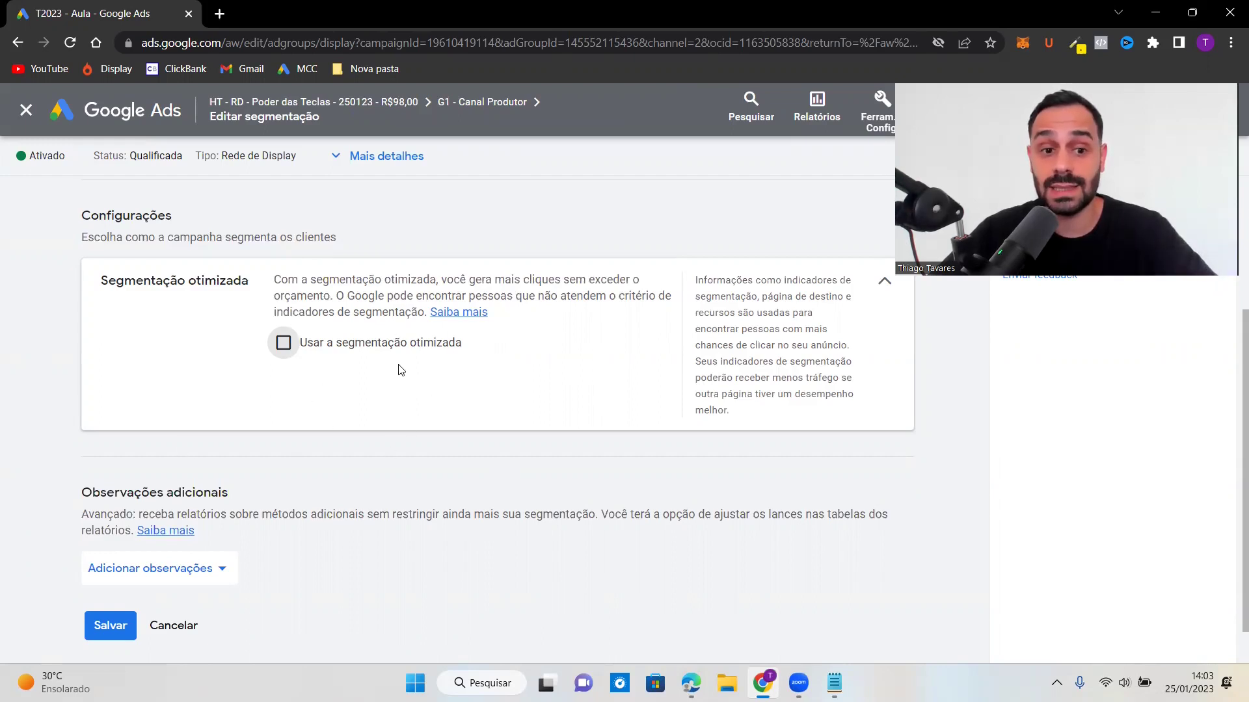
pyautogui.click(111, 627)
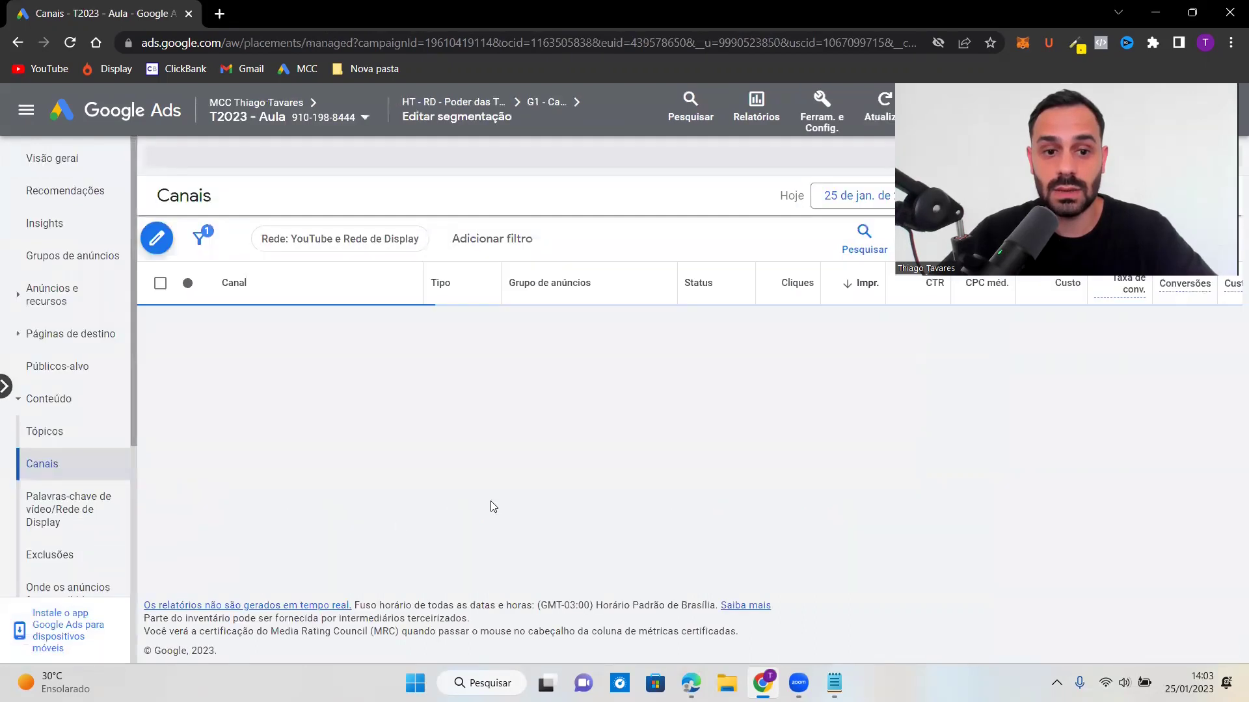
pyautogui.scroll(-3, 70, 512)
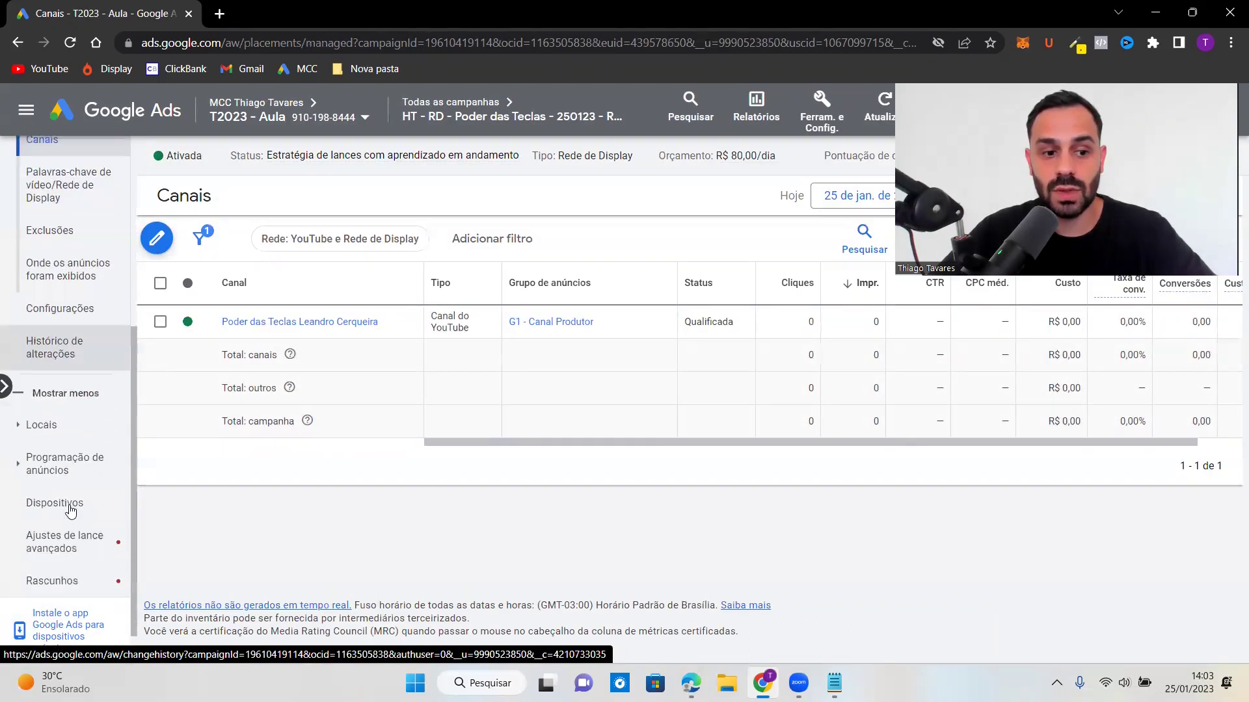
pyautogui.click(54, 502)
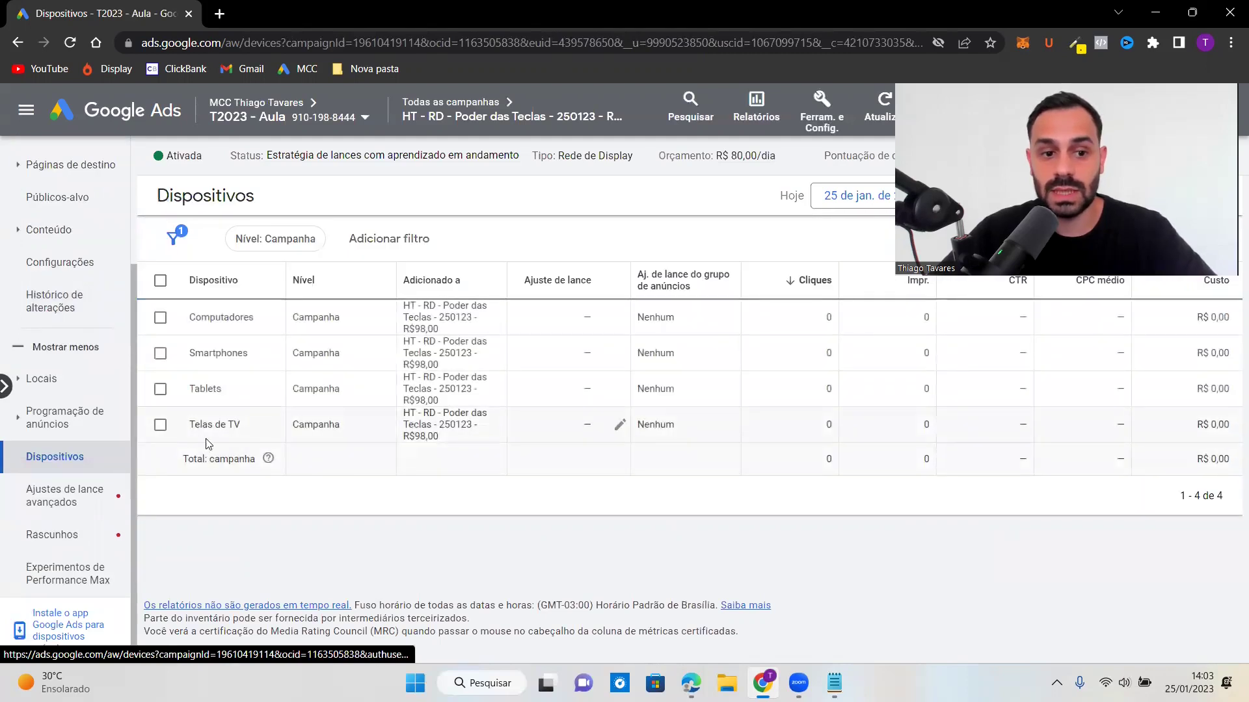
# Step: Set the campaign-level bid adjustment for Telas de TV to Diminuir 100% and save it
pyautogui.click(620, 424)
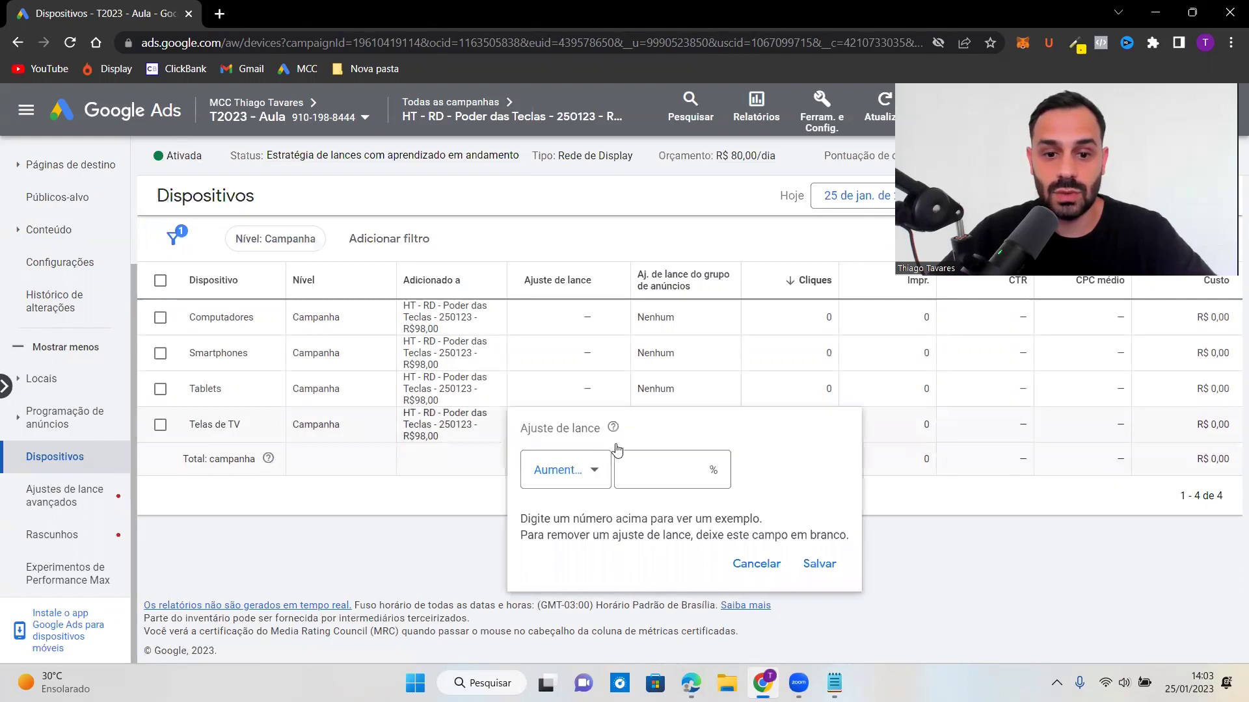
pyautogui.click(576, 478)
pyautogui.click(554, 515)
pyautogui.click(664, 463)
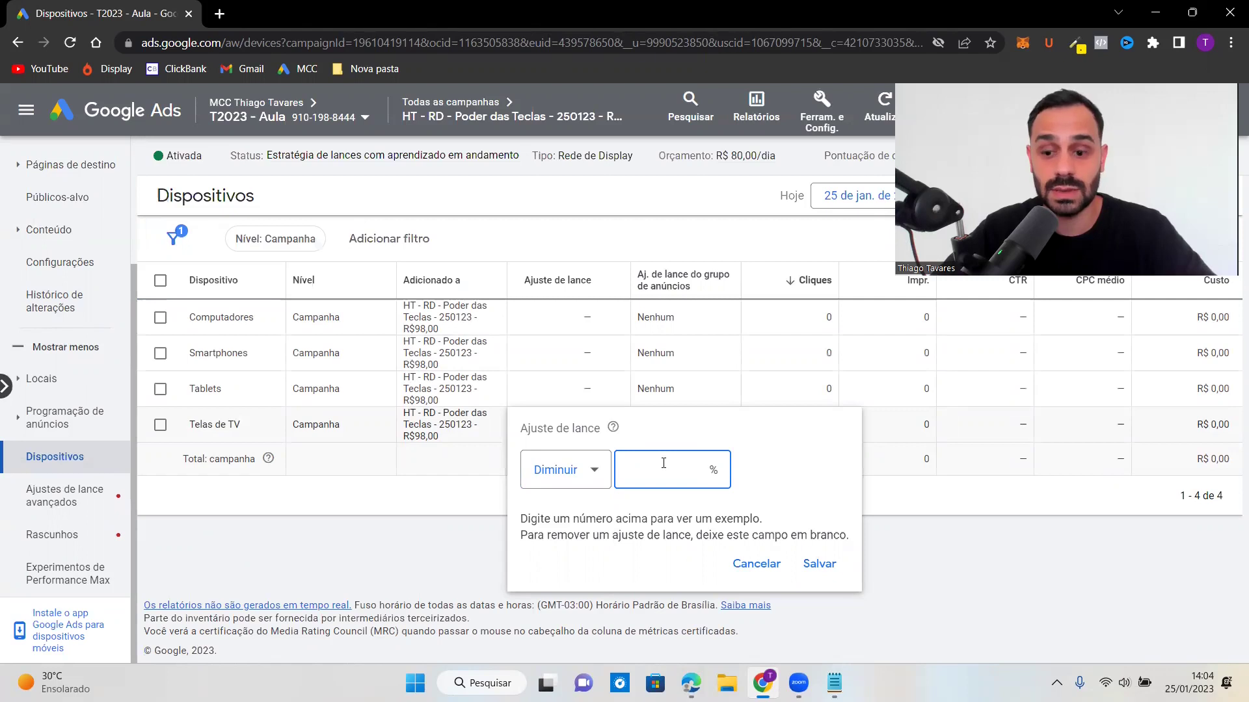
pyautogui.write('100')
pyautogui.click(814, 569)
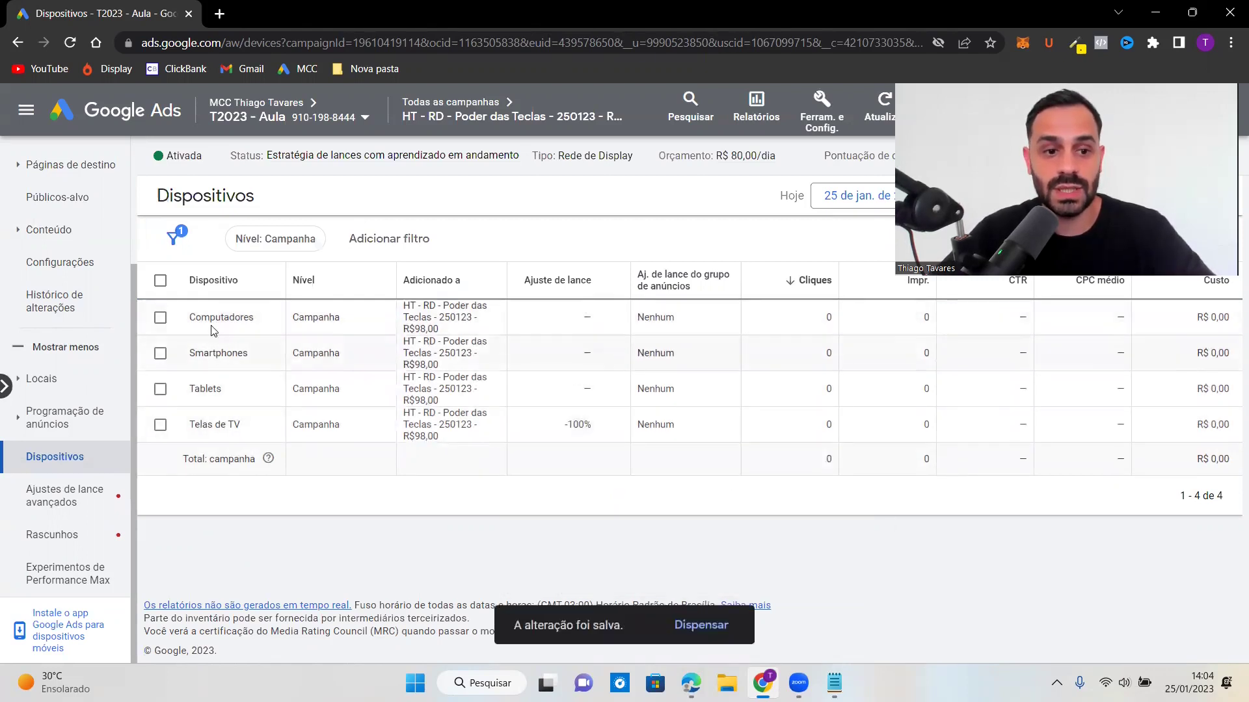